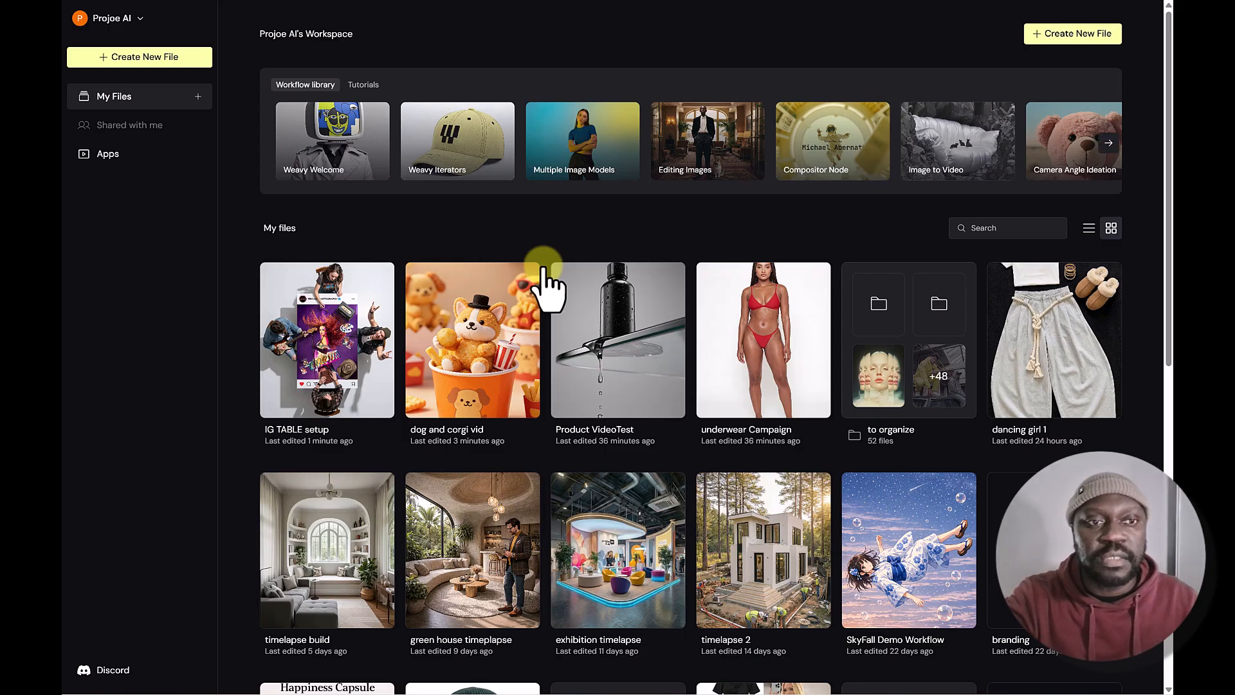
Look through the workspace's tutorials and the options for adding a new file or folder
click(366, 85)
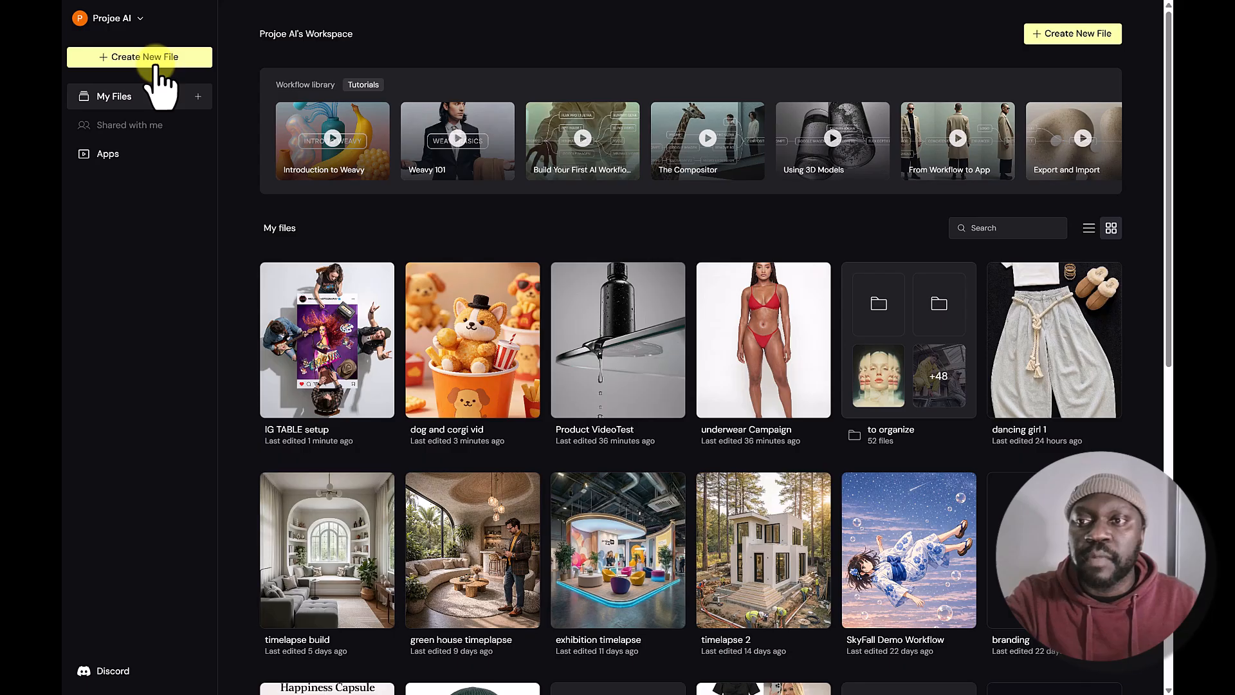
click(198, 97)
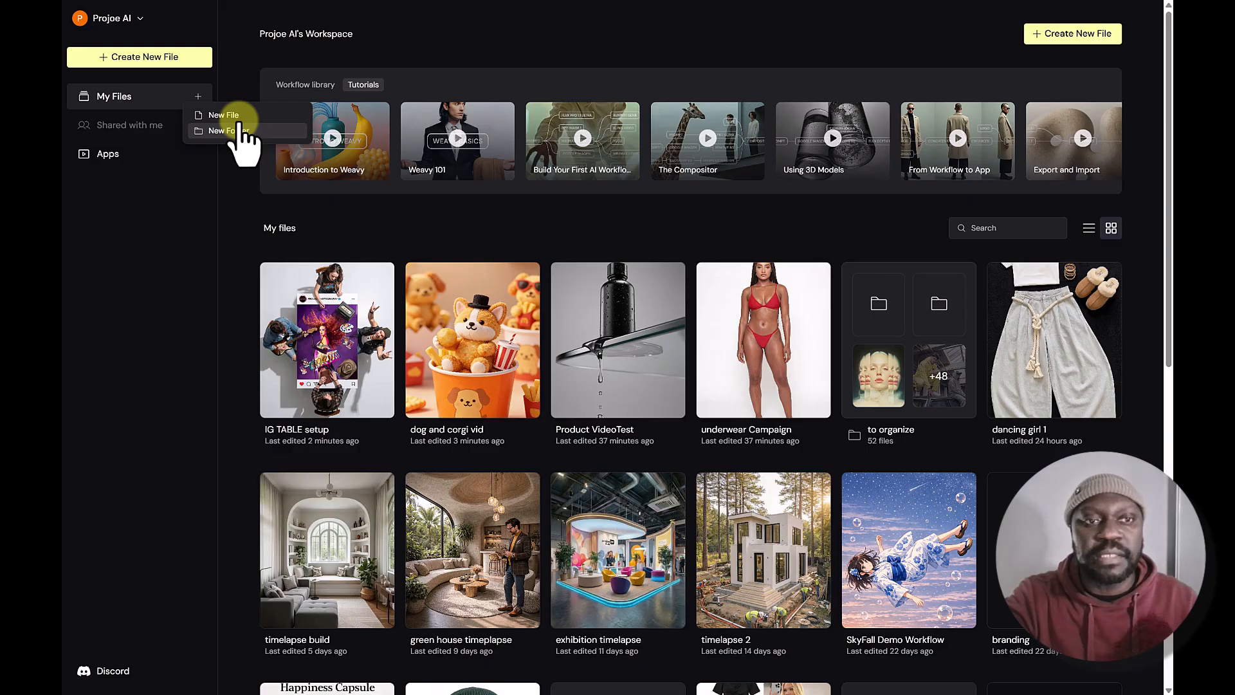
click(132, 157)
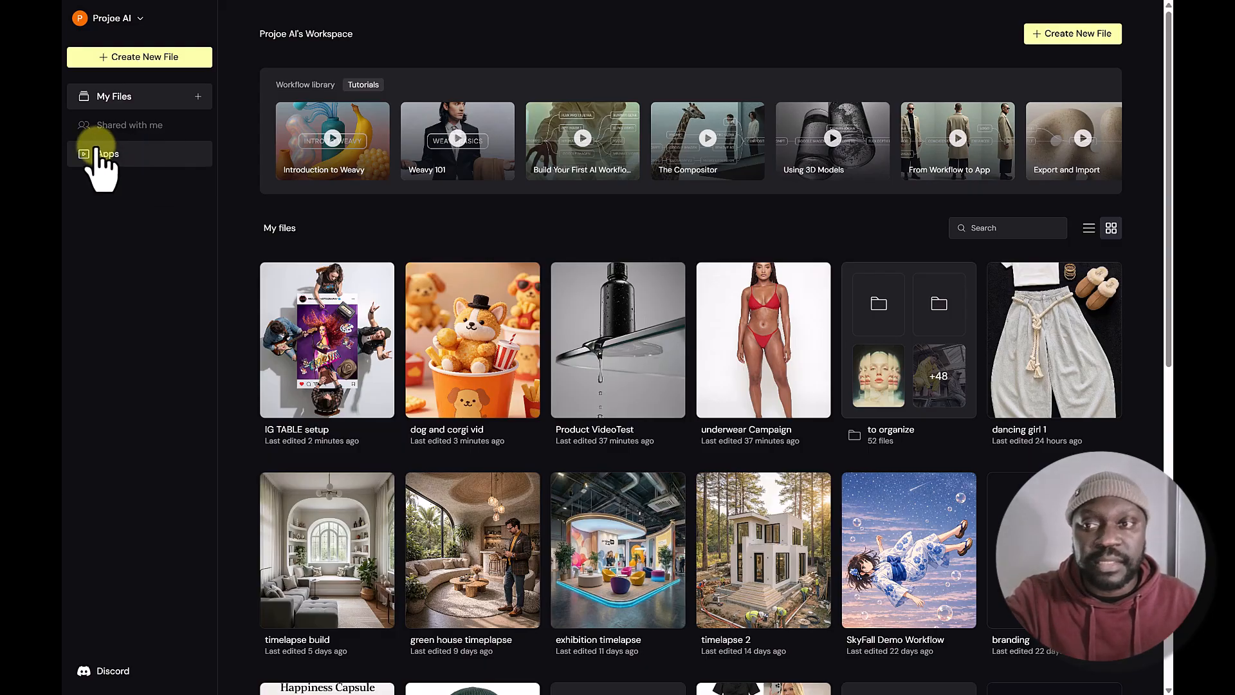
Create a new file and skip the editor's introductory tutorial
click(1073, 33)
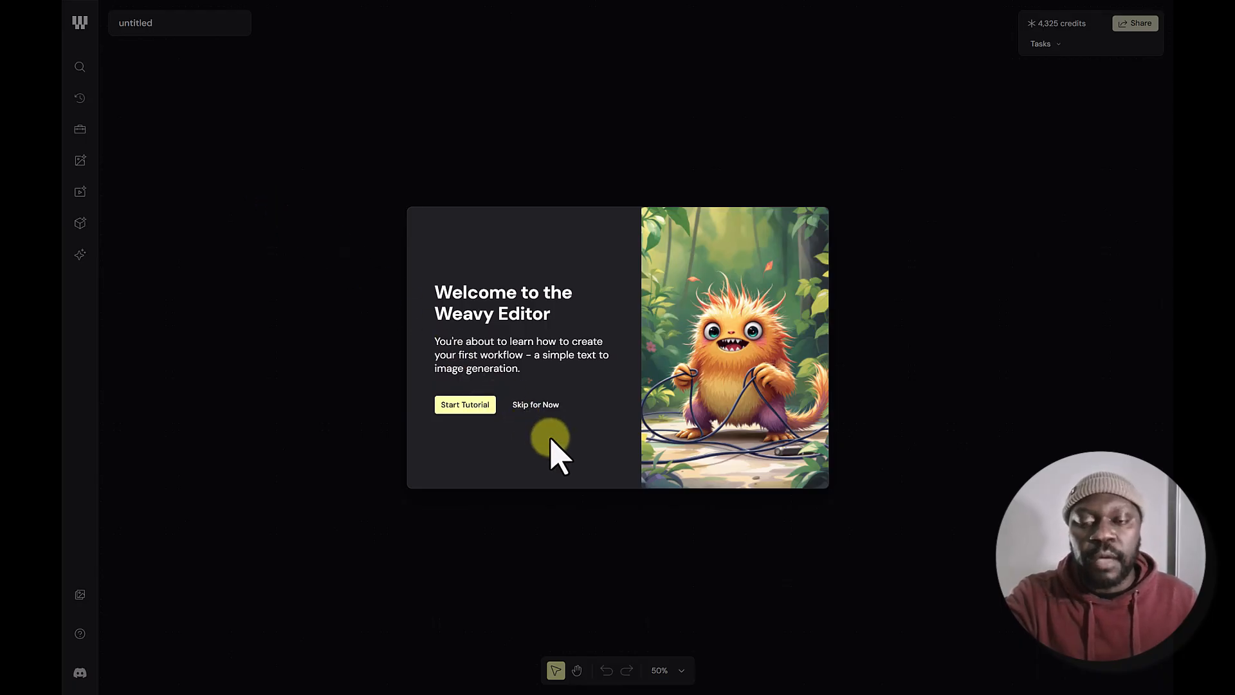
click(538, 403)
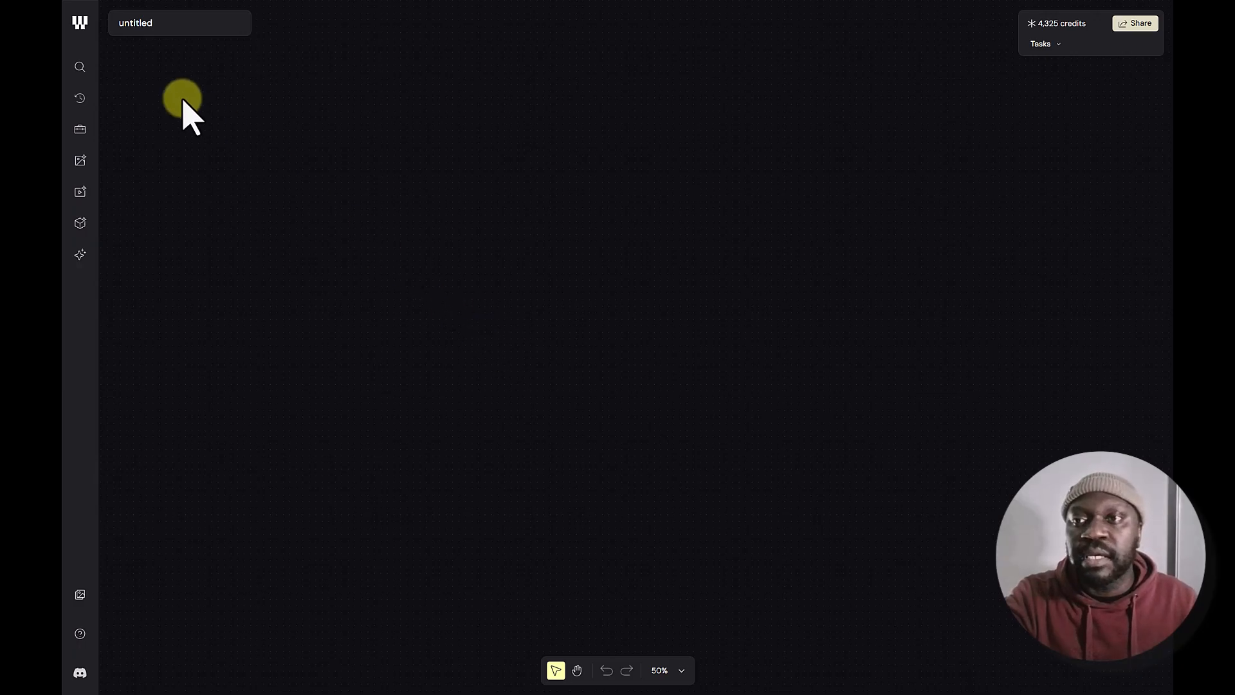
Review the editor's file commands, the canvas zoom range and the task manager
click(79, 24)
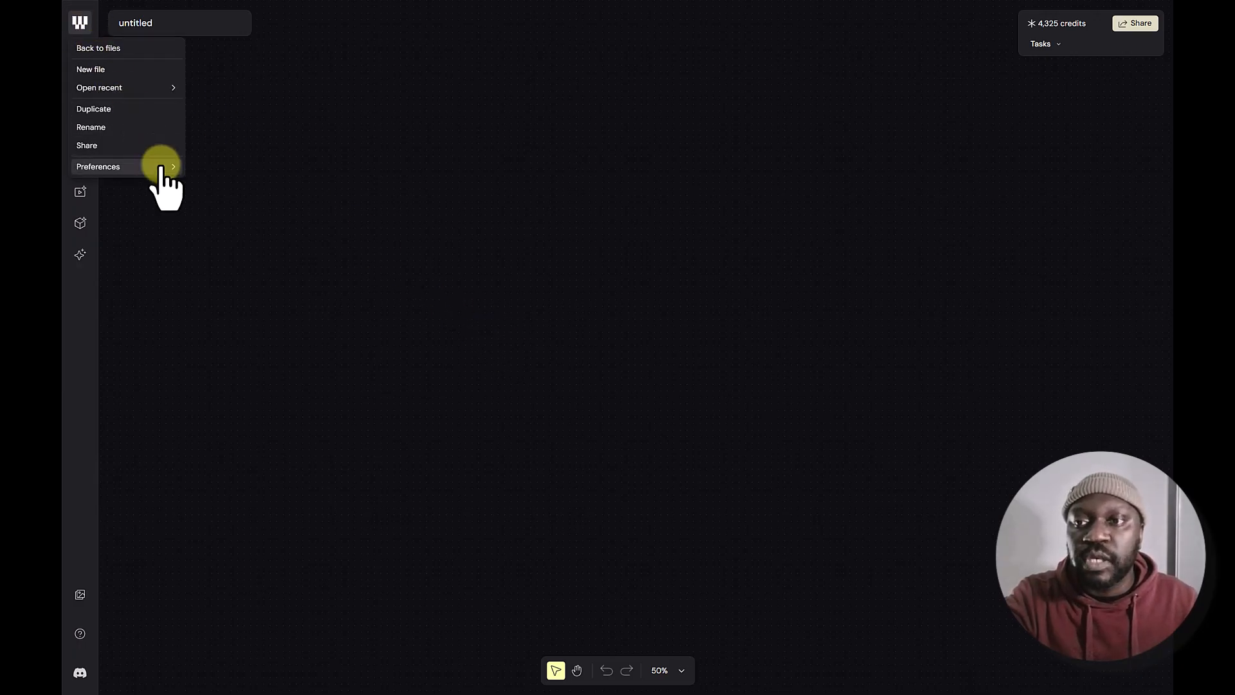
mouse_move(161, 167)
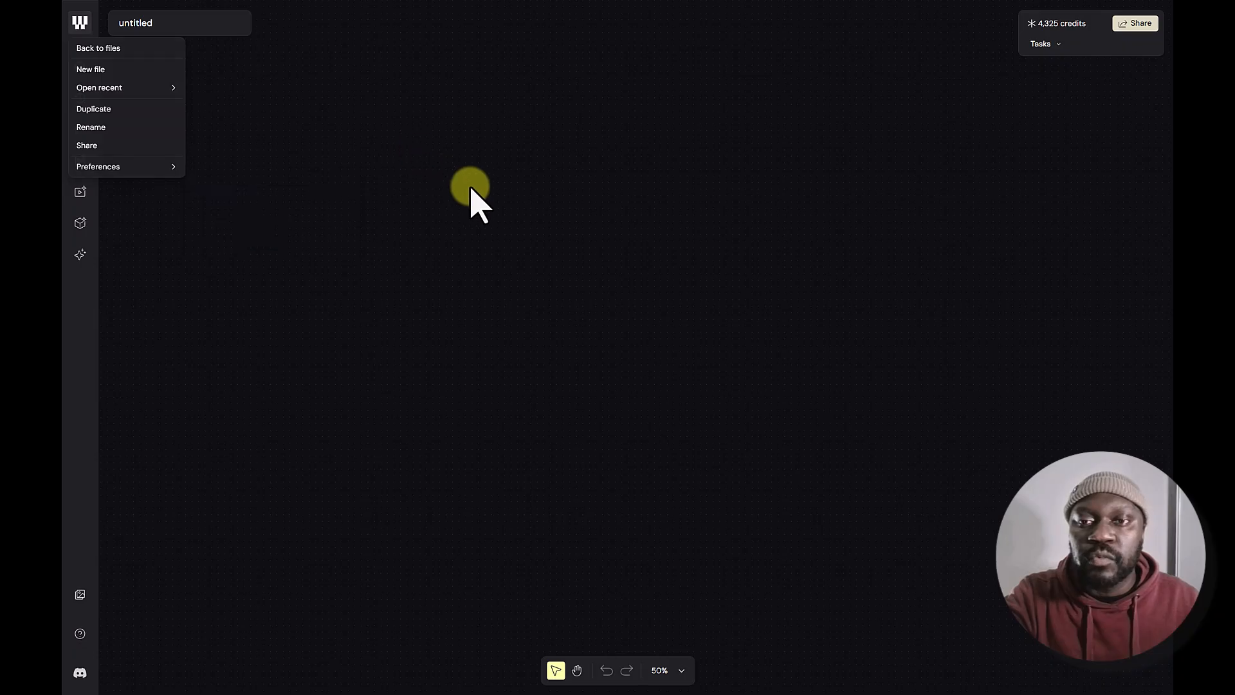
click(657, 309)
scroll(680, 325, up, 5)
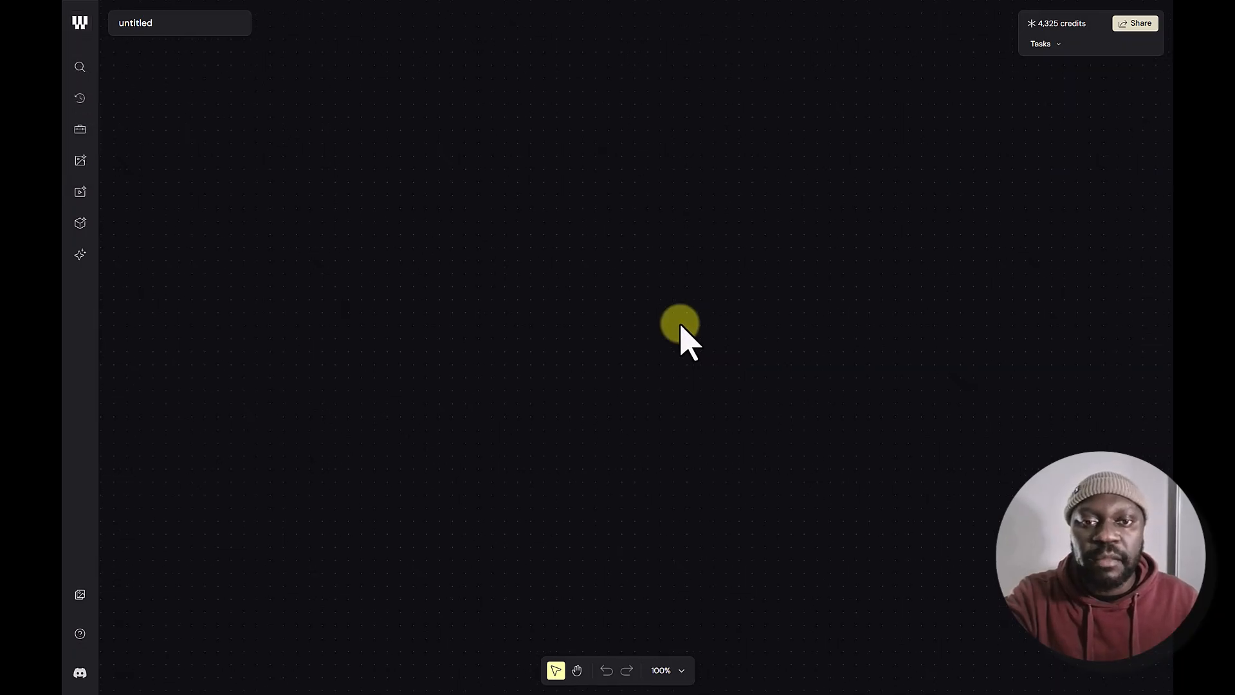
scroll(680, 325, down, 5)
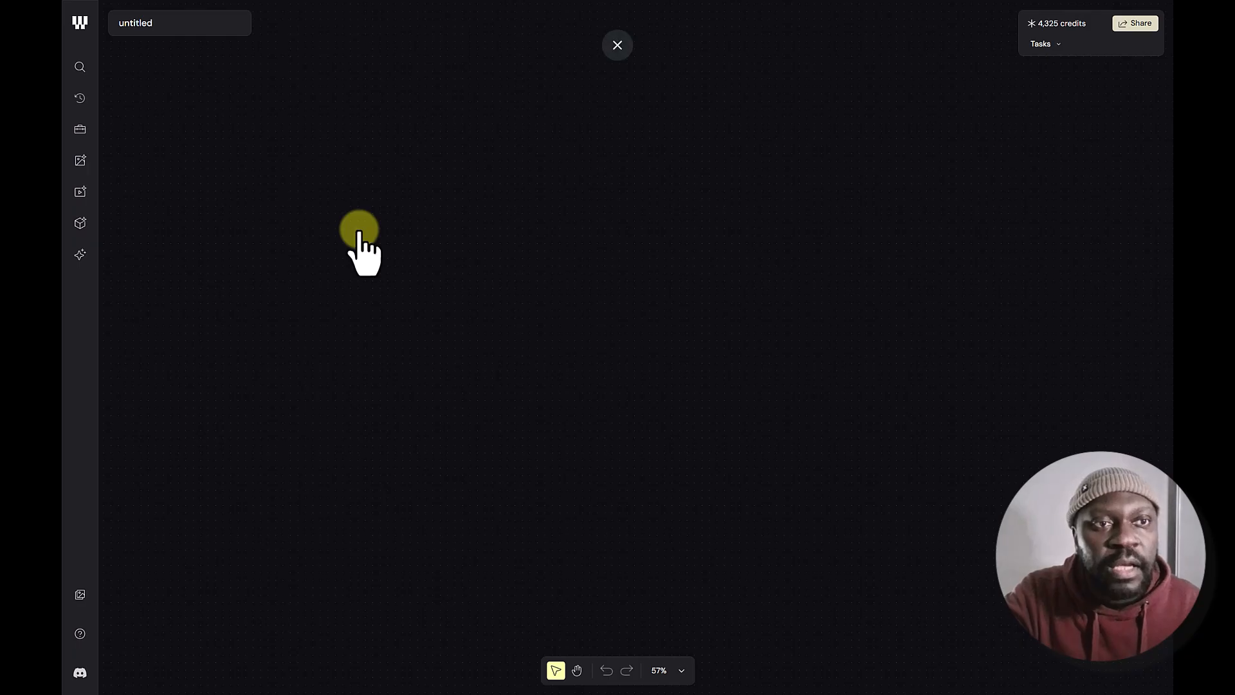
click(1055, 44)
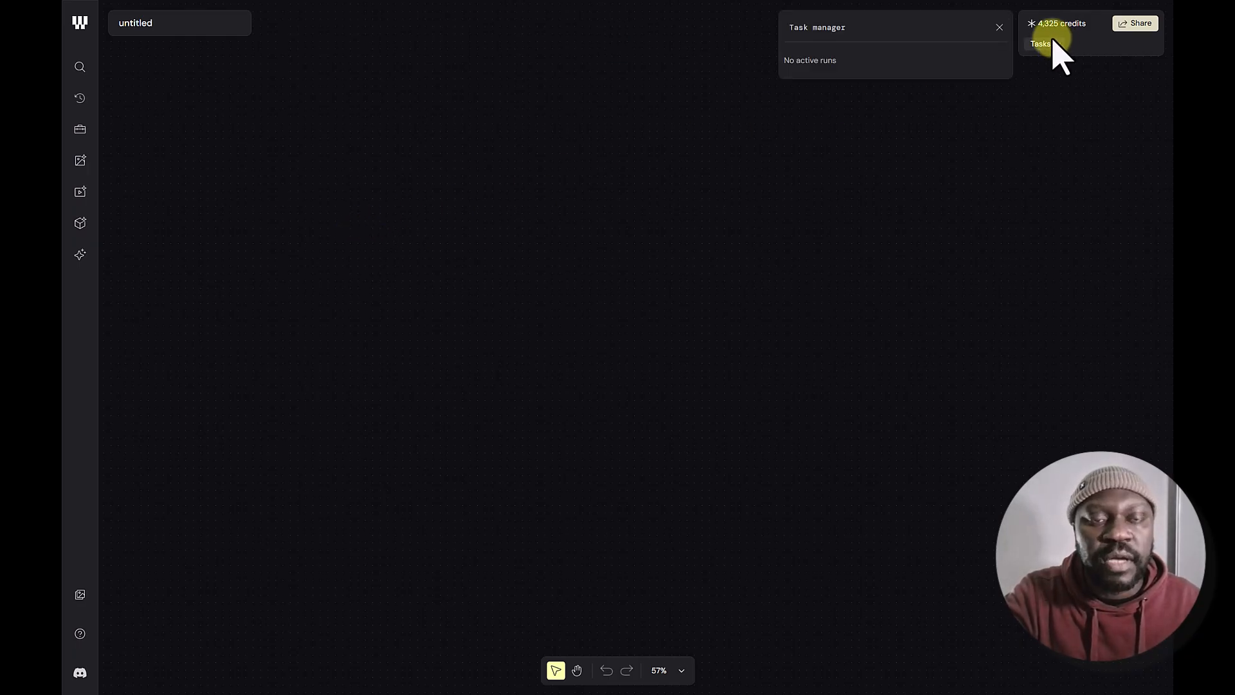
click(999, 27)
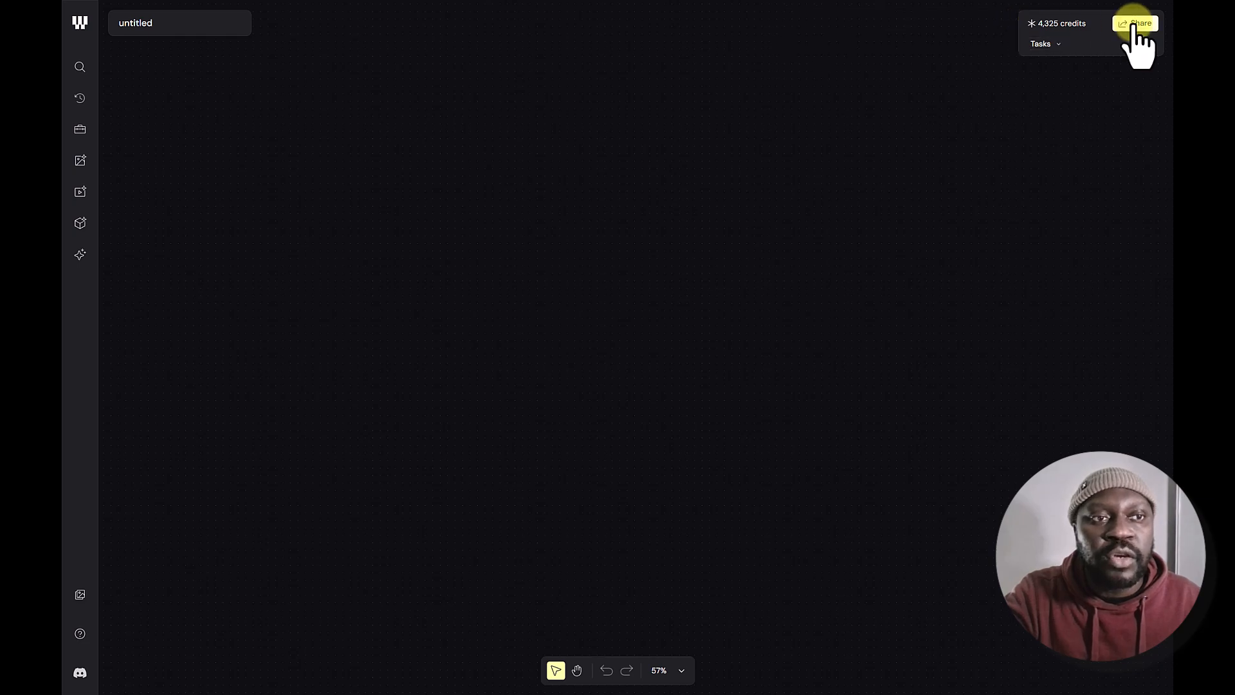
Try the file's "Anyone with a link can view" access, return it to "Only invited people can view", and close the sharing settings
click(1138, 25)
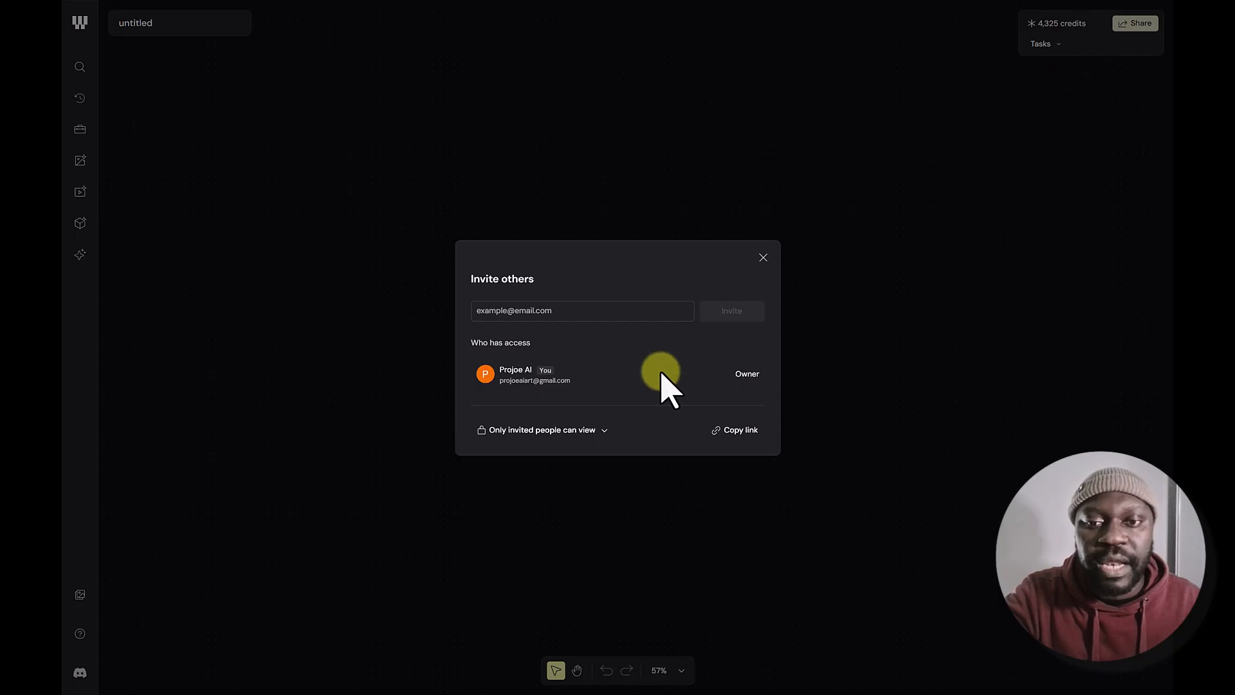
click(585, 428)
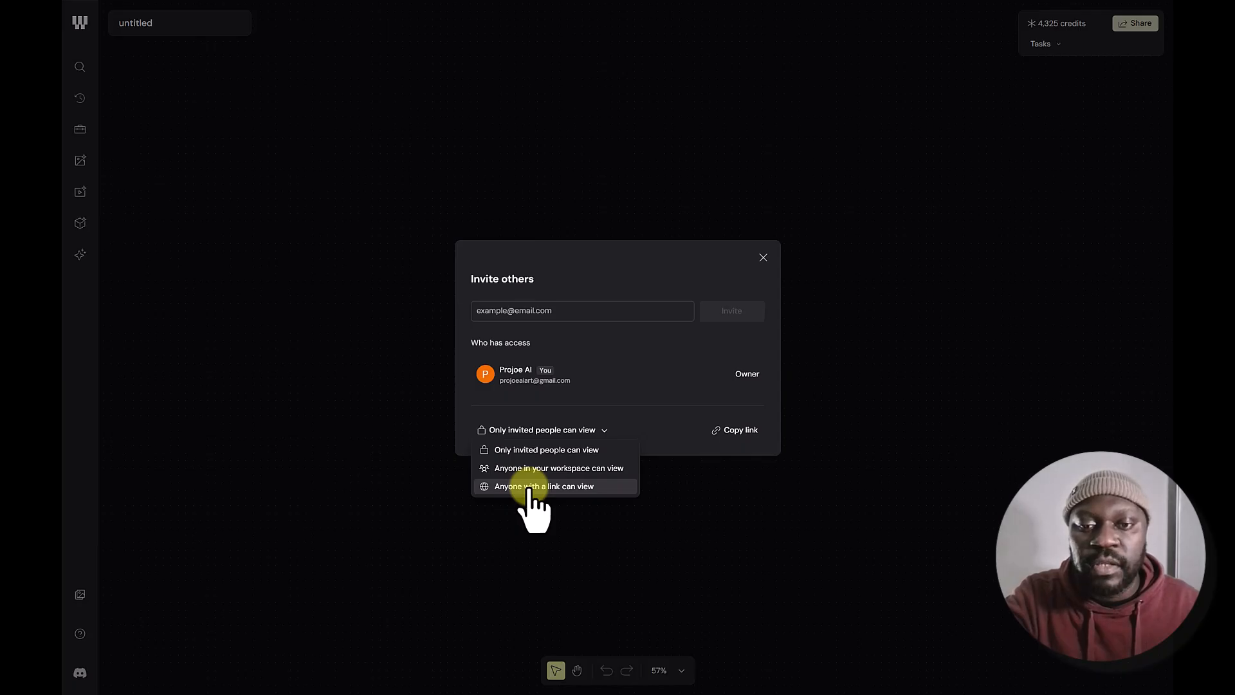
click(565, 486)
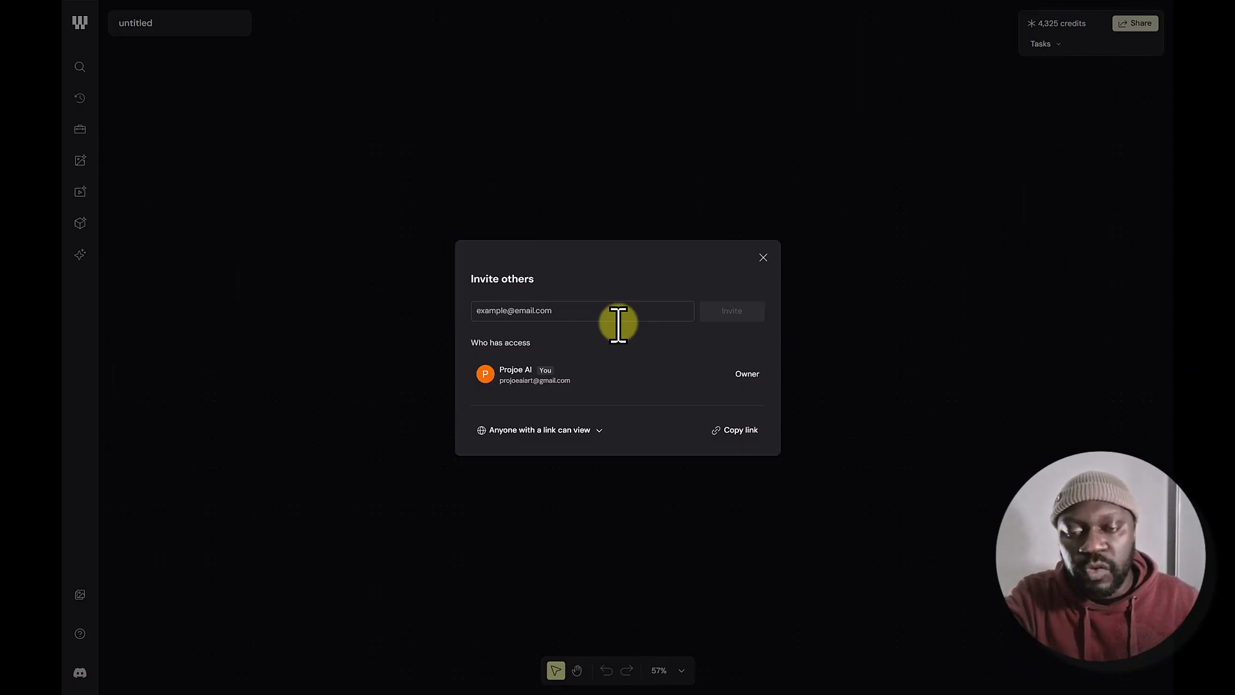
click(599, 430)
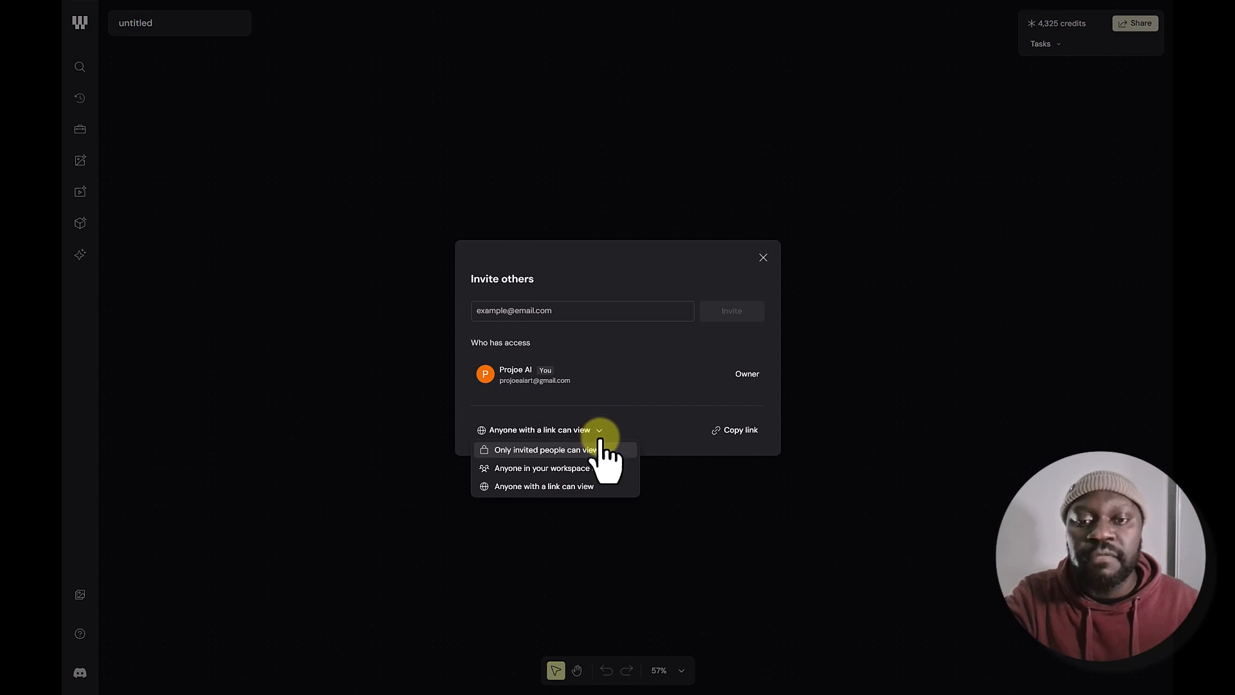
click(602, 449)
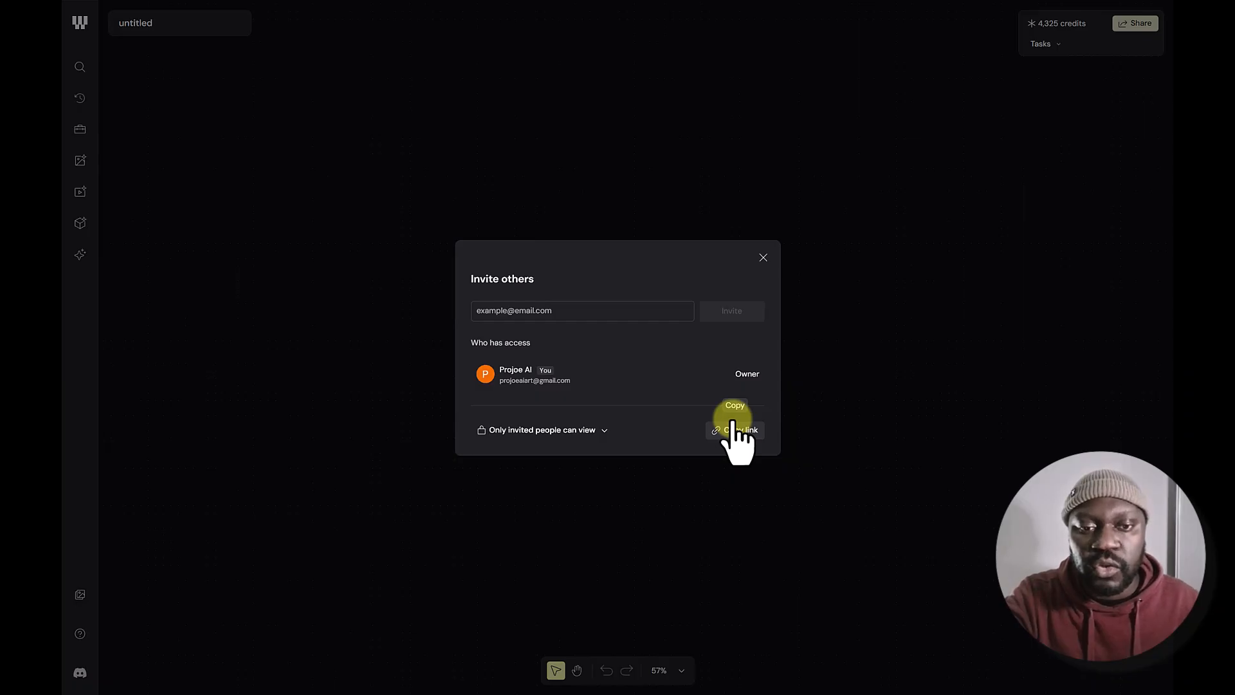
click(763, 258)
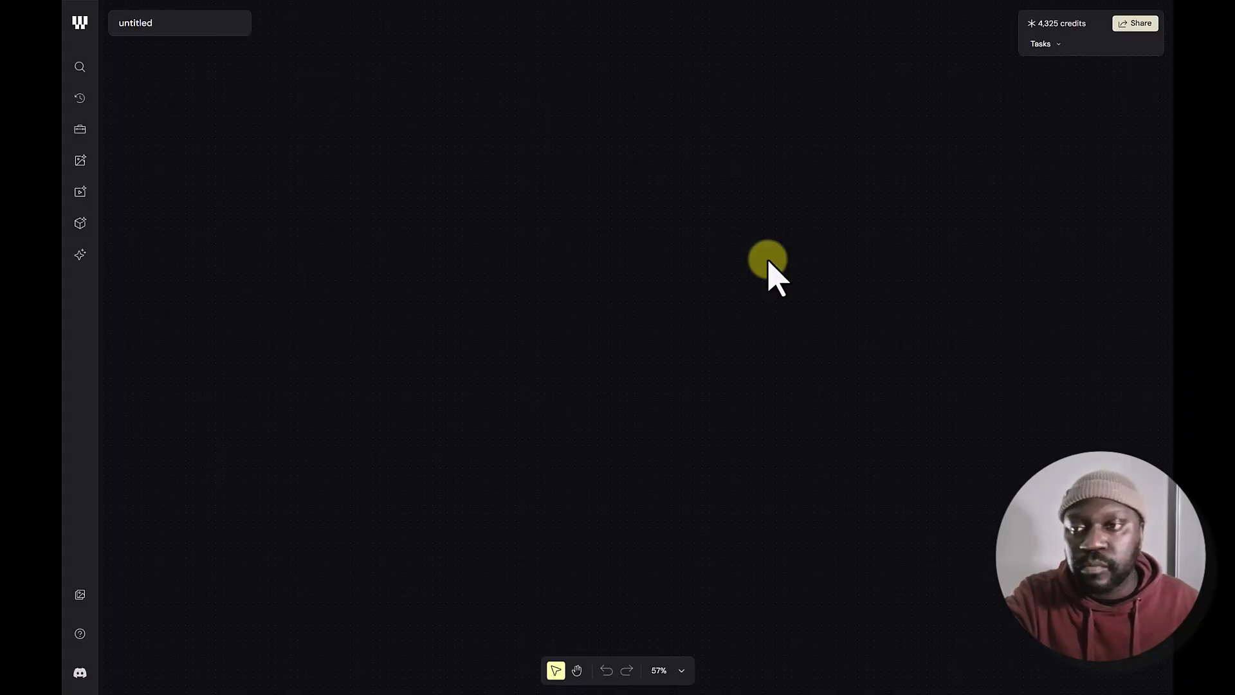
Browse the node library's quick access nodes and its editing, text, iterator and helper tools
click(80, 66)
scroll(186, 489, down, 3)
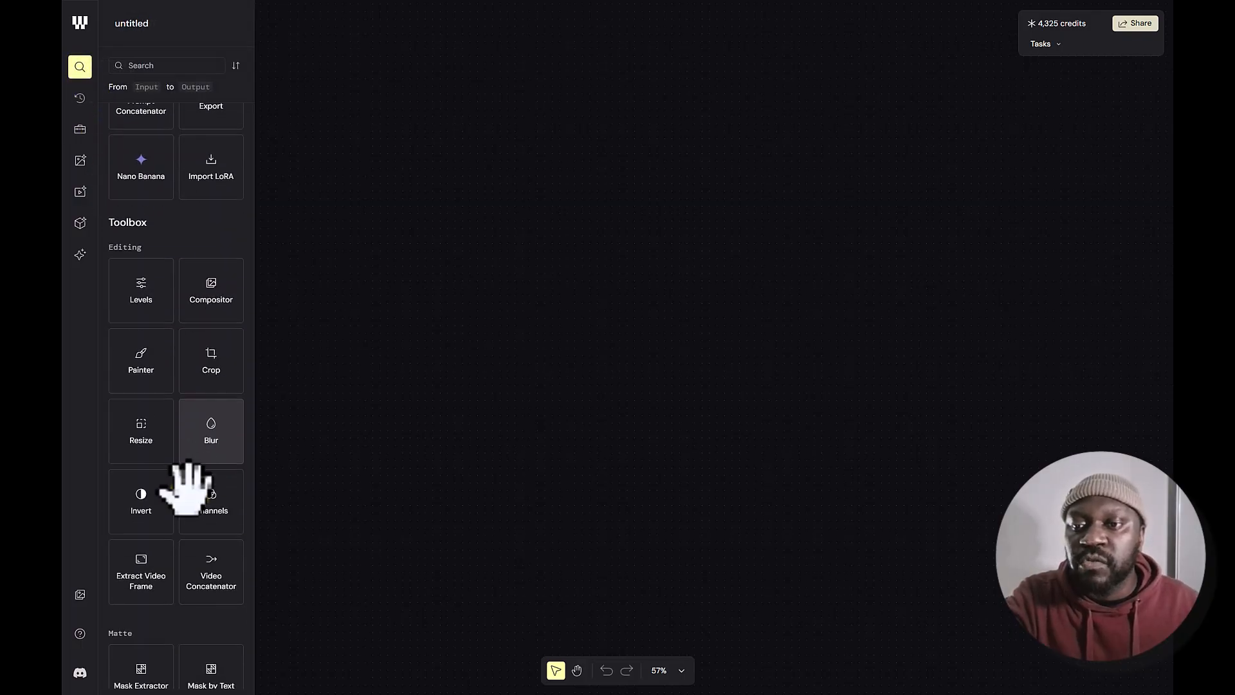
scroll(186, 489, down, 15)
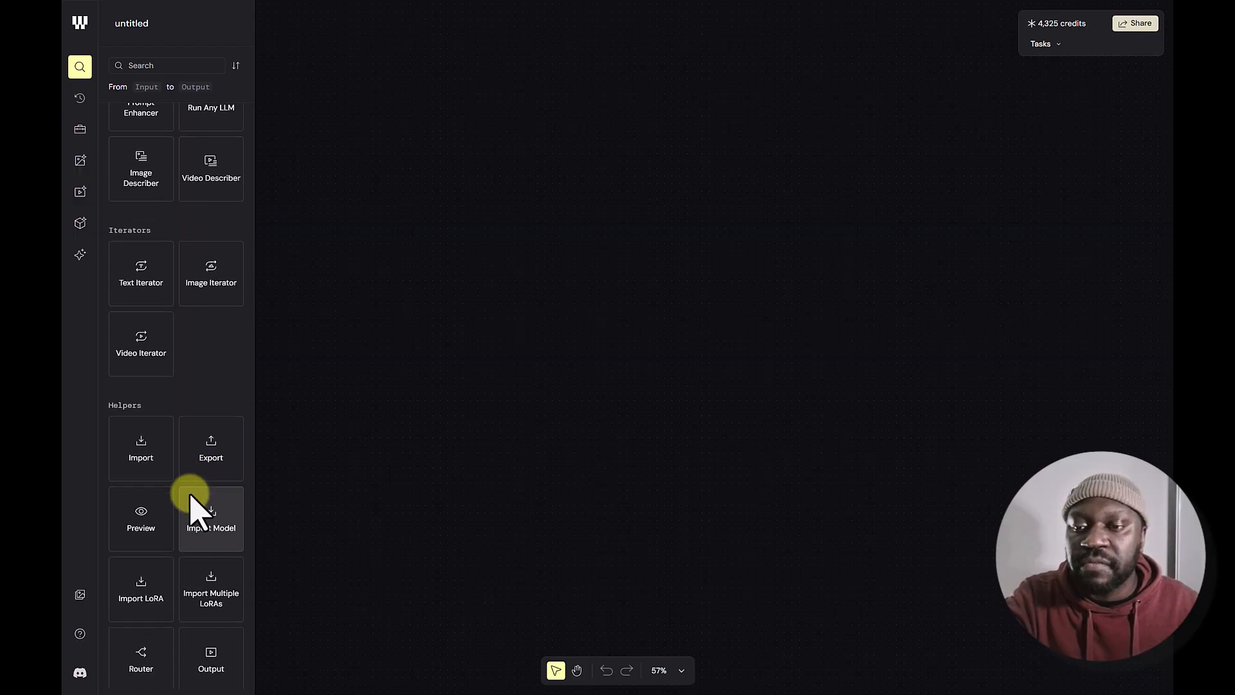
scroll(193, 508, down, 6)
scroll(186, 489, up, 9)
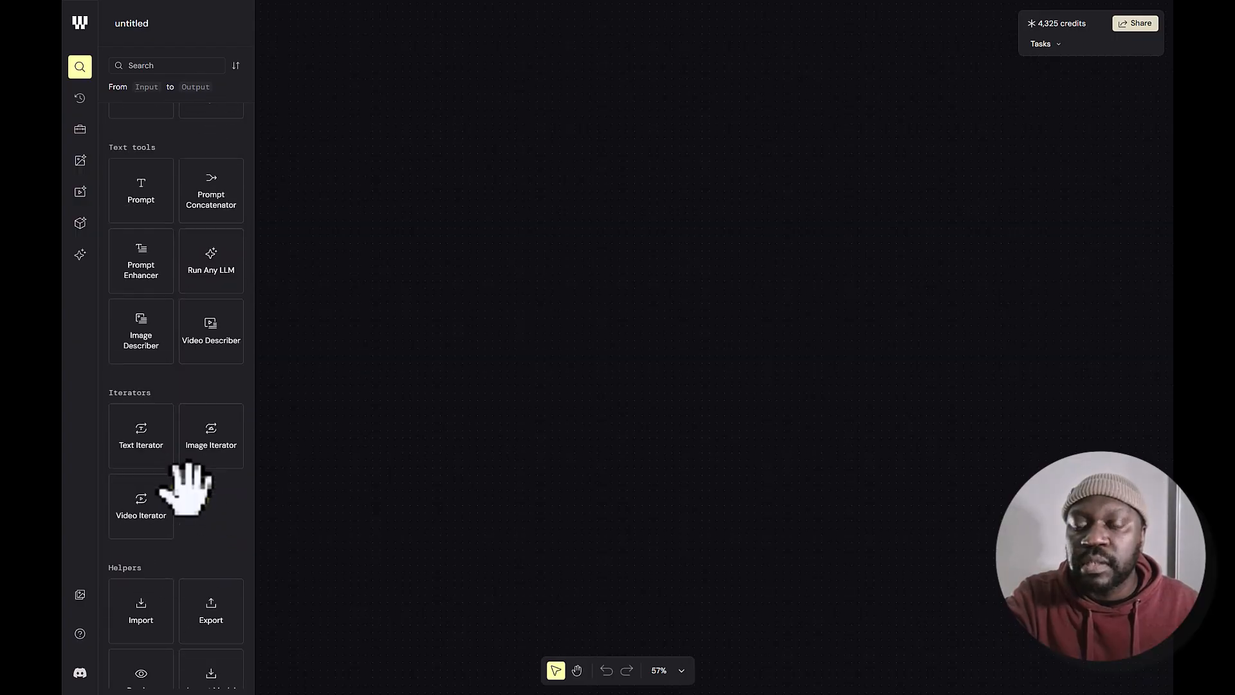
scroll(188, 490, up, 10)
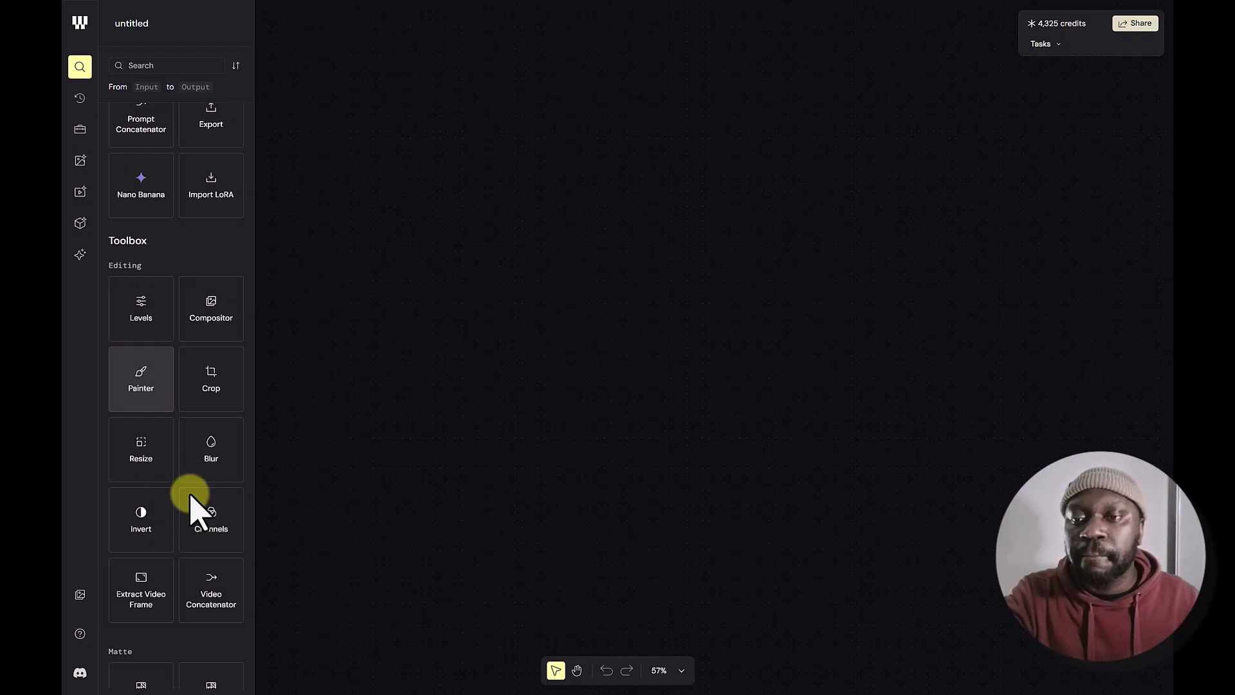
scroll(193, 322, up, 3)
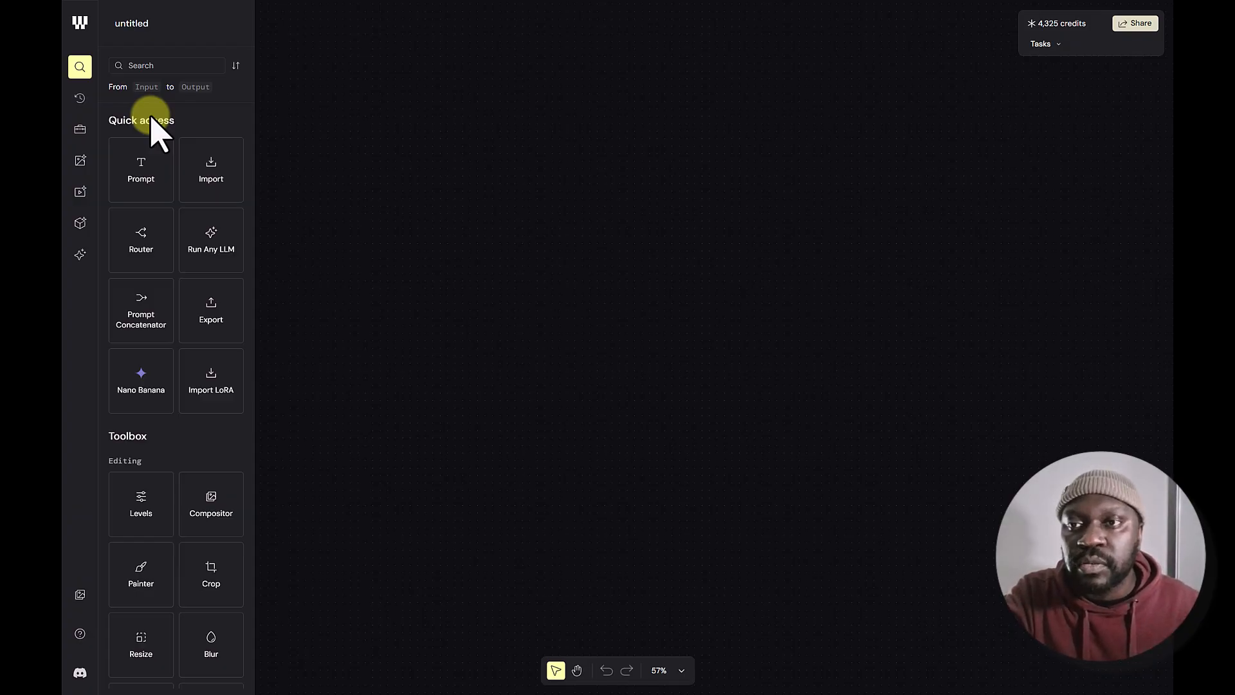
Filter the node library from Audio input to Video output and add a Kling AI Avatar node to the canvas
click(148, 89)
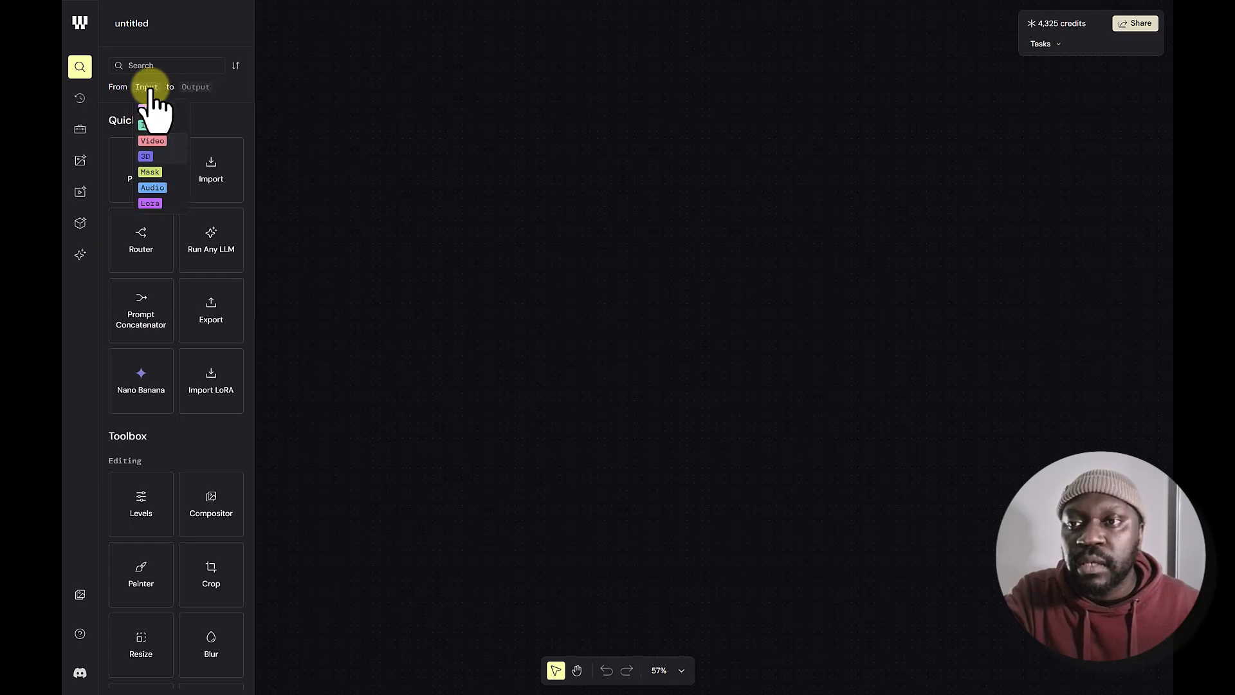
click(153, 187)
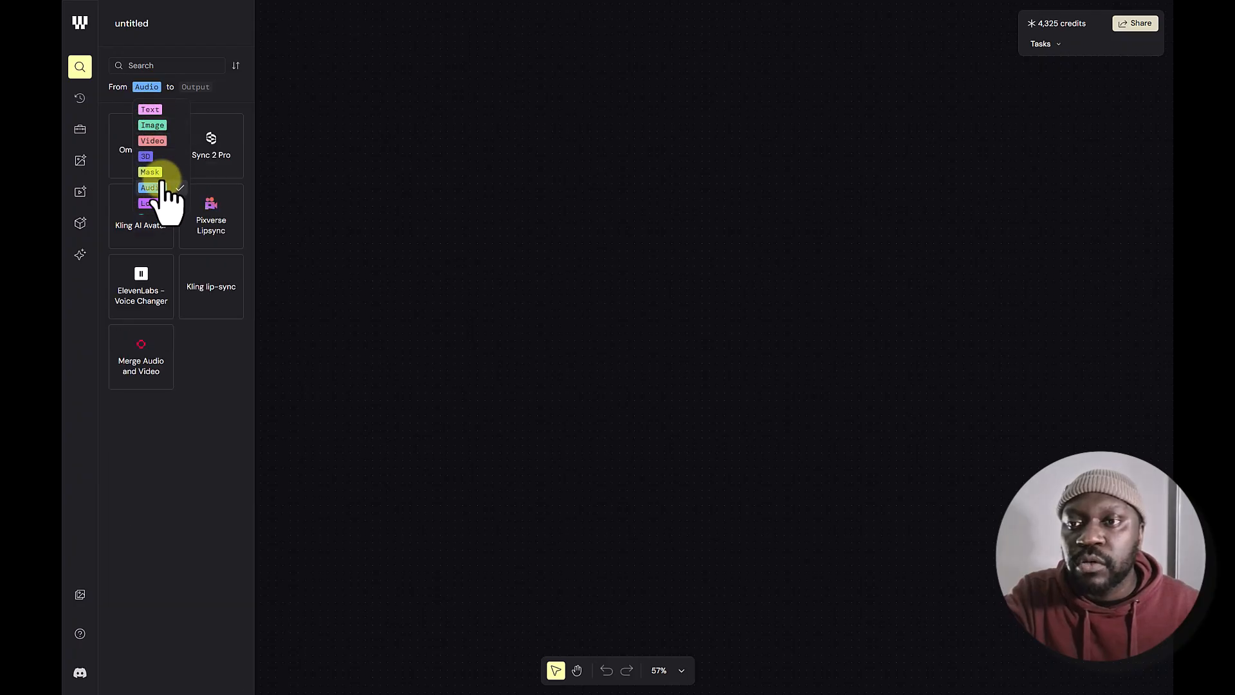
click(195, 87)
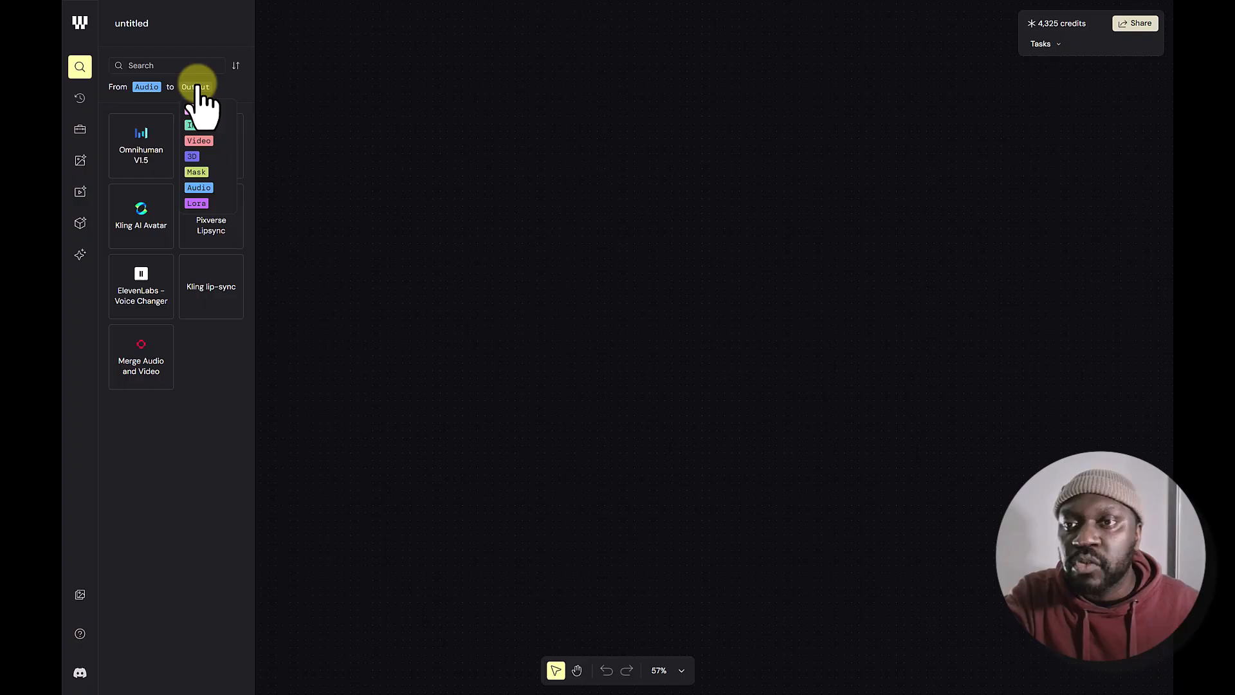
click(199, 141)
click(207, 297)
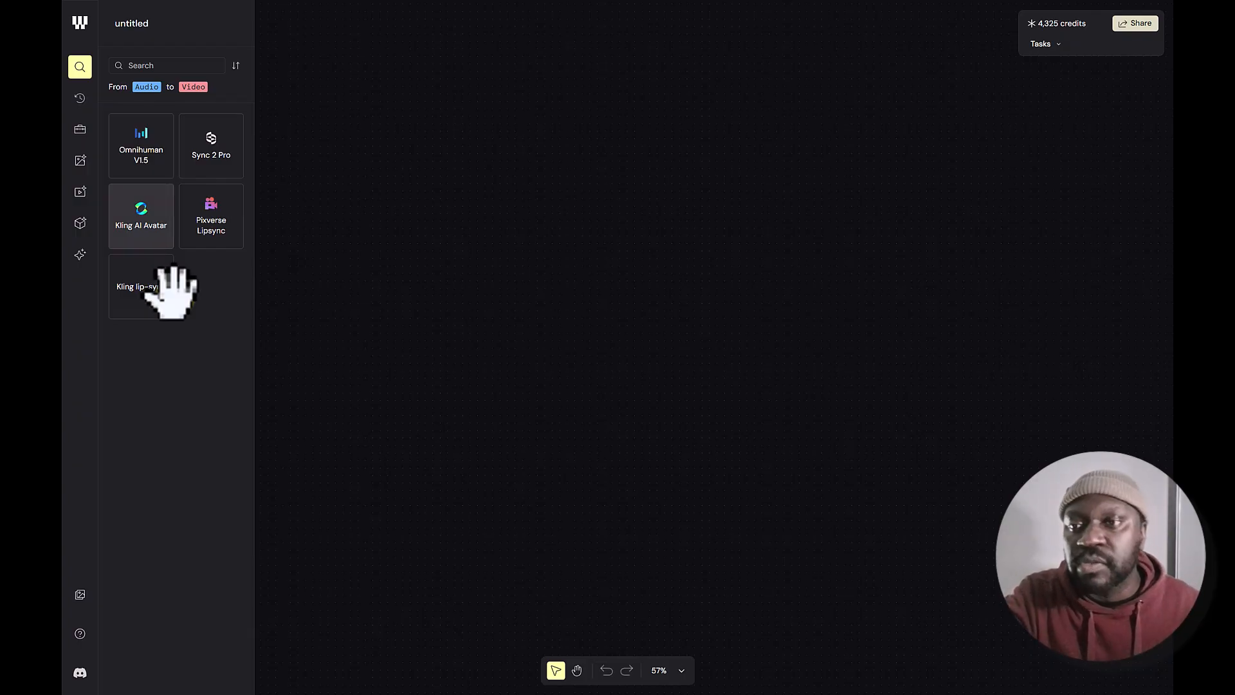
drag(136, 219, 579, 199)
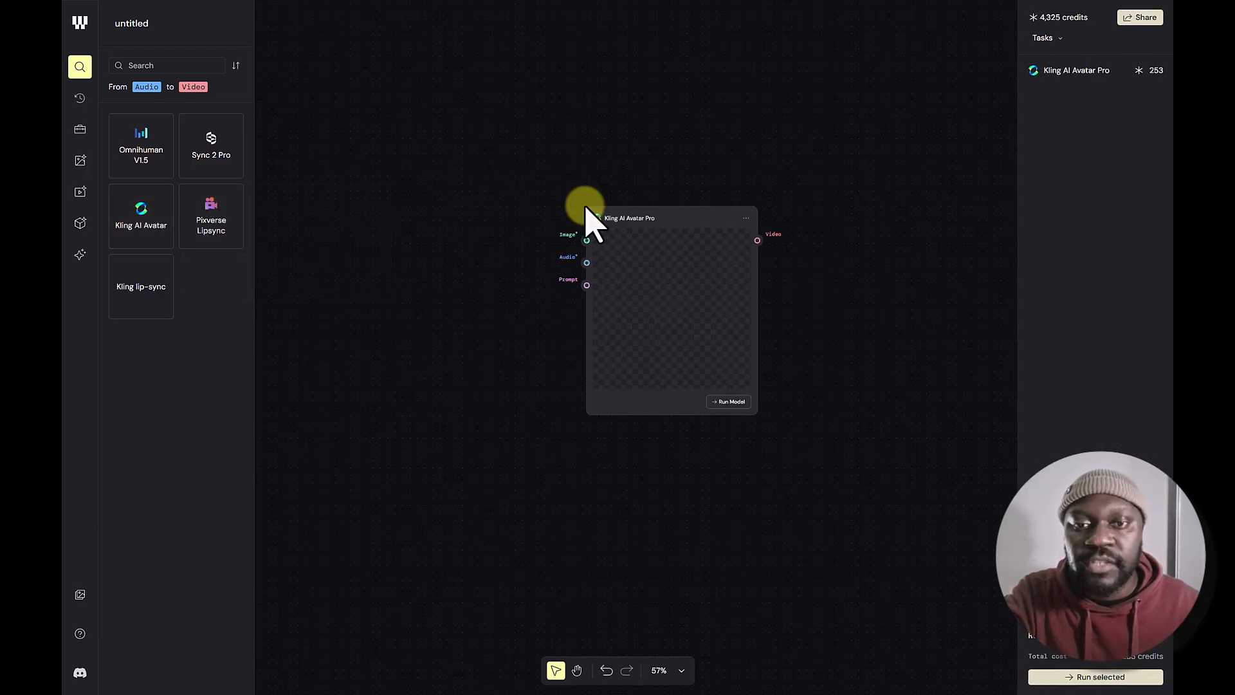
Examine the input and output connectors of the Kling AI Avatar Pro node up close
scroll(678, 286, up, 5)
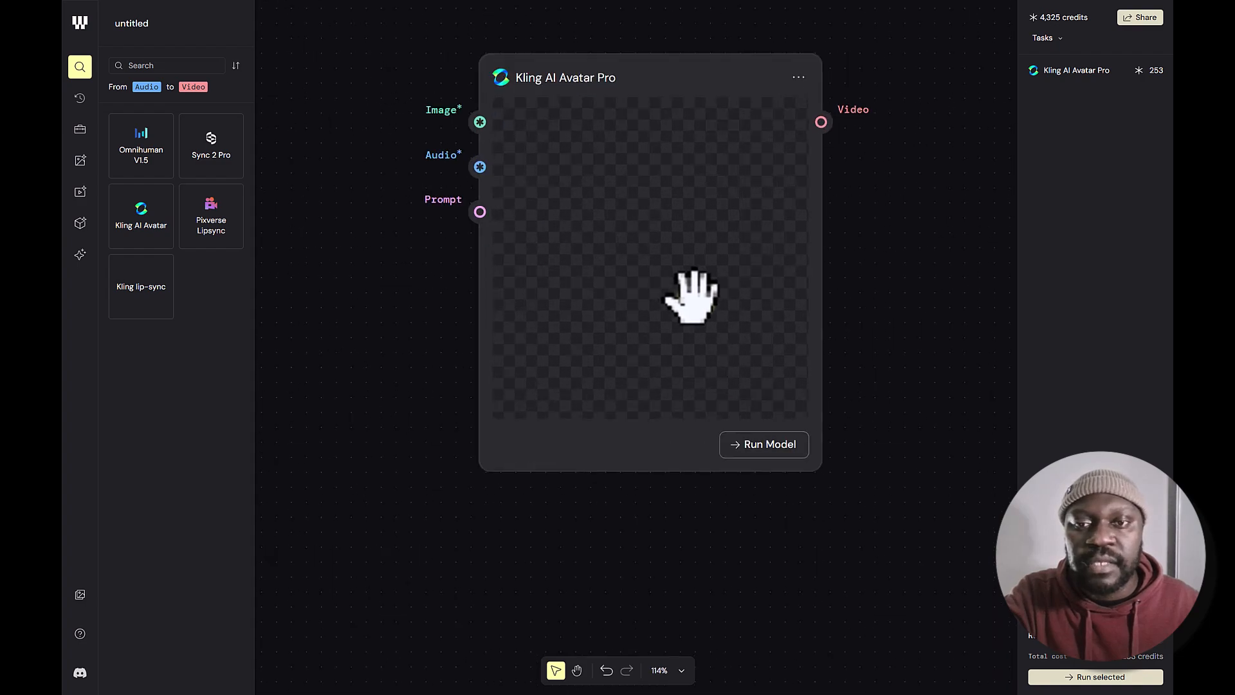
scroll(691, 296, down, 3)
scroll(691, 296, up, 4)
scroll(692, 295, down, 4)
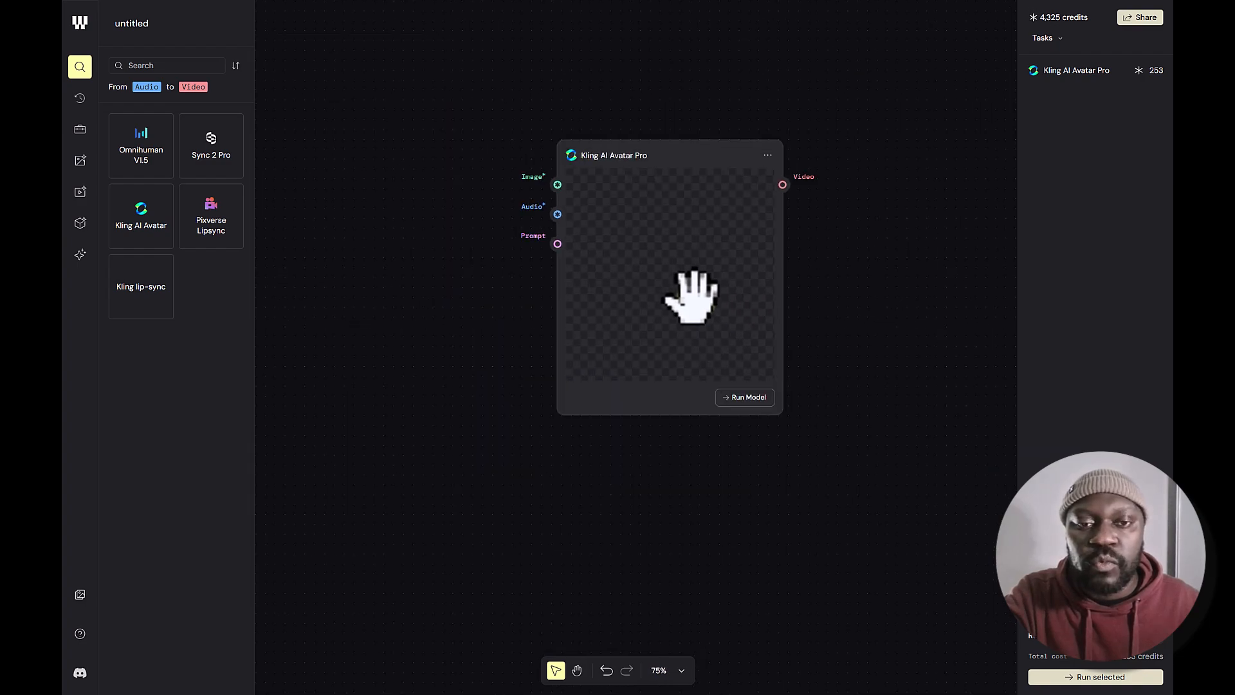
scroll(682, 283, up, 4)
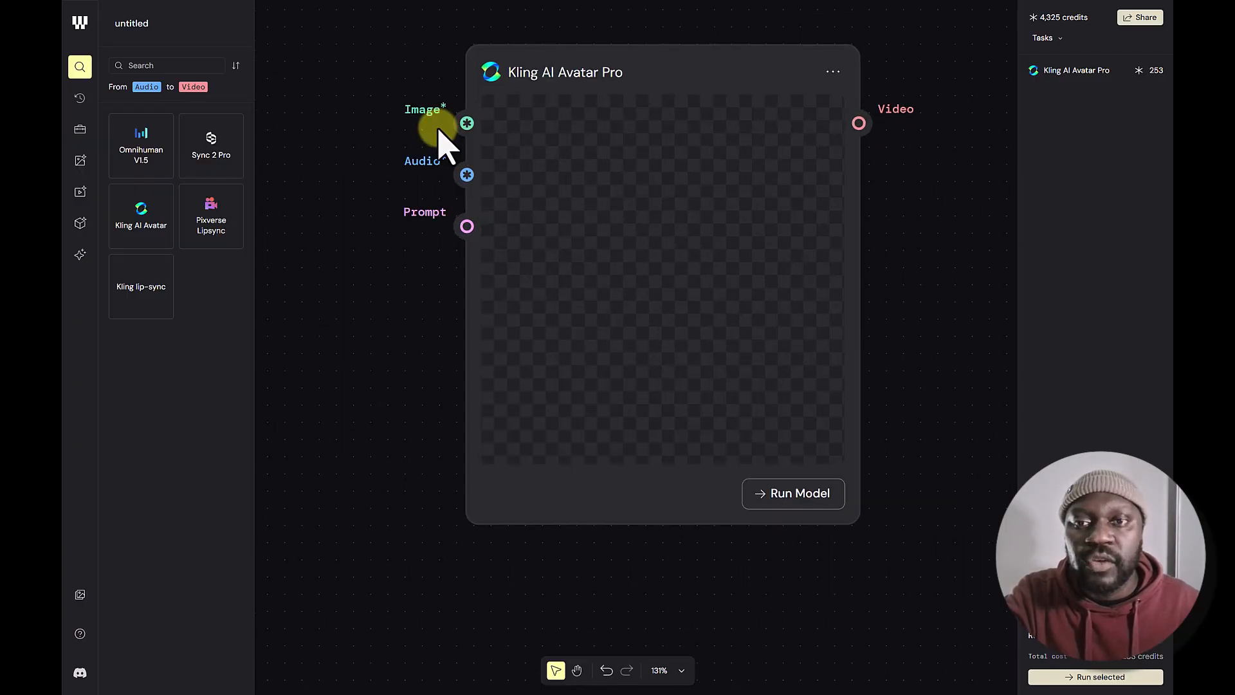
scroll(444, 142, up, 2)
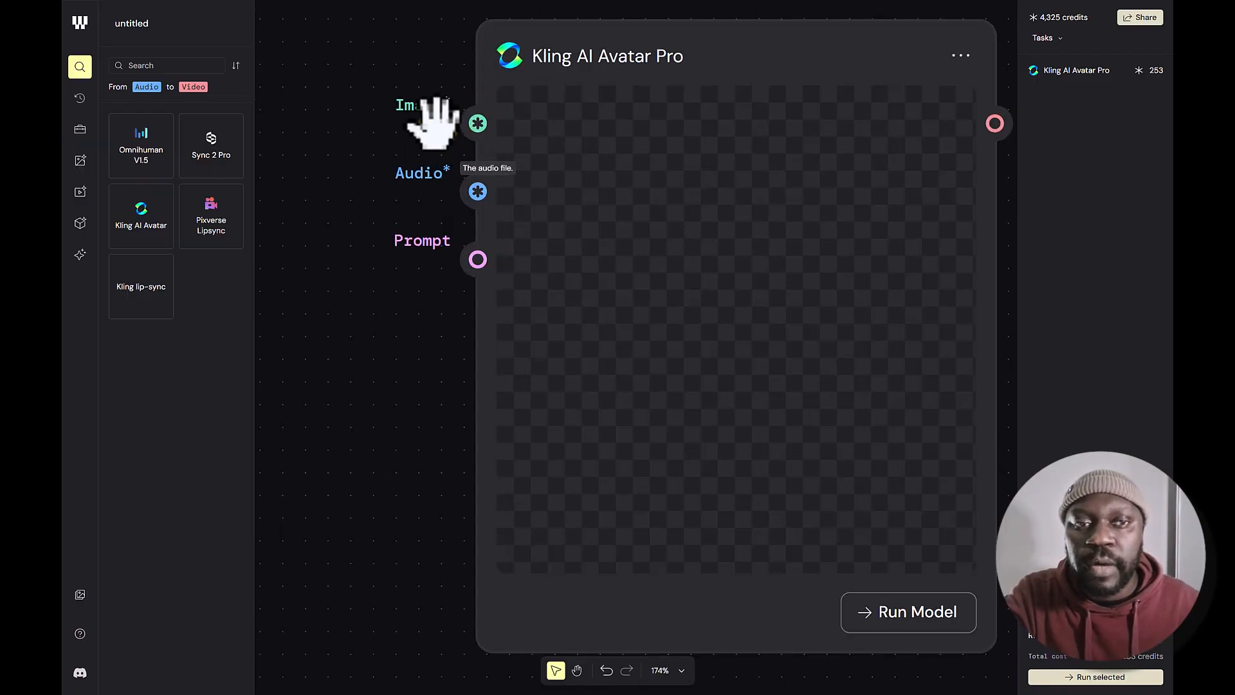
scroll(444, 142, right, 5)
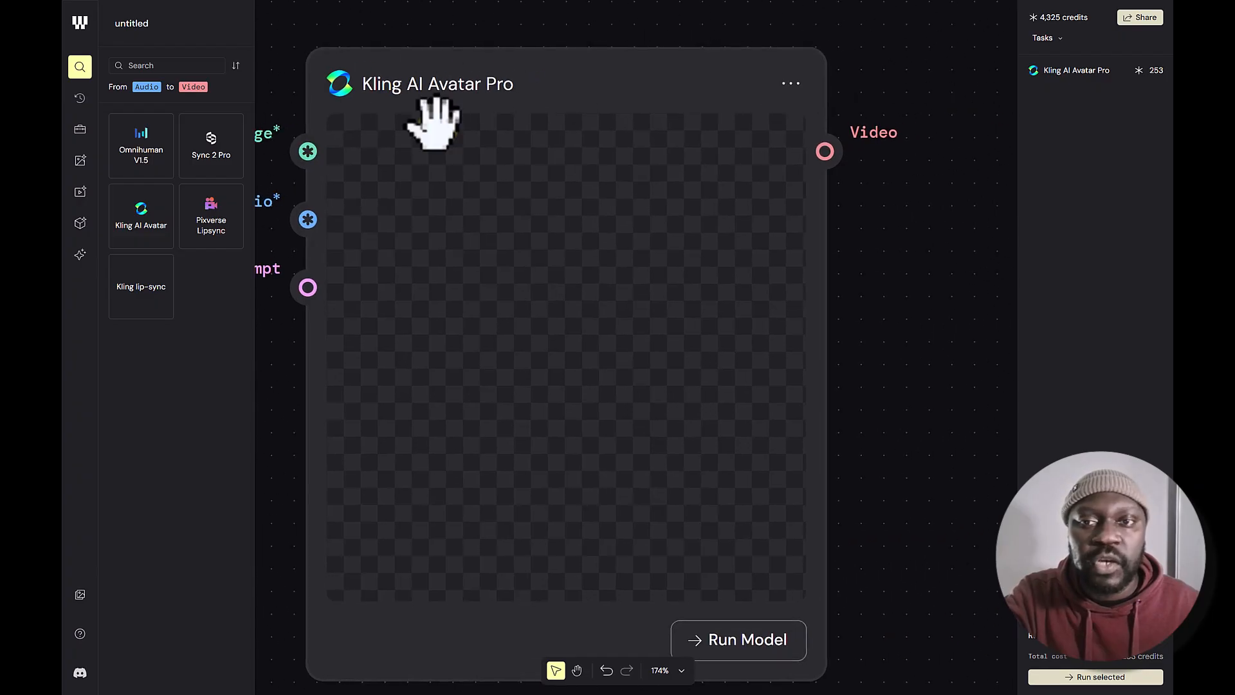
scroll(434, 122, left, 3)
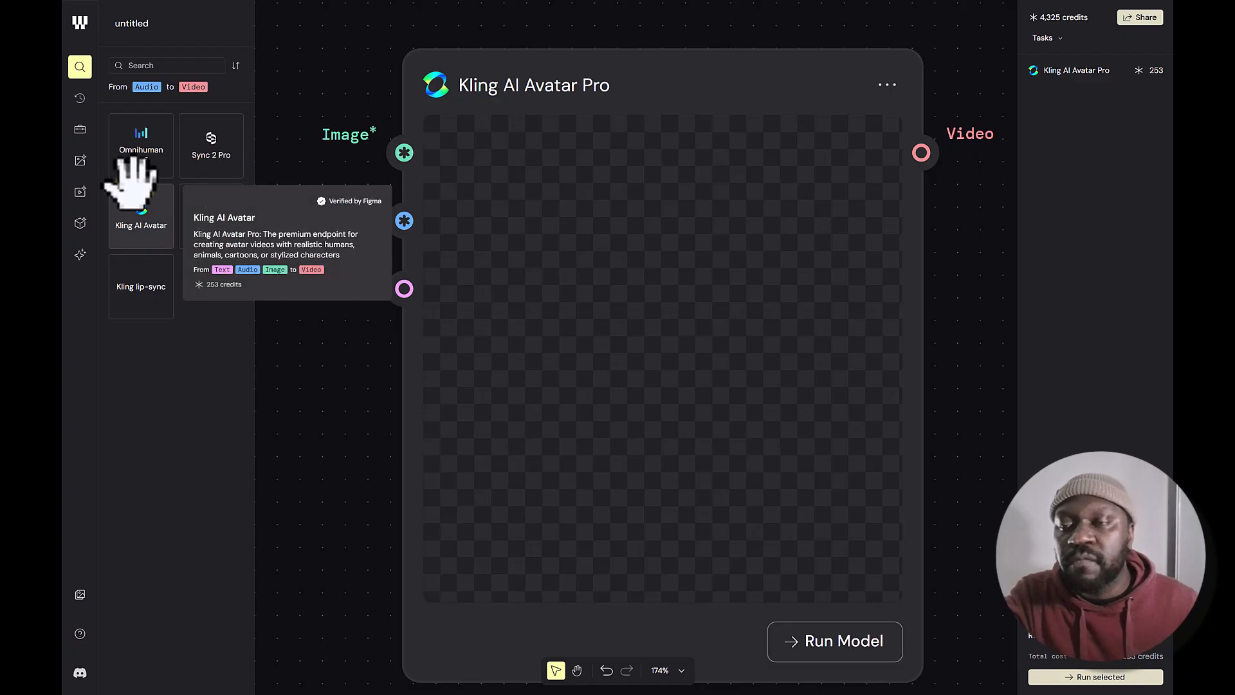
Add Video as a second input type in the node library filter
click(143, 87)
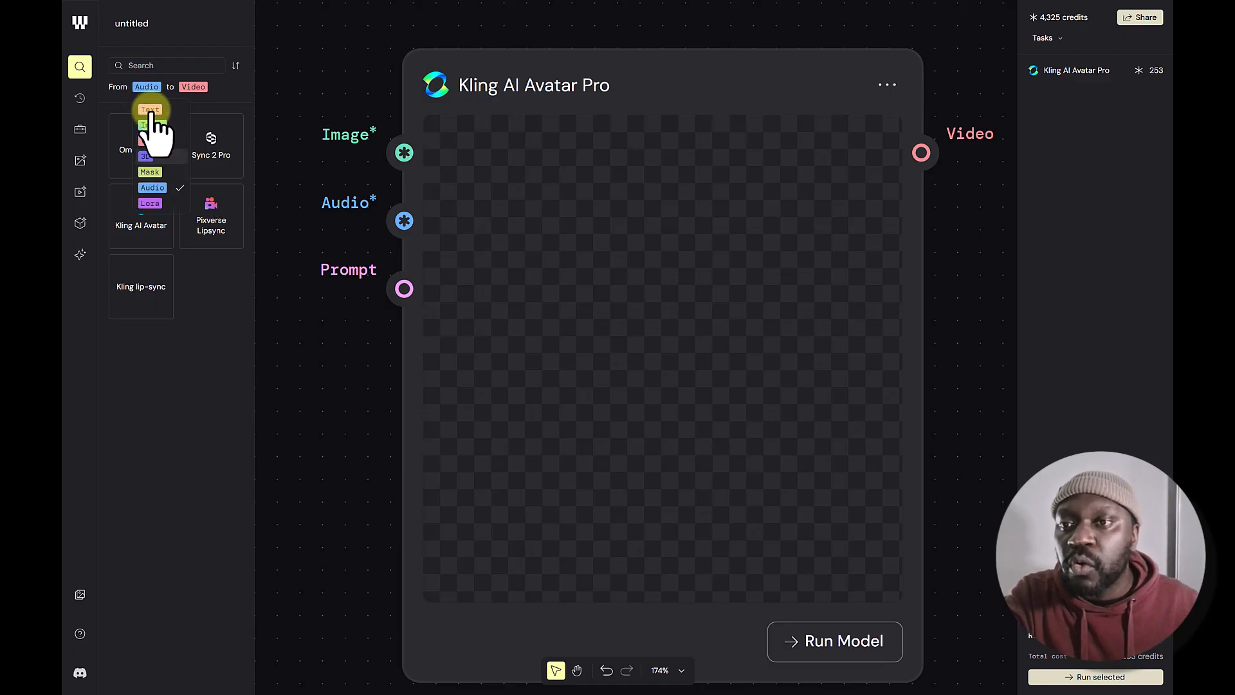
click(166, 141)
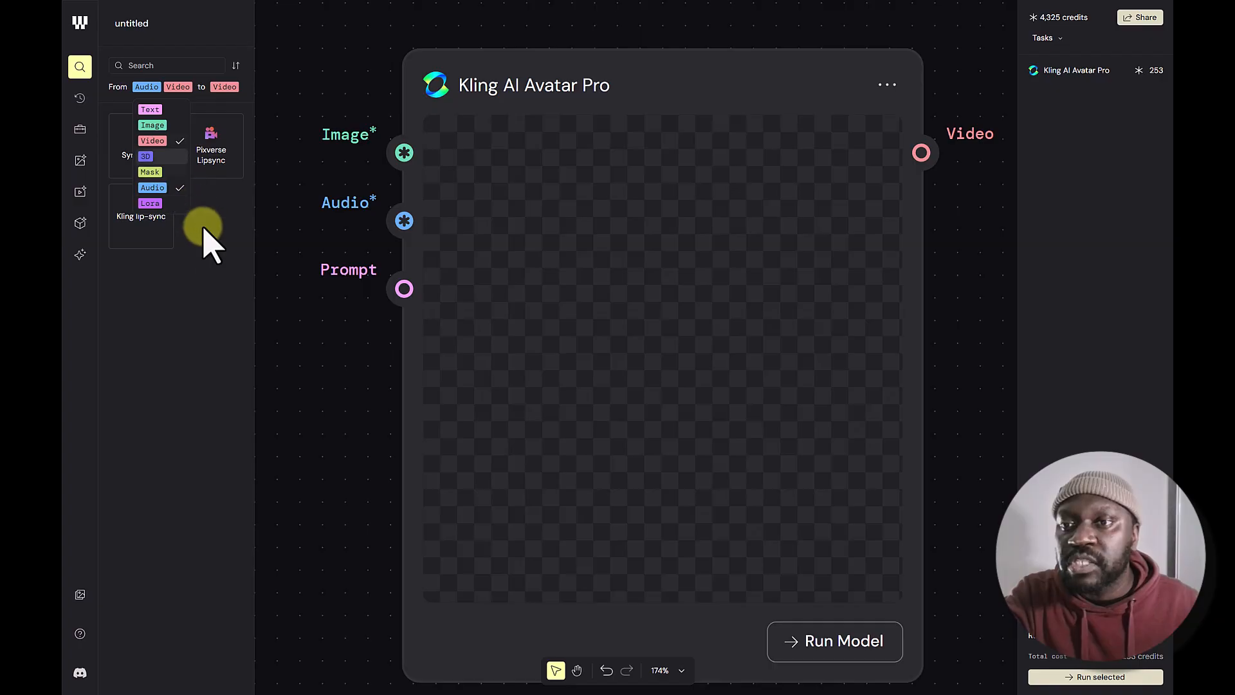
Add a Sync 2 Pro node beside the Kling AI Avatar Pro node and inspect its input and output connectors
click(206, 242)
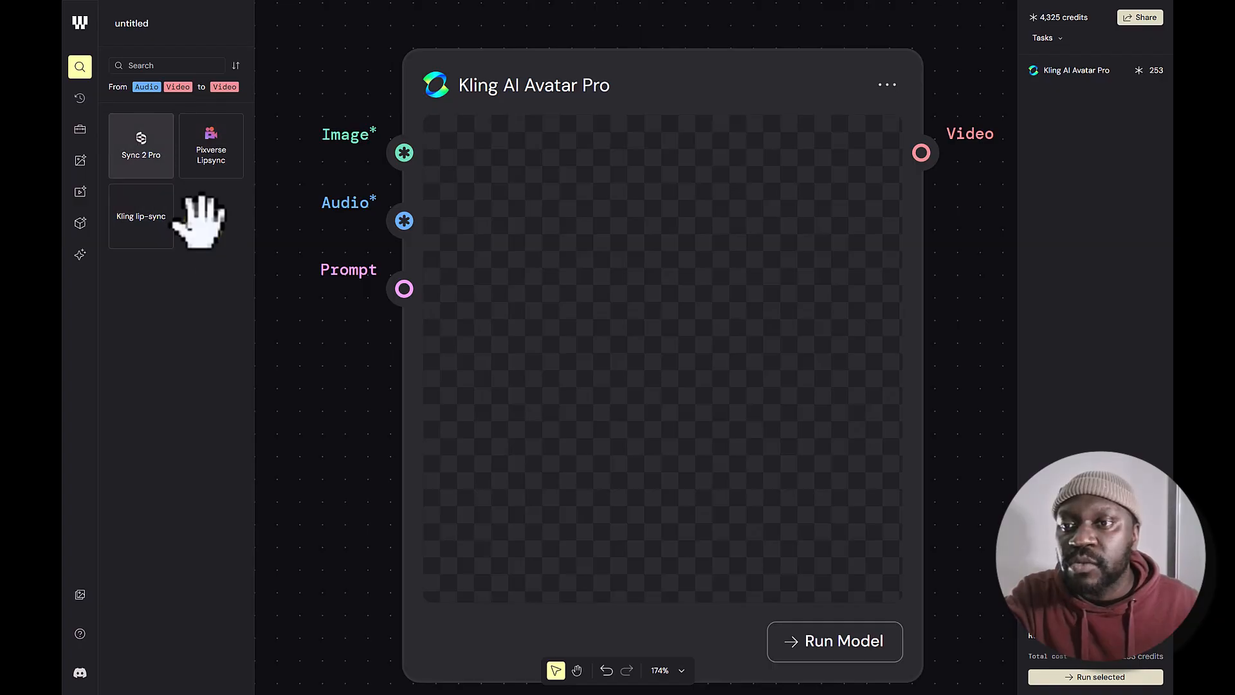
click(147, 160)
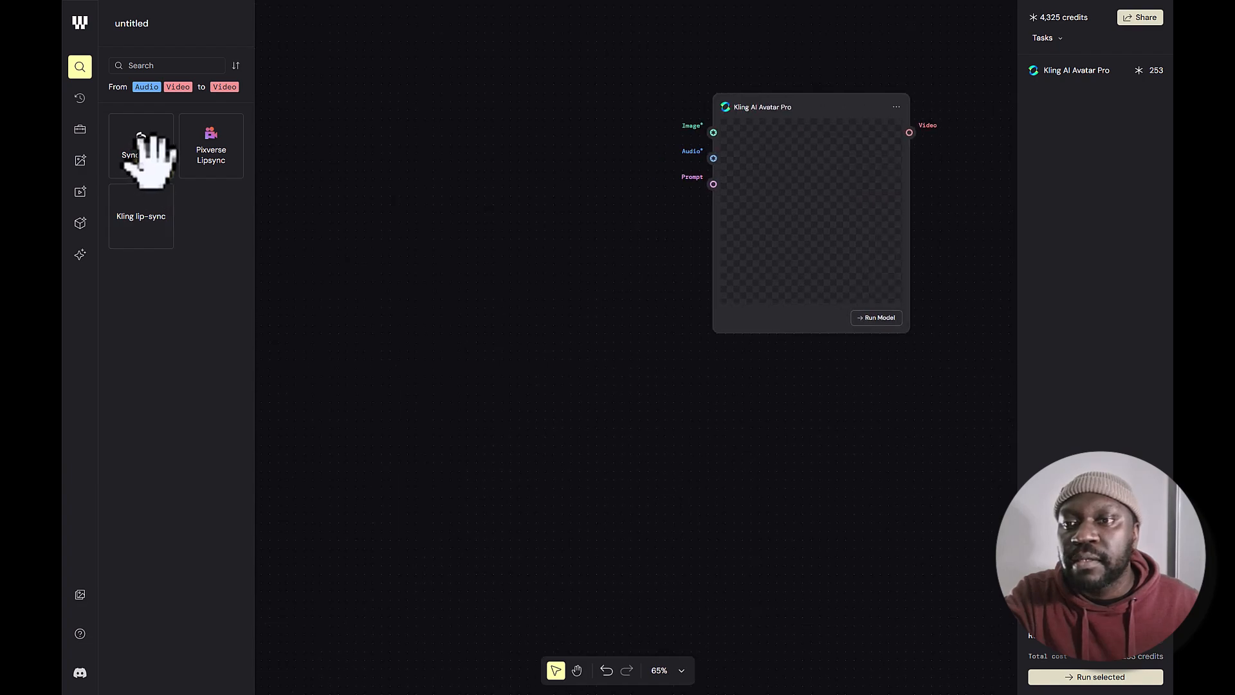
drag(149, 161, 483, 210)
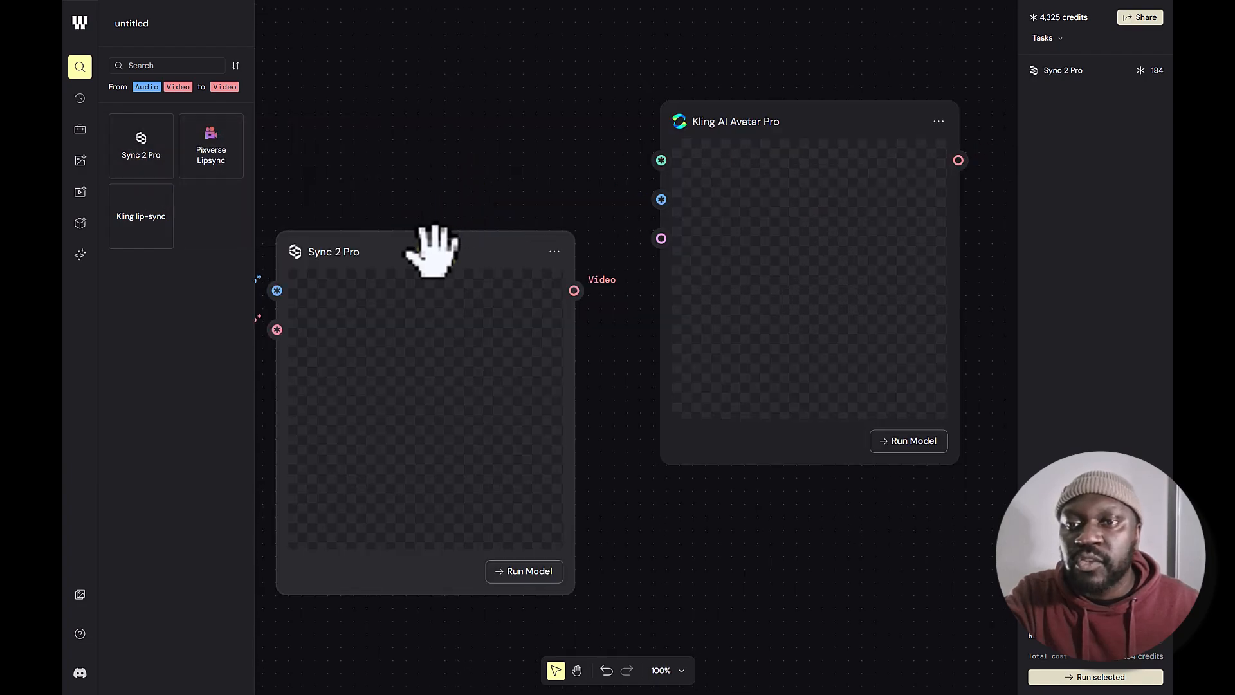
drag(432, 251, 482, 157)
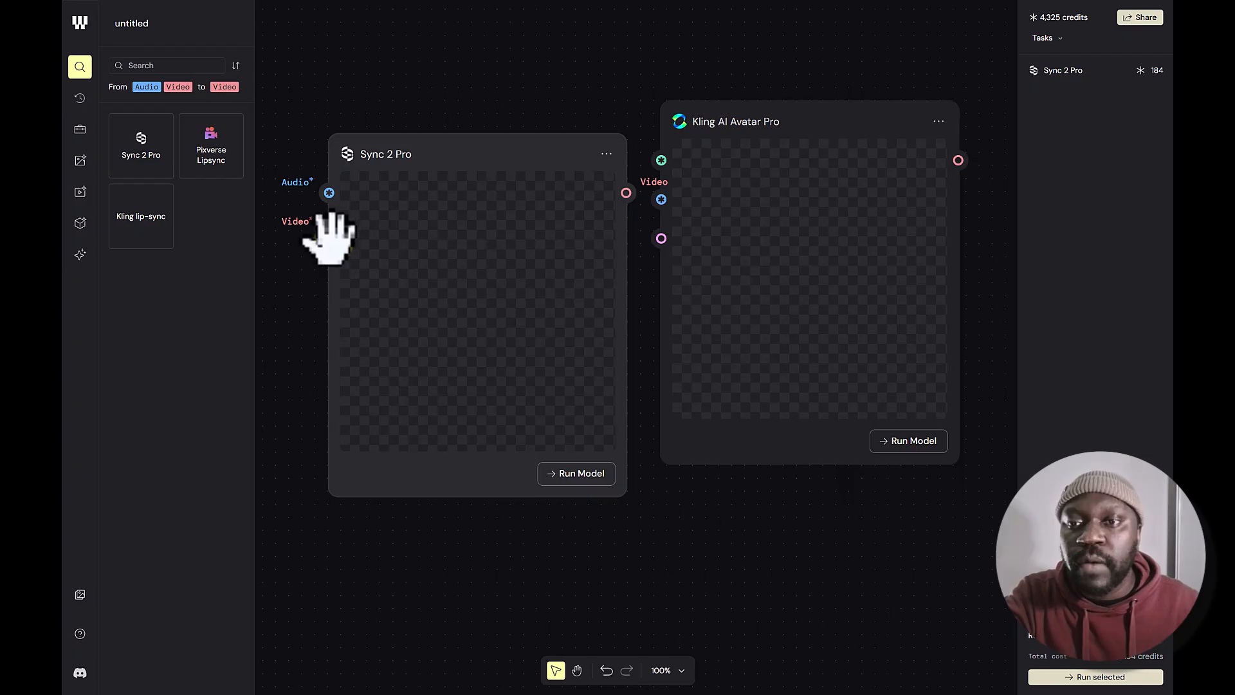
scroll(330, 243, up, 5)
scroll(403, 221, right, 5)
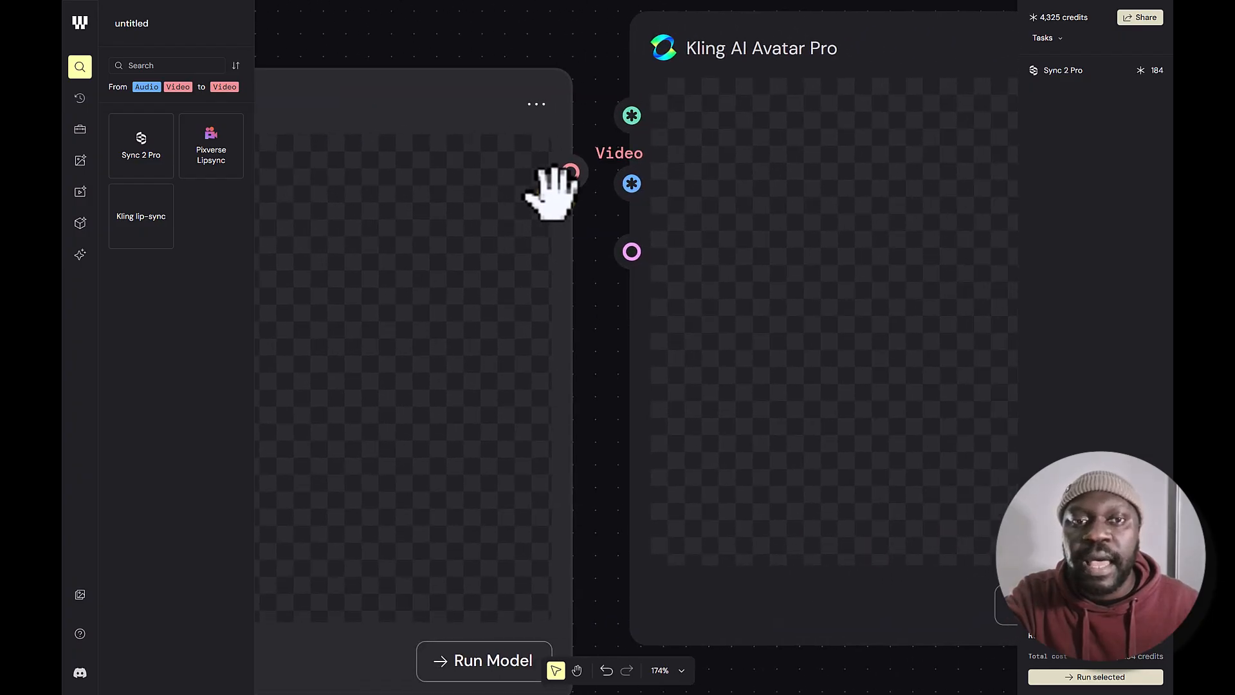
scroll(556, 190, down, 6)
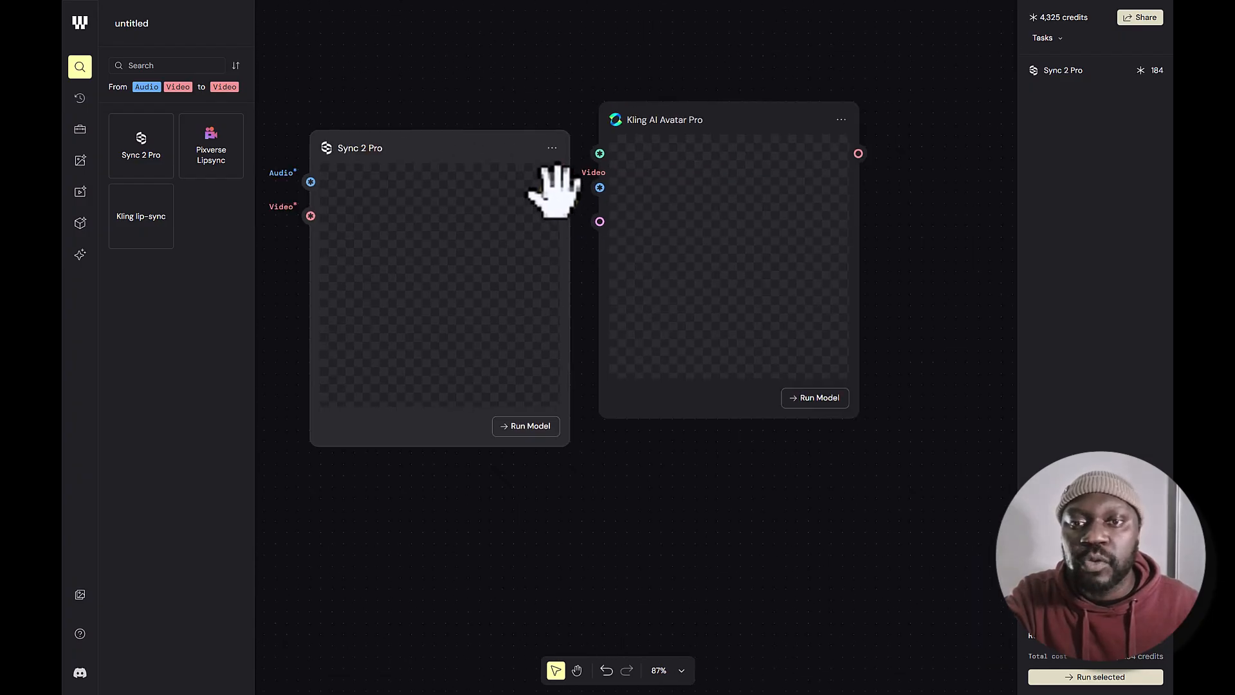
Delete both nodes from the canvas and clear all input and output types from the node library filter
drag(483, 129, 794, 326)
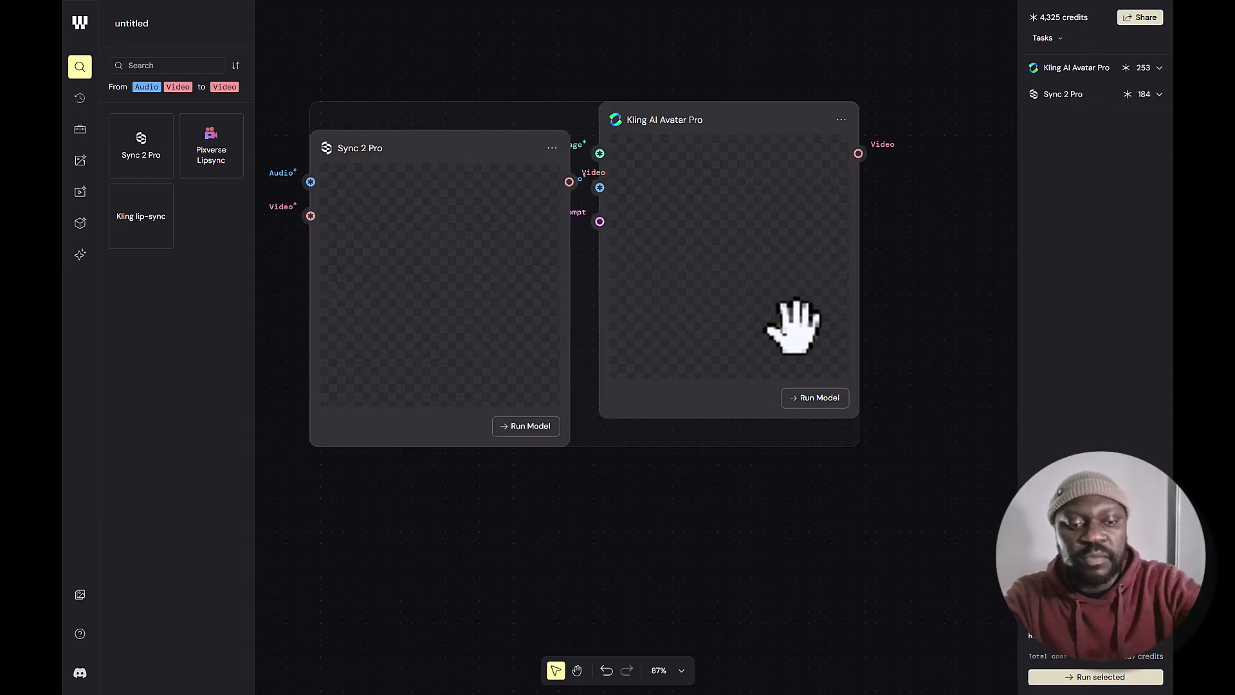
key(Delete)
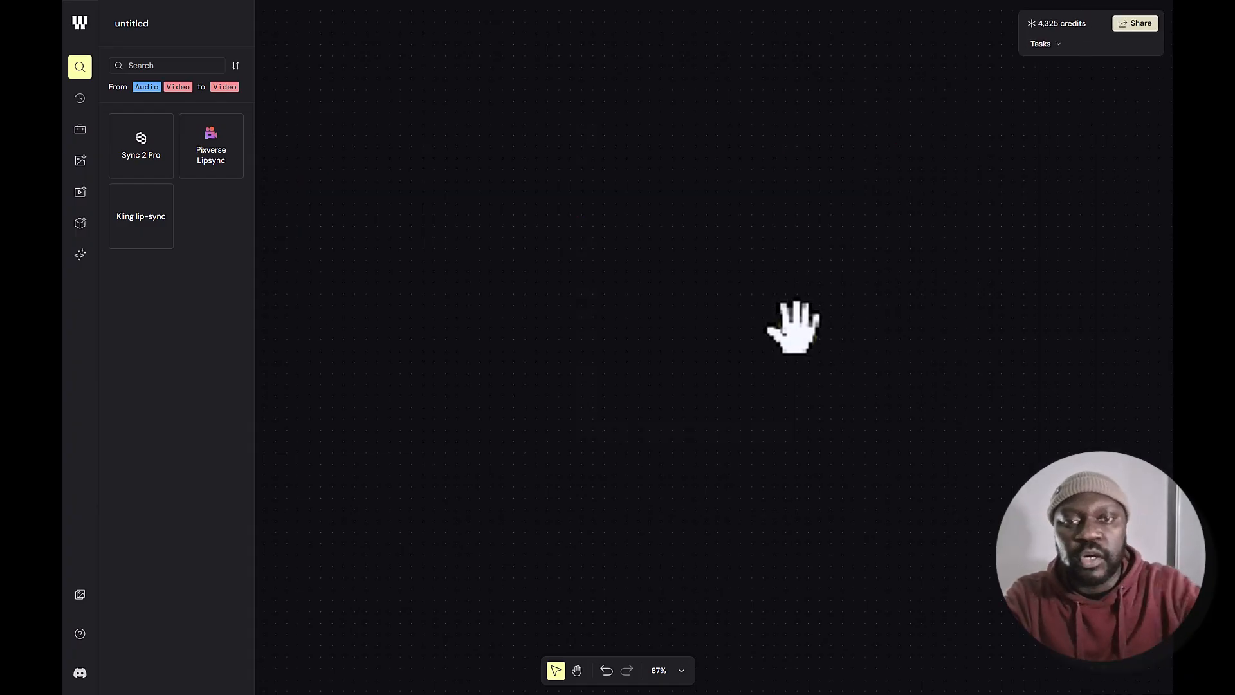
click(164, 87)
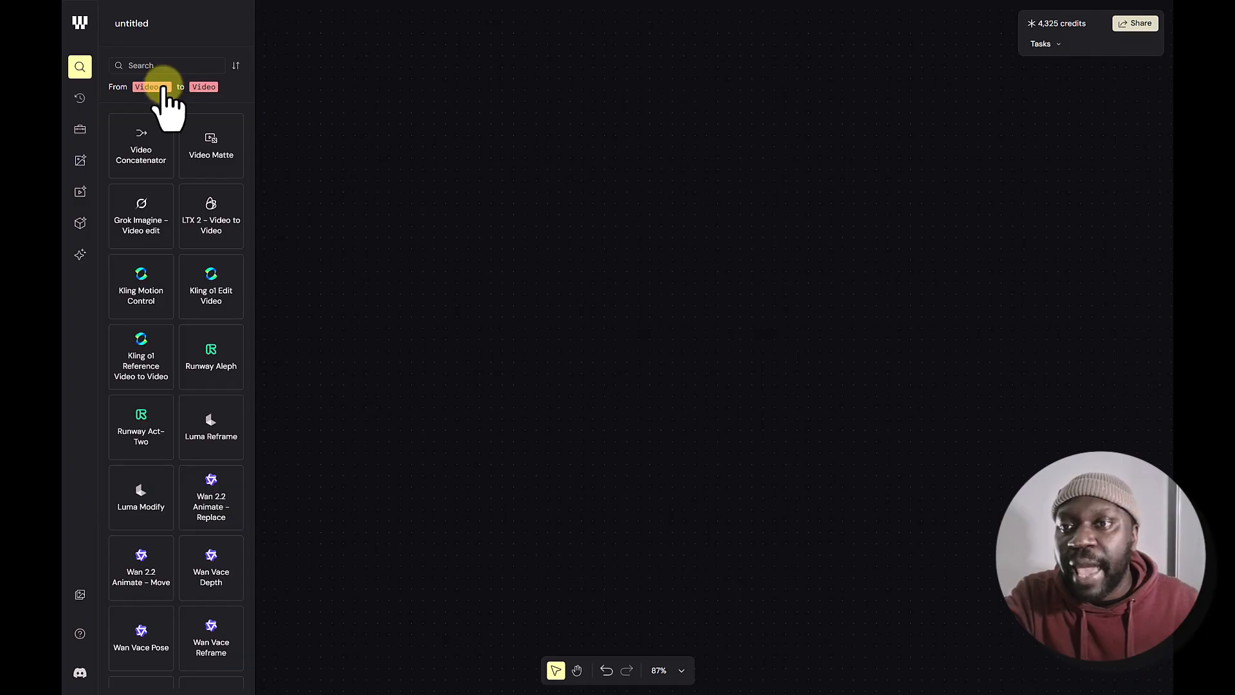
click(164, 87)
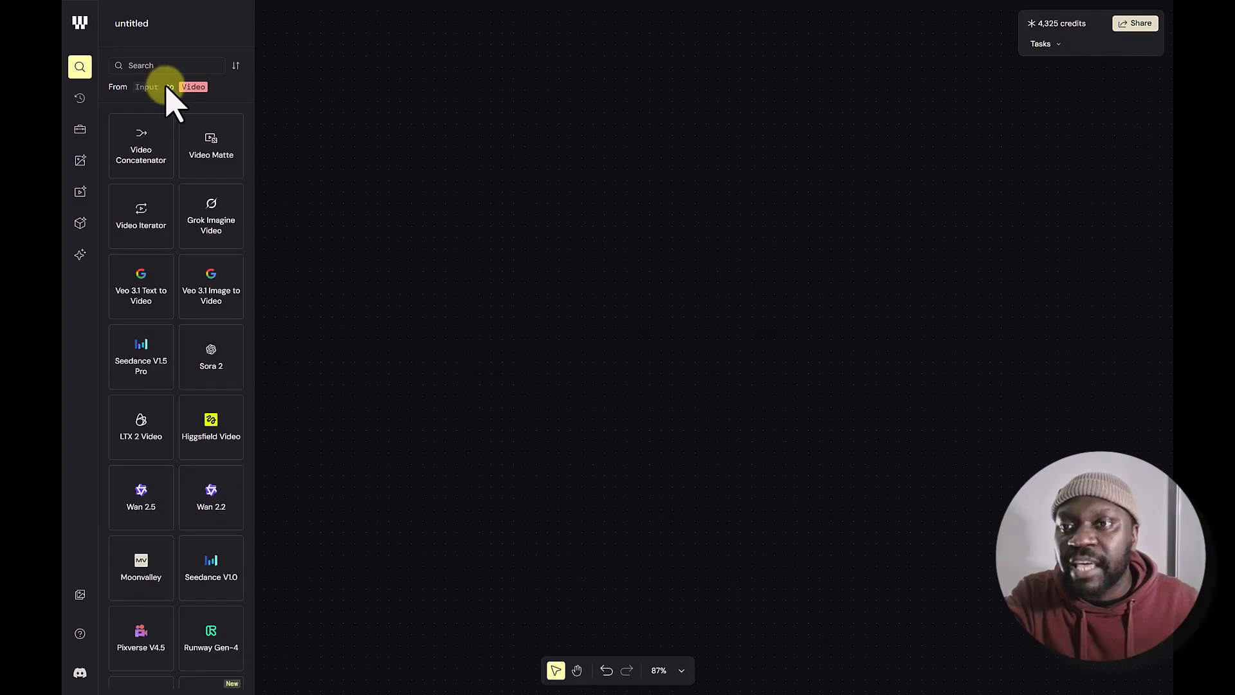
click(214, 86)
click(214, 85)
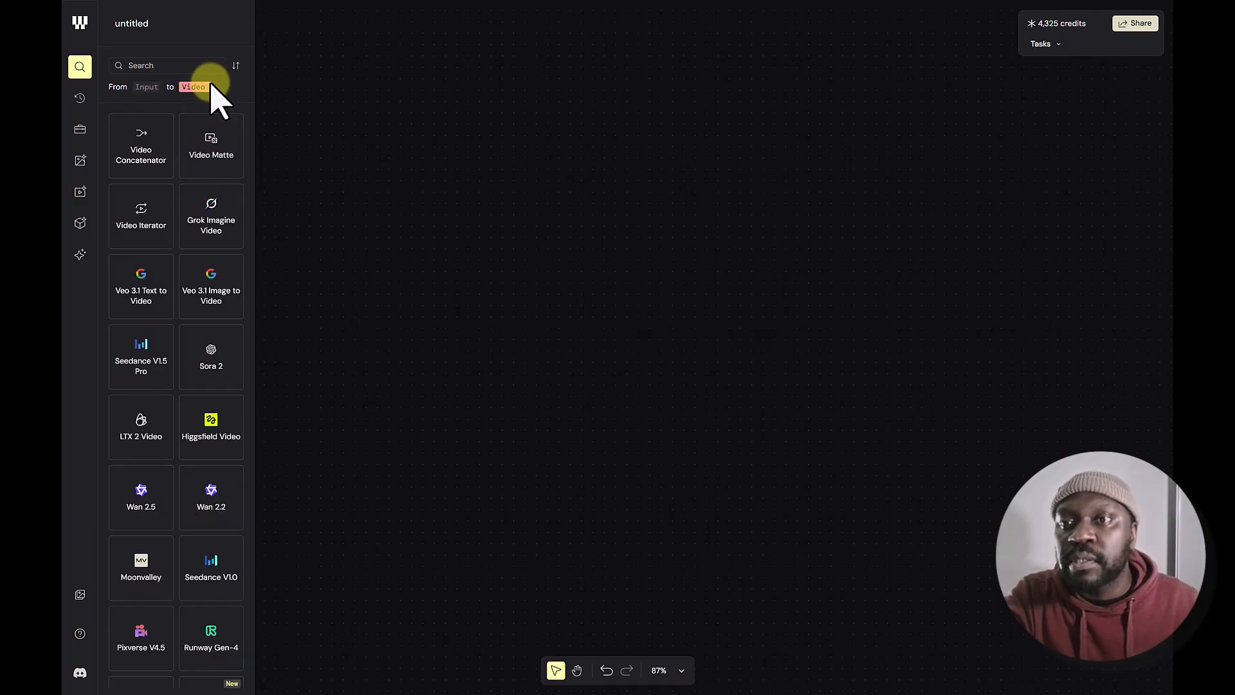
click(212, 87)
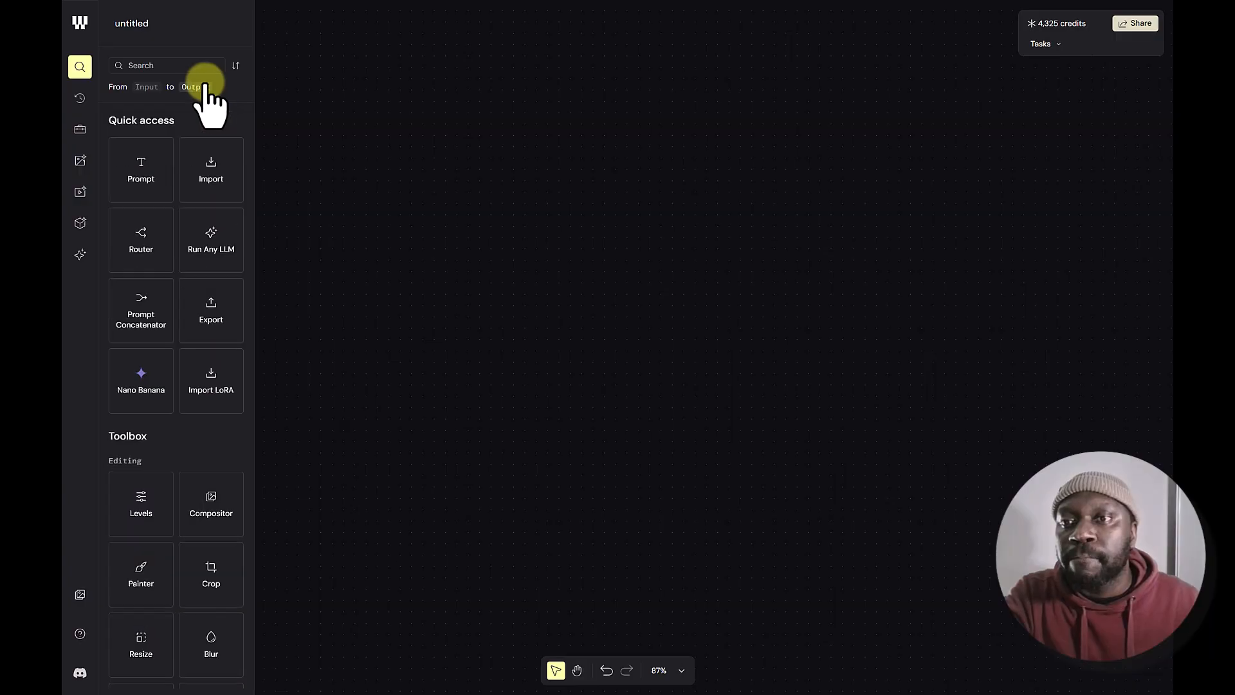
Search the node library for "video" and browse the matching tools and models
click(168, 66)
text(video)
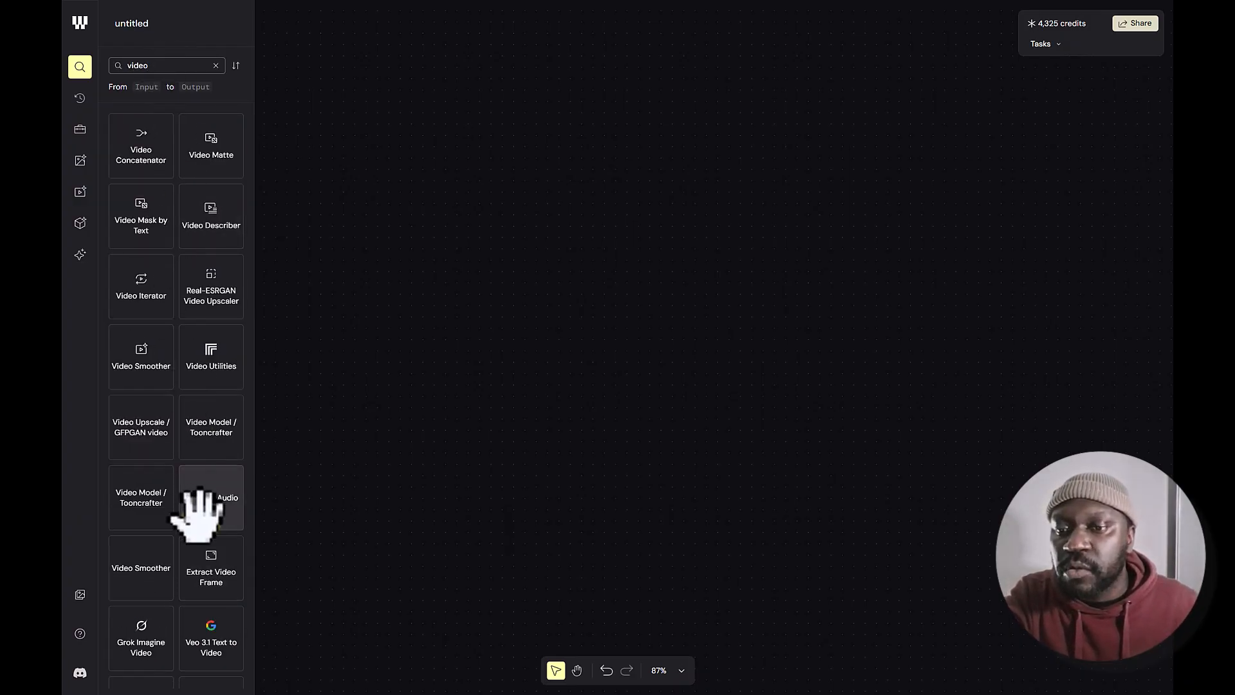
scroll(197, 515, down, 5)
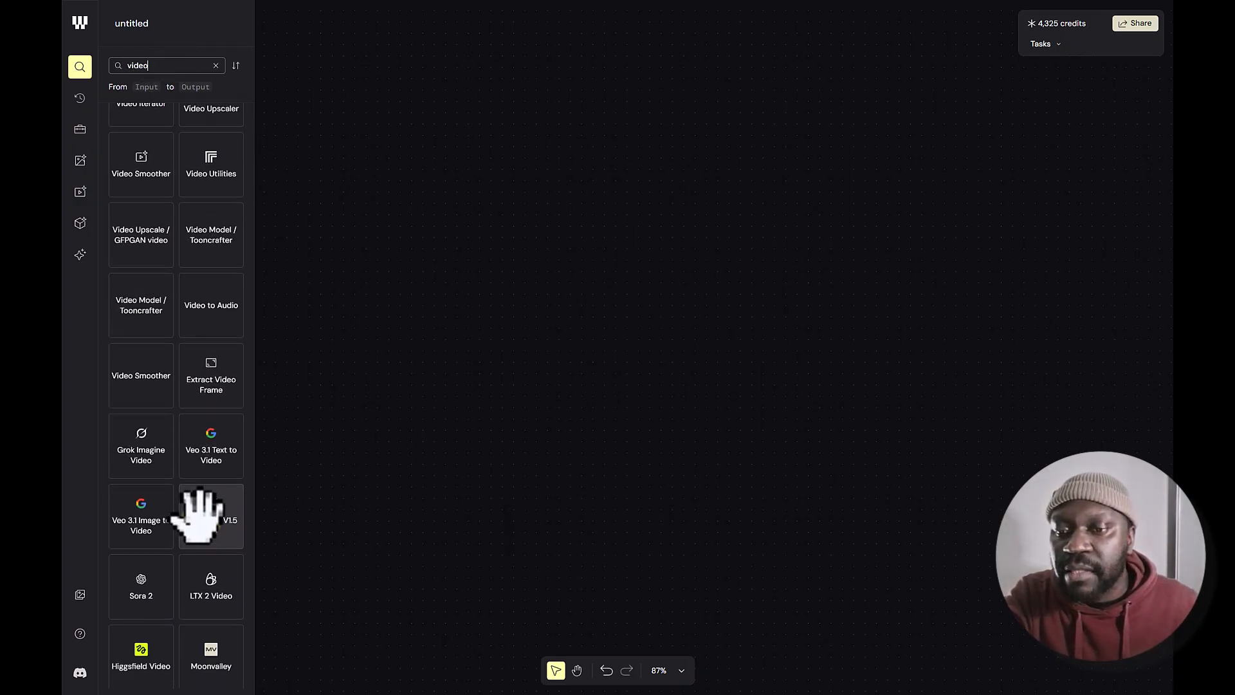
scroll(202, 527, up, 4)
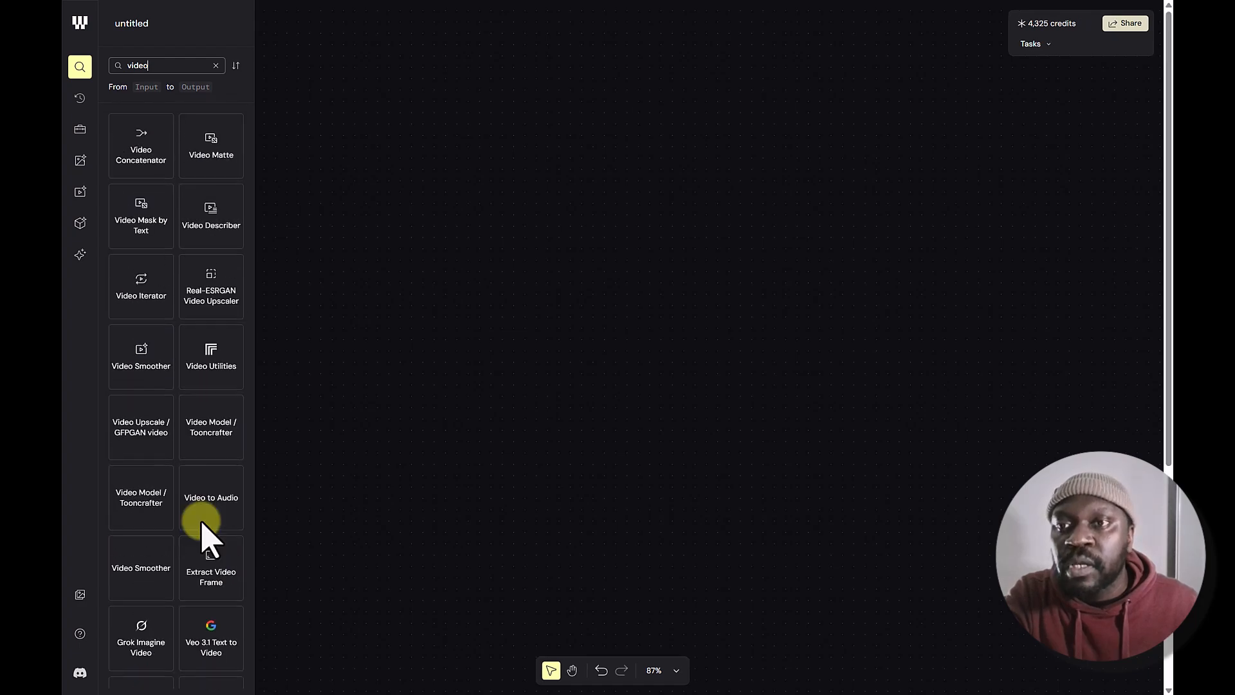
scroll(193, 474, down, 8)
scroll(161, 353, down, 10)
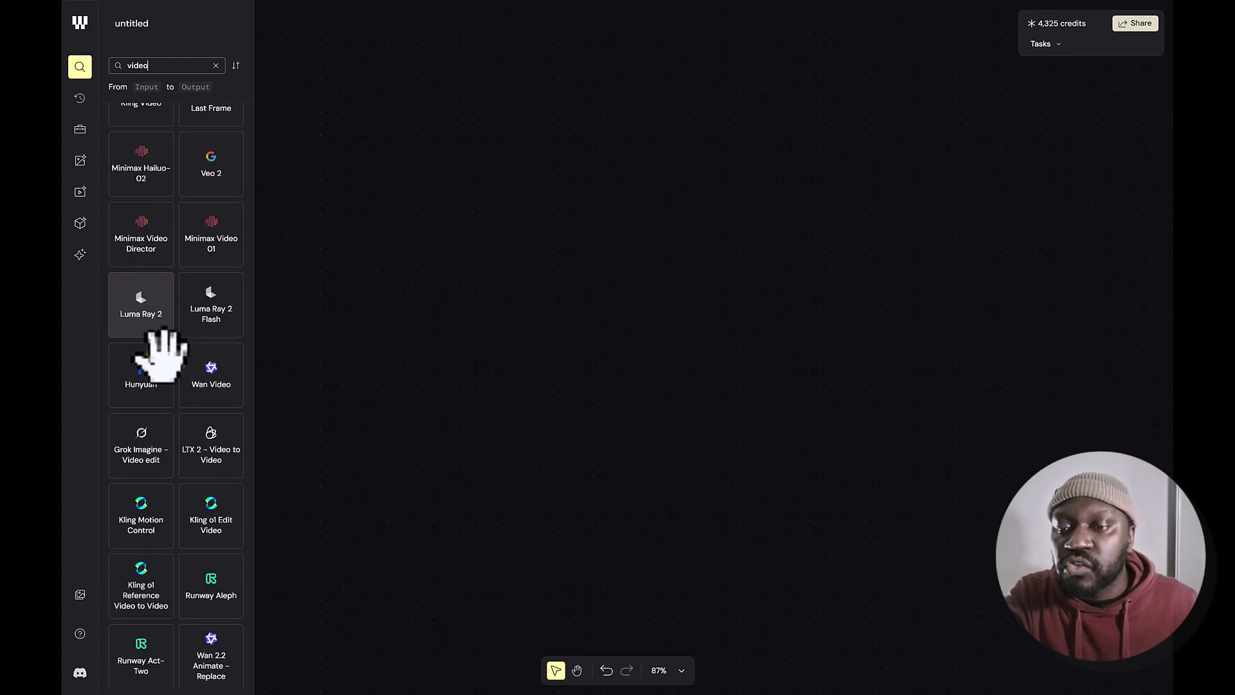
scroll(161, 354, up, 7)
scroll(161, 358, up, 10)
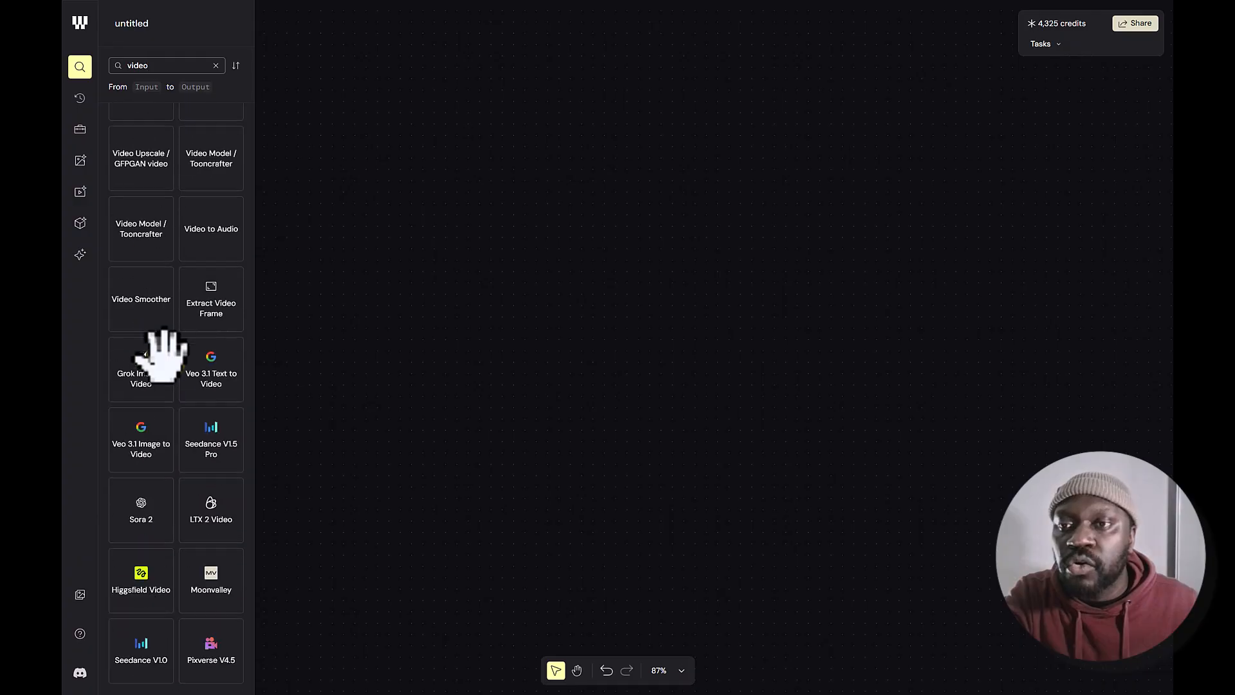
Refine the node search to "video smoother" and add the first Video Smoother node to the canvas
click(185, 65)
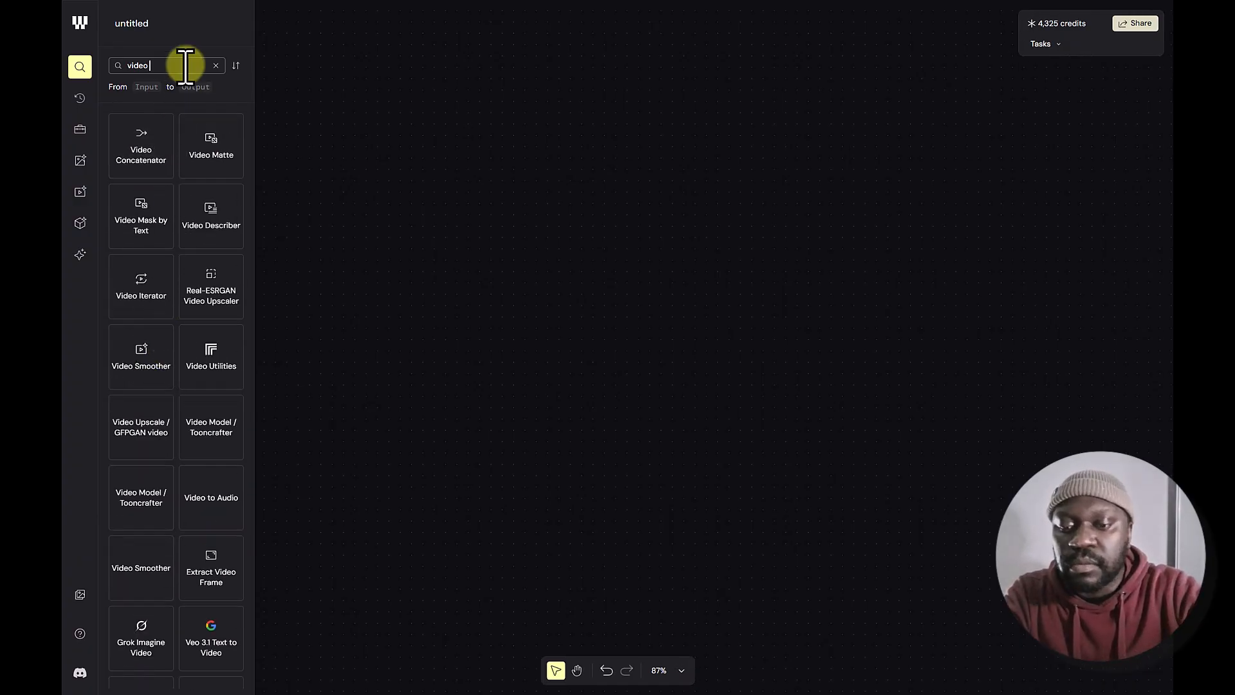
text(smmo)
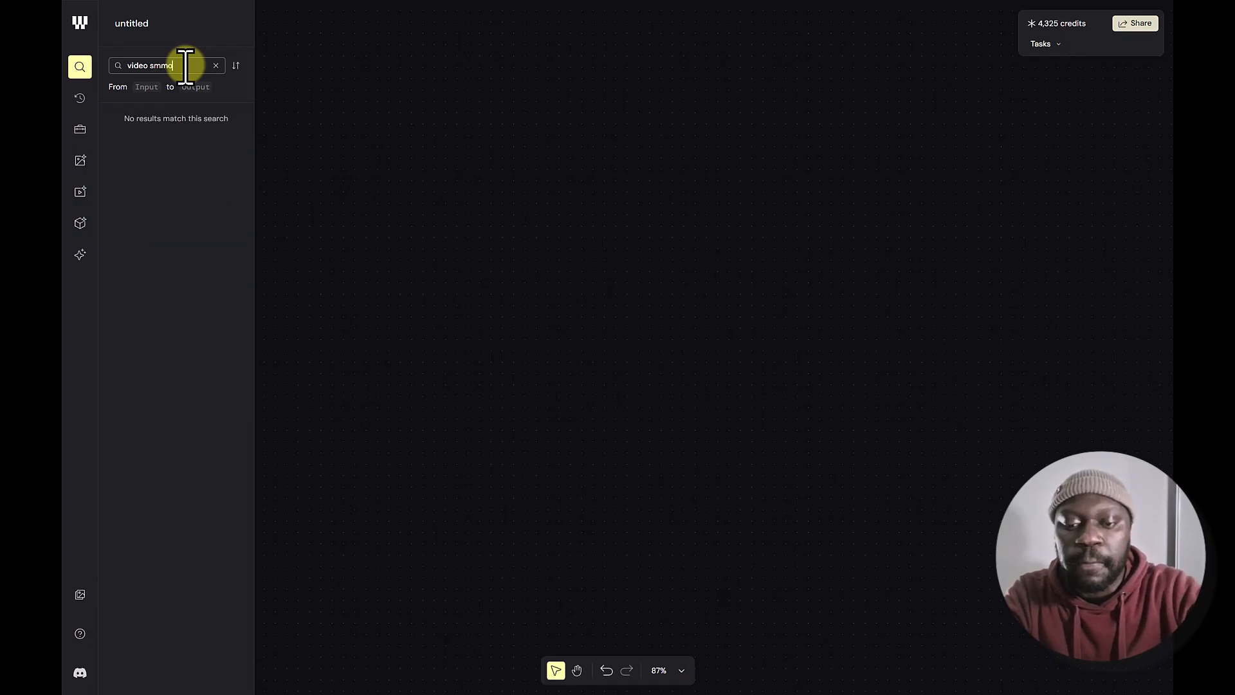
key(BackSpace)
key(BackSpace)
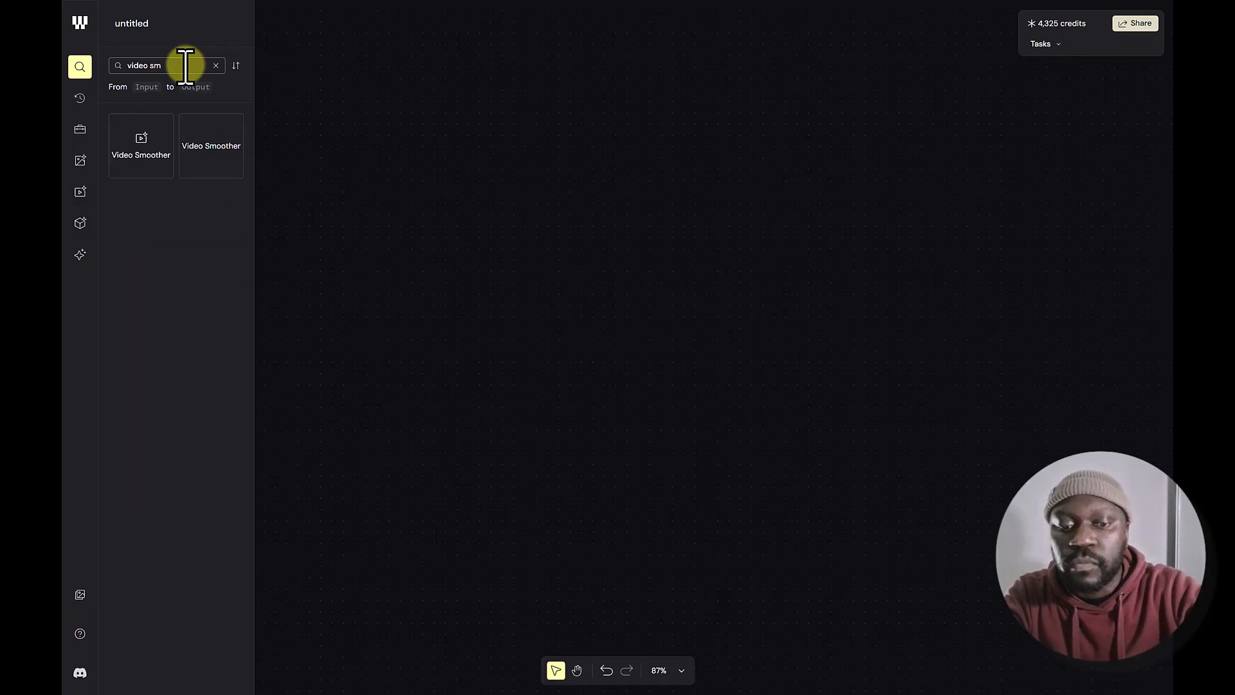
text(oother)
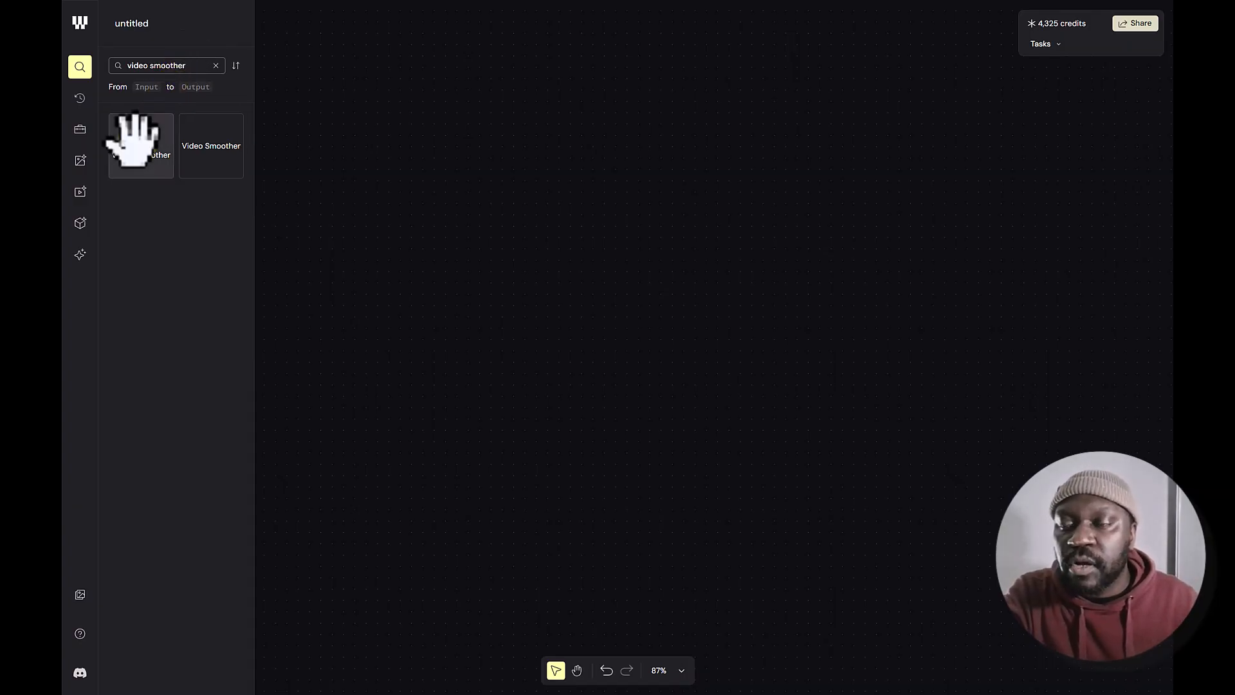
mouse_move(133, 142)
drag(134, 142, 673, 166)
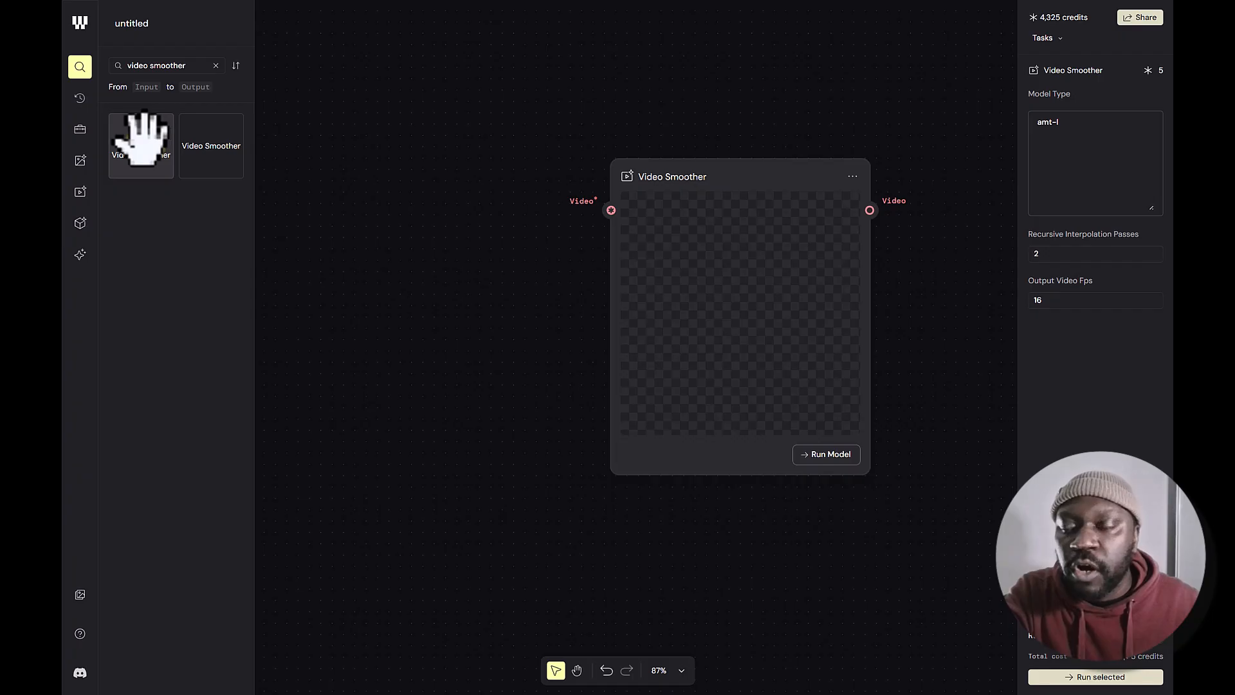
Clear the node search and look through the Quick access and Toolbox sections of the library
mouse_move(140, 138)
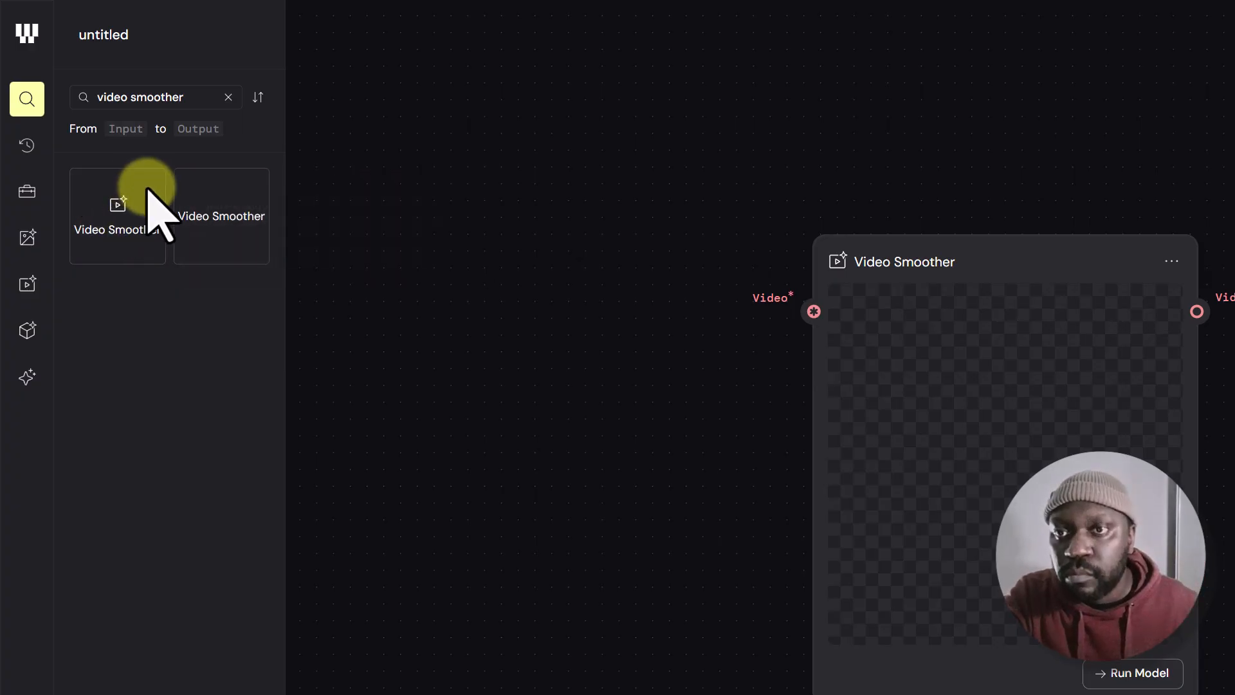
click(228, 97)
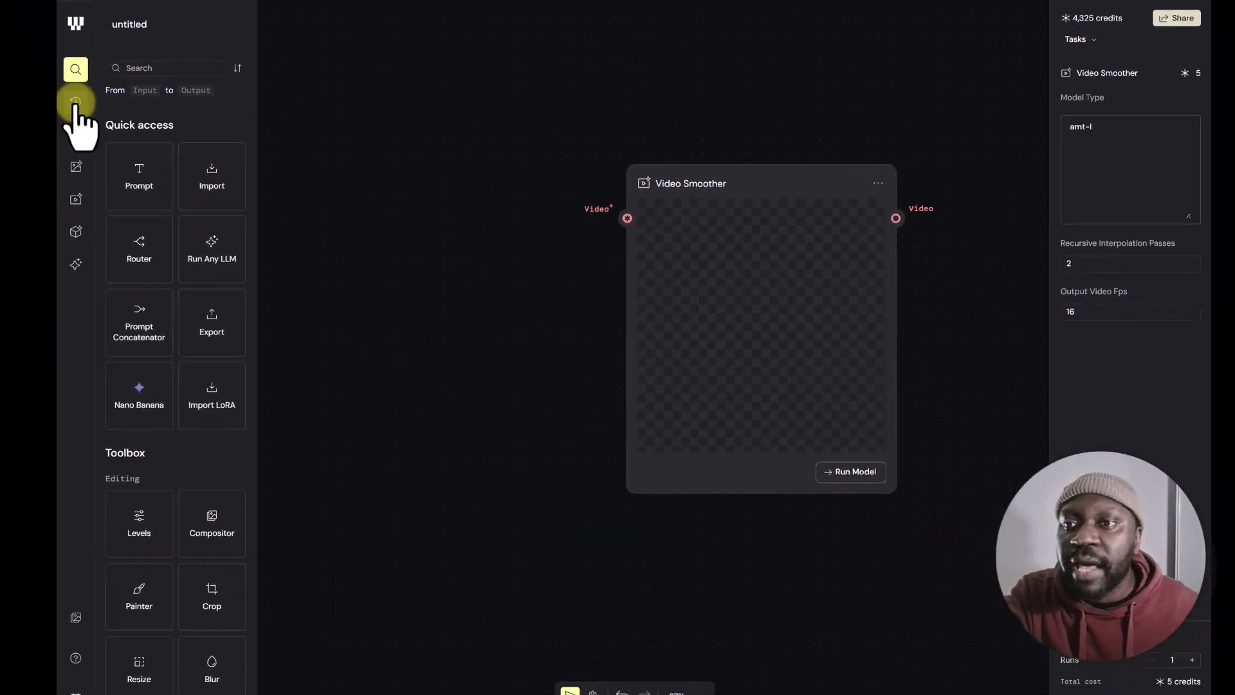
click(36, 137)
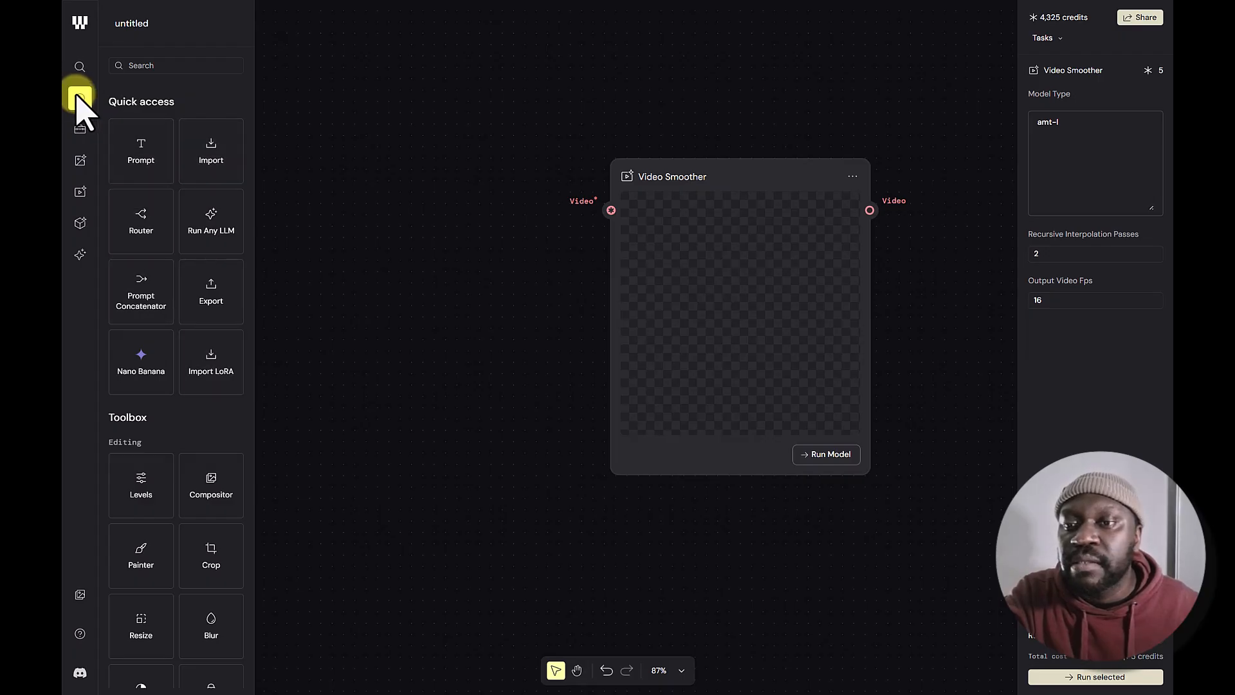
click(80, 98)
click(79, 131)
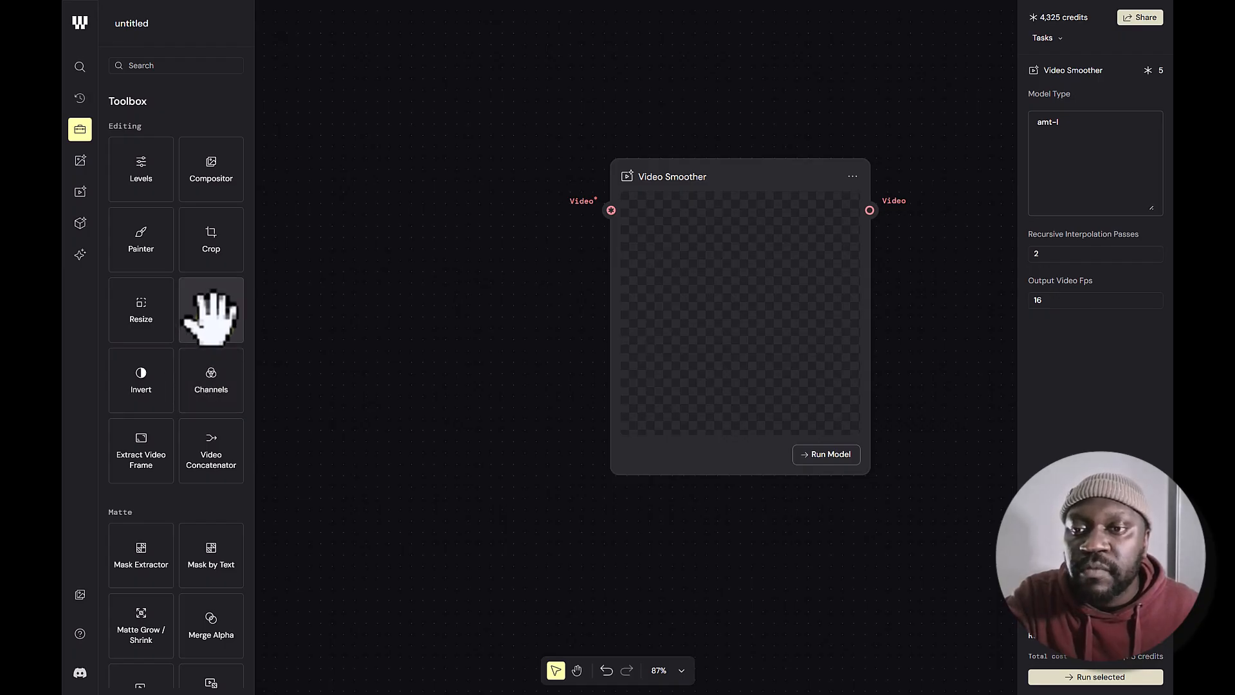
Check the Blur tool's description and add a Blur node to the canvas beside the Video Smoother node
mouse_move(211, 314)
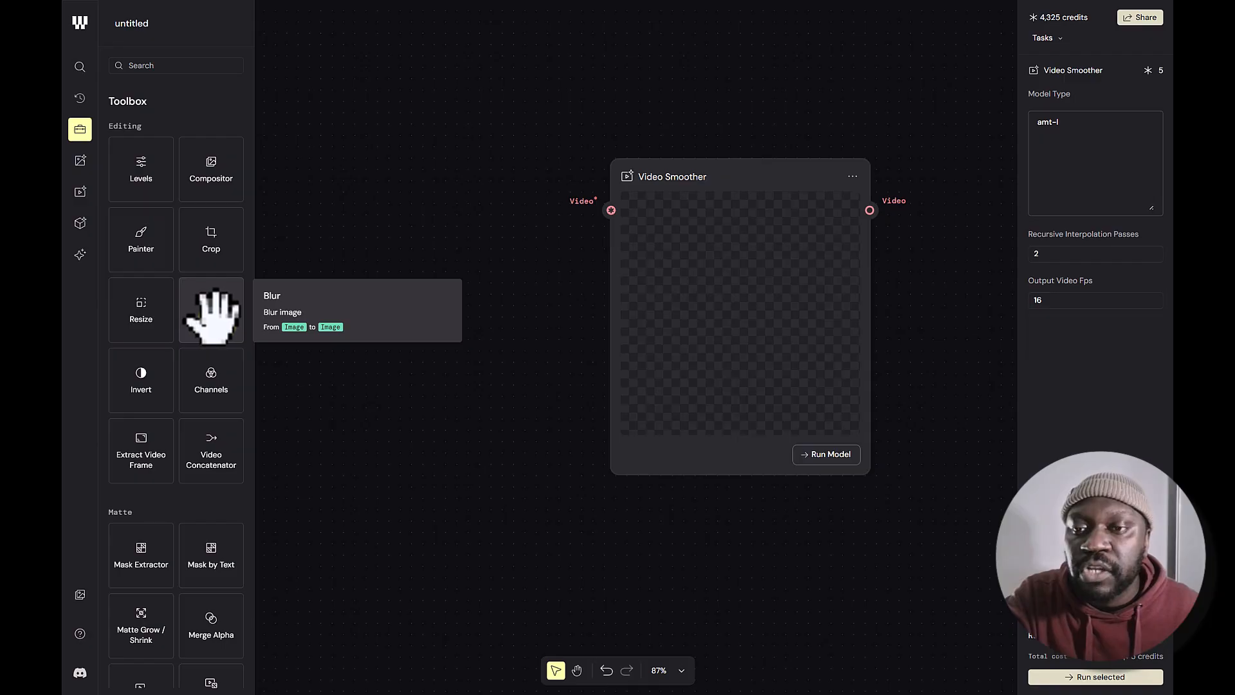
drag(211, 314, 415, 194)
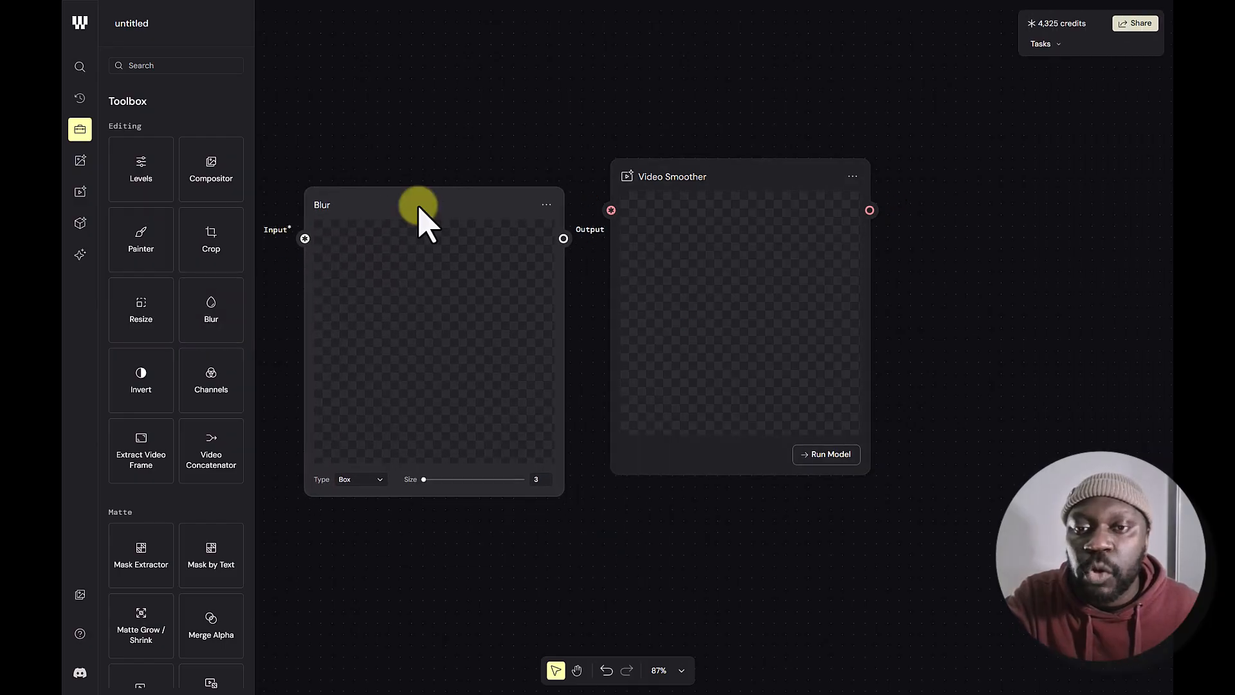
click(418, 205)
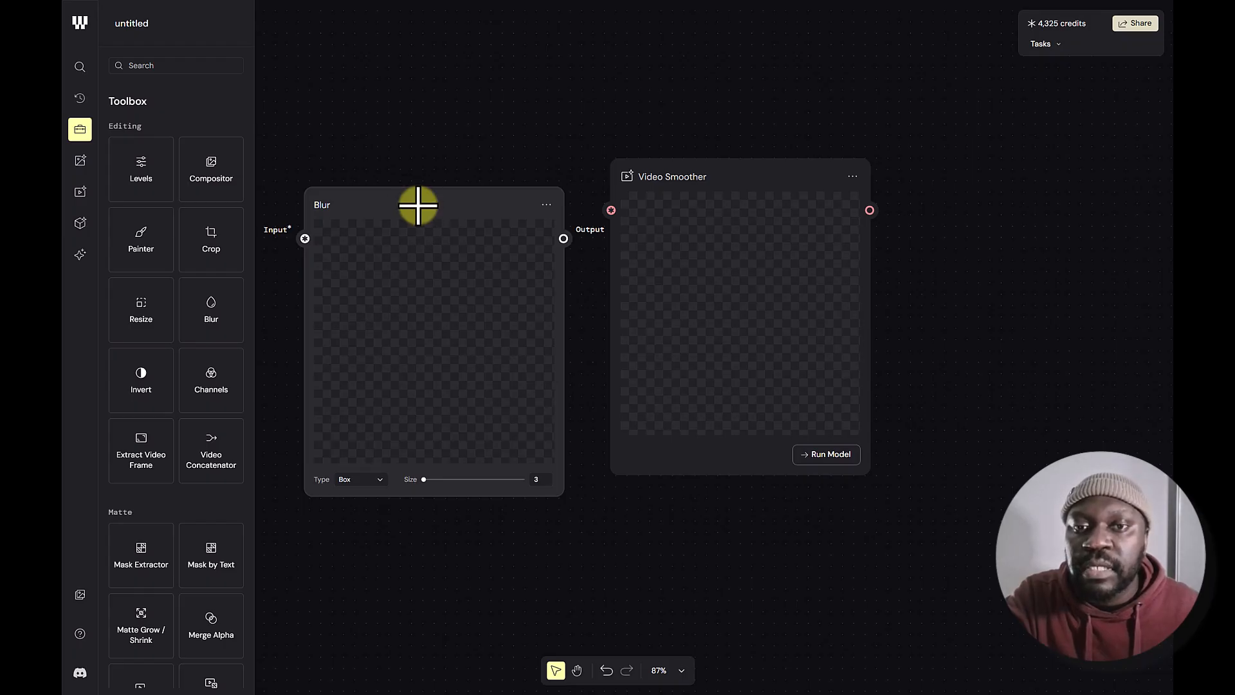
click(417, 204)
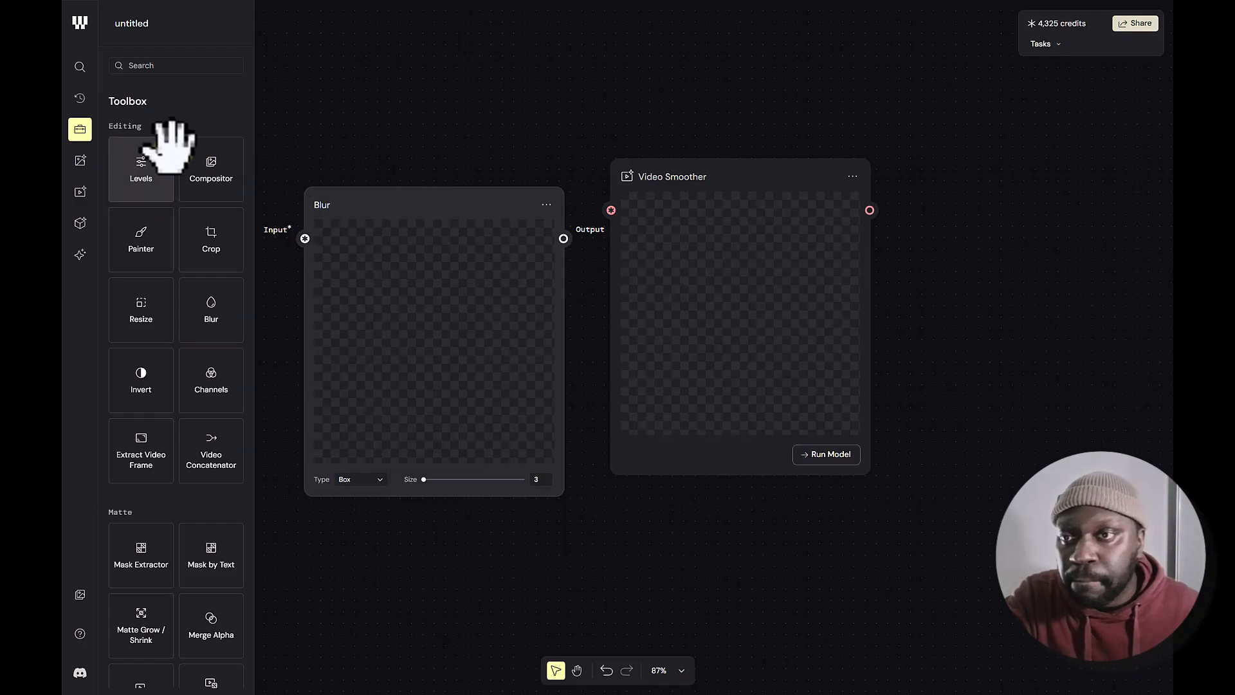
Browse the library's image models that generate from text, including Flux 2 Dev LoRA's details, and its video models
click(80, 130)
click(80, 161)
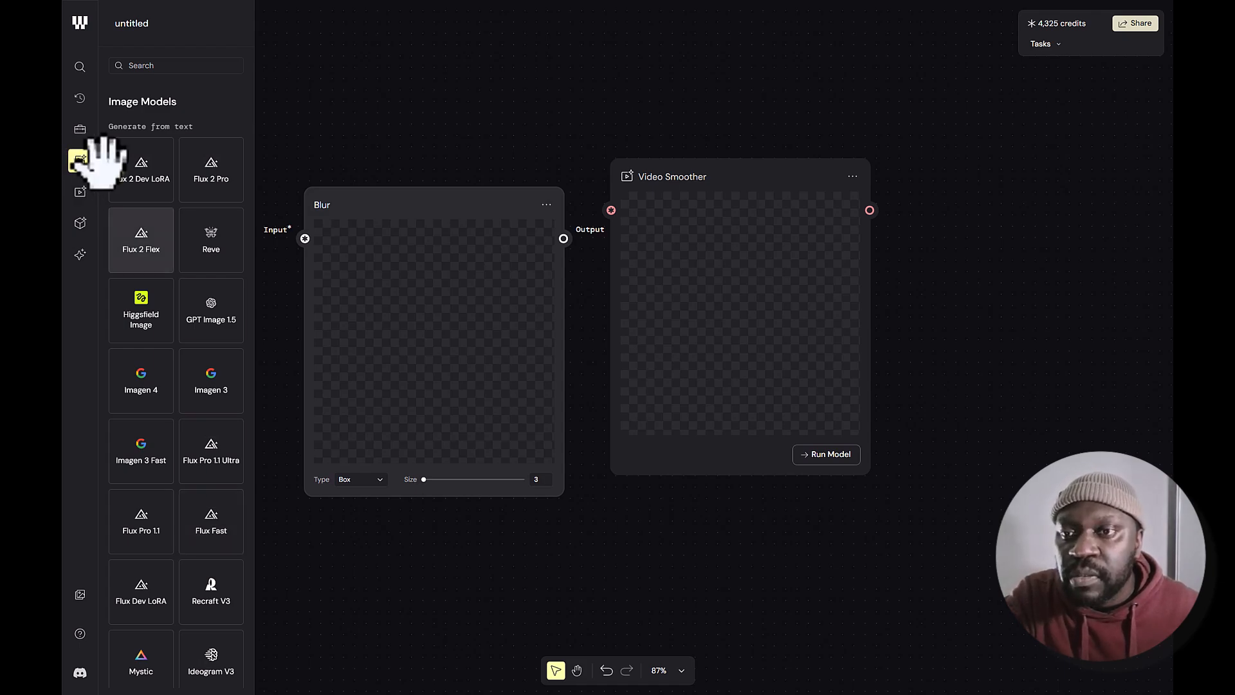
mouse_move(147, 170)
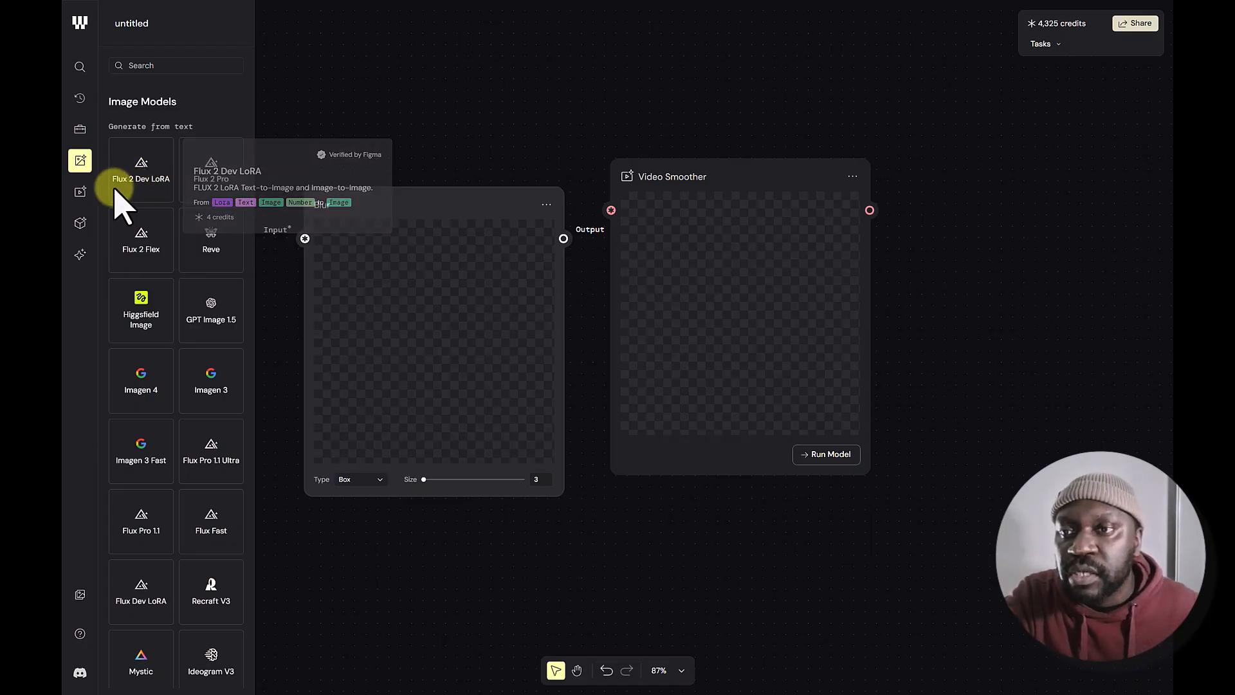
click(80, 194)
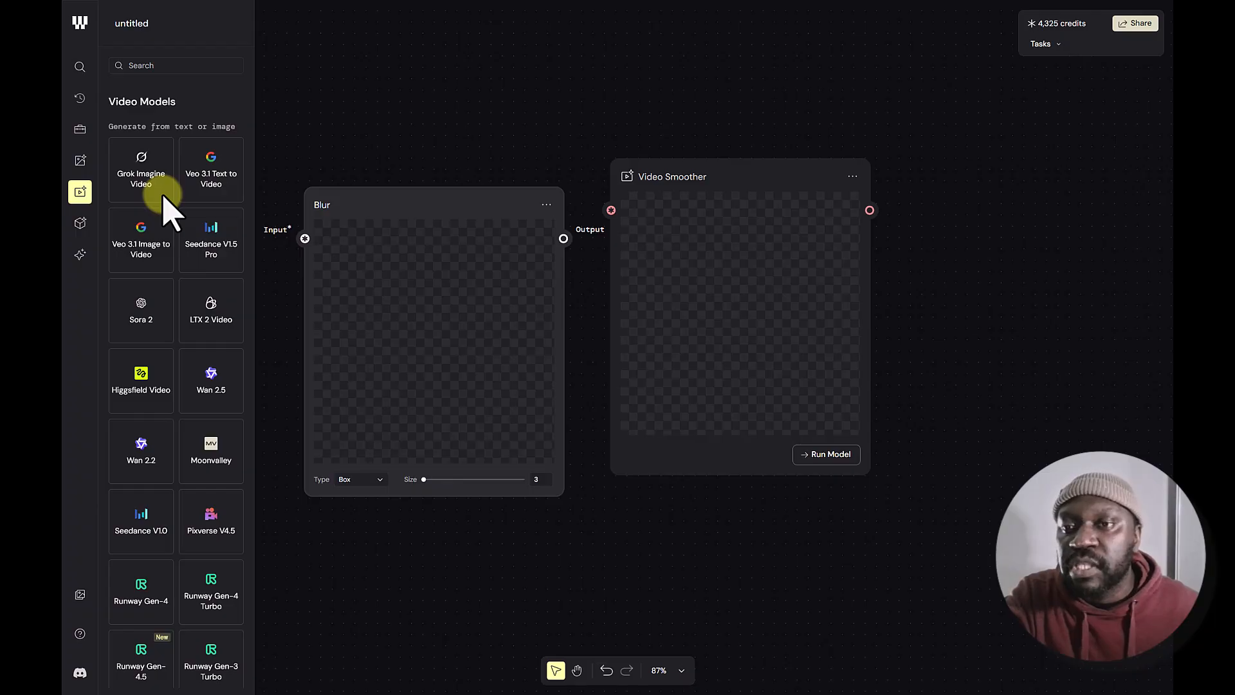
scroll(168, 431, down, 6)
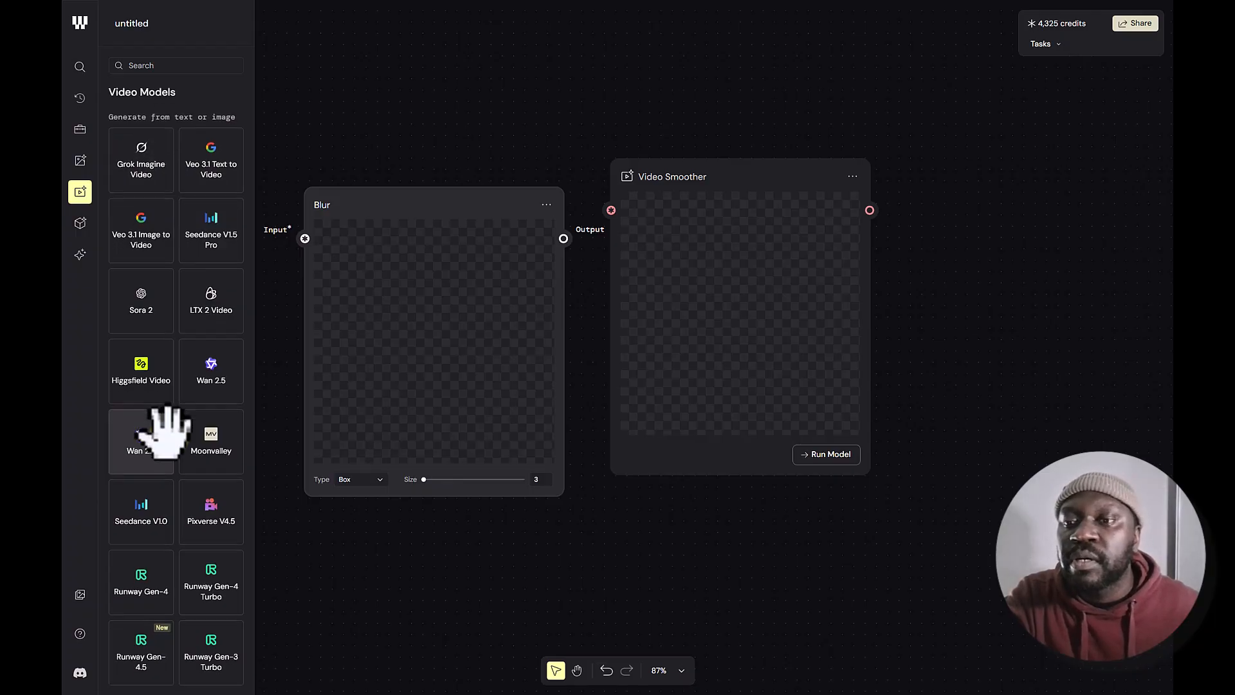
scroll(144, 353, up, 2)
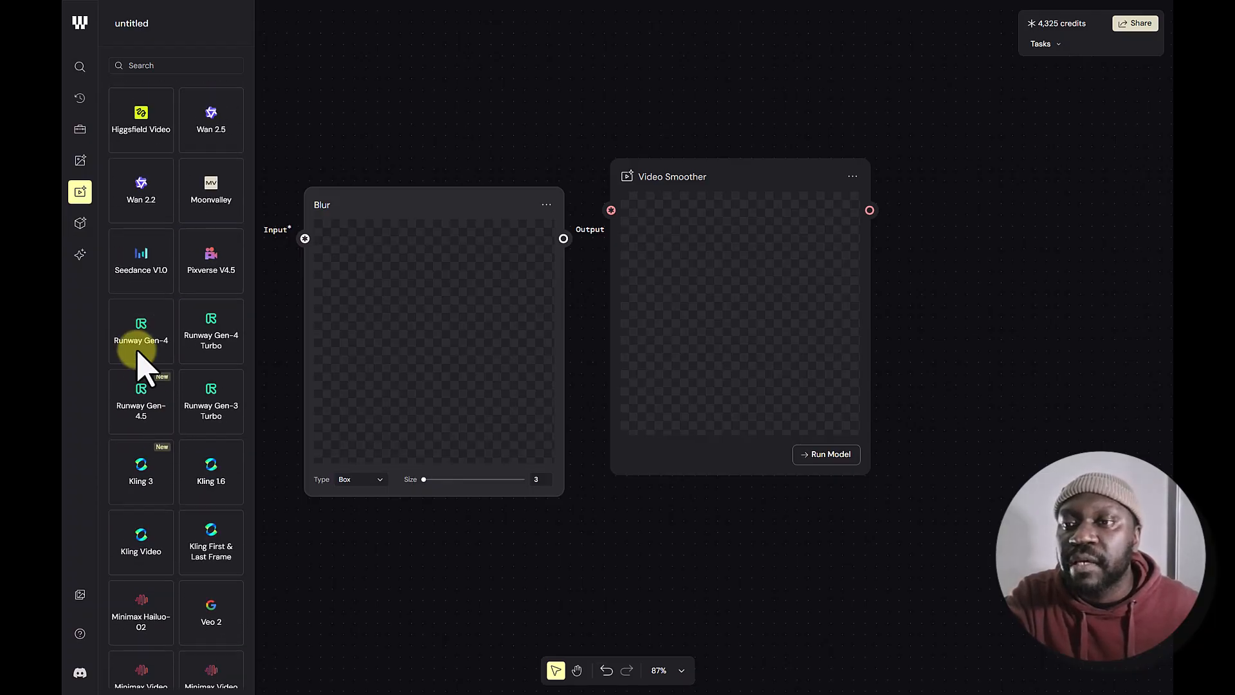
Show the library's 3D models and its My Models and Community Models section
click(79, 192)
click(80, 224)
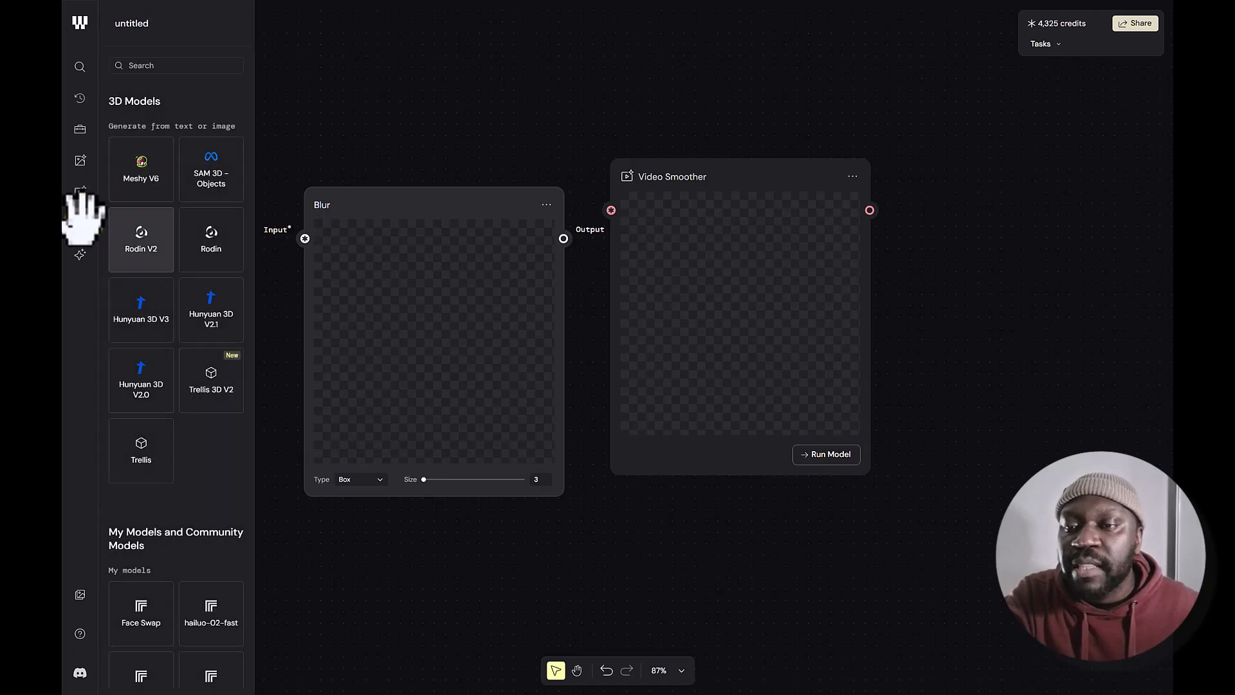
click(80, 255)
click(80, 256)
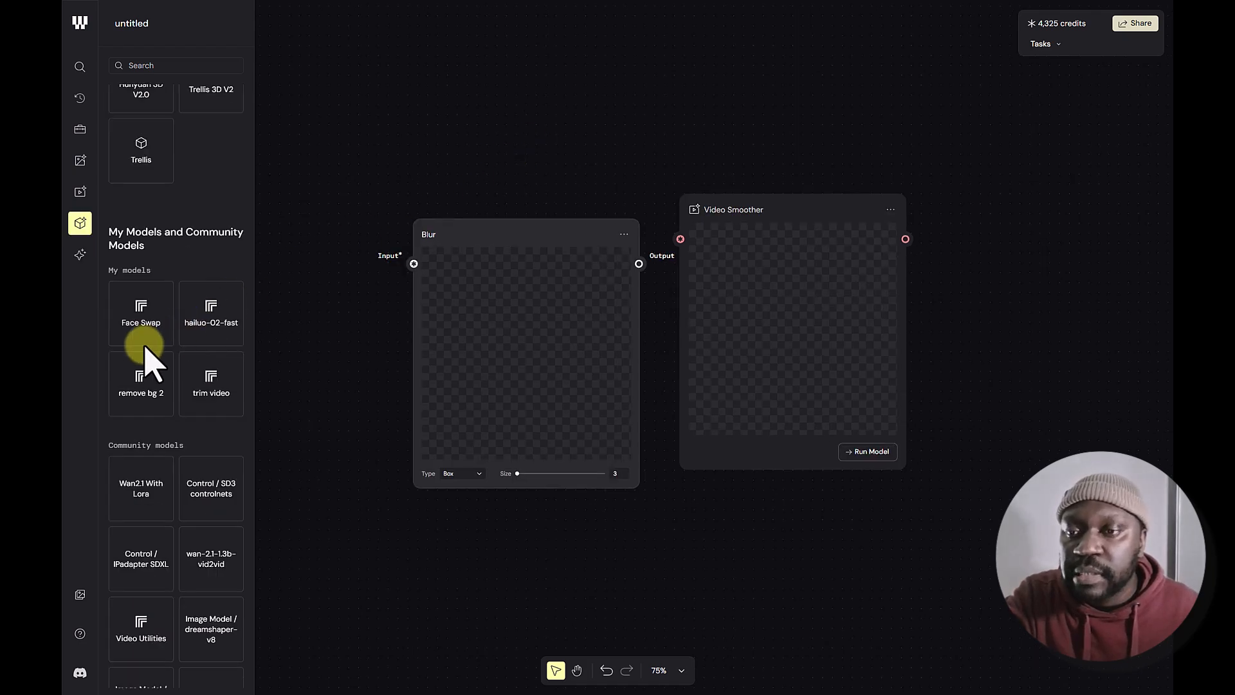
Look through the custom and community models in the library, and close the library
scroll(142, 341, down, 3)
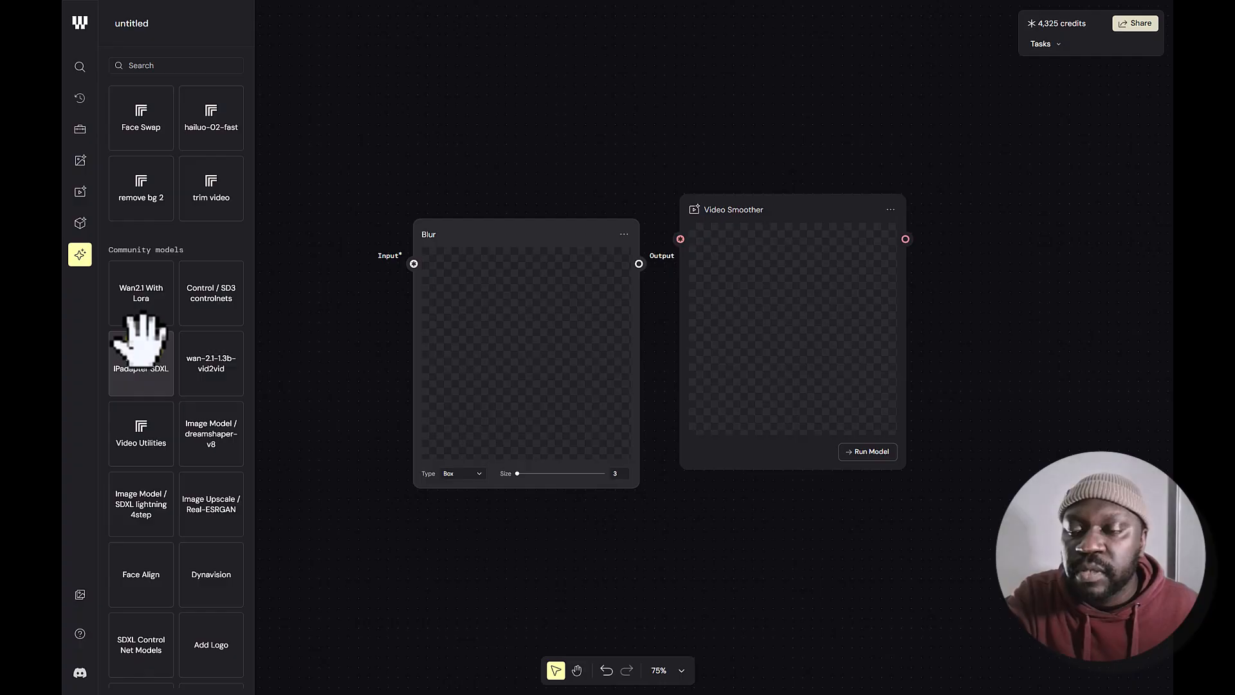
scroll(143, 344, down, 2)
scroll(144, 348, up, 2)
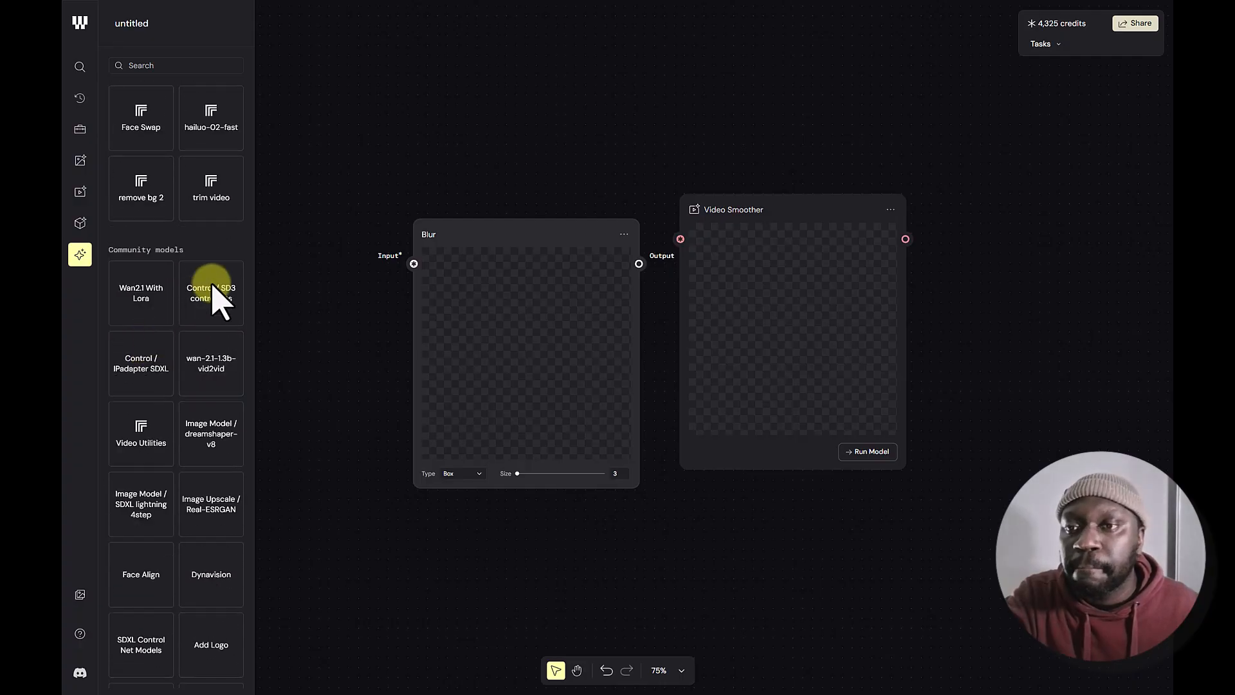
scroll(215, 274, down, 2)
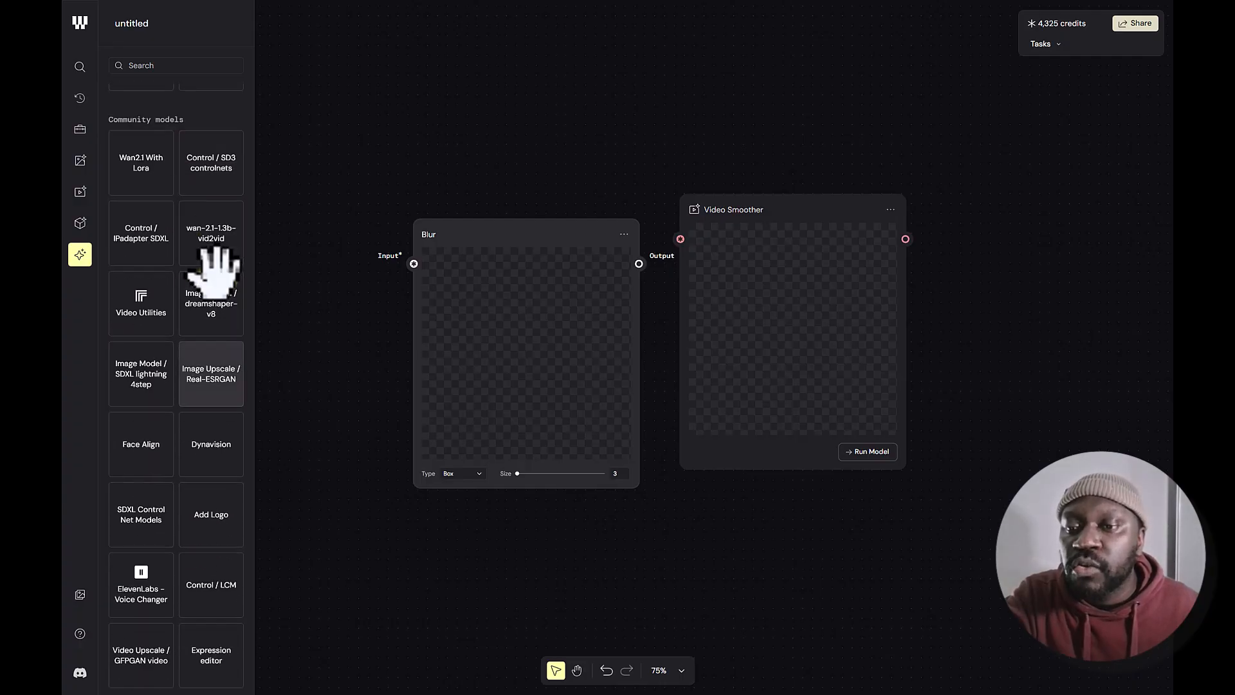
scroll(214, 277, down, 4)
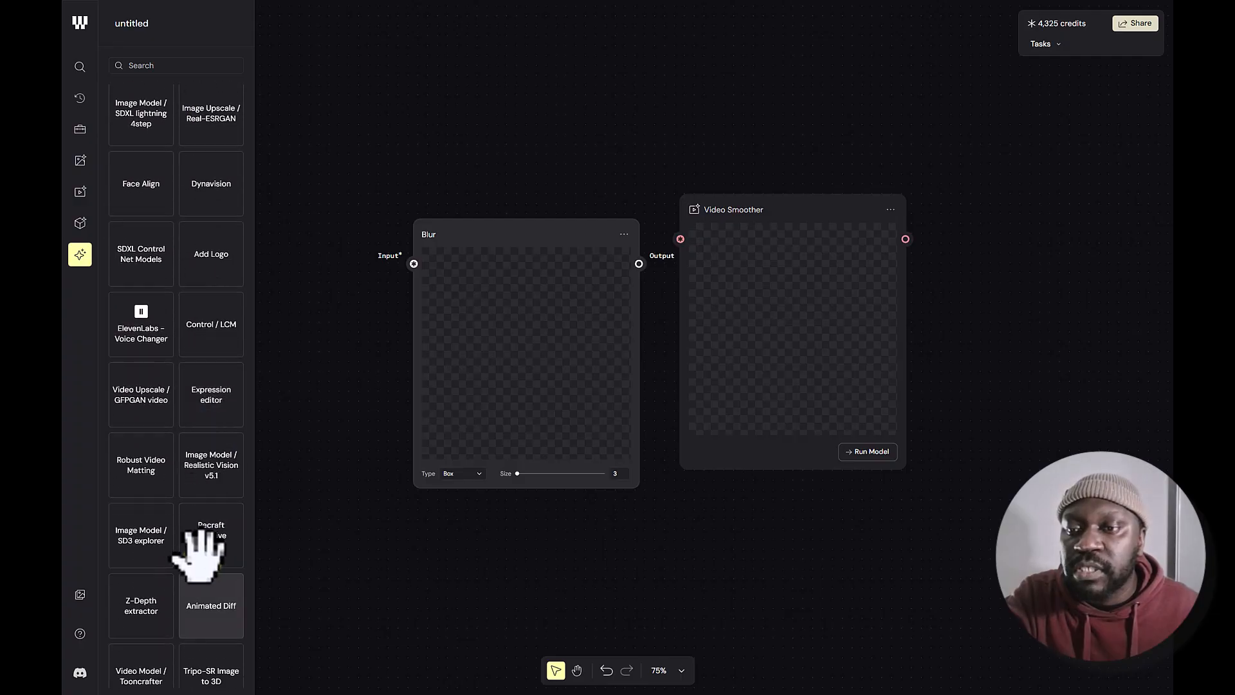
scroll(201, 547, down, 5)
scroll(200, 550, up, 9)
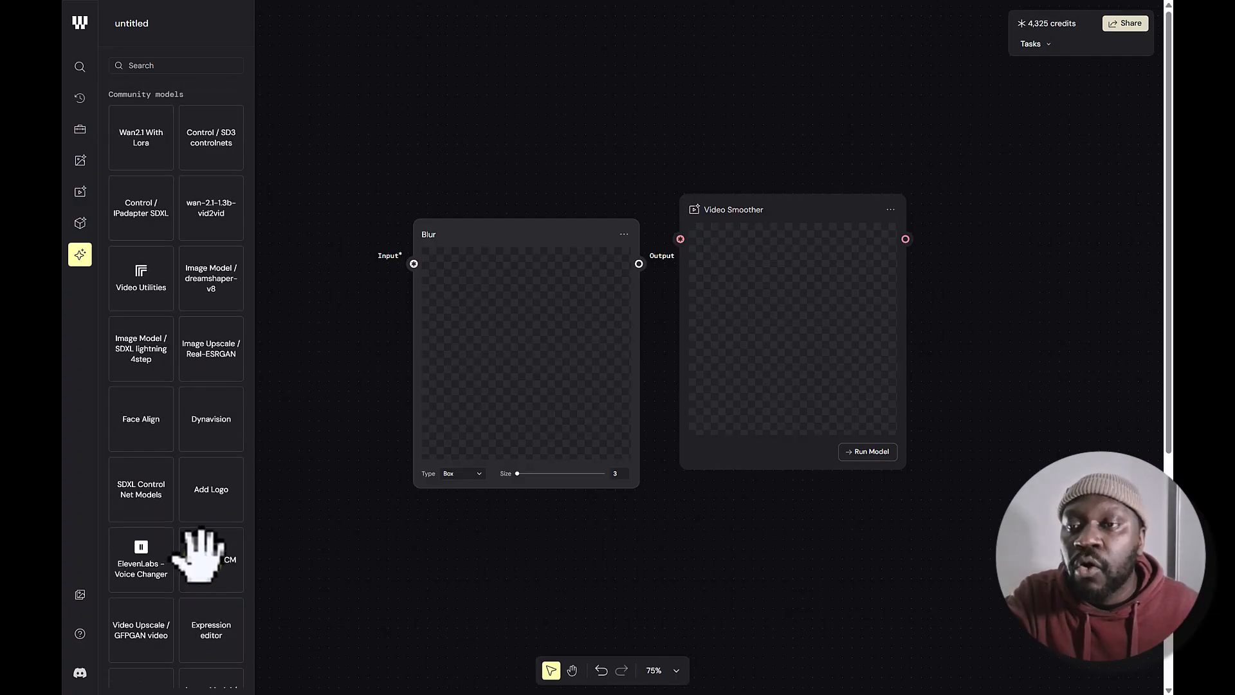
scroll(201, 554, up, 3)
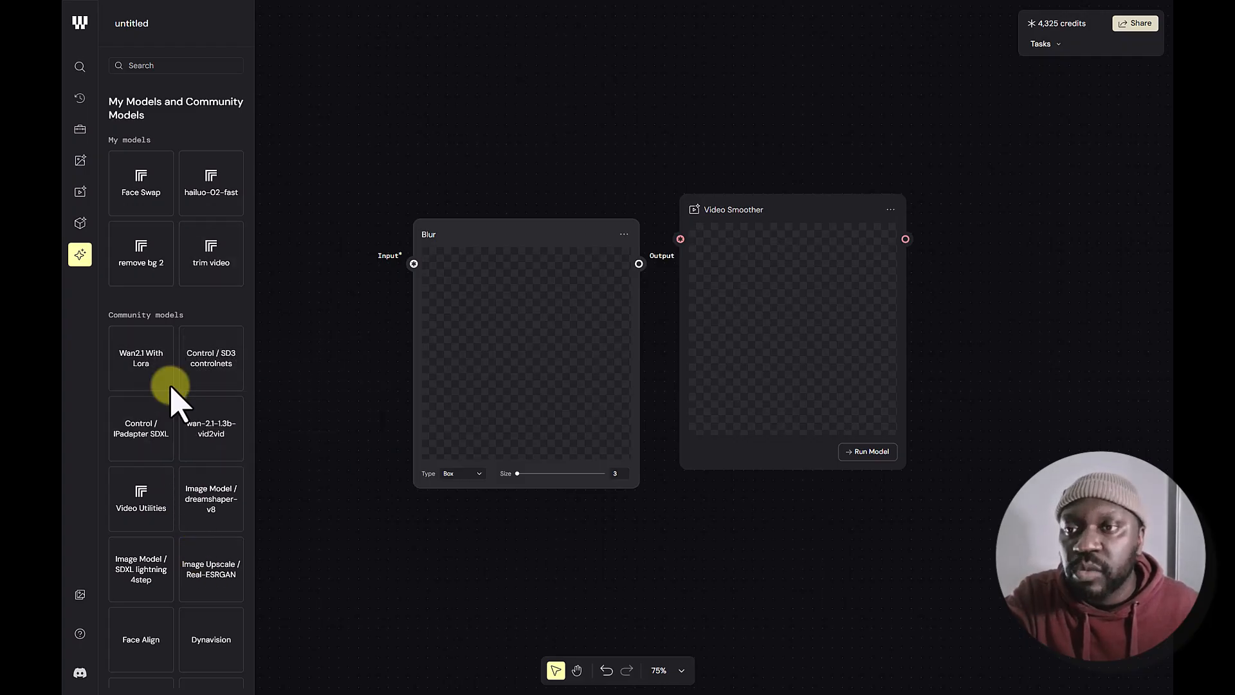
scroll(166, 380, up, 1)
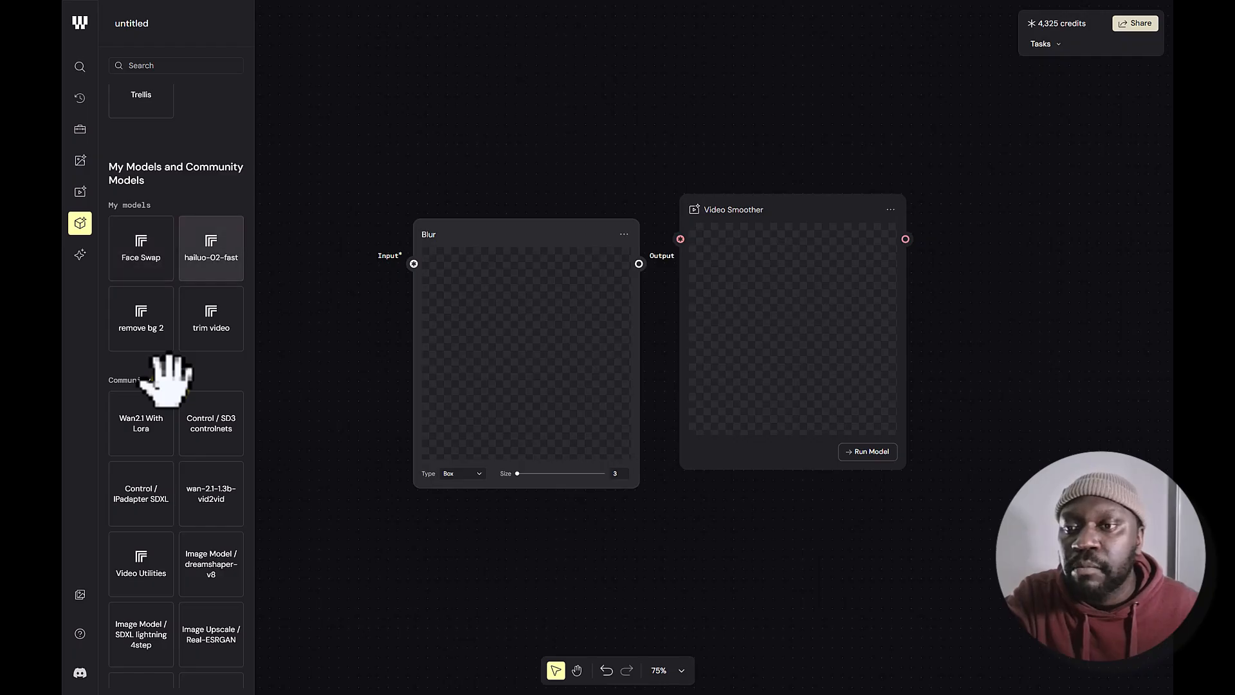
click(80, 225)
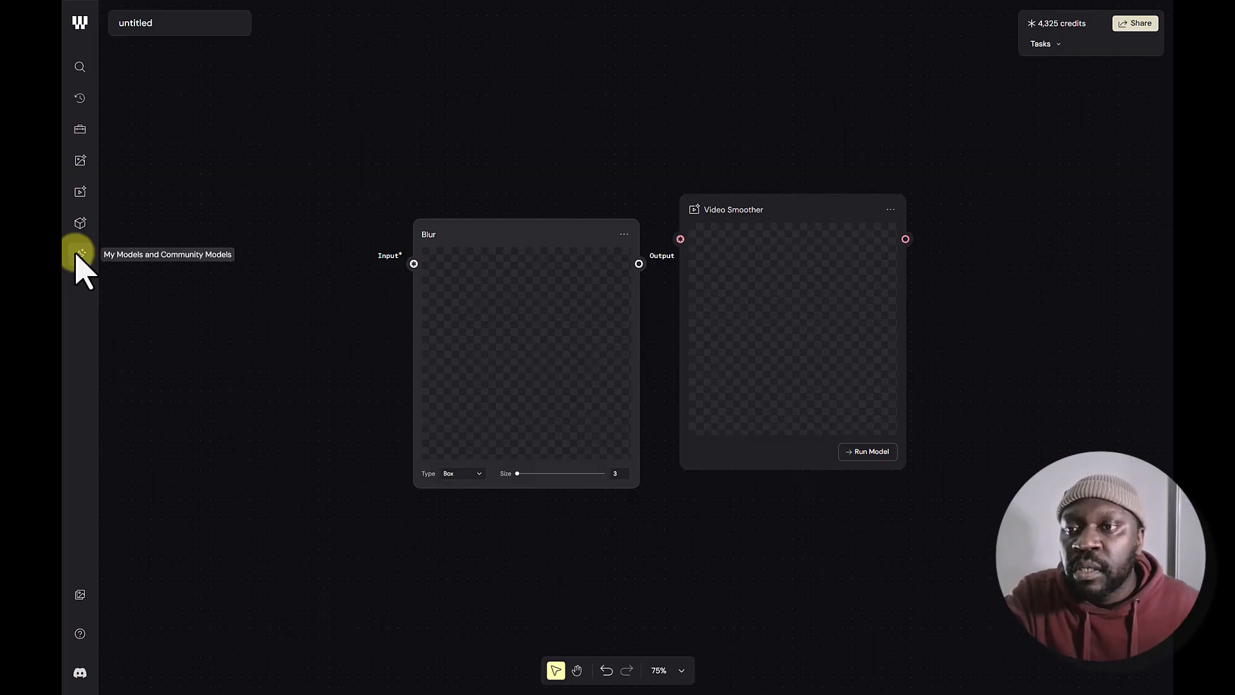
click(173, 440)
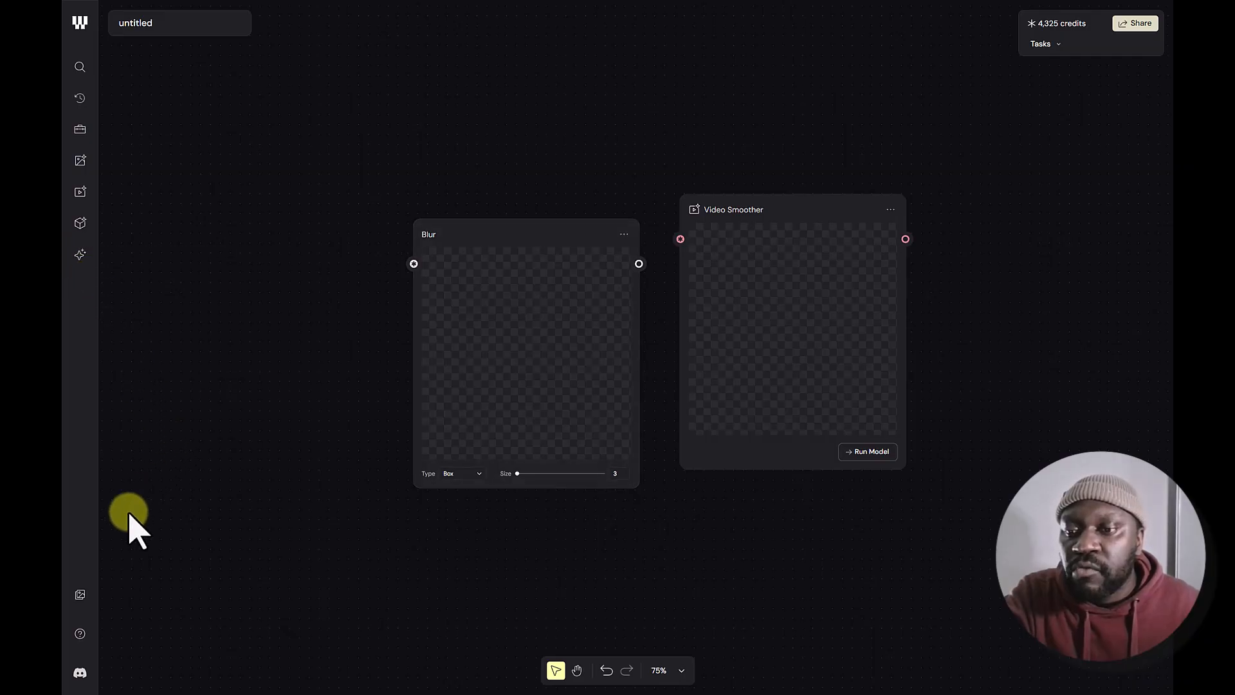
Check the project's Assets, and open the help widget to view its Messages and Home pages
click(80, 595)
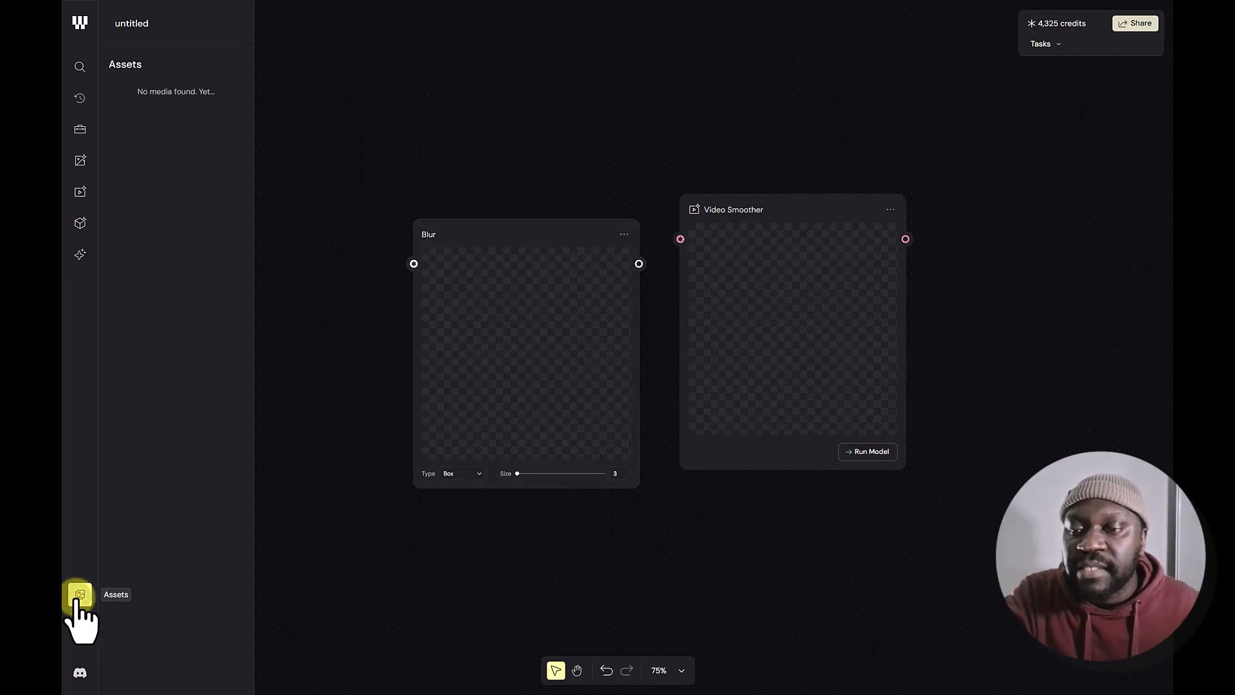
click(80, 596)
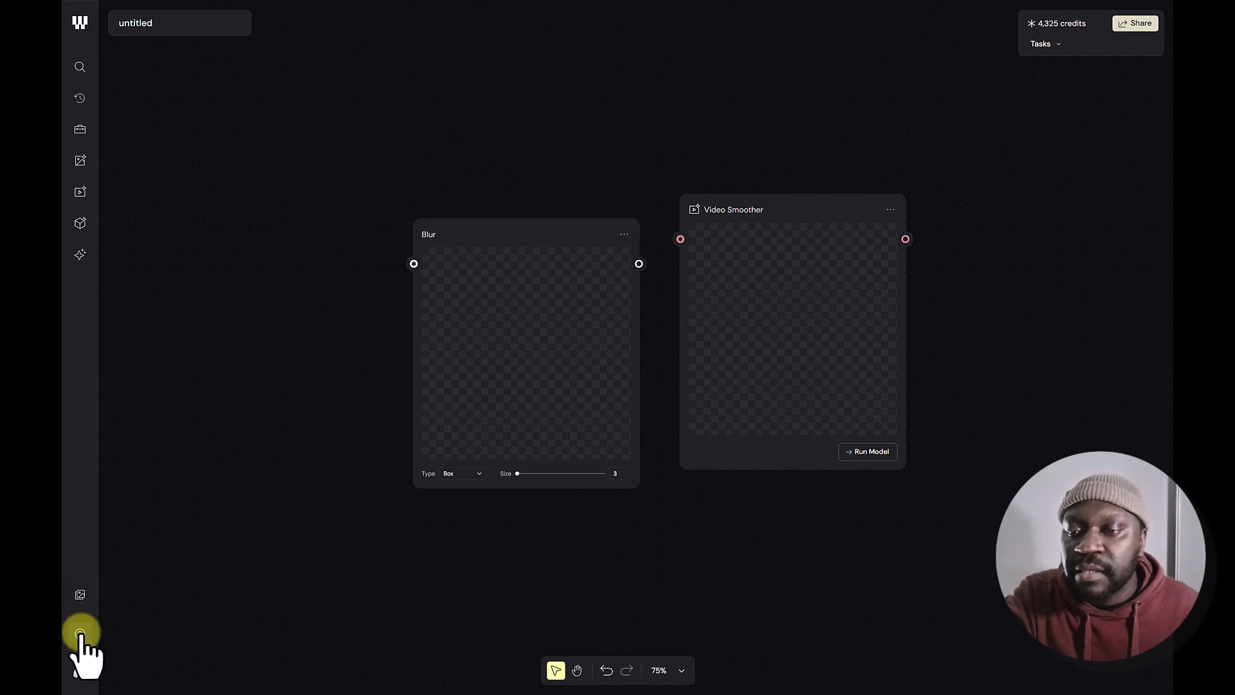
click(79, 635)
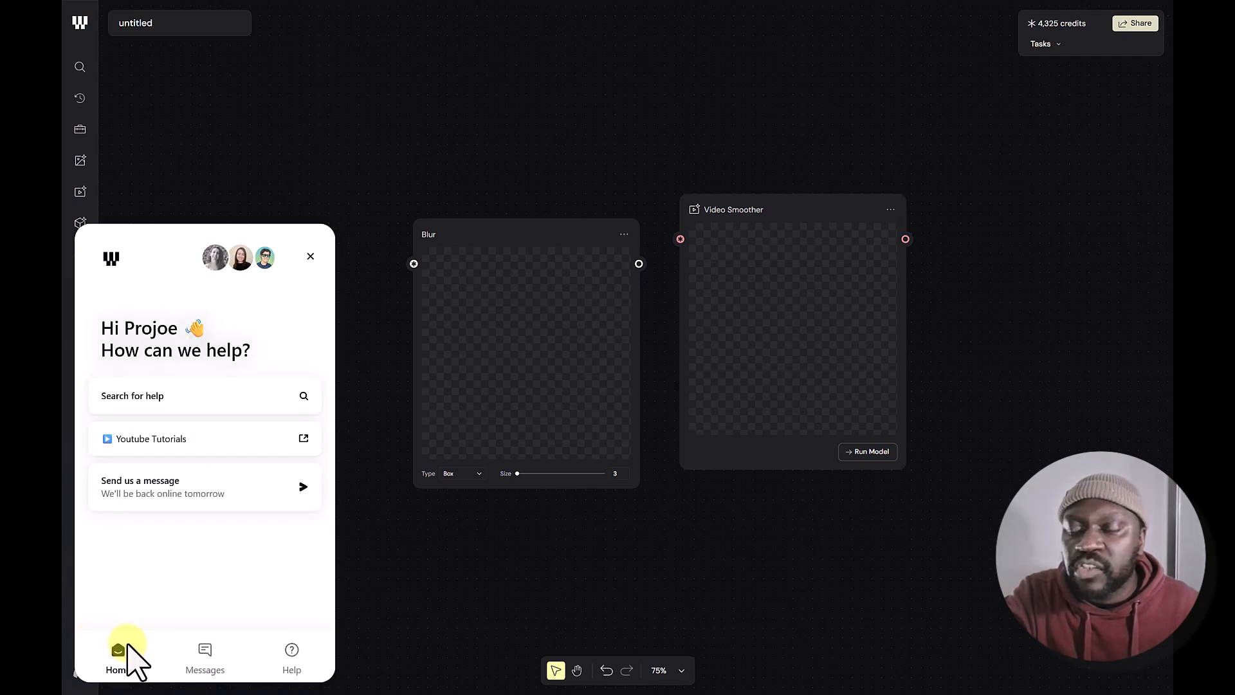
click(206, 662)
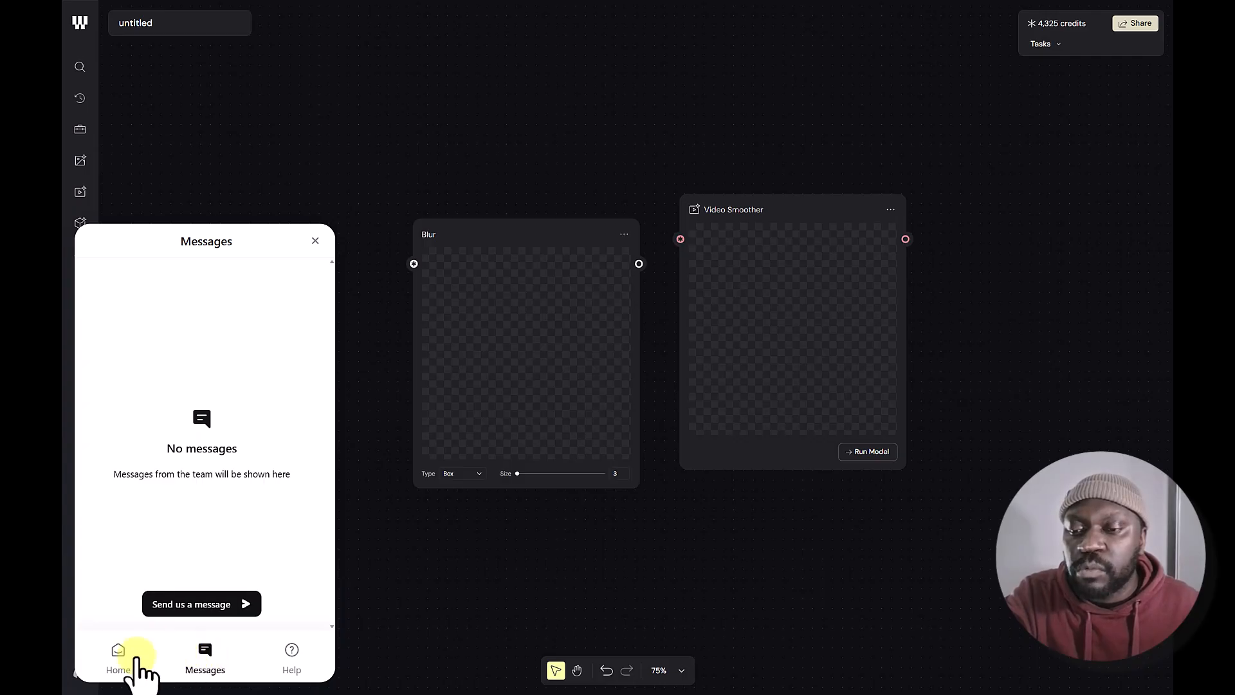
click(118, 659)
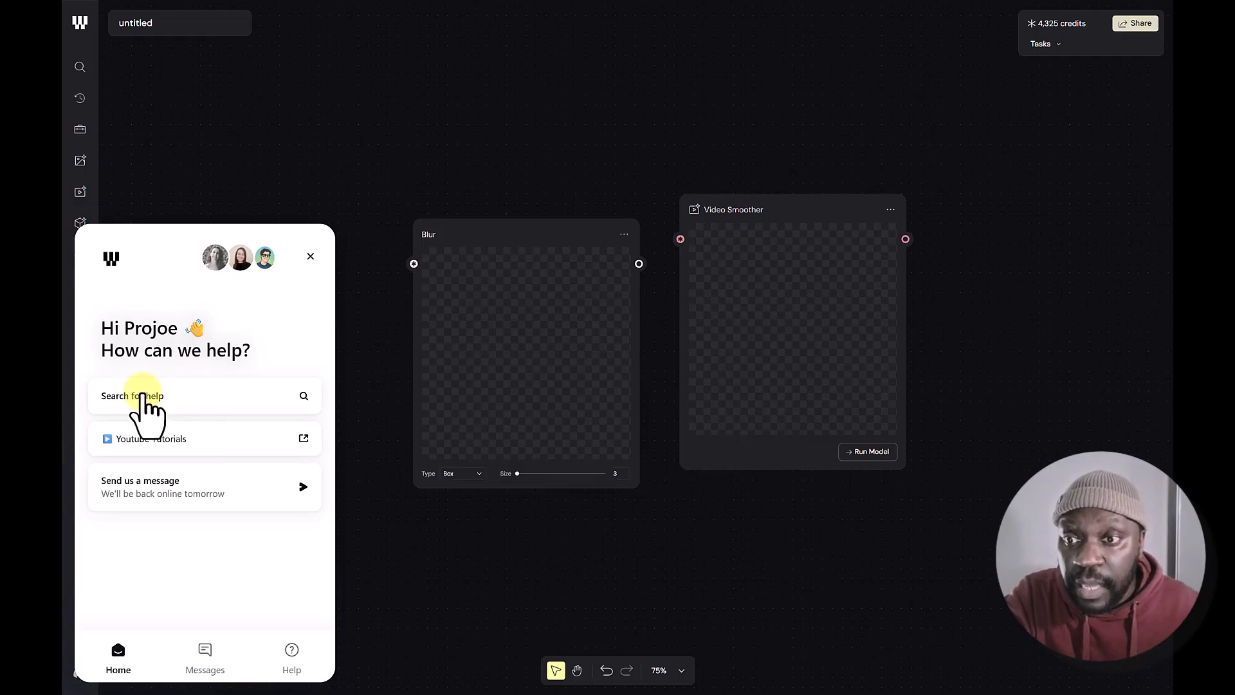
Find the Nodes and Models Documentations collection in the help center and open its Editing Tools article
click(143, 397)
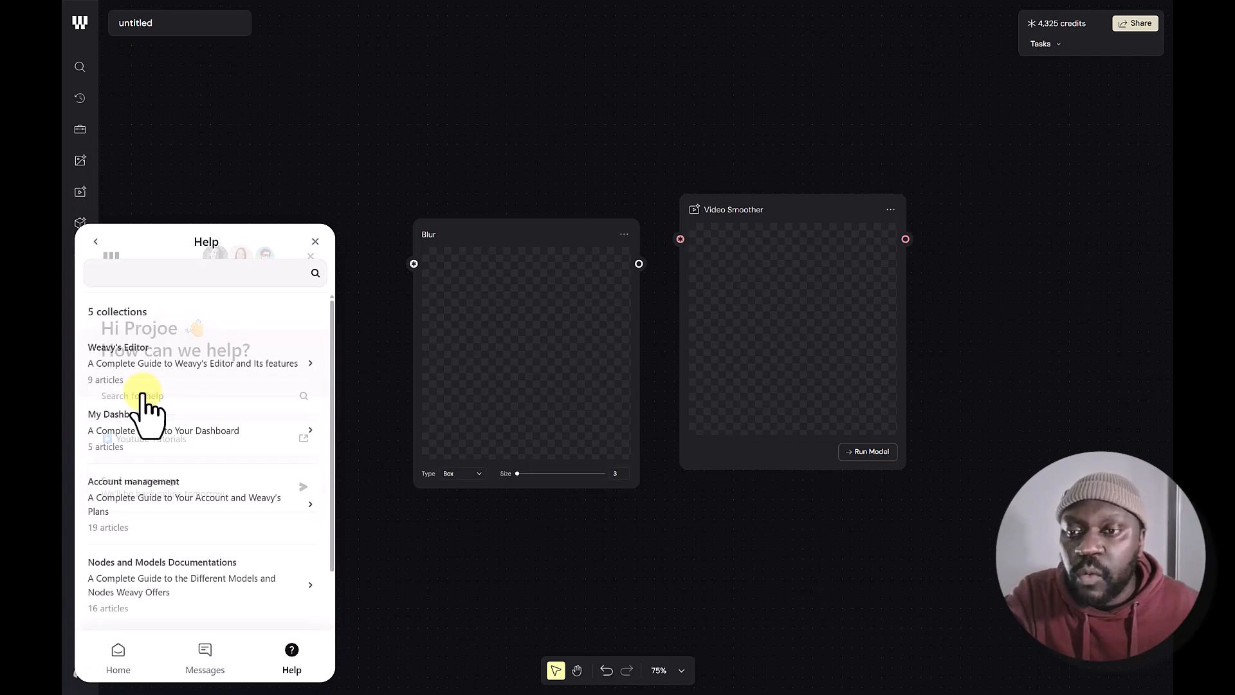
click(188, 270)
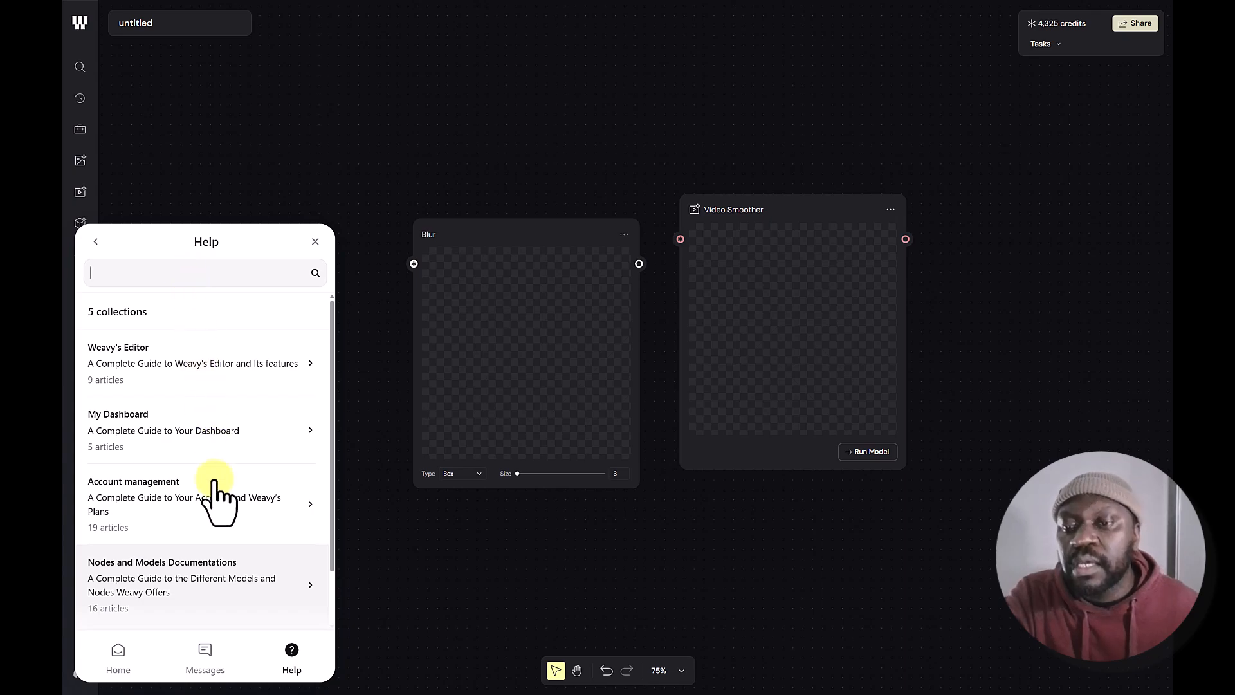
click(209, 573)
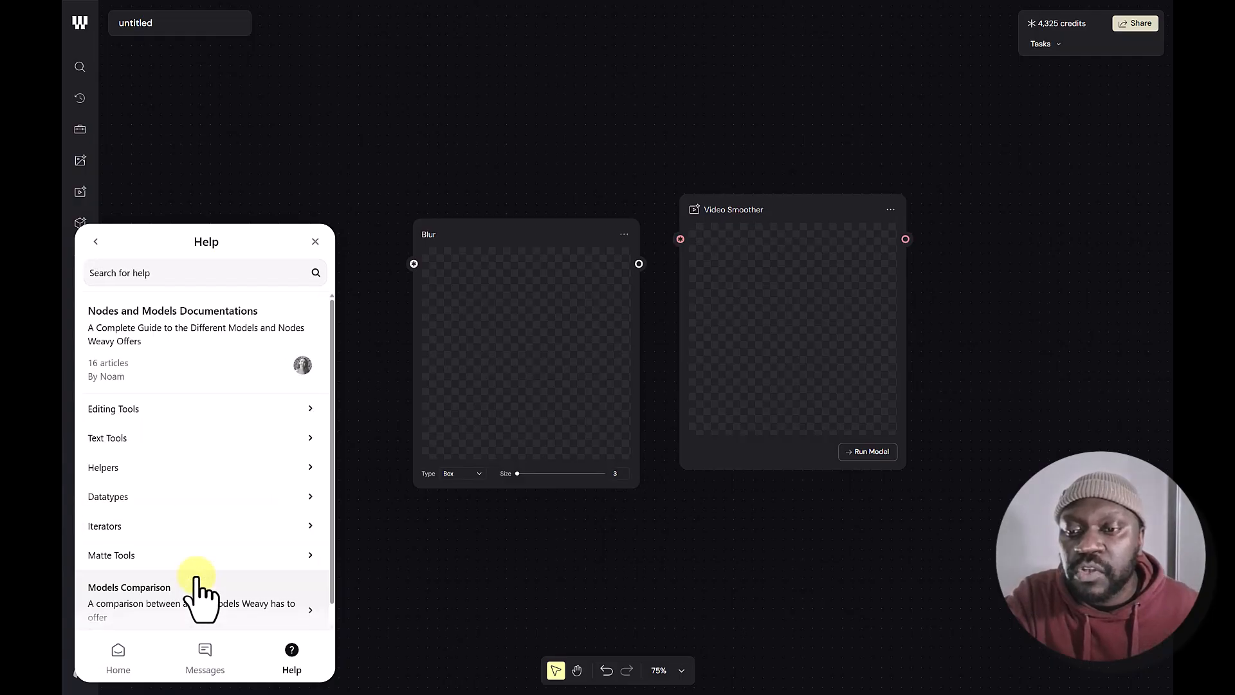
click(179, 411)
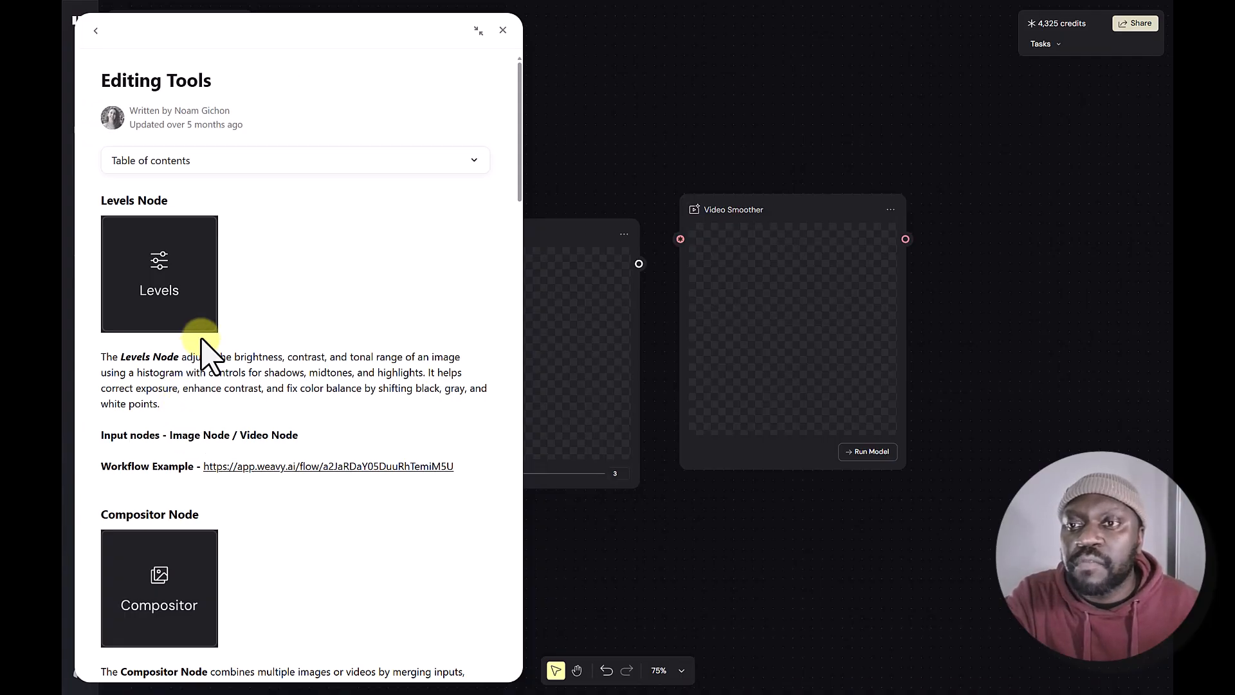
Read the Editing Tools article from the Levels node through to the Extract Video Frame node
scroll(205, 354, down, 1)
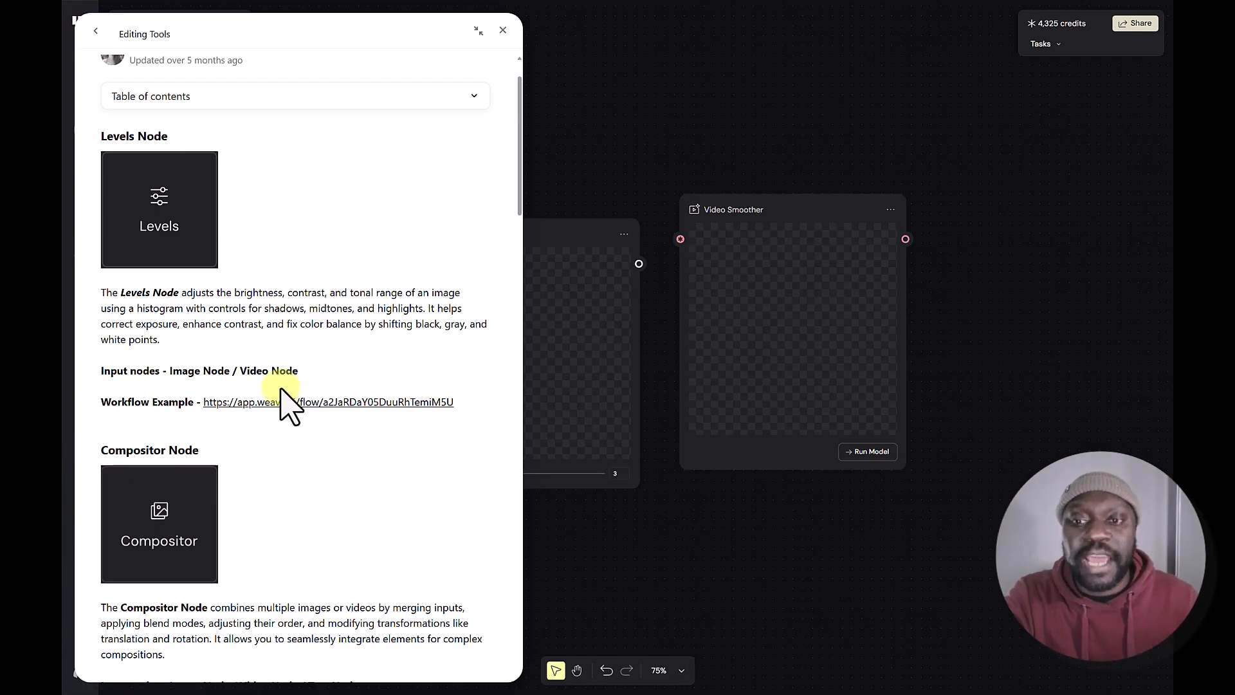
scroll(386, 446, down, 6)
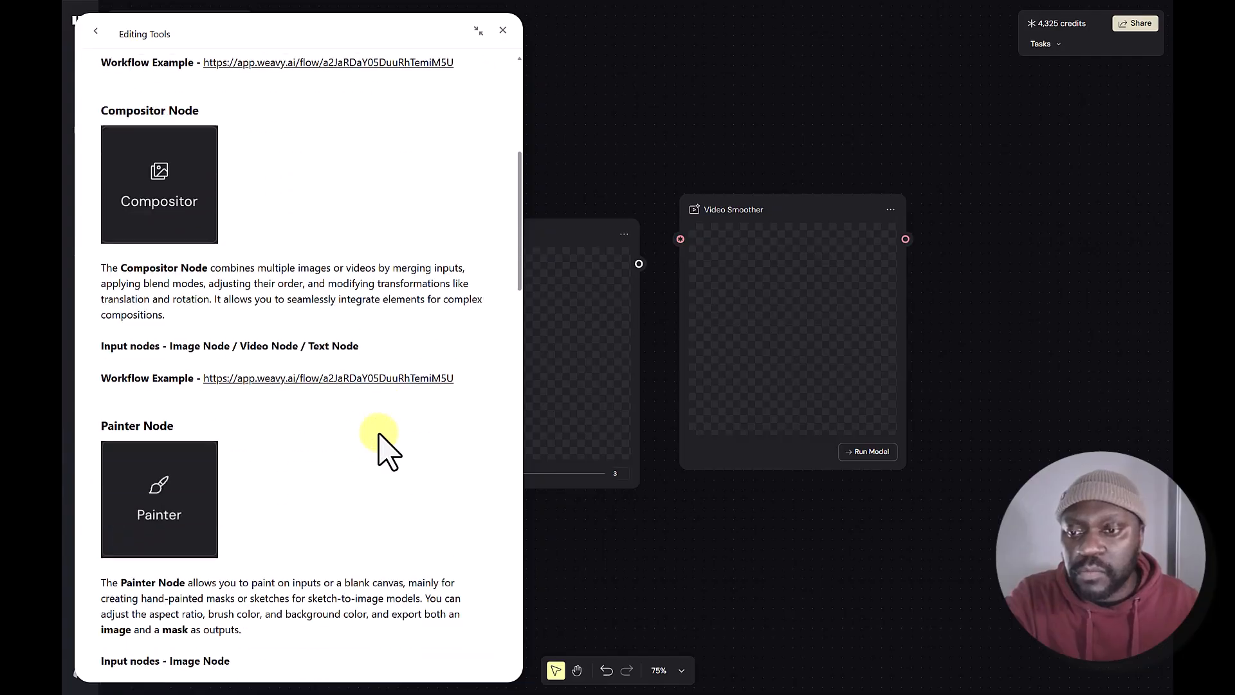
scroll(386, 446, down, 4)
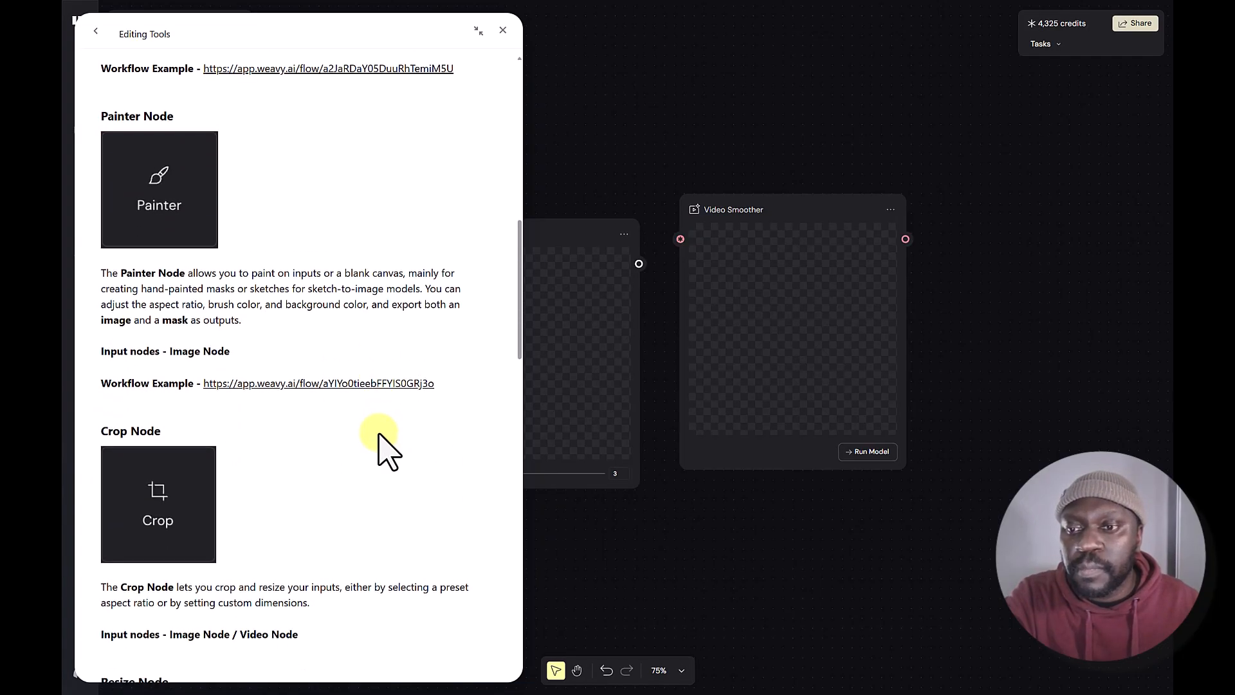
scroll(386, 446, down, 12)
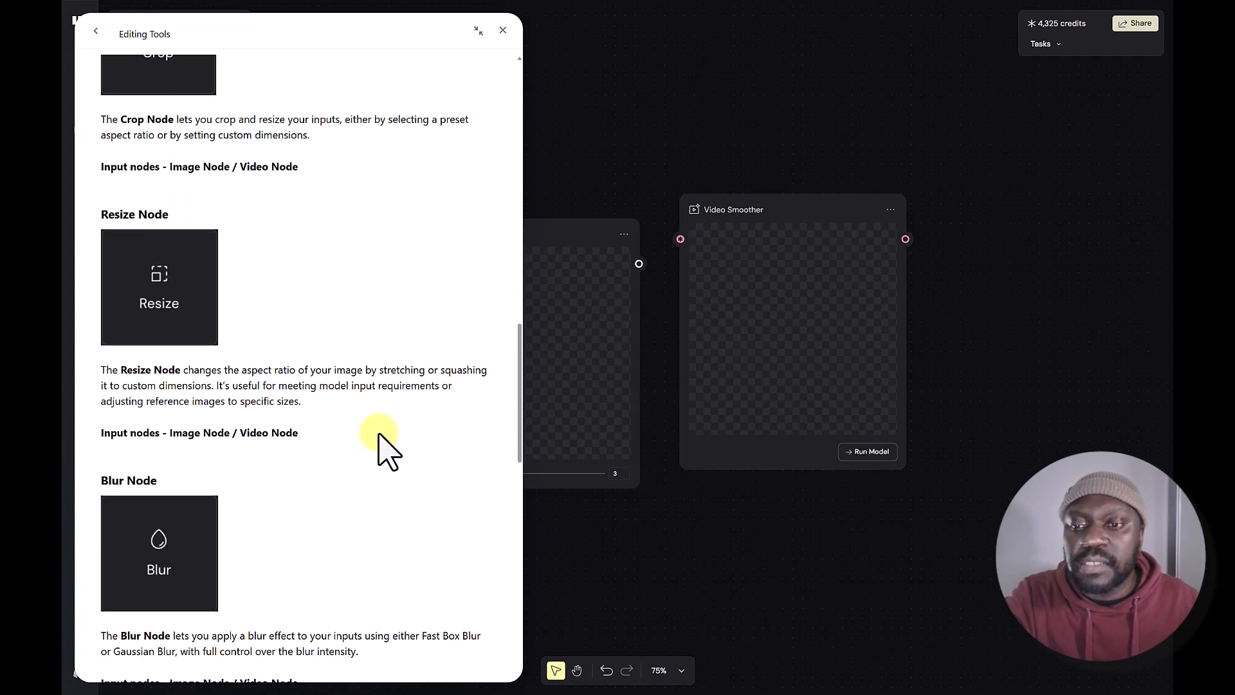
scroll(388, 450, down, 2)
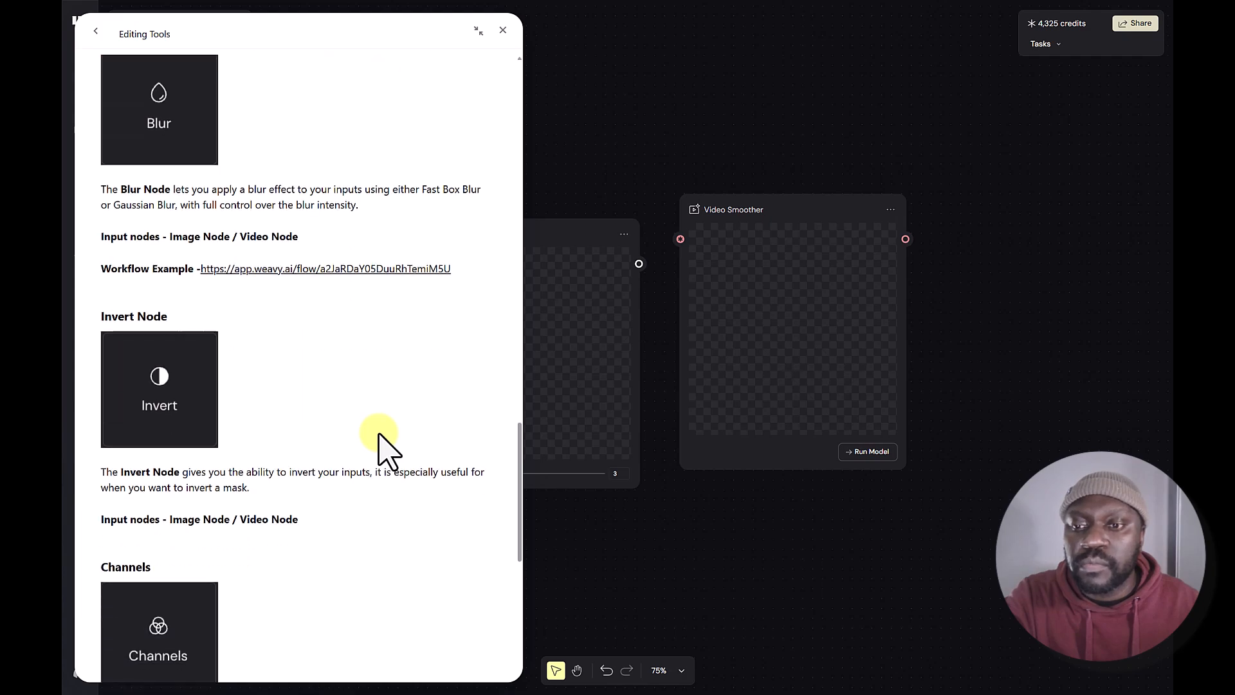
scroll(386, 447, down, 8)
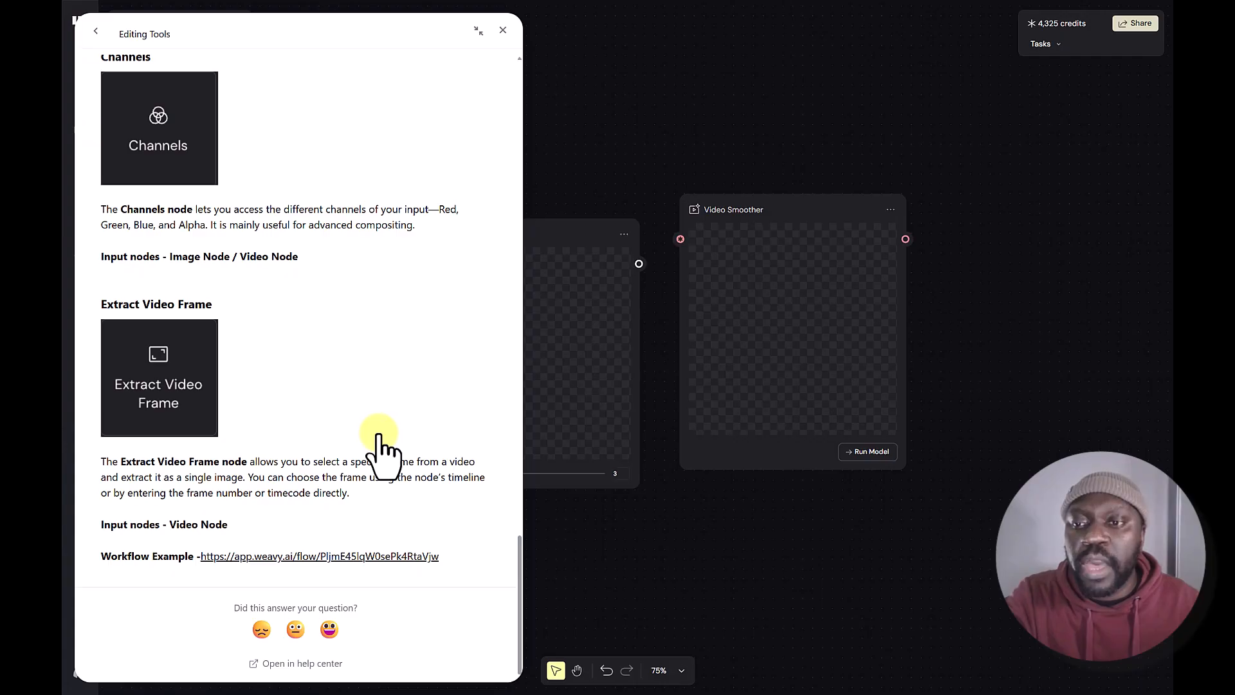
Open the Extract Video Frame workflow example, close its help window and follow the Video Face Swap workflow from the prompts to the Runway nodes
click(328, 556)
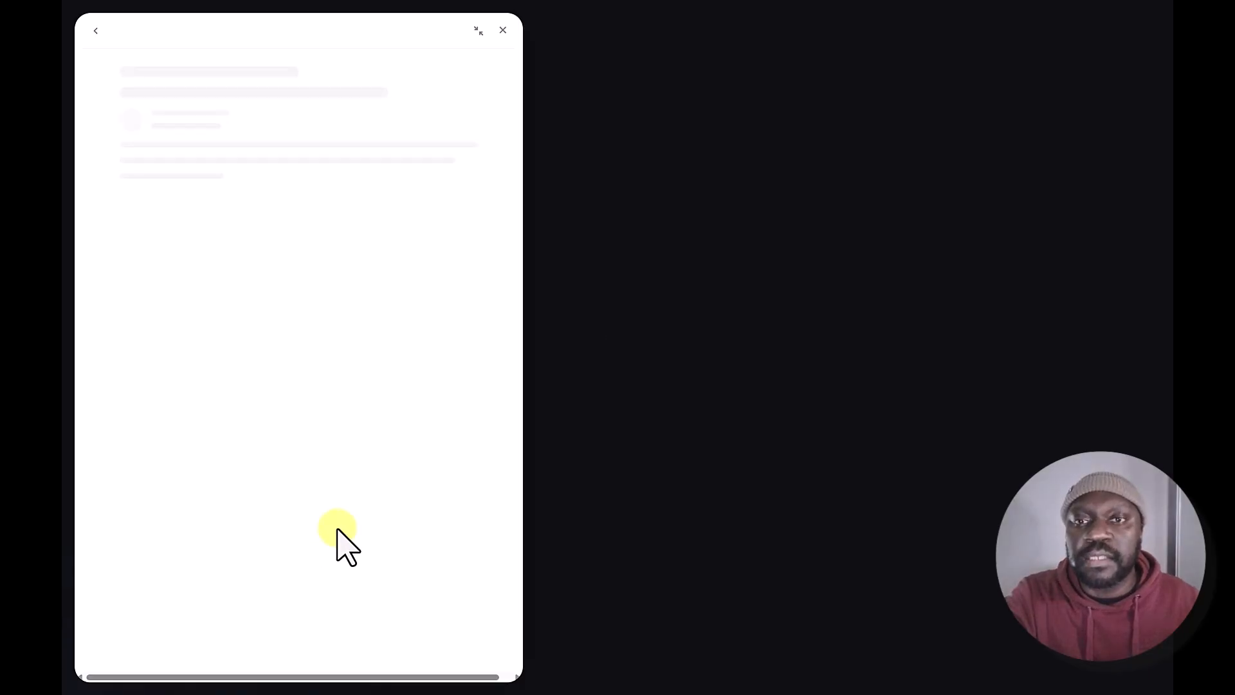
click(503, 31)
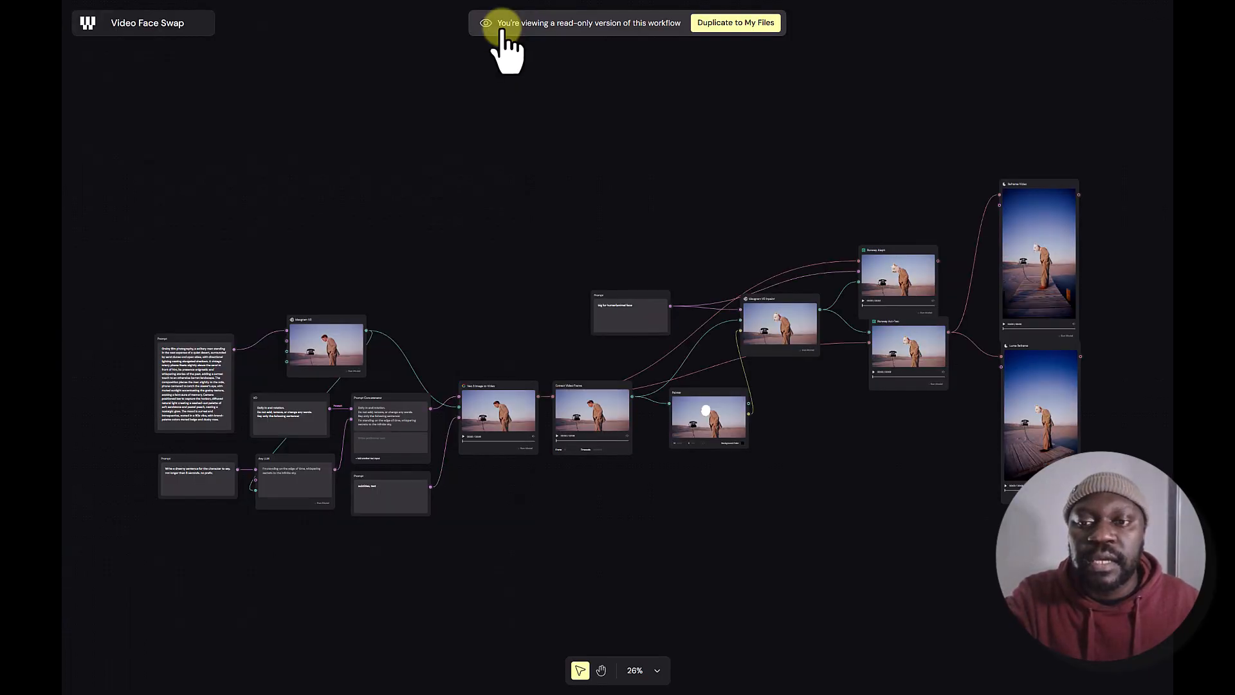
scroll(502, 31, up, 3)
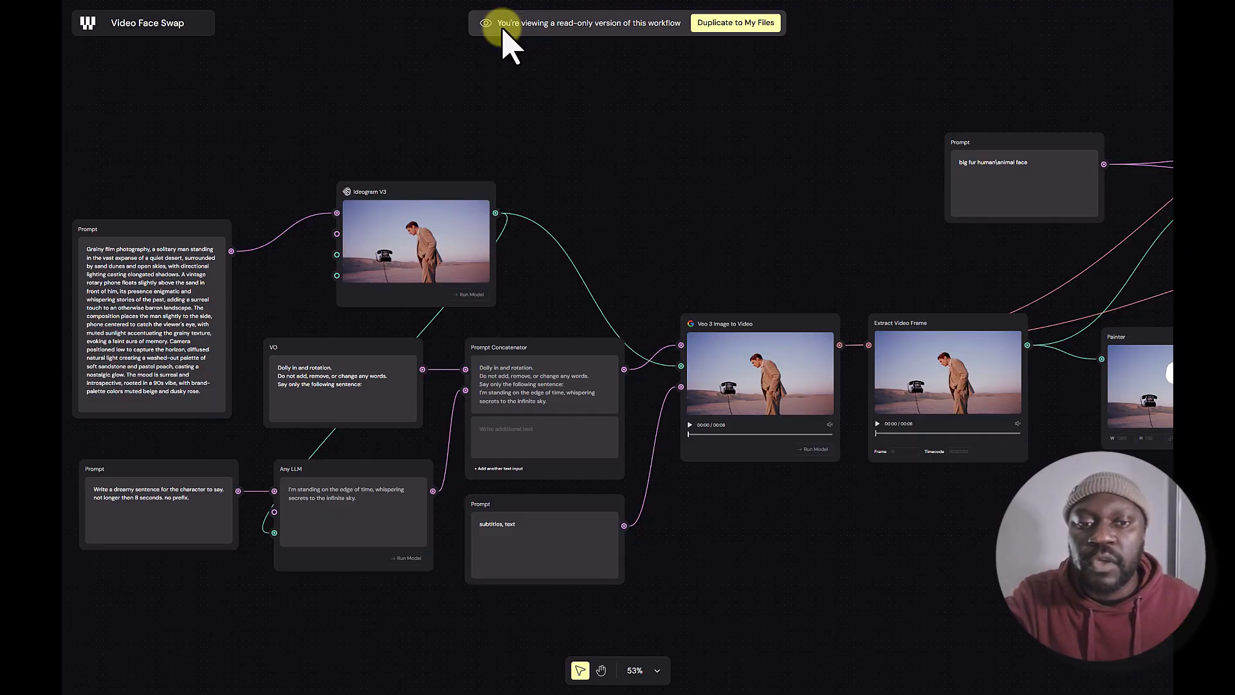
scroll(498, 29, right, 5)
scroll(499, 29, right, 8)
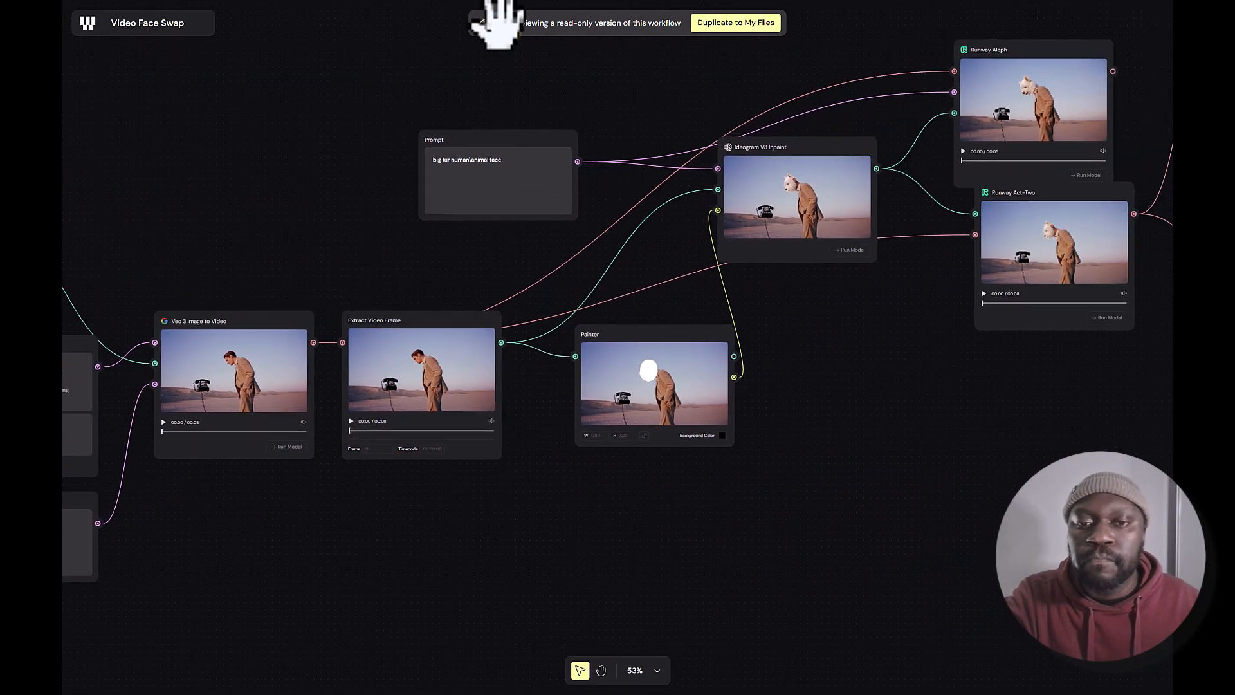
scroll(503, 29, right, 3)
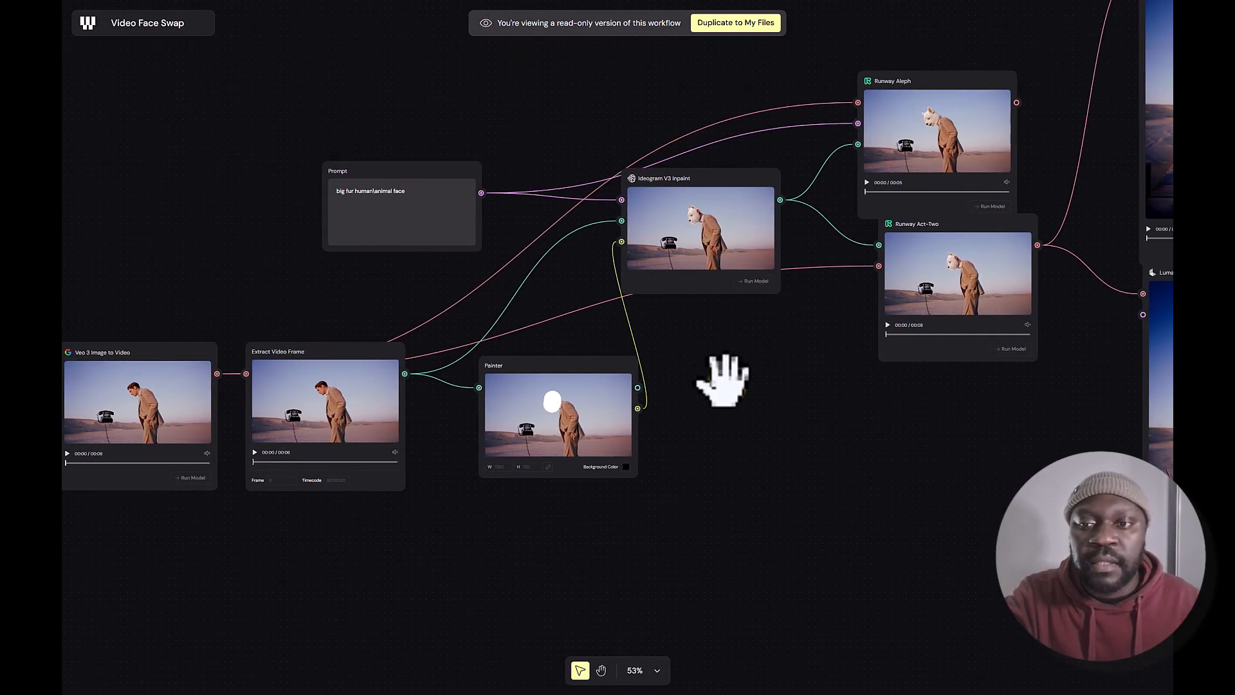
Examine how the Veo 3 Image to Video, Extract Video Frame and Painter nodes connect in the example workflow
scroll(730, 405, up, 5)
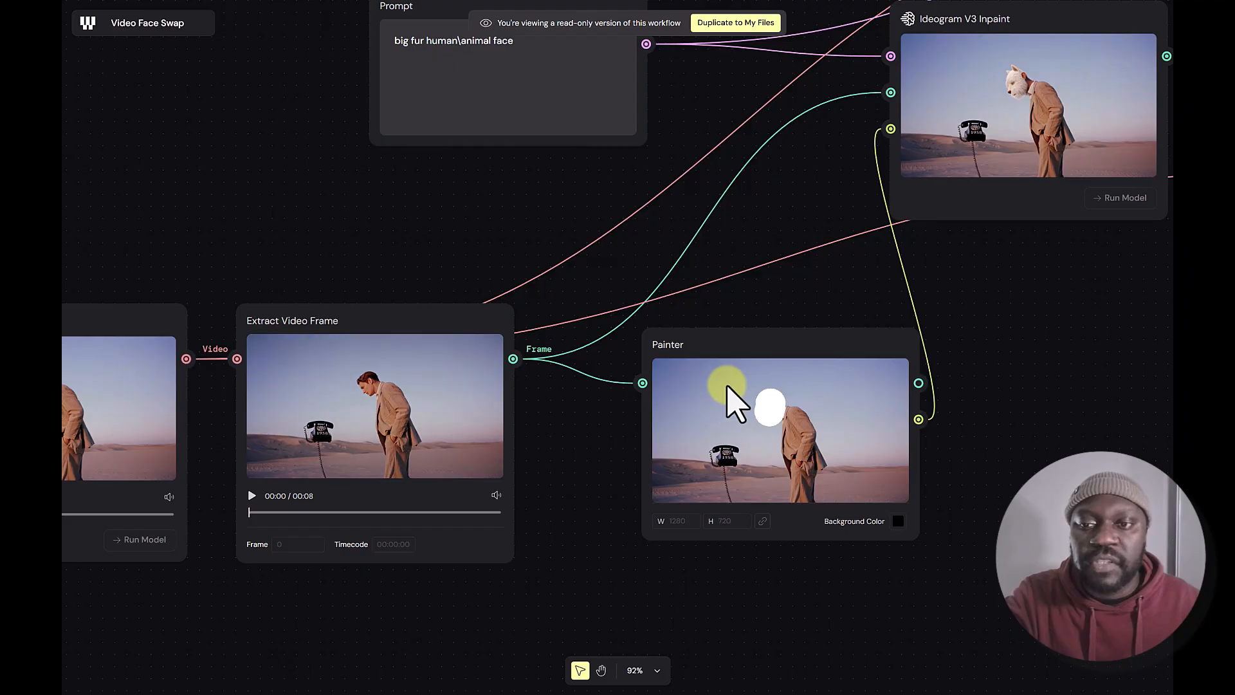
scroll(683, 400, left, 4)
scroll(683, 400, down, 3)
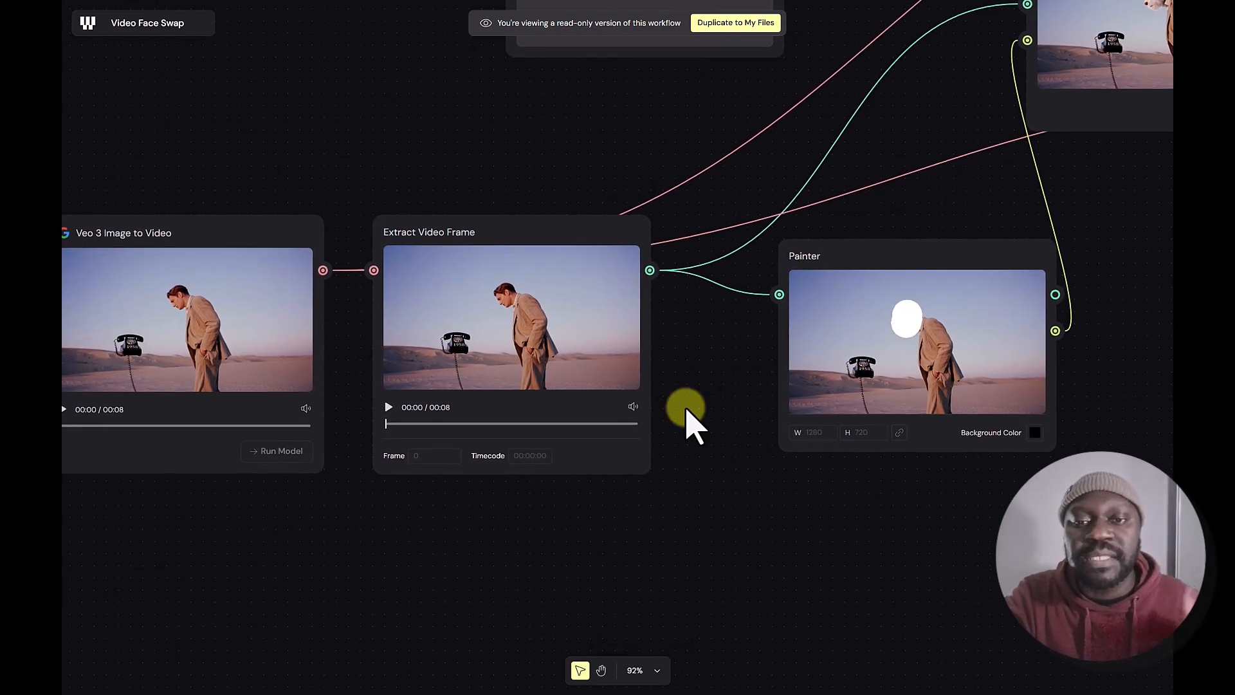
scroll(675, 405, down, 1)
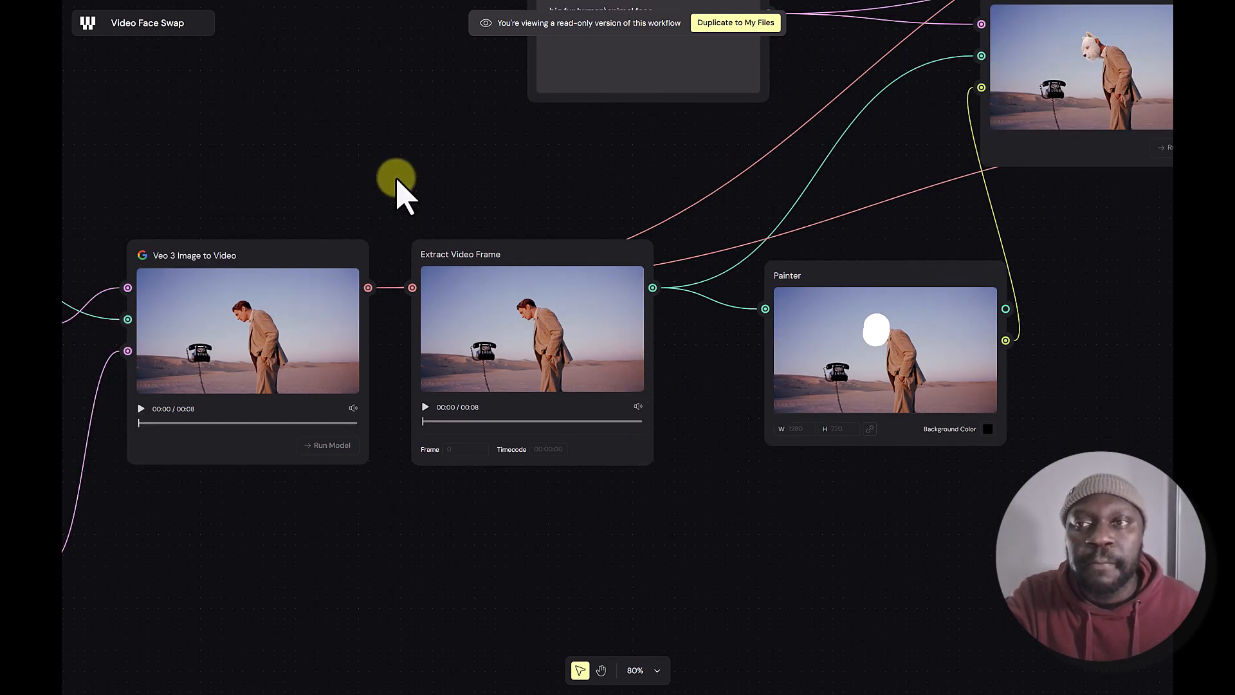
scroll(337, 142, down, 4)
scroll(339, 134, down, 1)
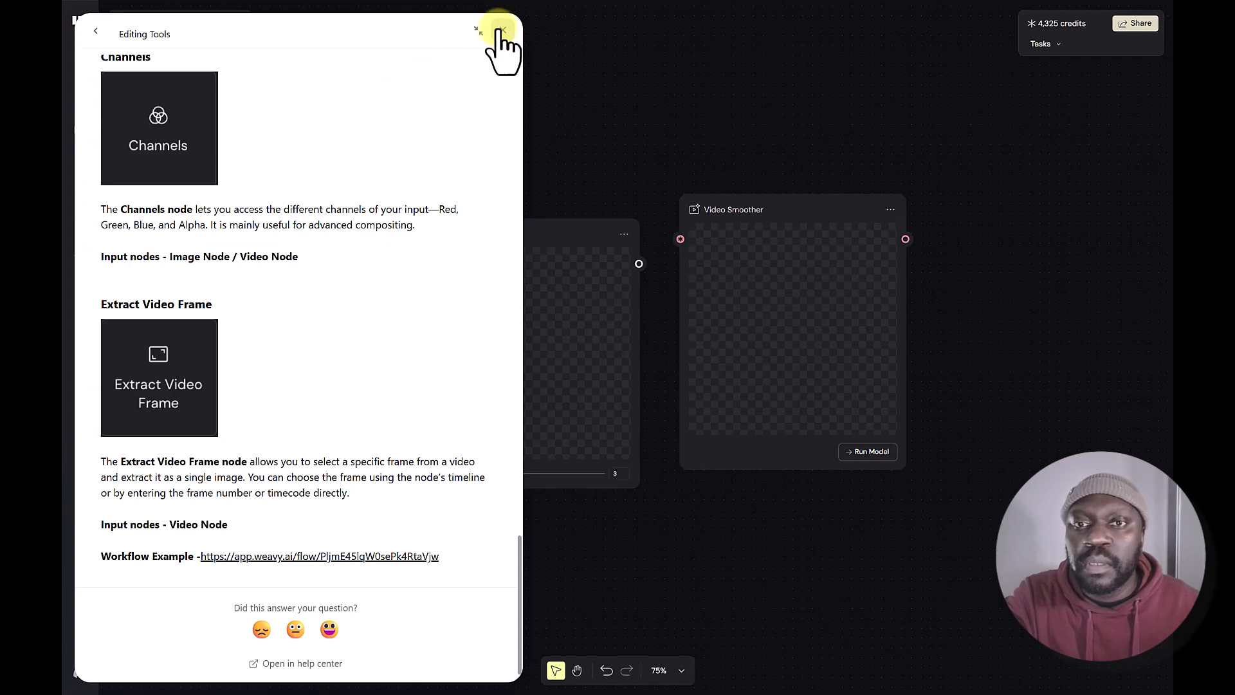
Close the Editing Tools article, review the help collections down to Frequently Asked Questions, and close the help window
click(503, 30)
click(78, 633)
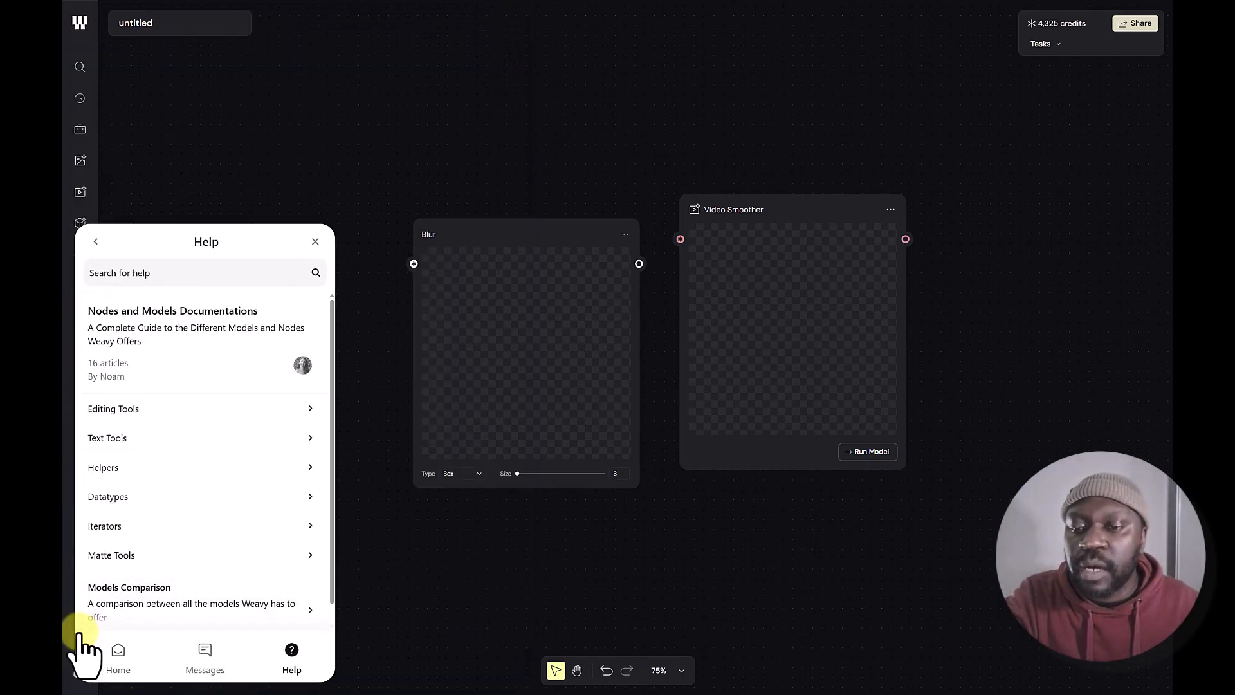
click(95, 241)
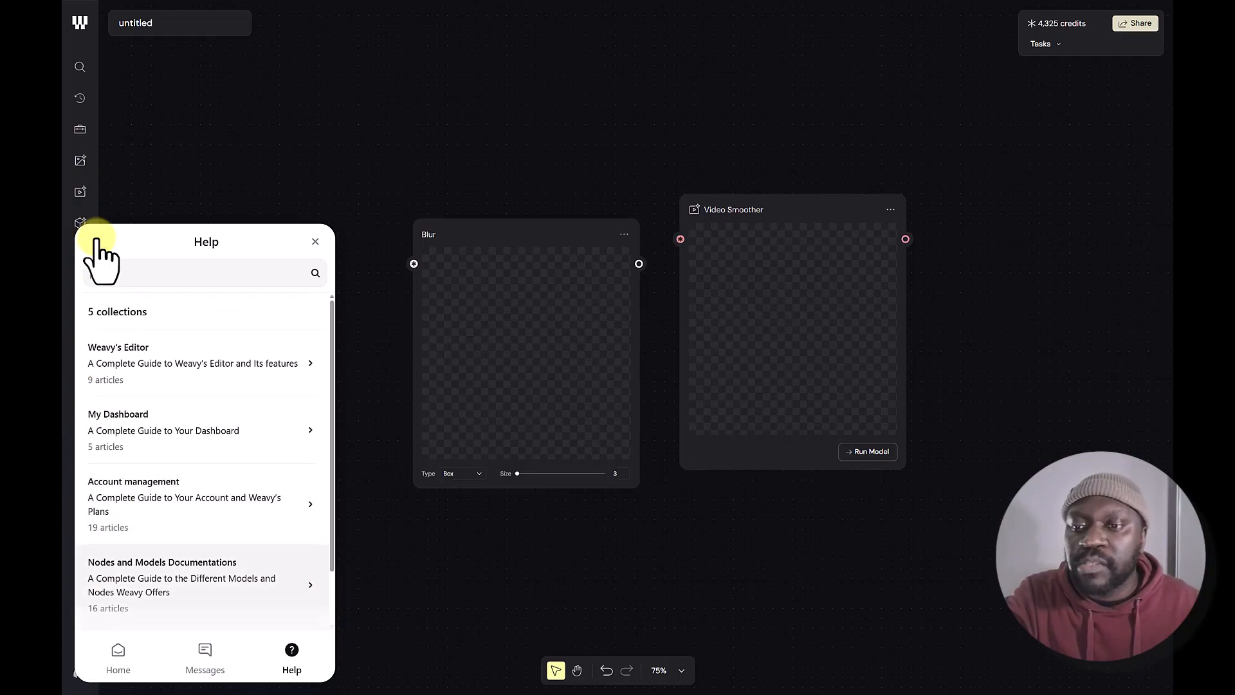
scroll(96, 241, down, 1)
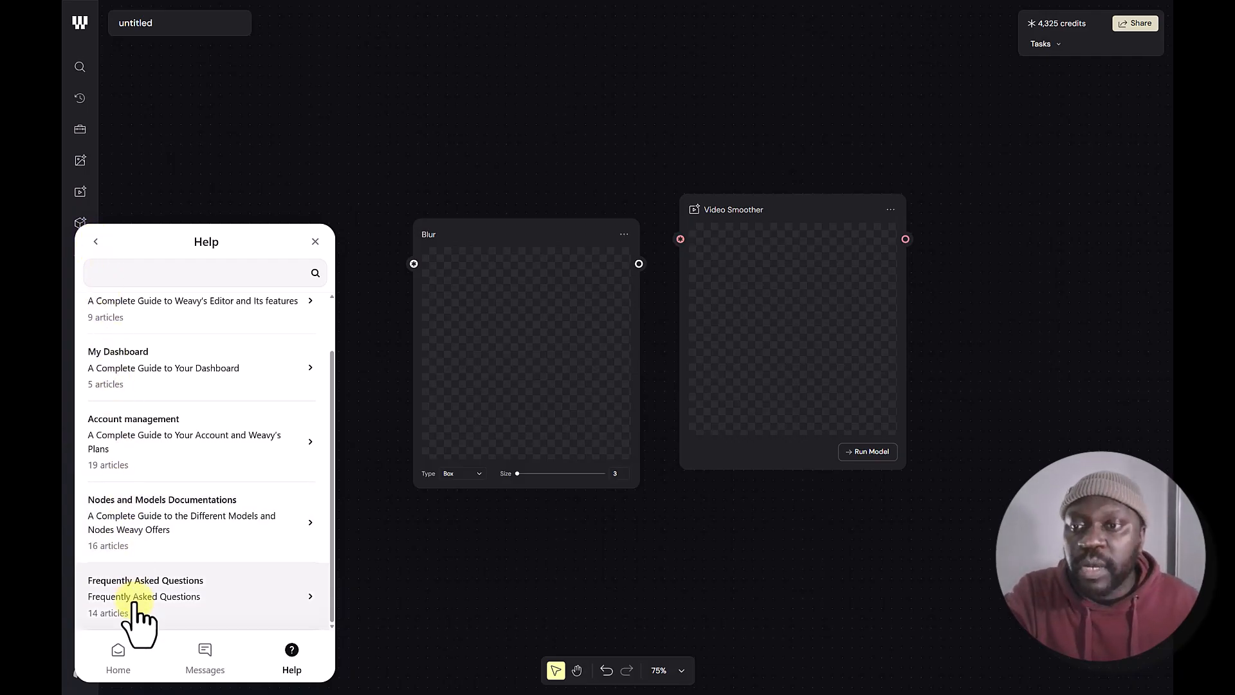
click(94, 243)
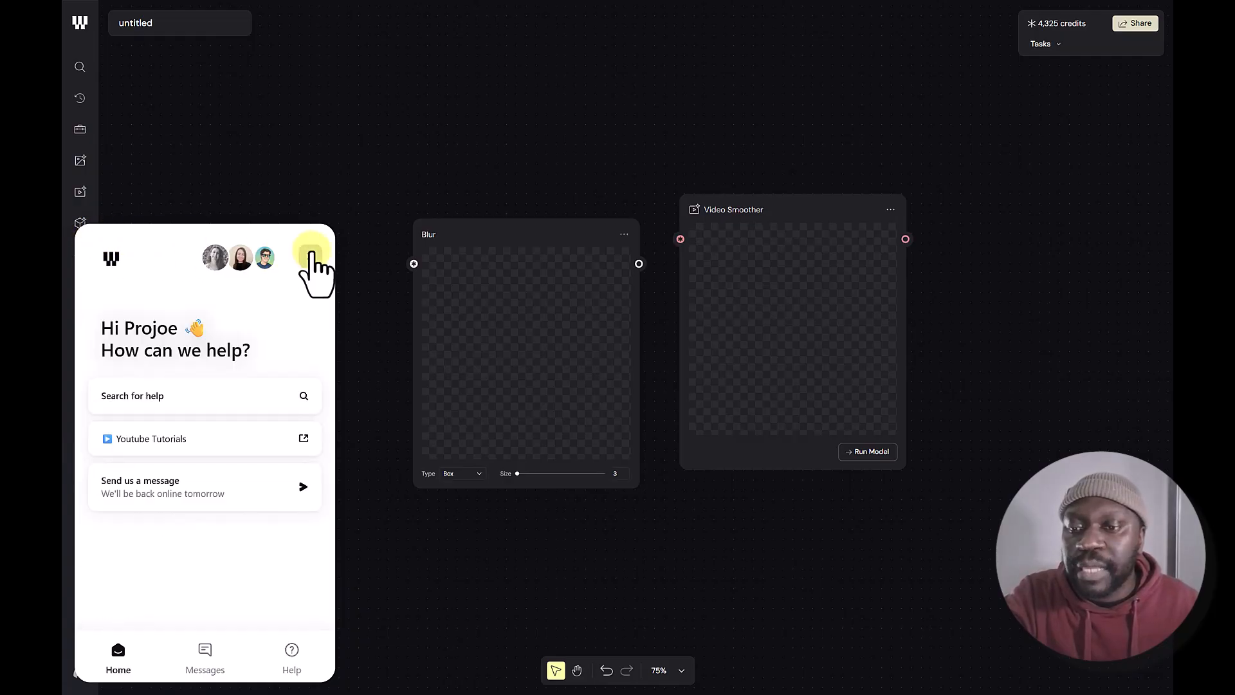
click(312, 253)
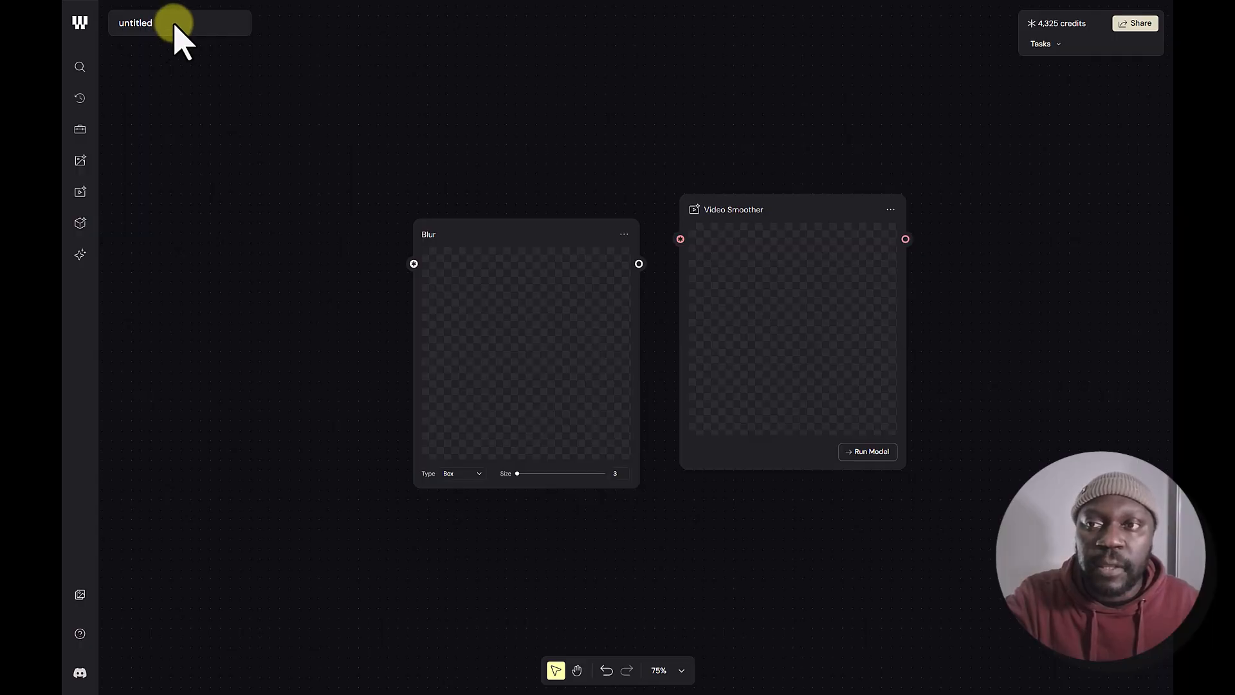
Rename the untitled project as "Test project 1"
double_click(150, 41)
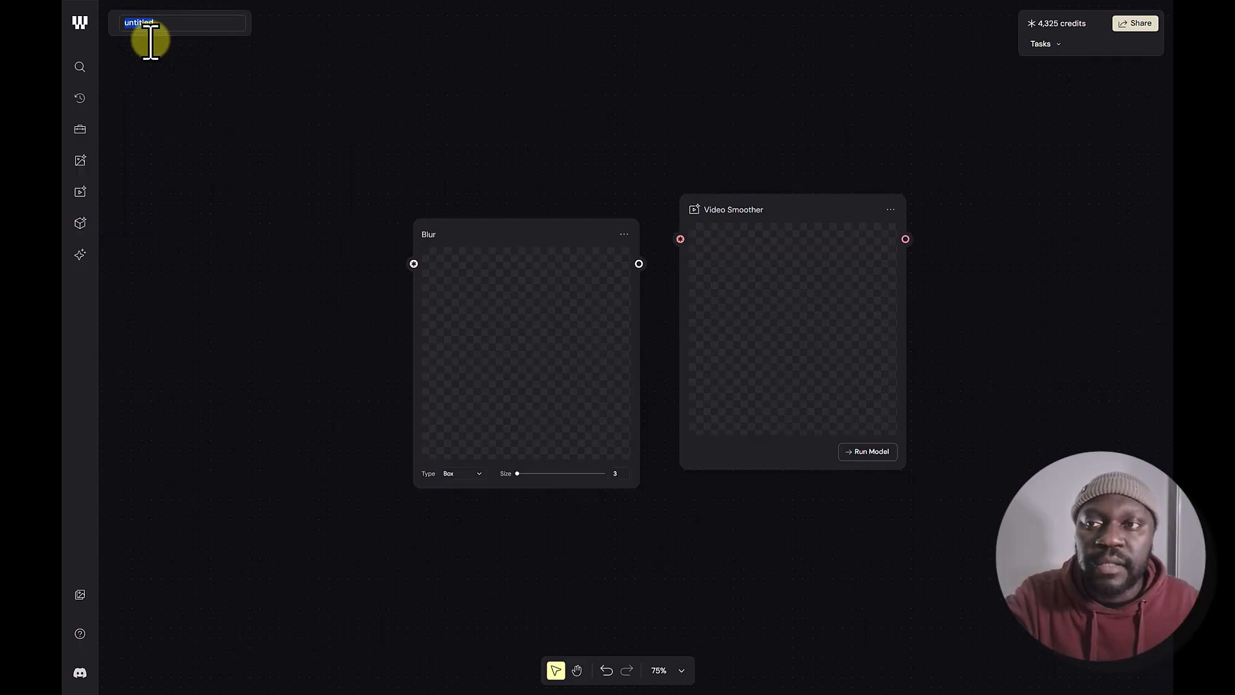
text(T)
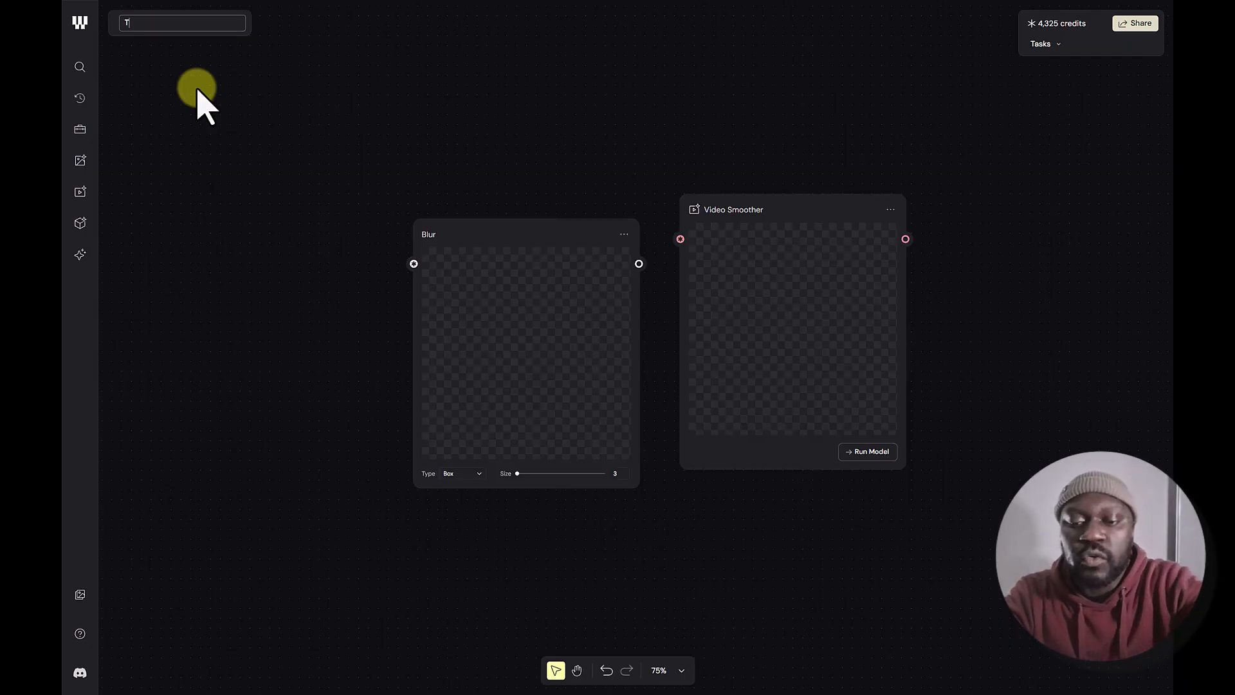
text(est proj)
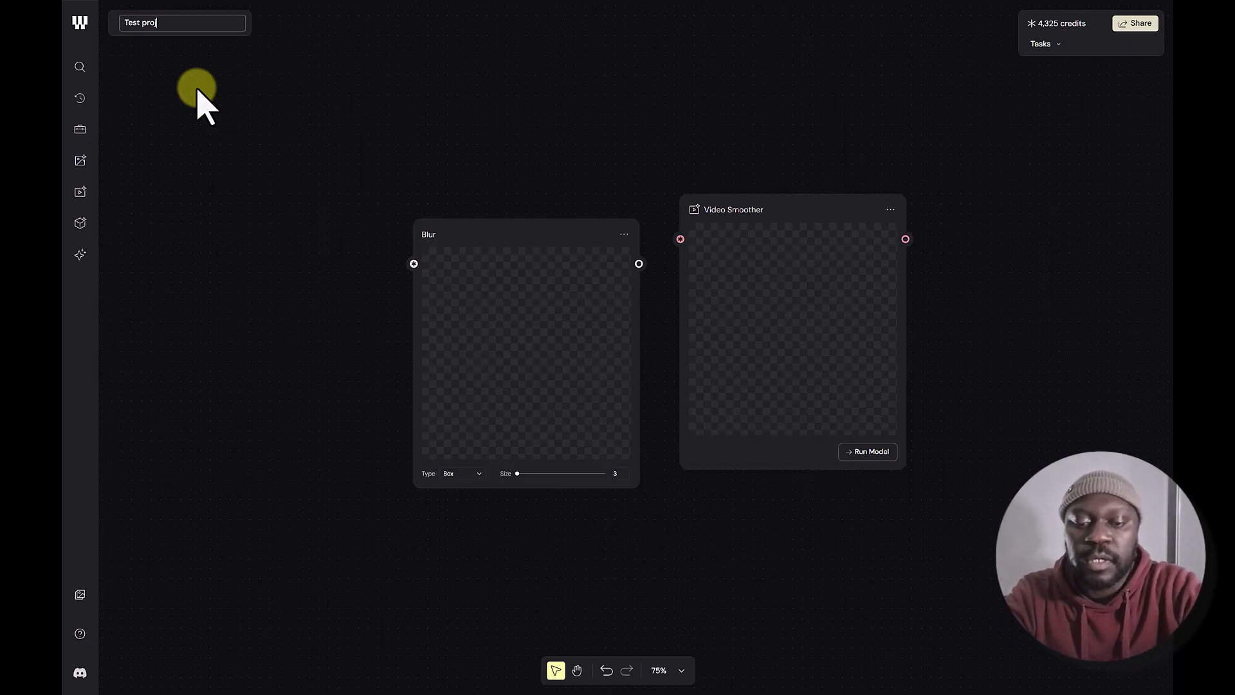
text(ect 1)
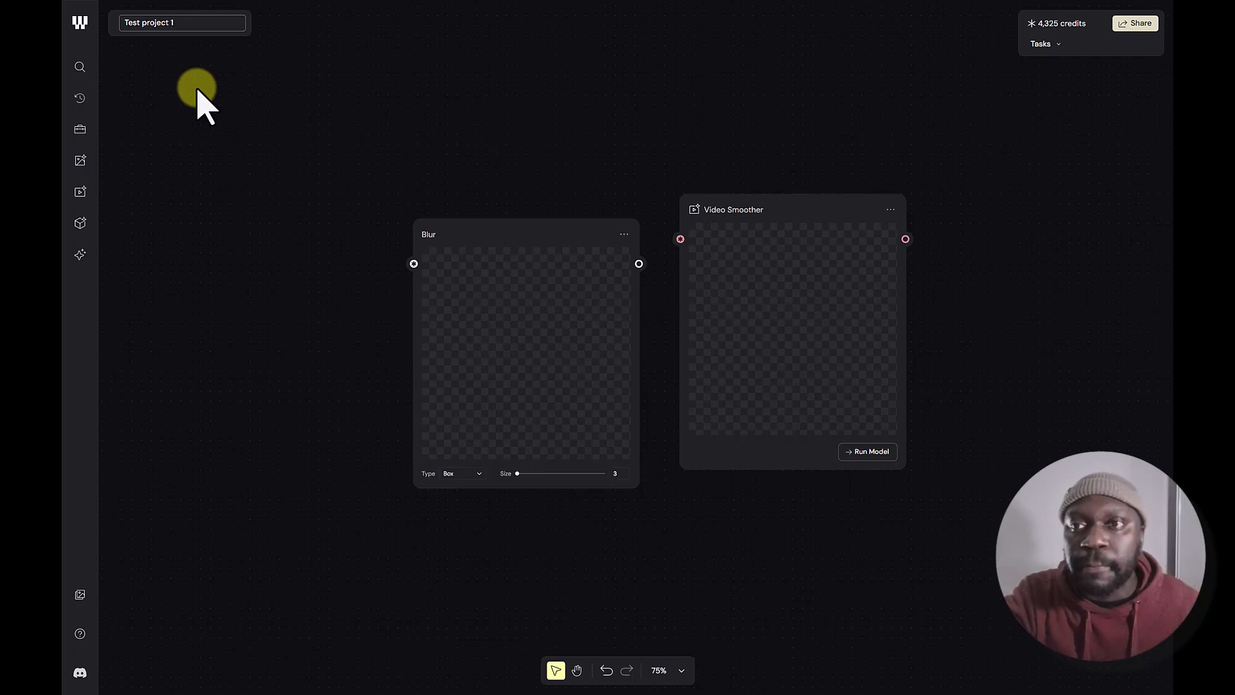
key(Return)
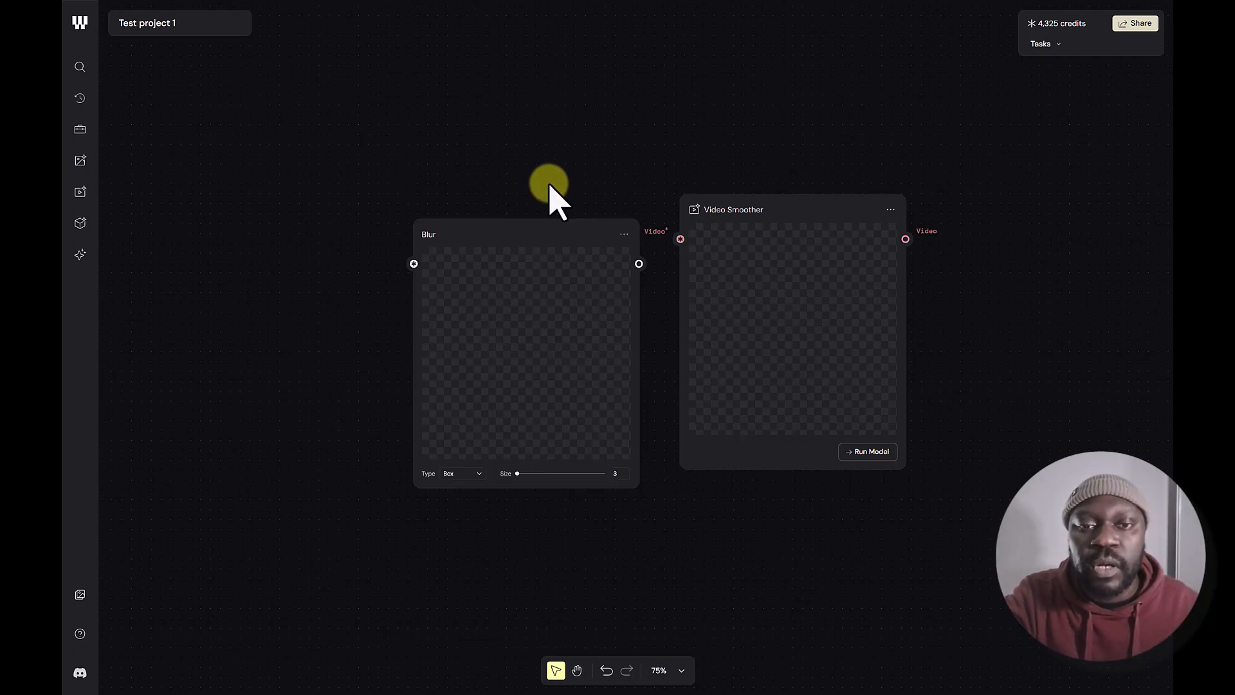
Delete the Blur and Video Smoother nodes together to clear the canvas
drag(548, 183, 786, 341)
key(Delete)
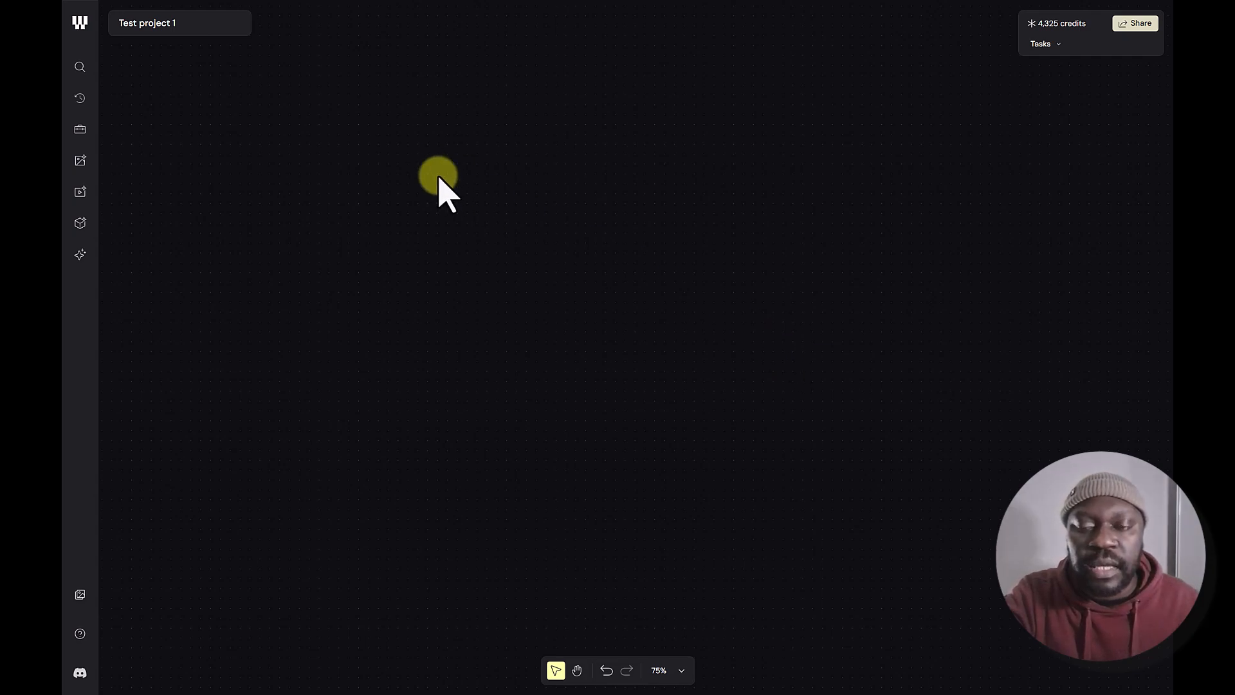
drag(428, 165, 1004, 611)
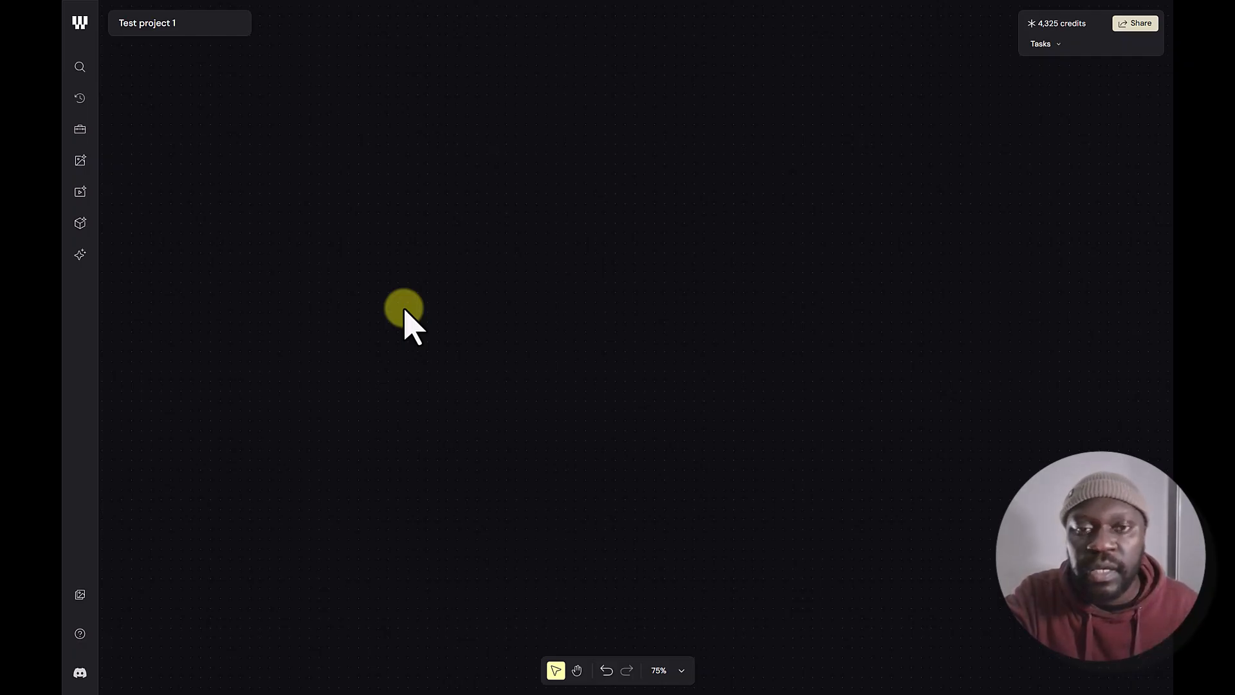
Find the Prompt node by searching "prompt" on the canvas, add it, and place it toward the canvas's upper-left area
double_click(566, 222)
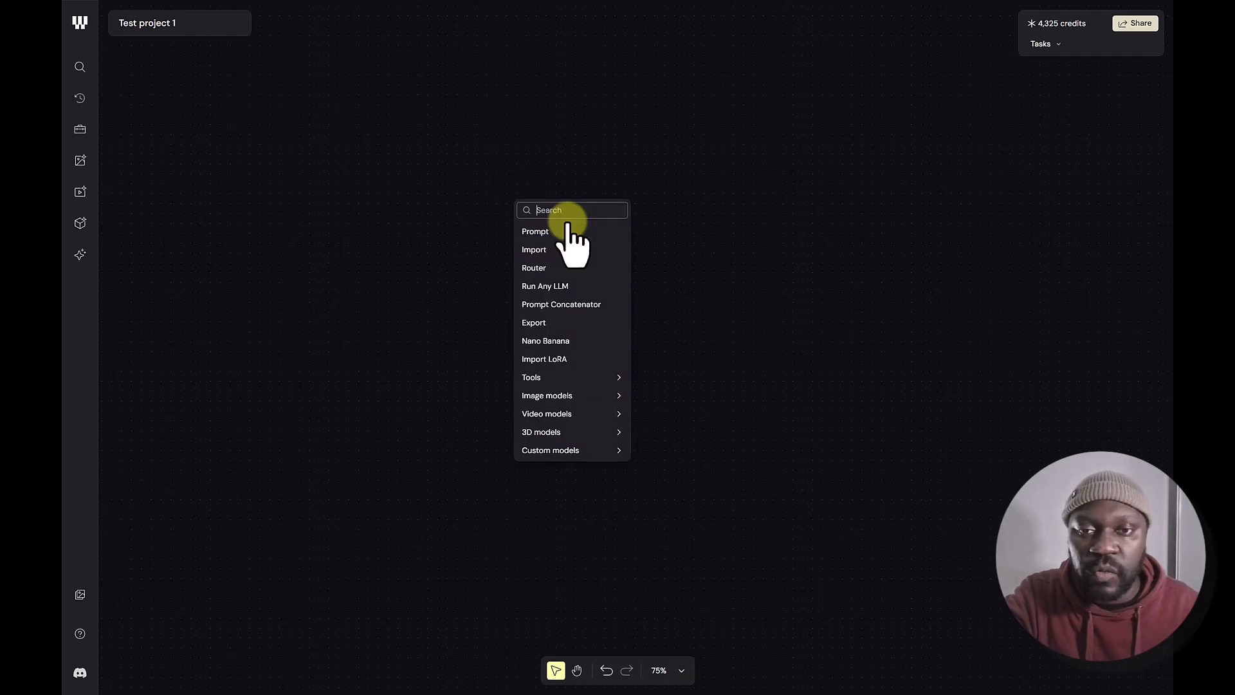
click(672, 216)
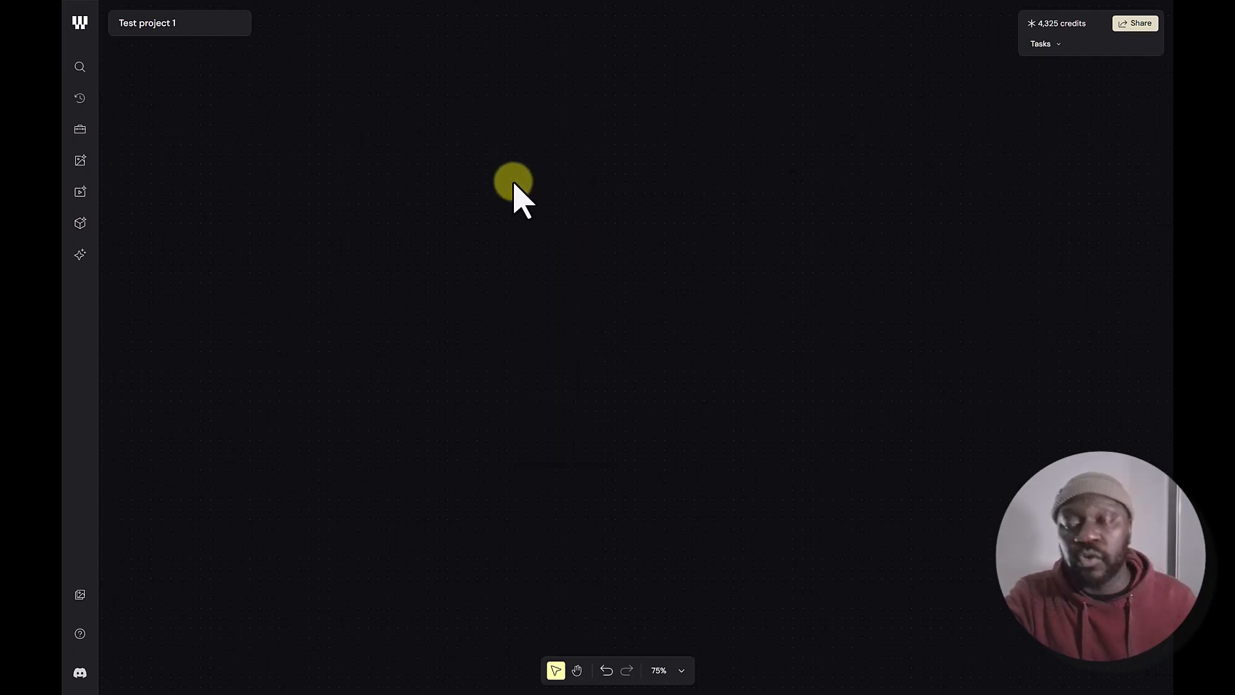
double_click(543, 193)
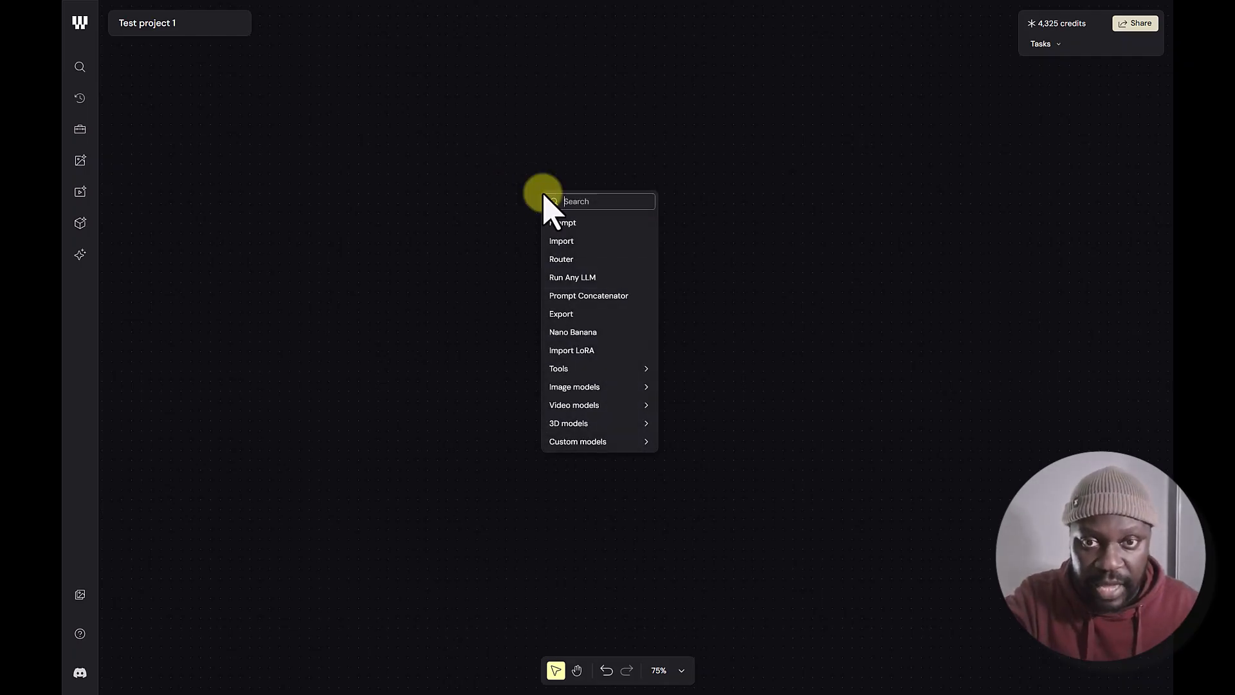
mouse_move(599, 423)
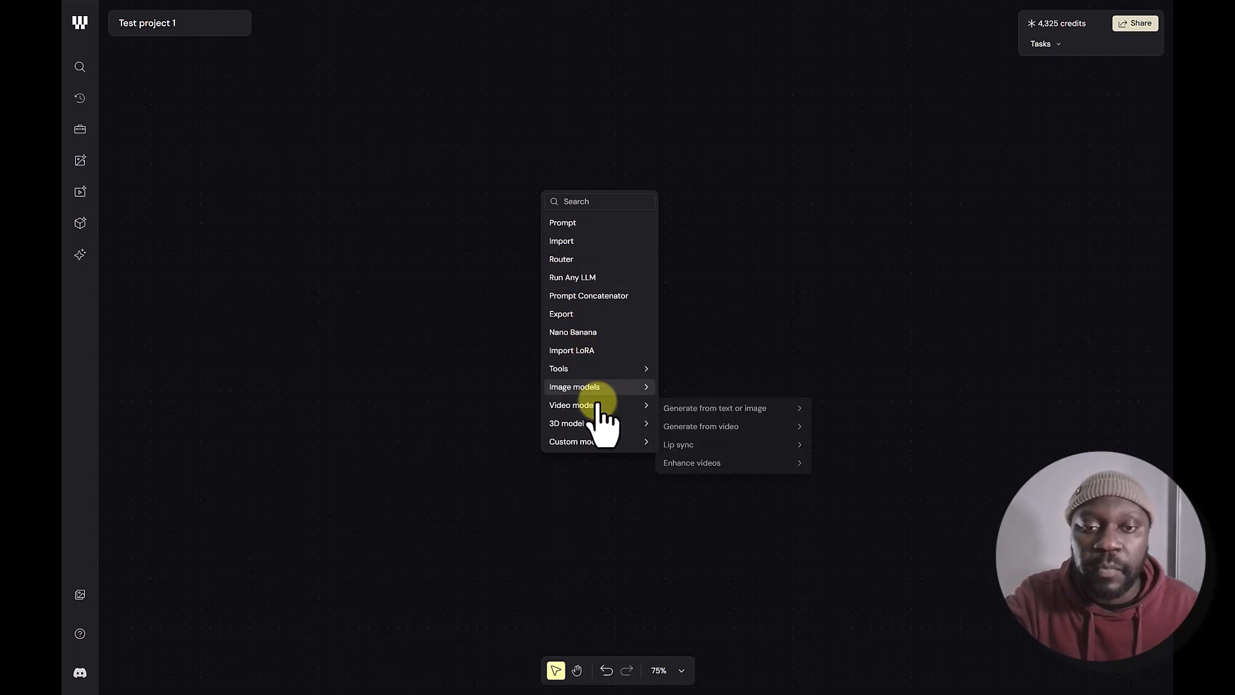
mouse_move(727, 408)
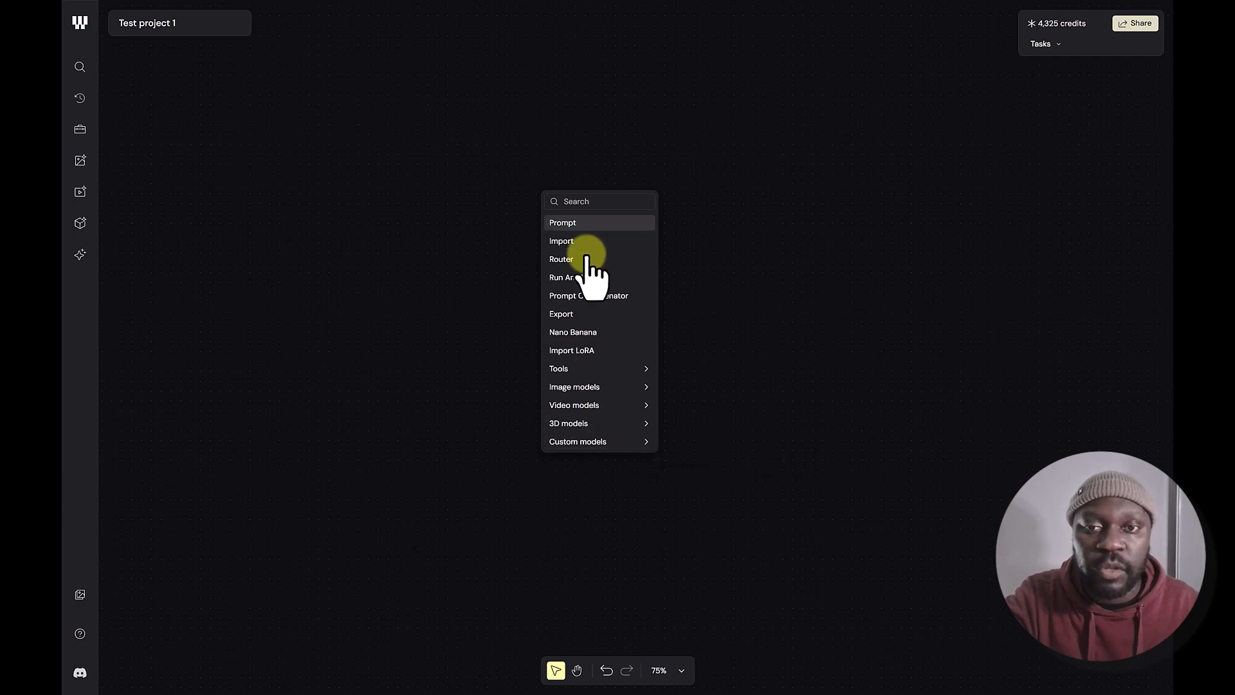
click(582, 201)
text(prompt)
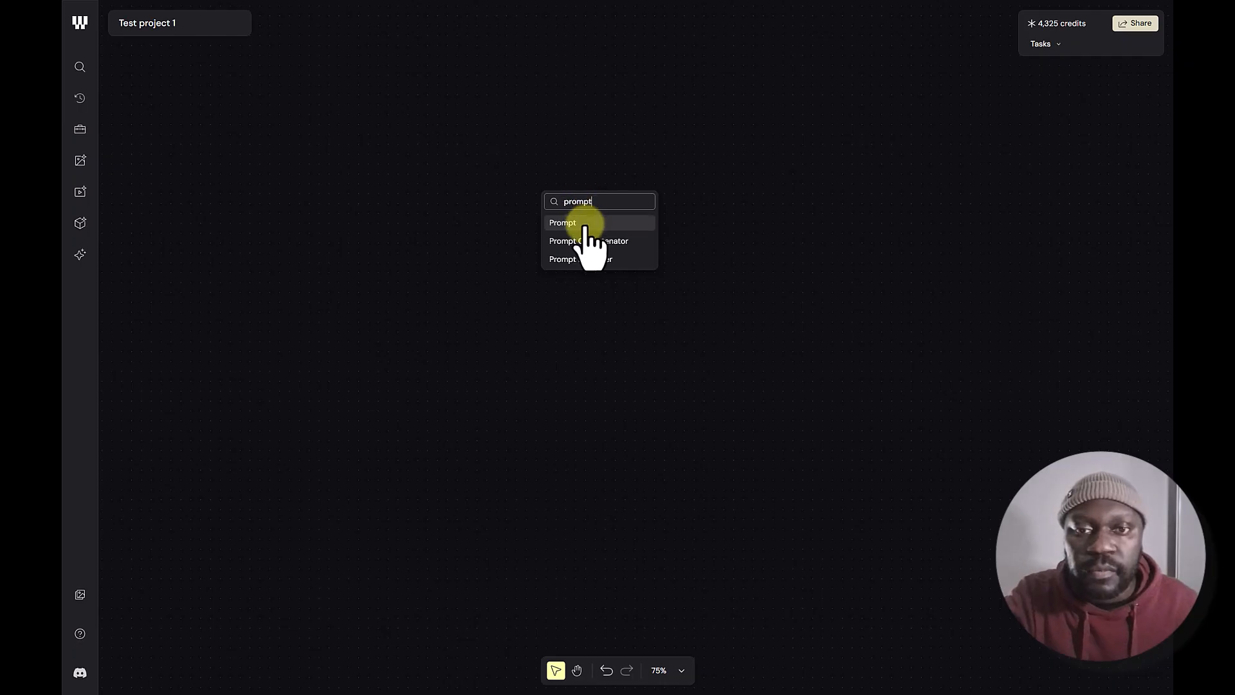
click(585, 224)
drag(654, 201, 474, 174)
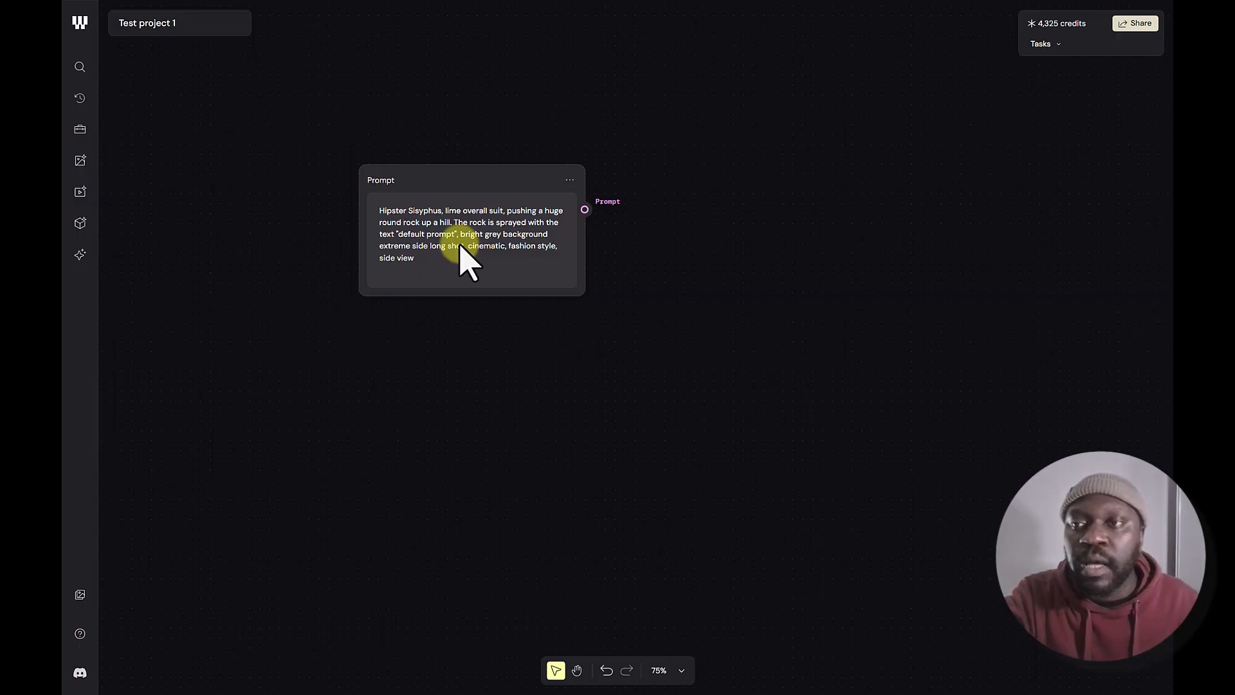
Add a GPT Image 1.5 node from the text-to-image models and align it to the right of the Prompt node
click(79, 160)
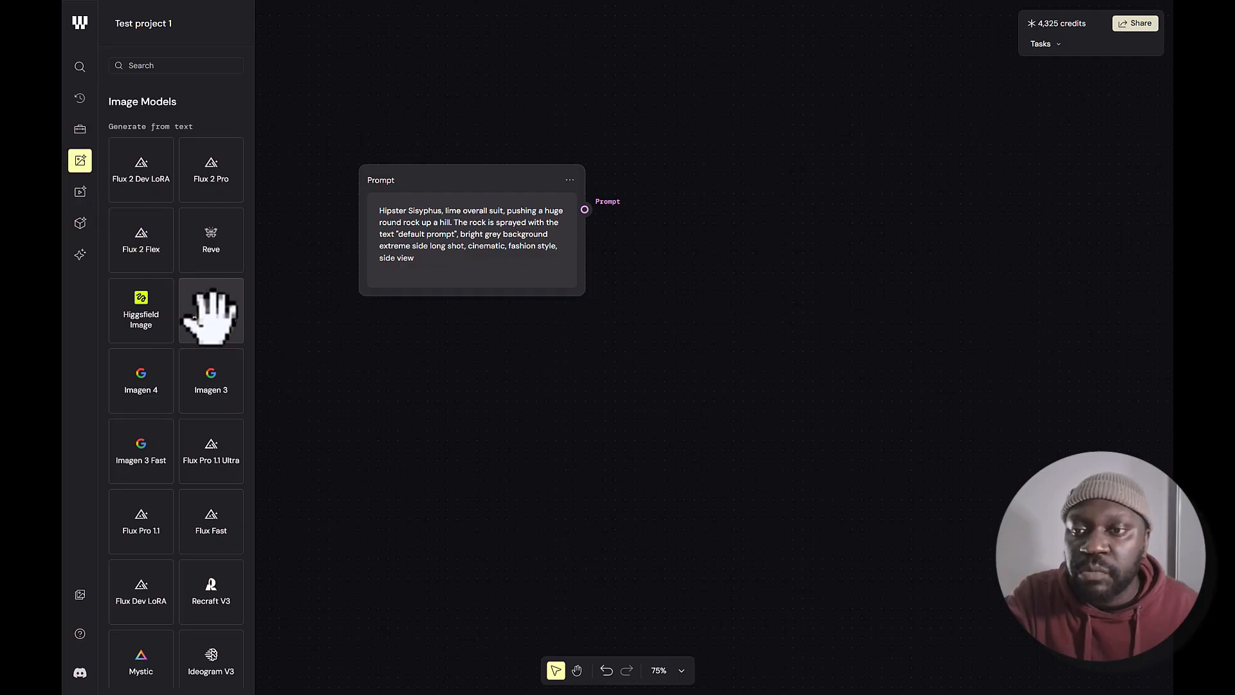
mouse_move(211, 315)
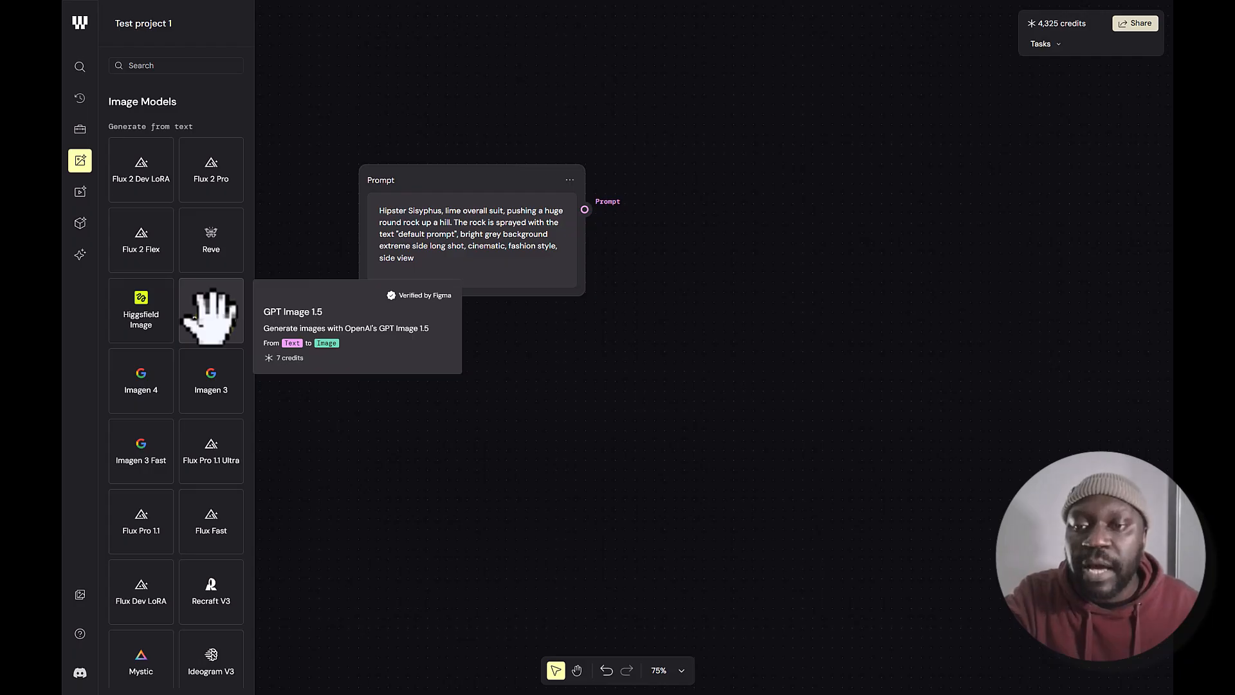
click(212, 319)
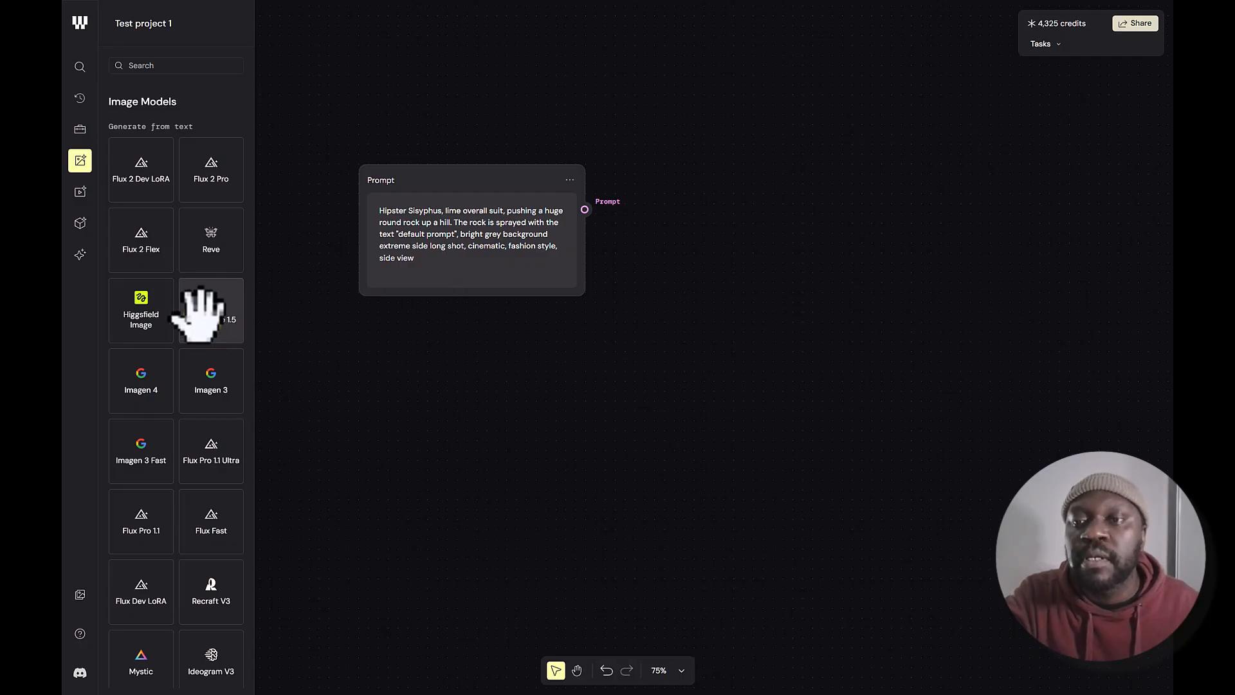
drag(200, 315, 788, 316)
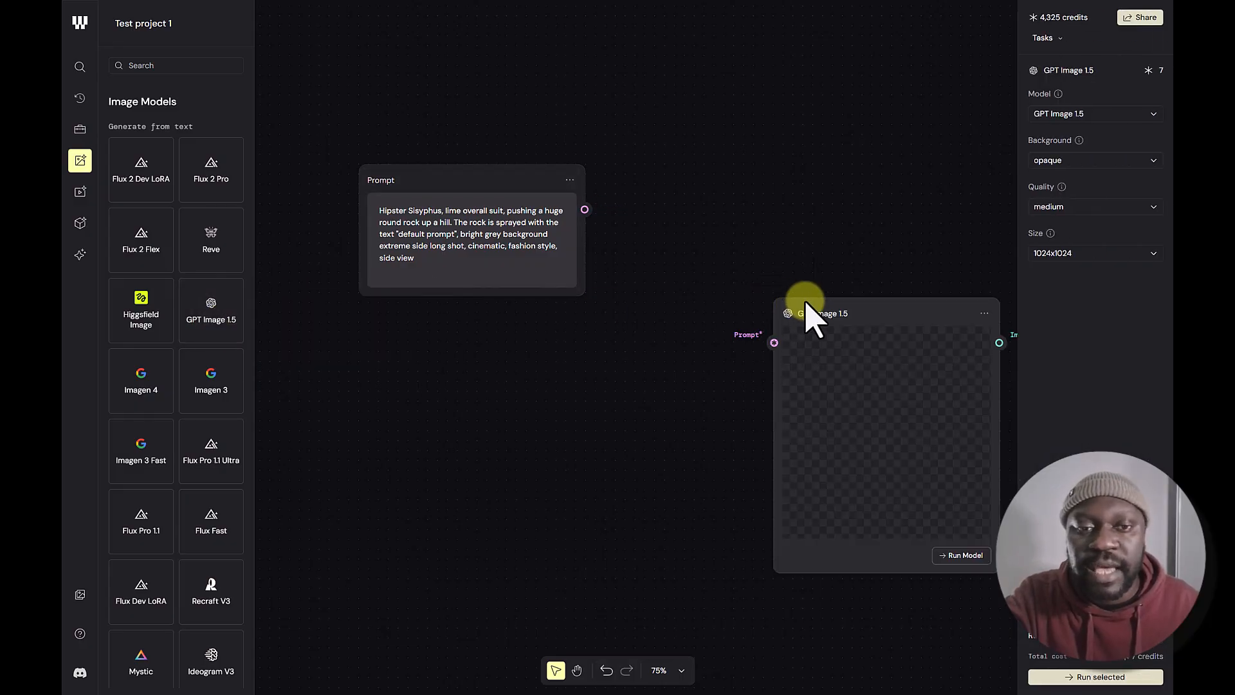
drag(951, 316, 871, 180)
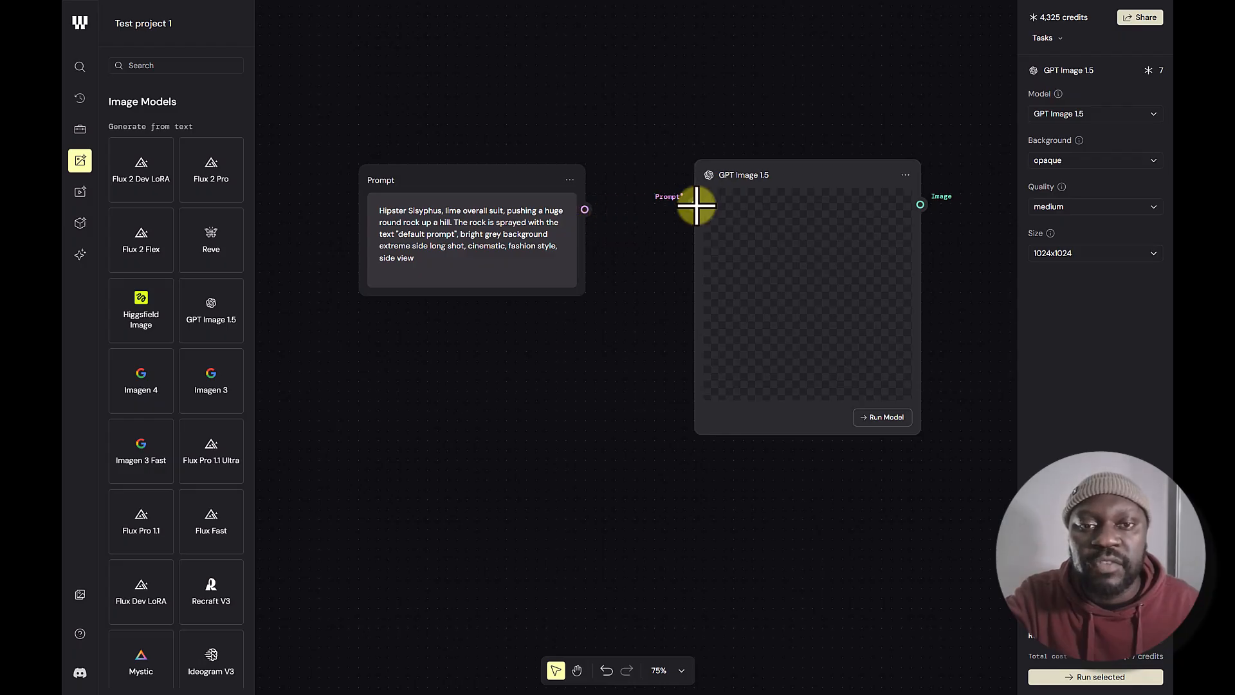
Close the image model library and examine the required prompt input and the image output on the GPT Image 1.5 node up close
scroll(656, 243, up, 5)
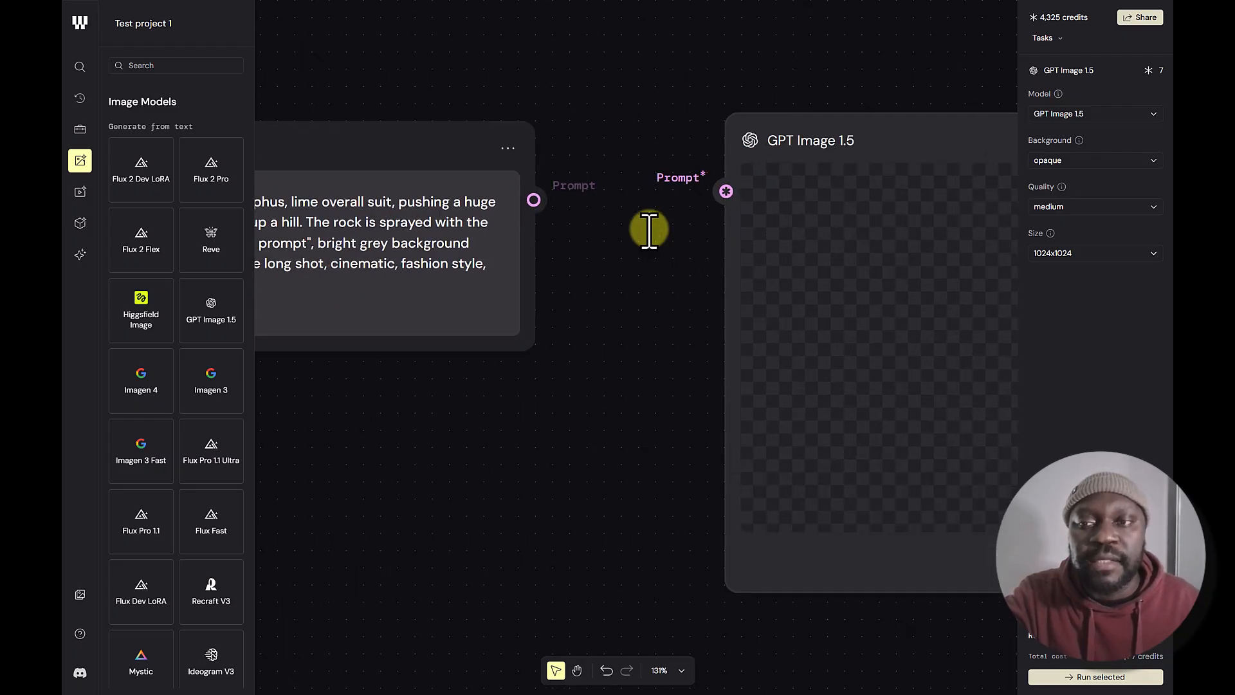
click(79, 160)
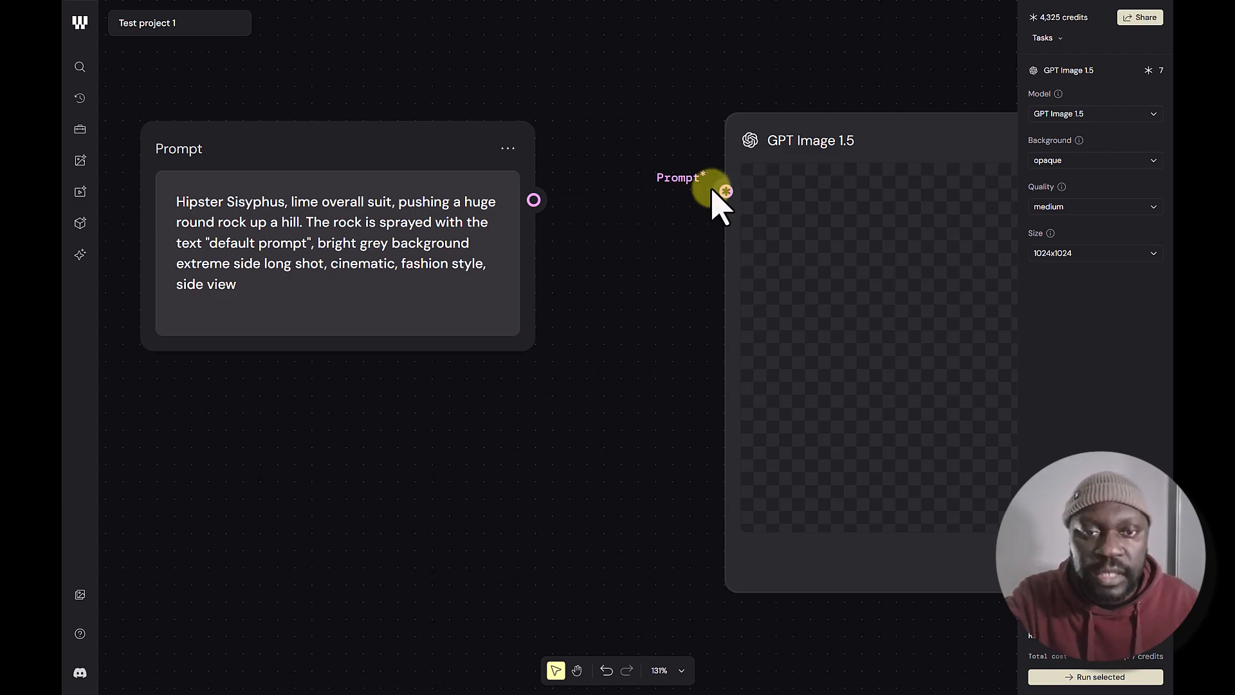
scroll(711, 188, right, 3)
scroll(605, 154, right, 3)
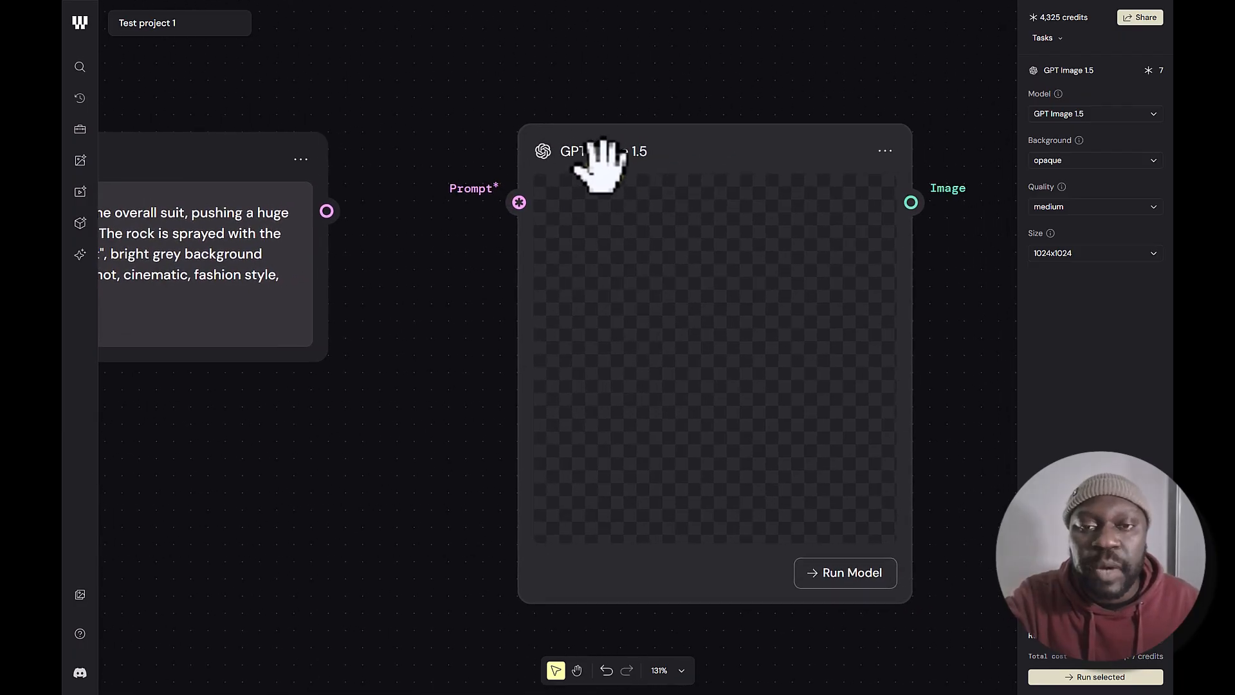
scroll(495, 202, up, 4)
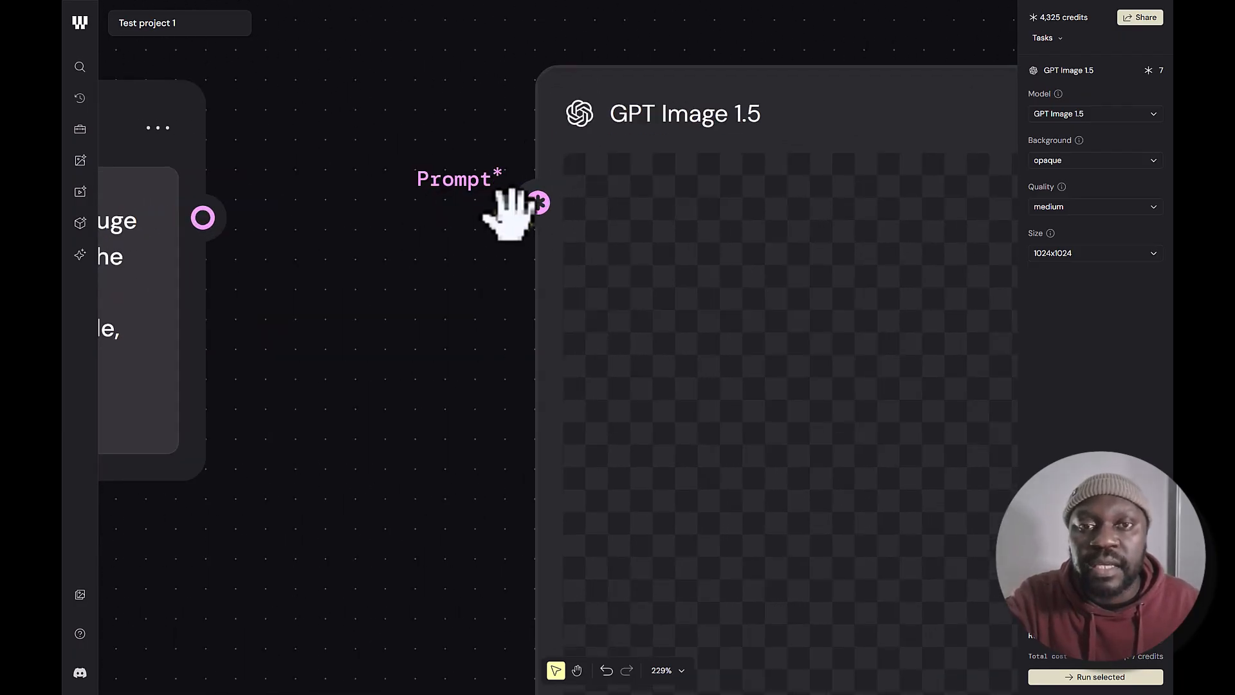
scroll(511, 213, down, 2)
scroll(483, 212, right, 3)
scroll(483, 212, down, 2)
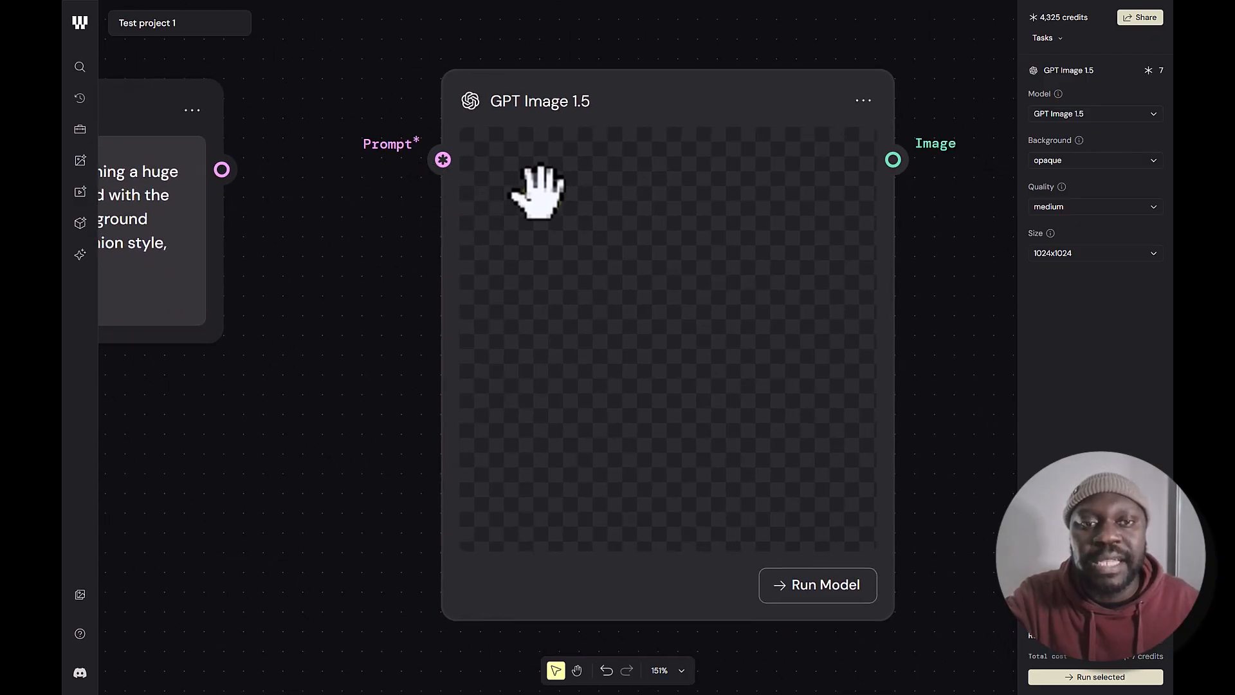
scroll(485, 179, up, 3)
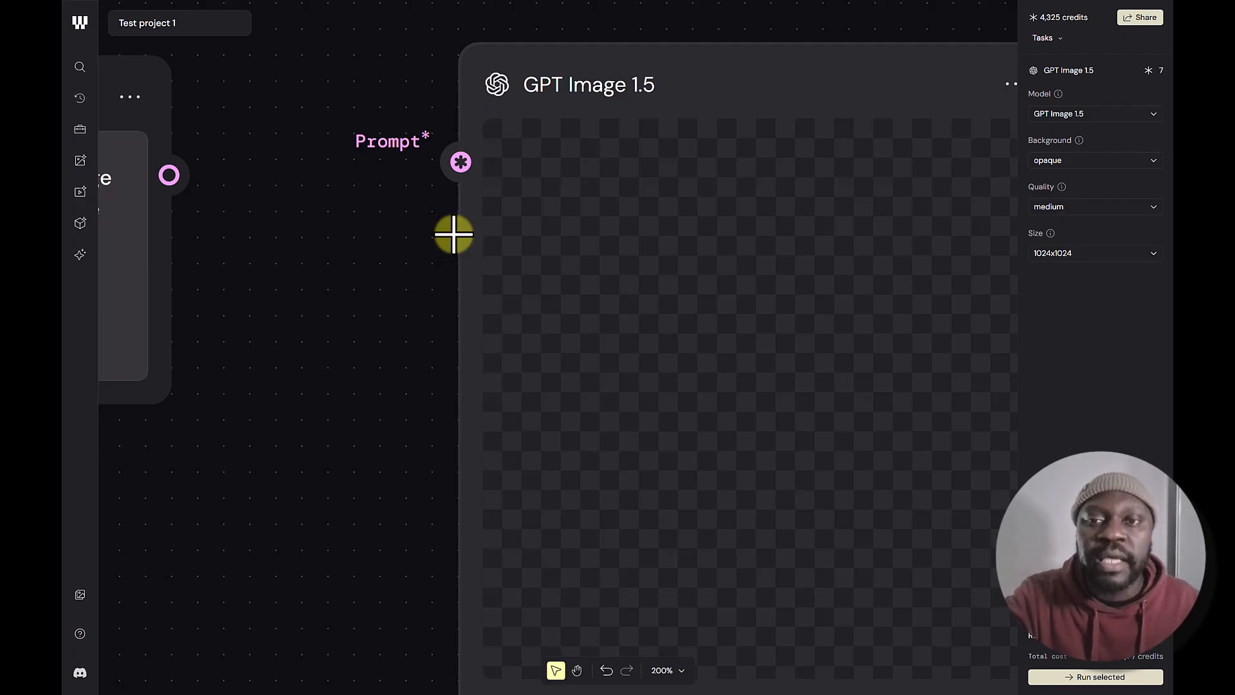
scroll(454, 236, down, 3)
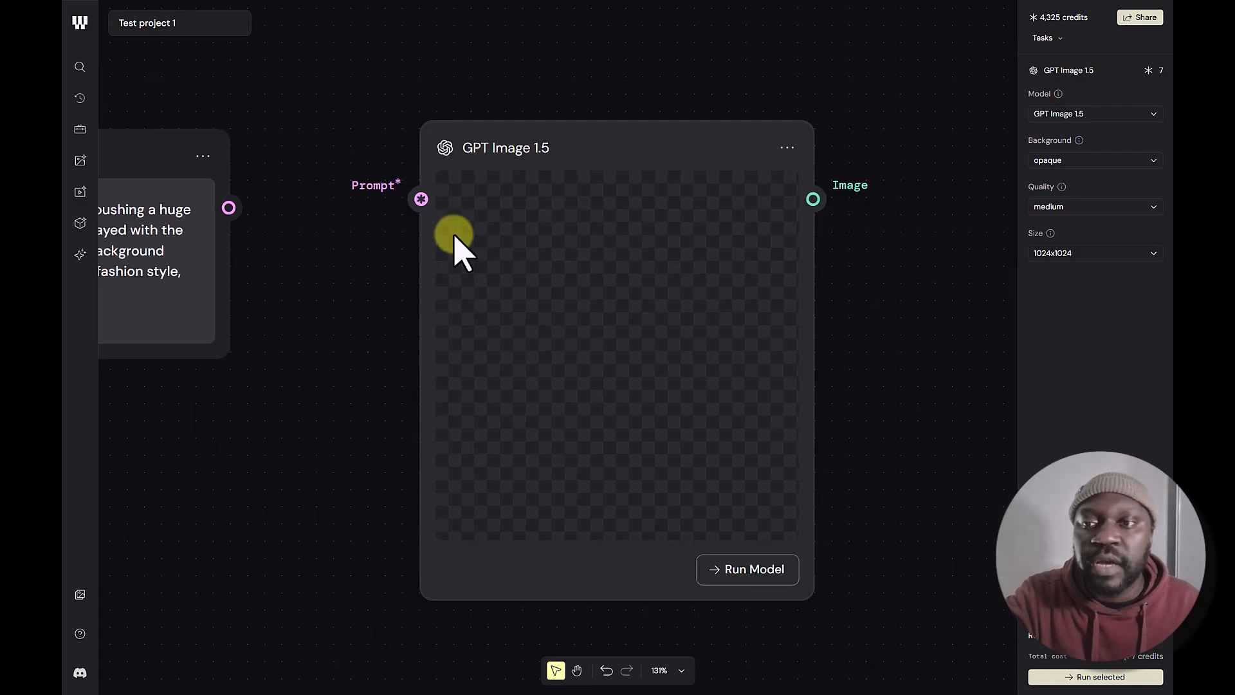
scroll(448, 228, left, 4)
scroll(448, 229, down, 3)
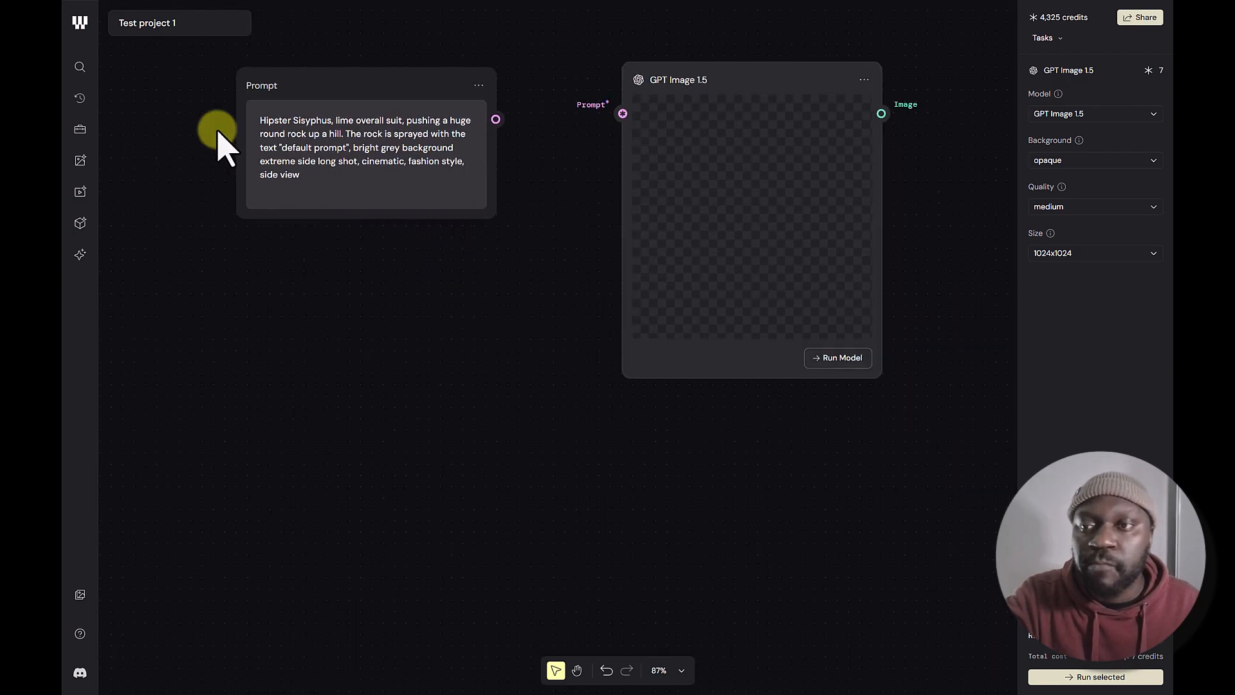
Search the model library for "na" and add a Nano Banana Pro node, placing it in the empty space below the Prompt node
click(79, 67)
click(156, 66)
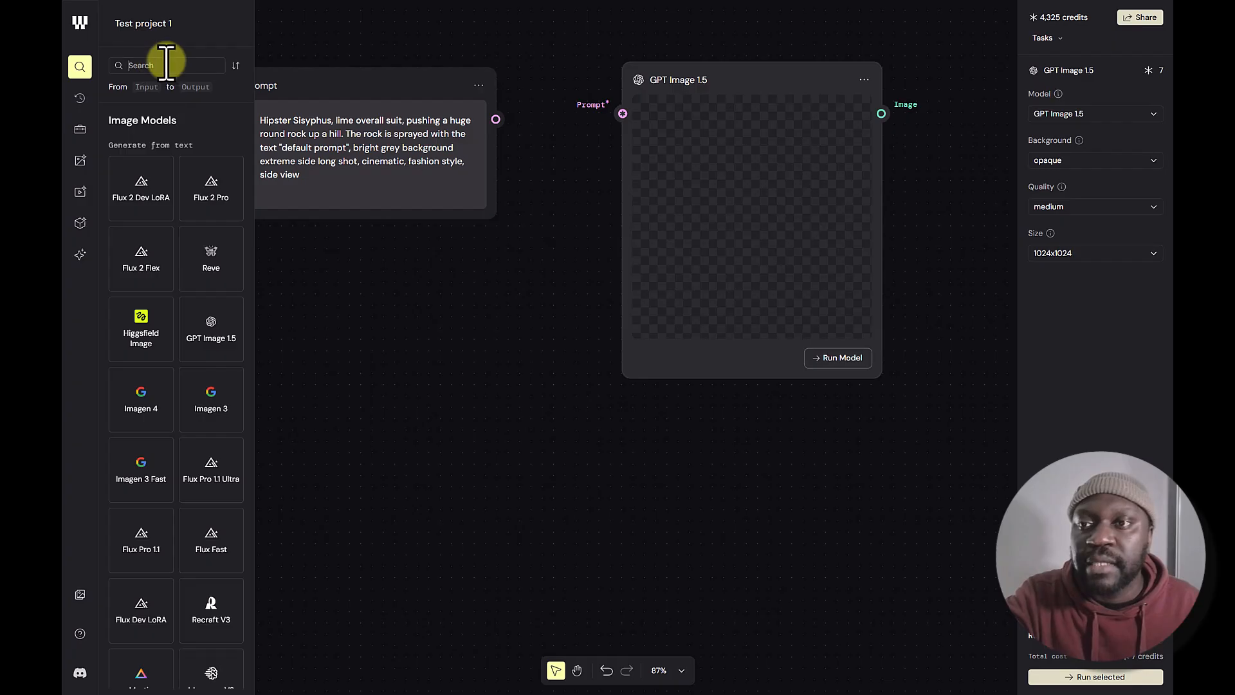
text(na)
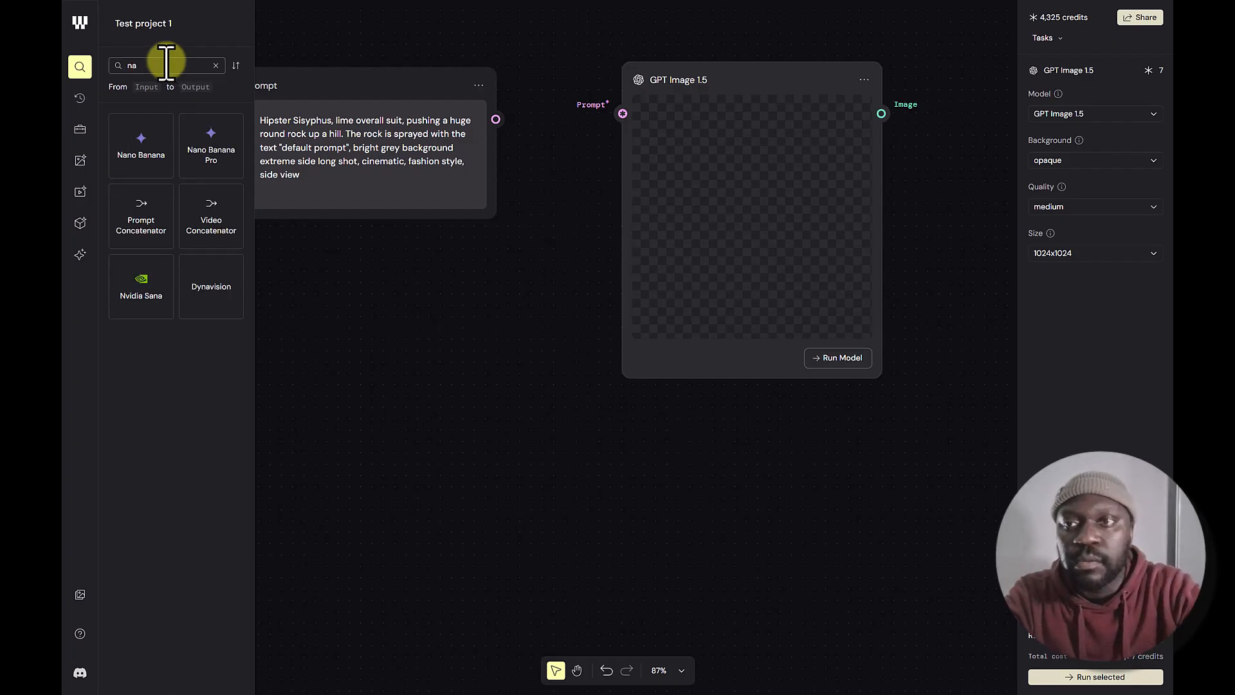
text(o b)
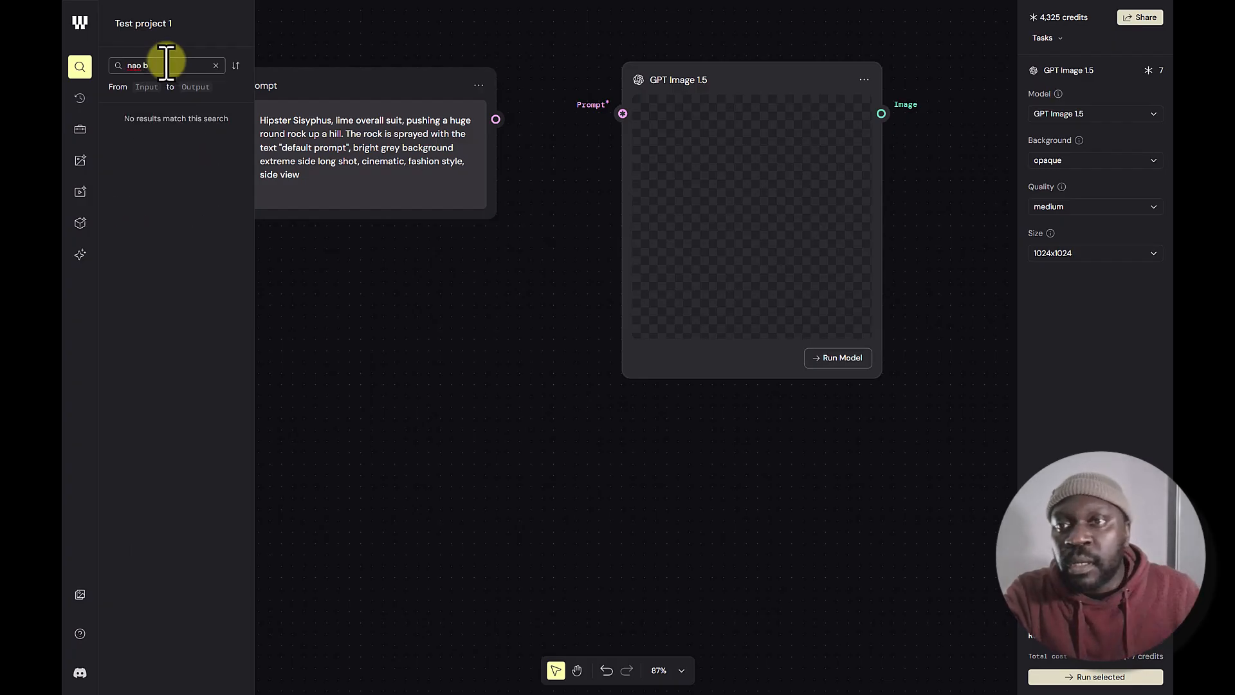
key(BackSpace)
key(BackSpace)
key(BackSpace)
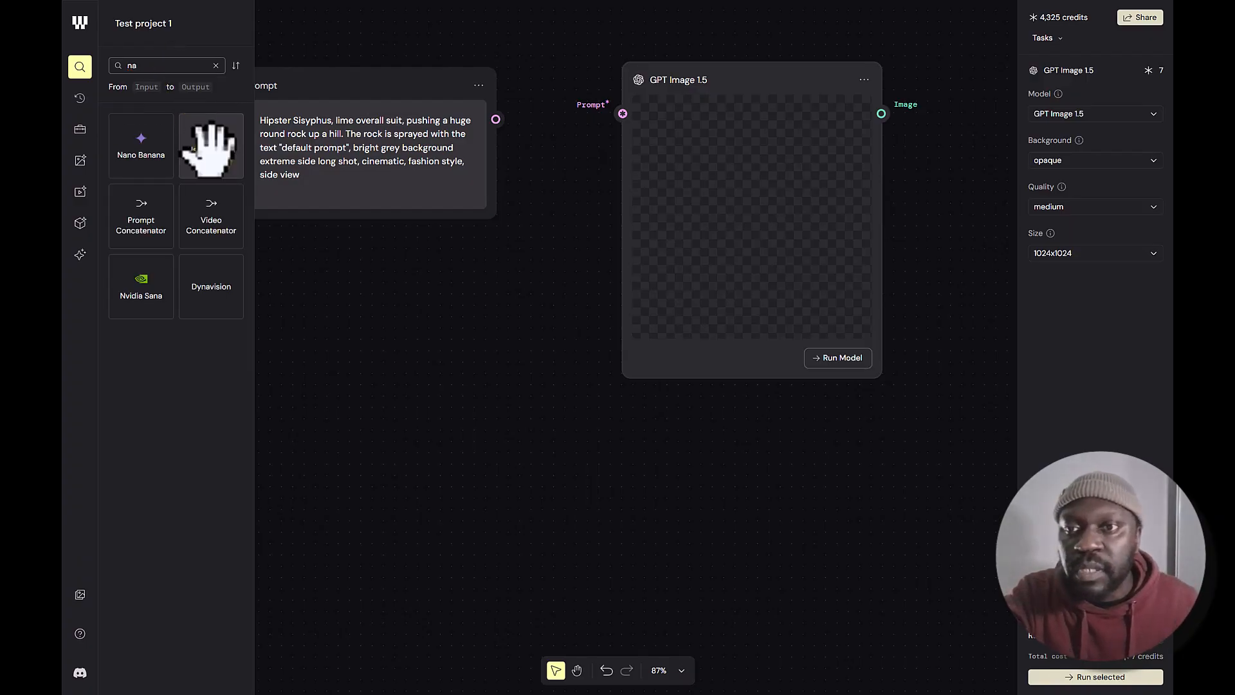
drag(209, 145, 505, 360)
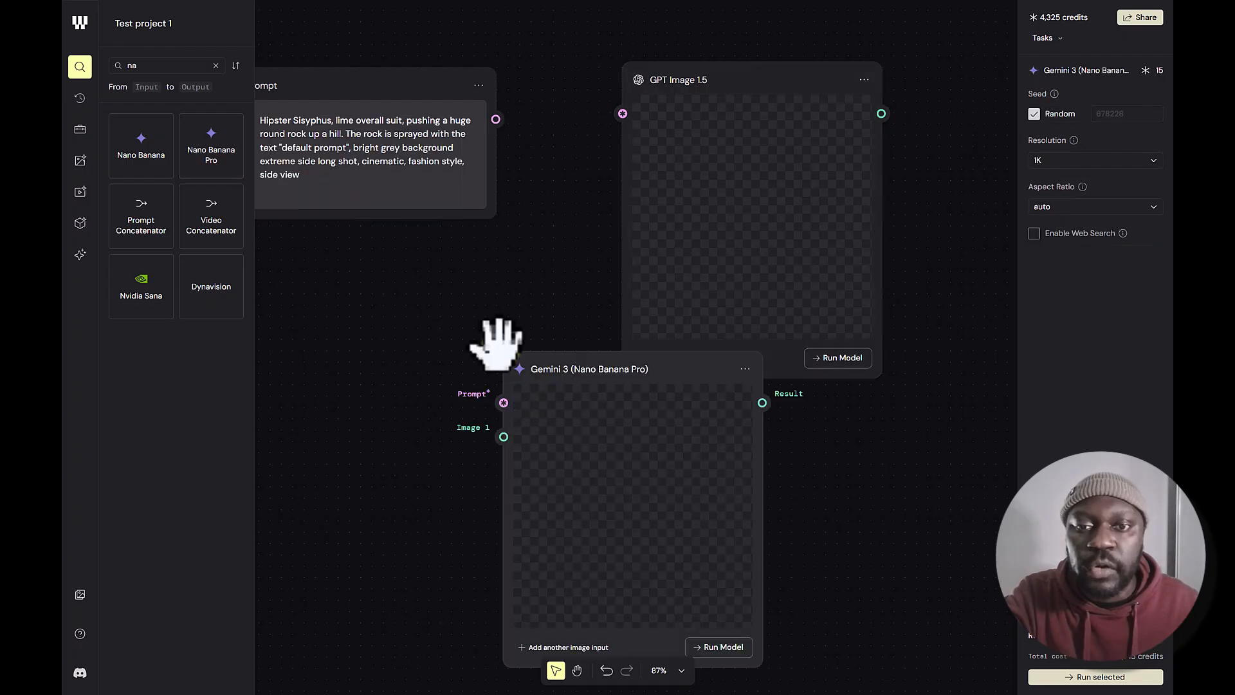
drag(581, 312, 477, 226)
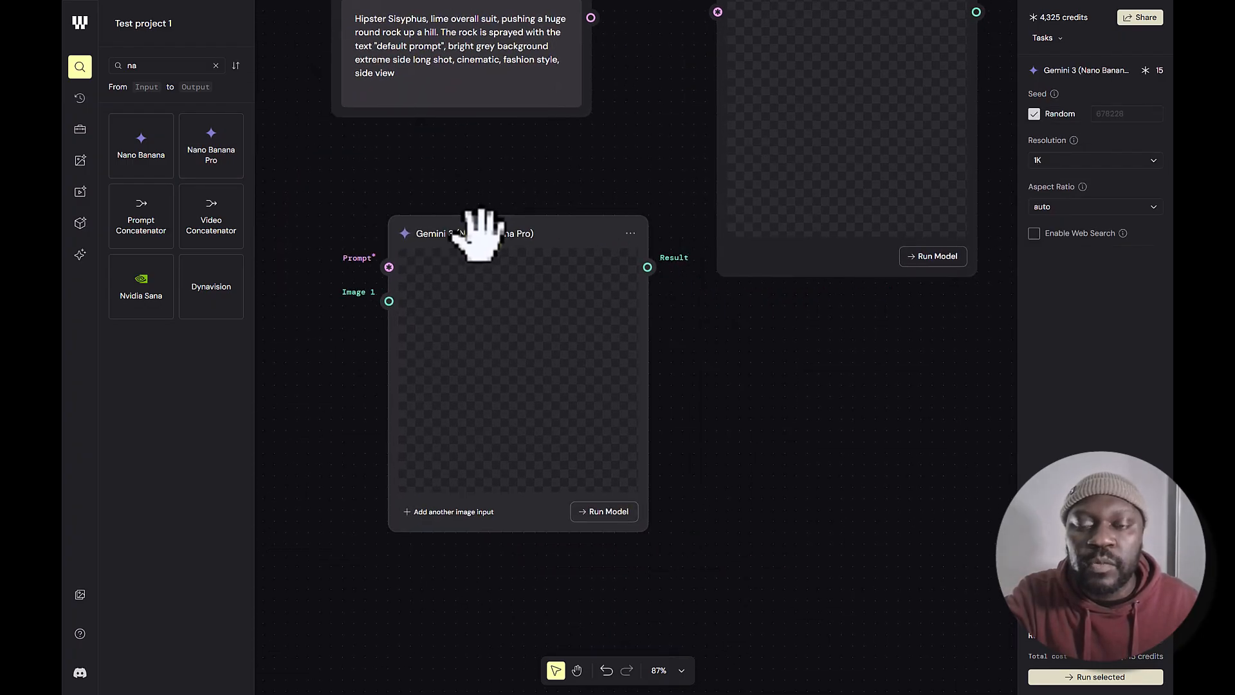
Examine the required prompt input and the optional image input on the Nano Banana Pro node up close
scroll(379, 308, up, 3)
scroll(379, 308, up, 5)
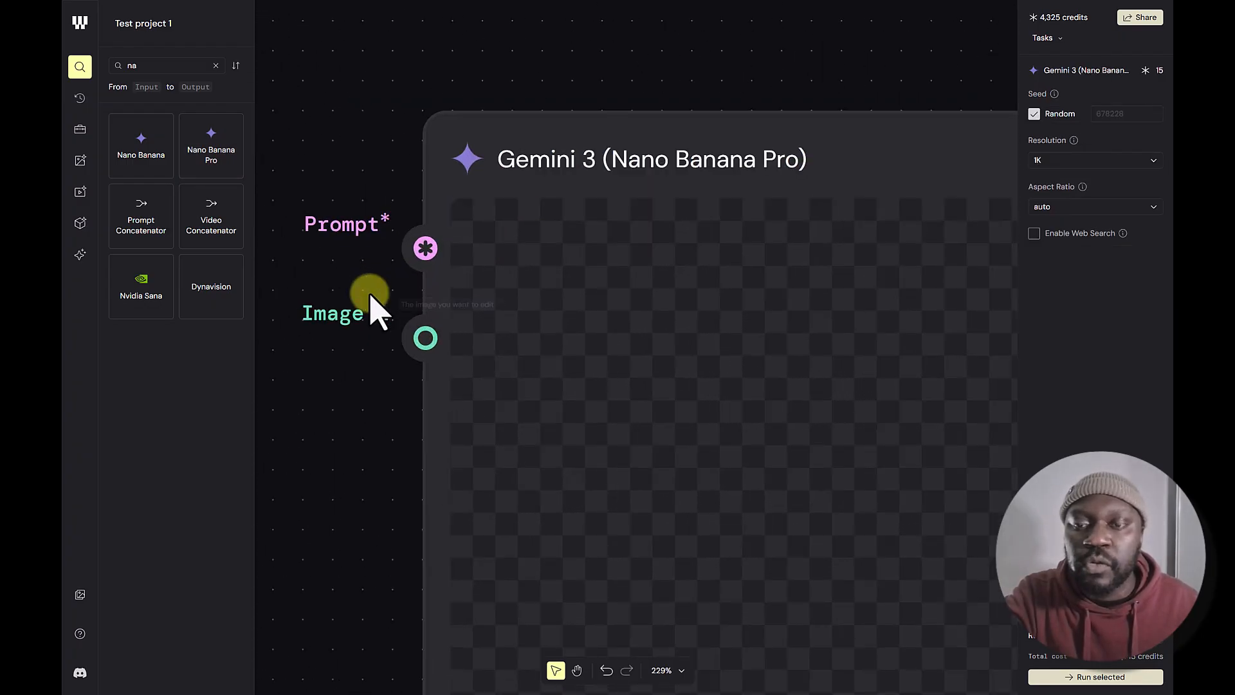
mouse_move(465, 200)
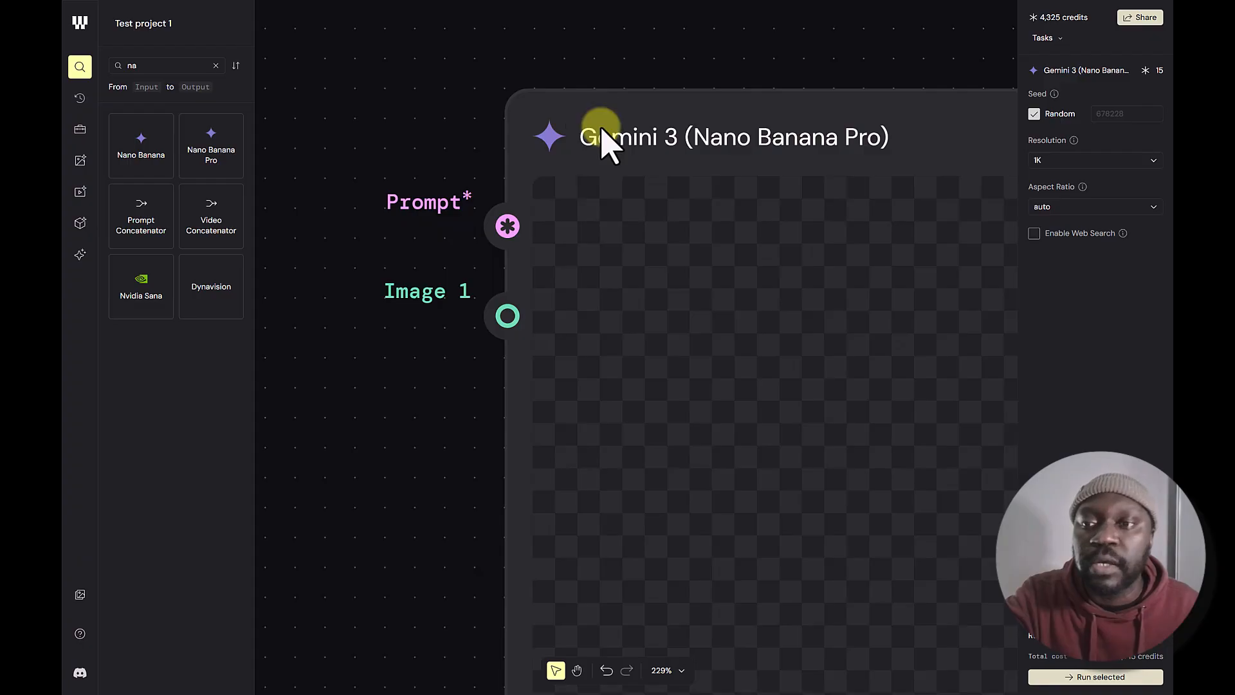
scroll(394, 196, down, 2)
scroll(394, 197, down, 3)
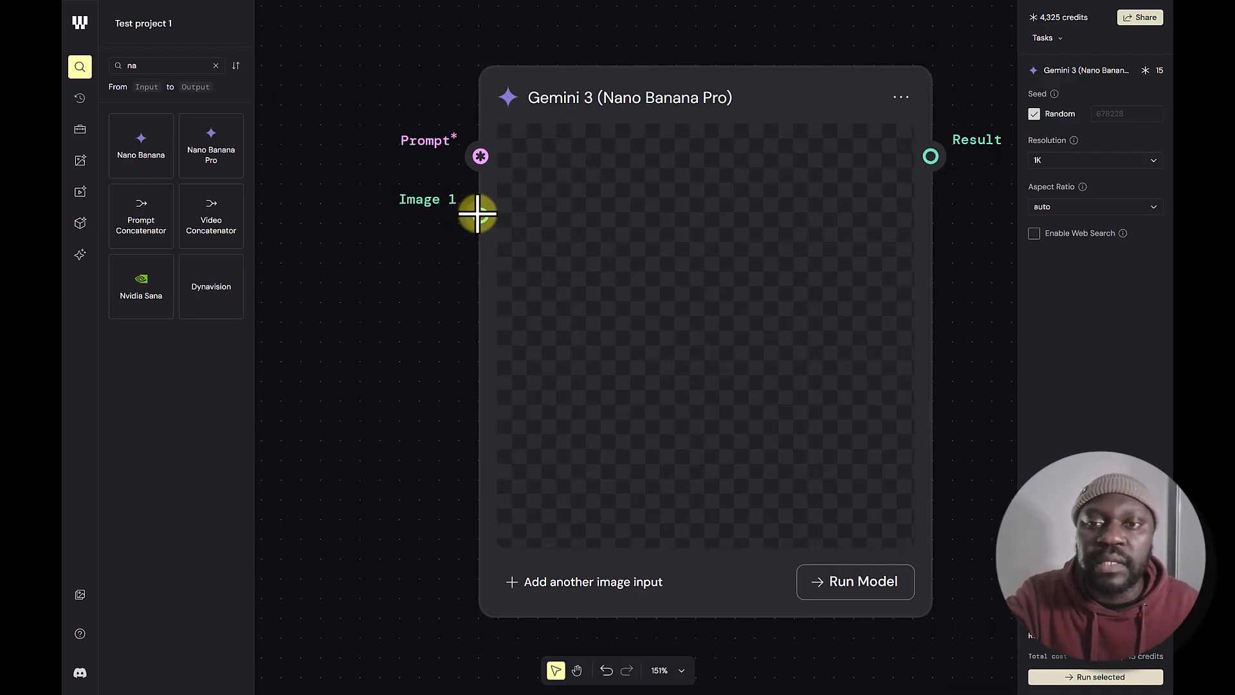
drag(480, 216, 412, 219)
click(368, 214)
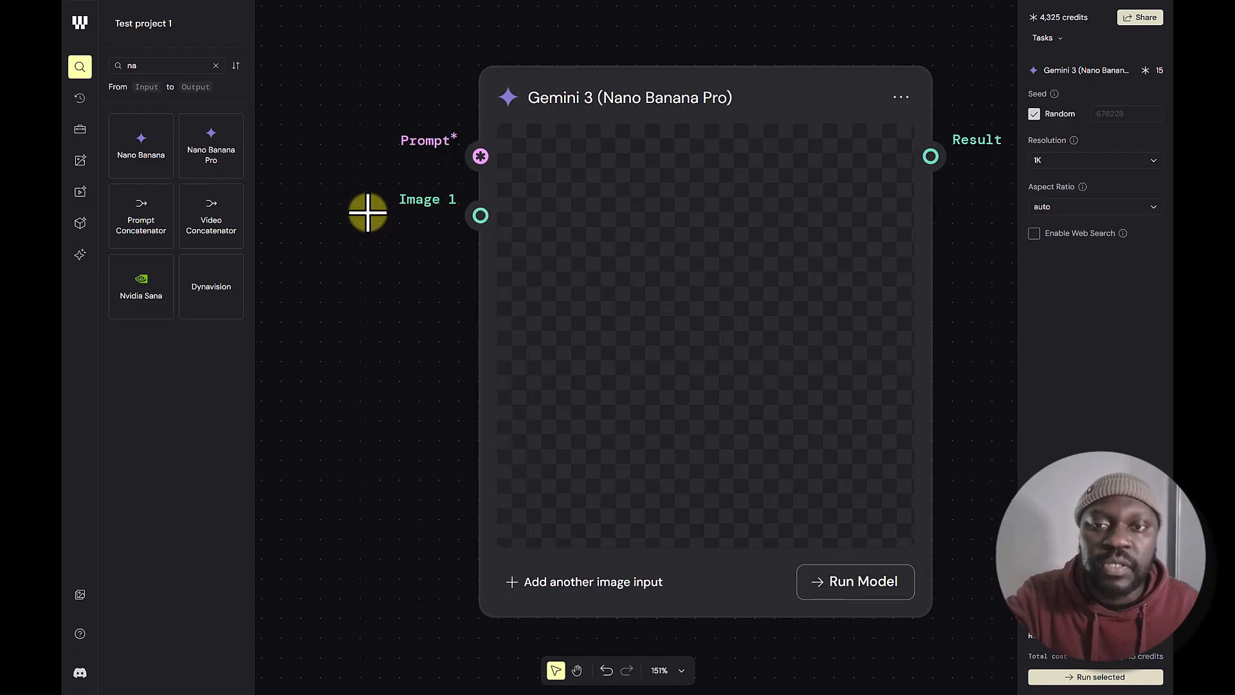
Try to run the Nano Banana Pro node without a connected prompt and inspect how its two inputs are marked
click(877, 586)
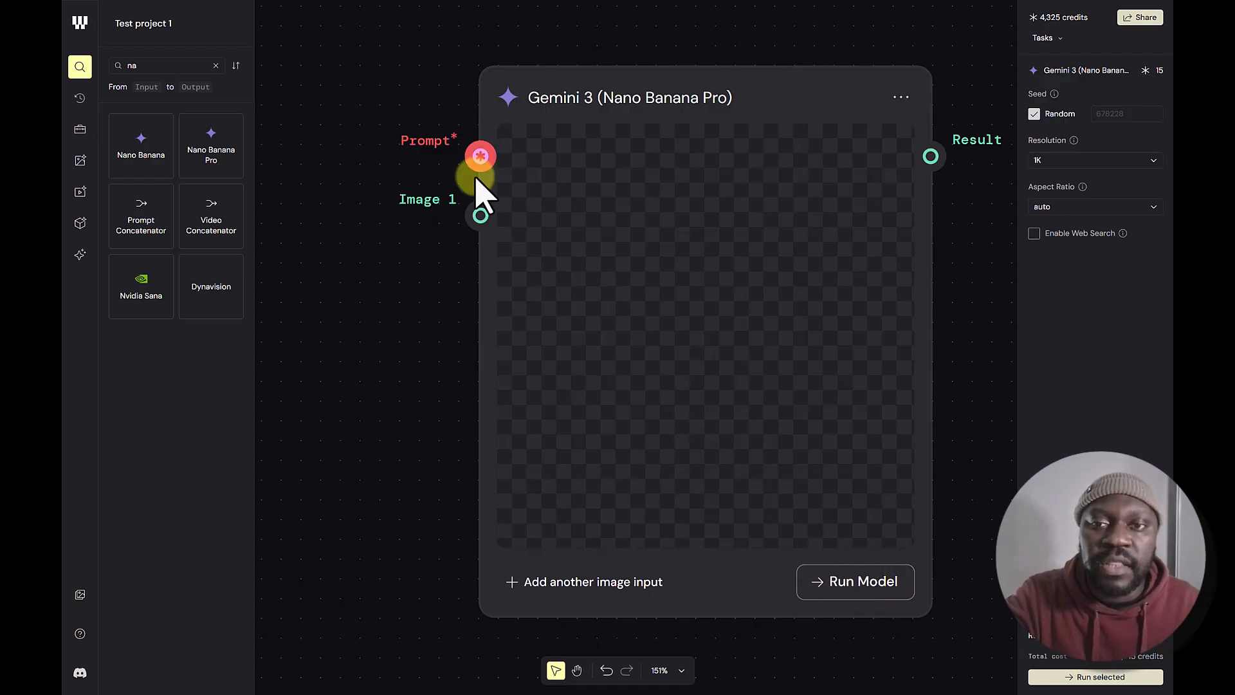
scroll(480, 183, up, 3)
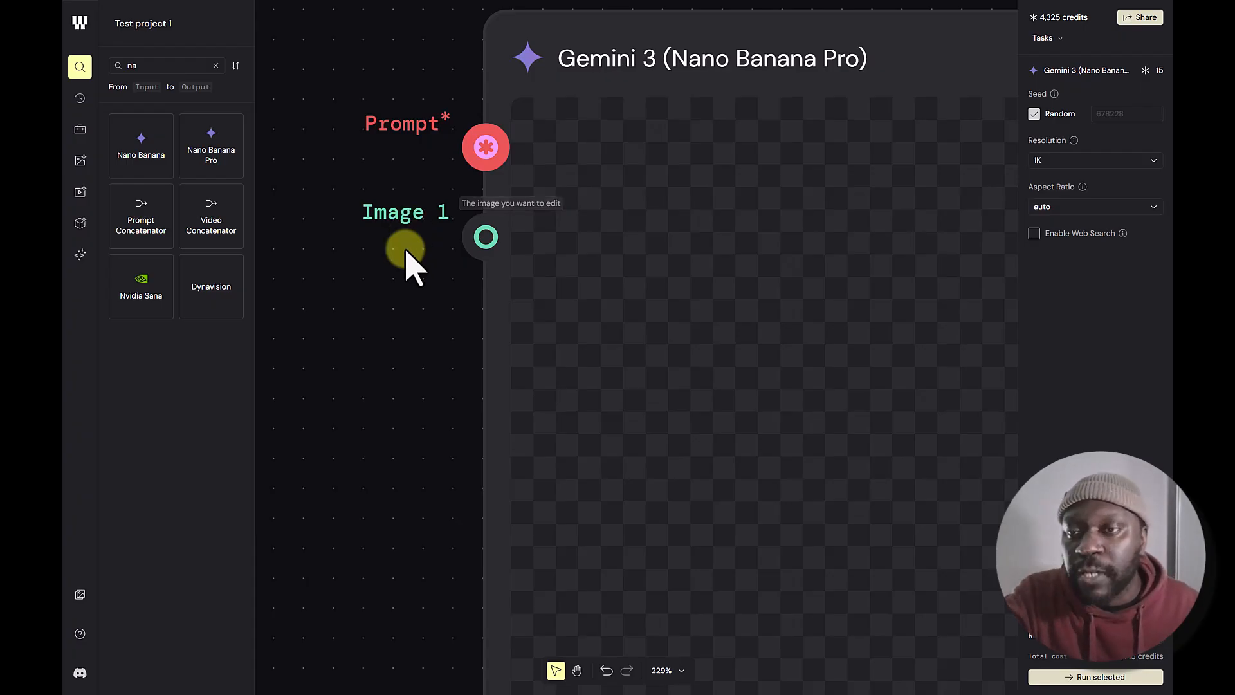
scroll(406, 257, down, 5)
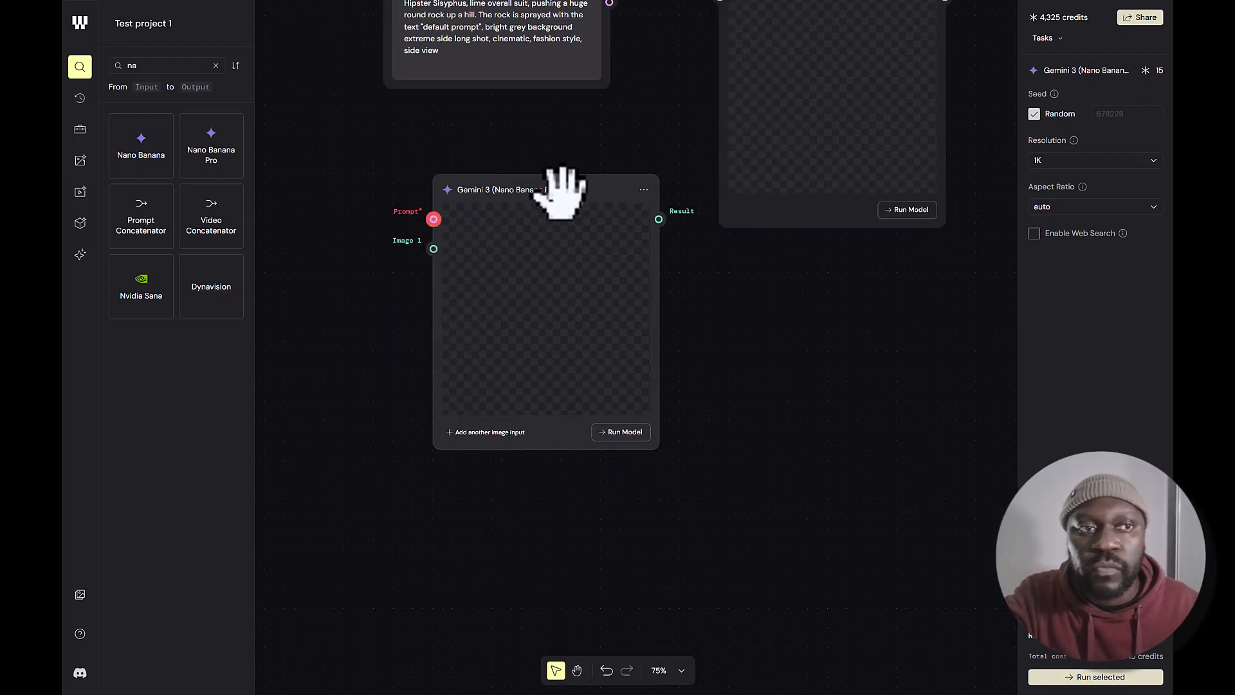
Close the model search and delete the Nano Banana Pro node from the canvas
drag(565, 188, 511, 177)
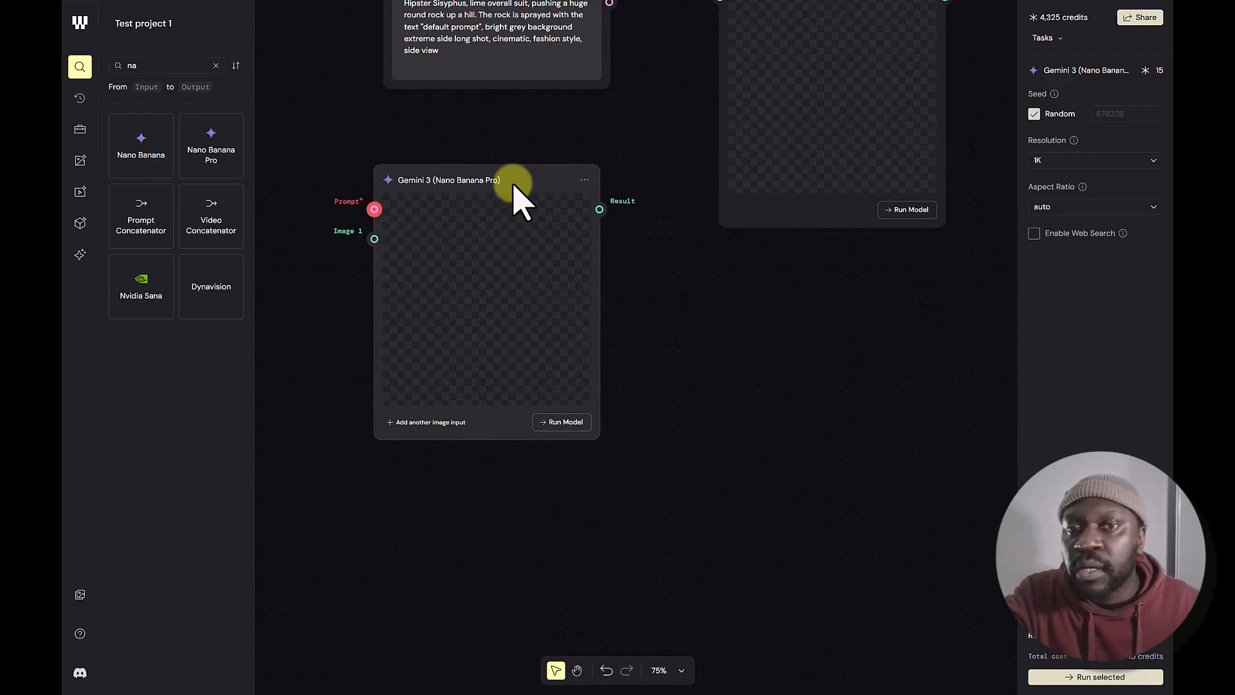
click(78, 67)
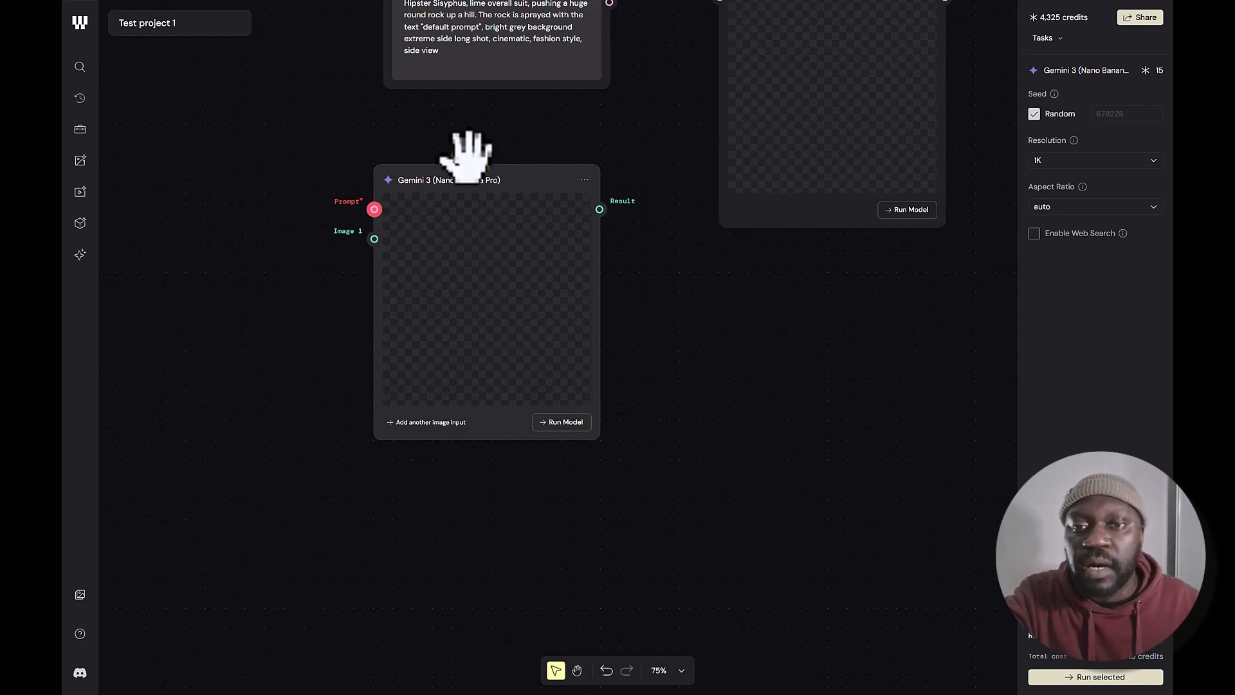
key(Delete)
Connect the Prompt node's output to the prompt input of the GPT Image 1.5 node
click(545, 178)
scroll(544, 173, up, 5)
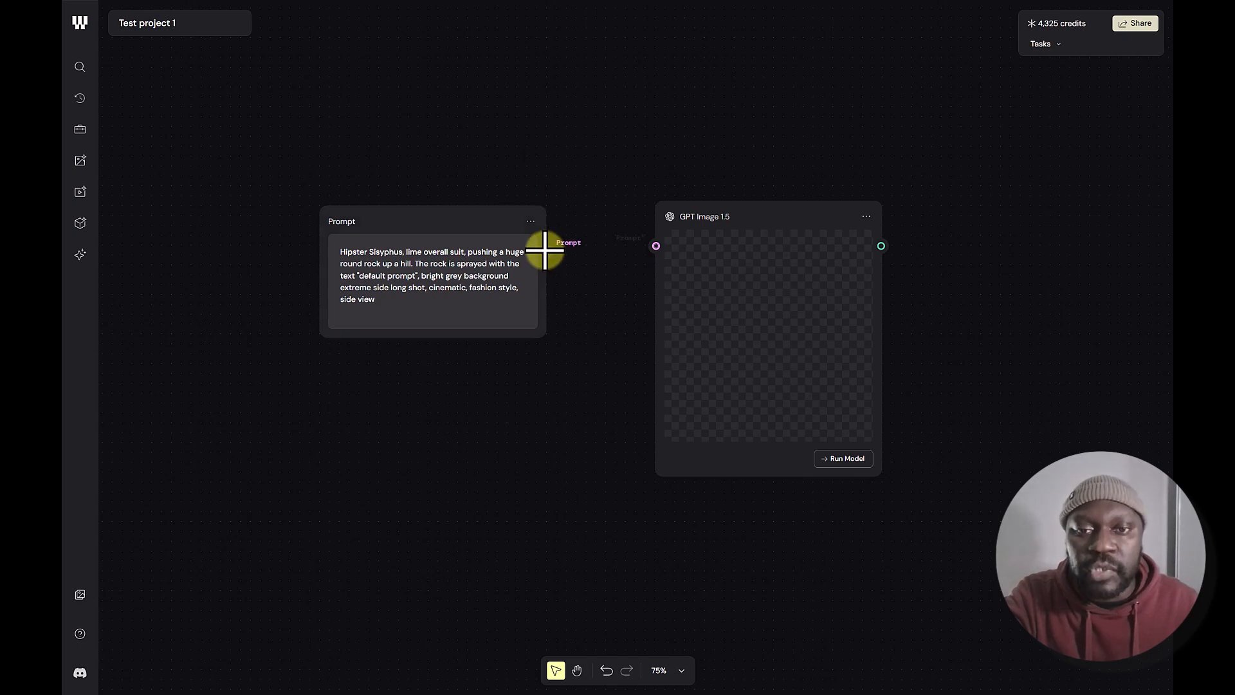
drag(546, 251, 656, 247)
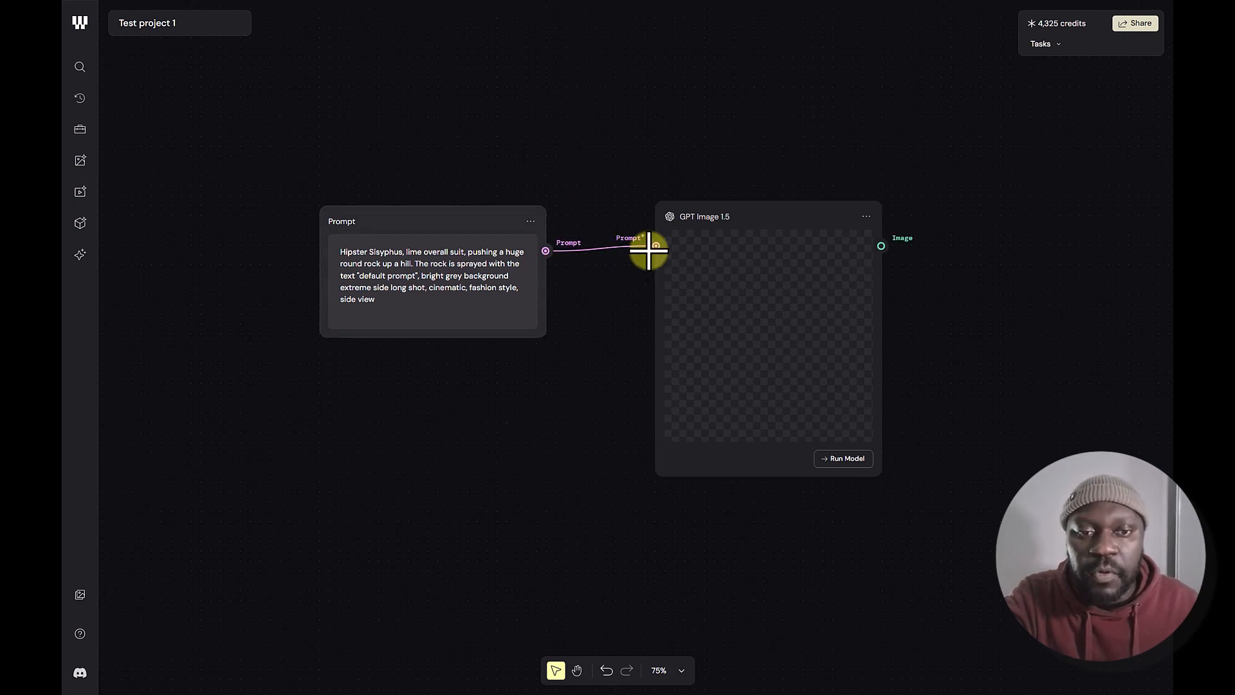
Replace the text in the Prompt node with "An axolotl wearing a jetpack collects coins in a 2d game"
click(433, 255)
key(ctrl+a)
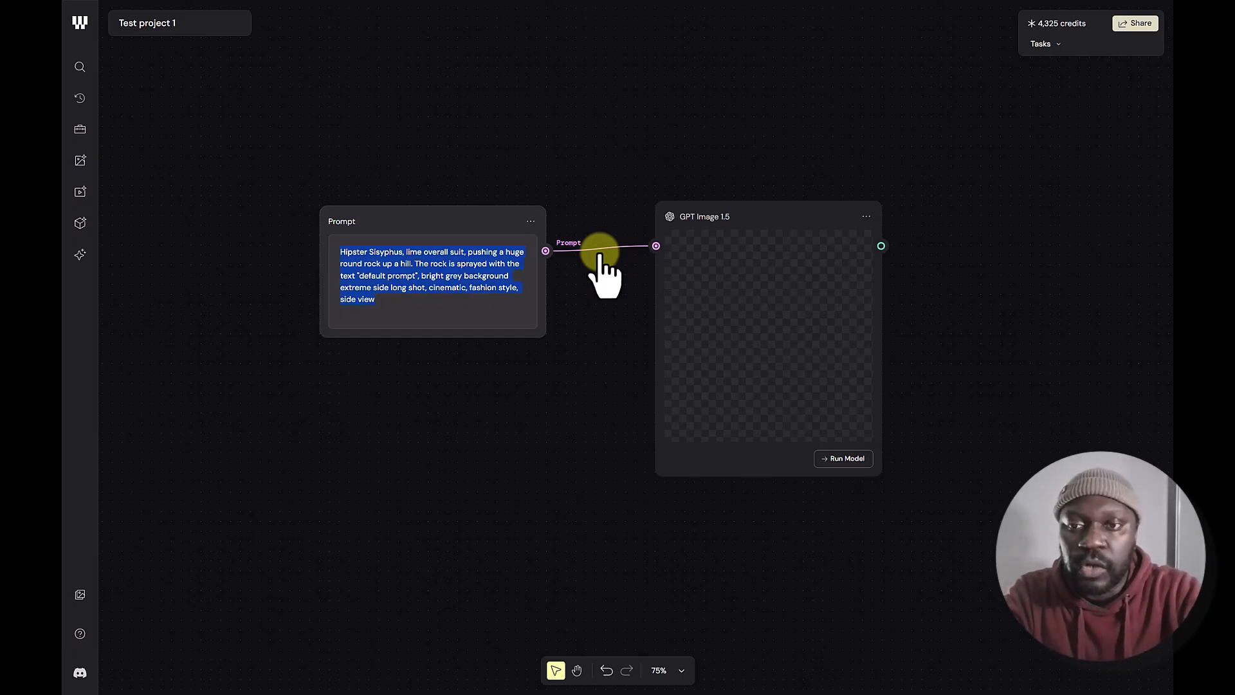
text(An)
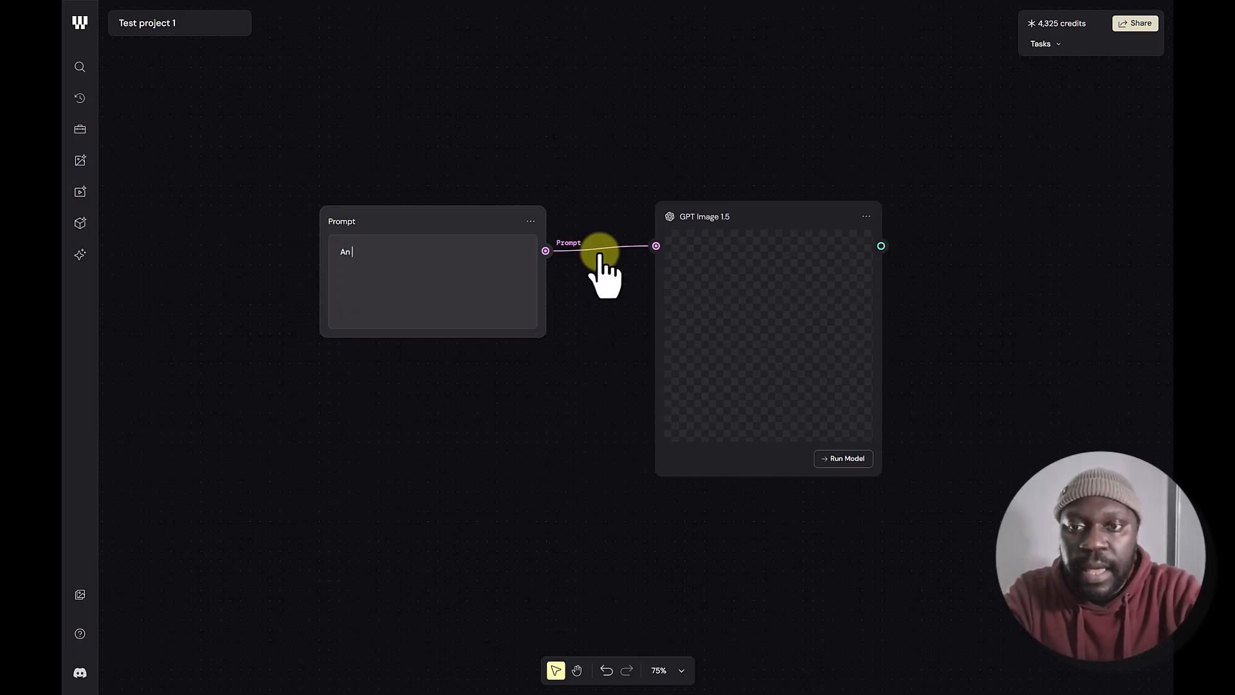
text( axo)
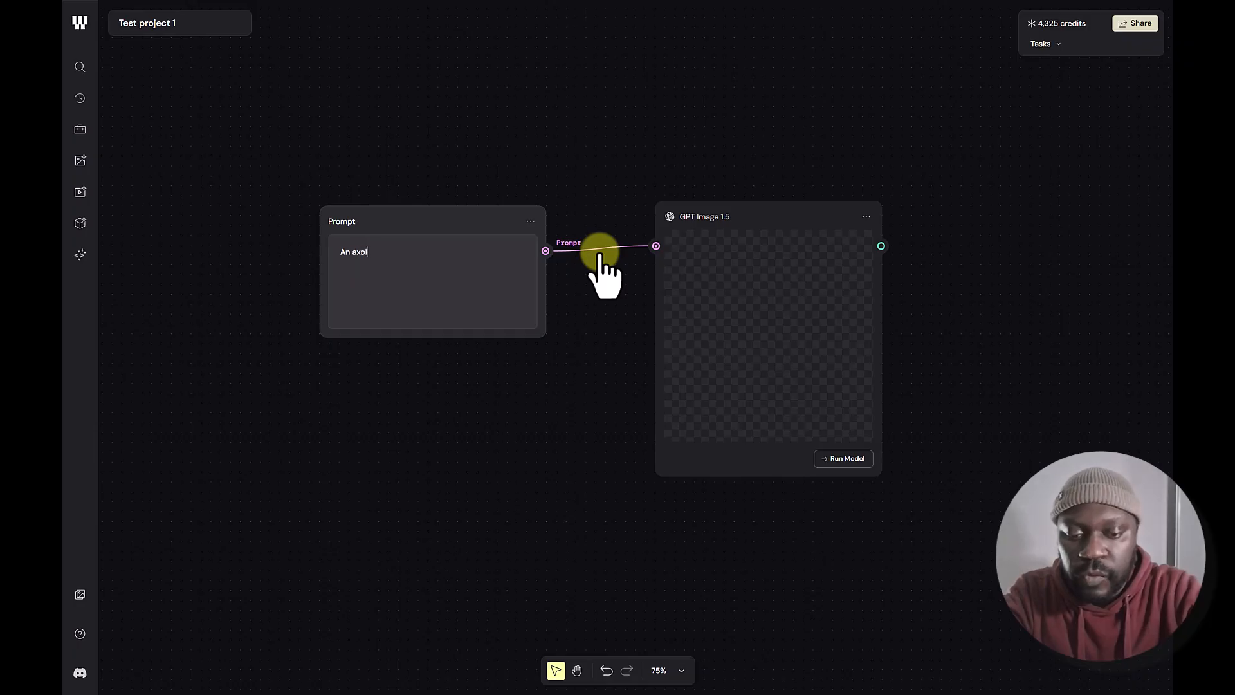
text(lotl)
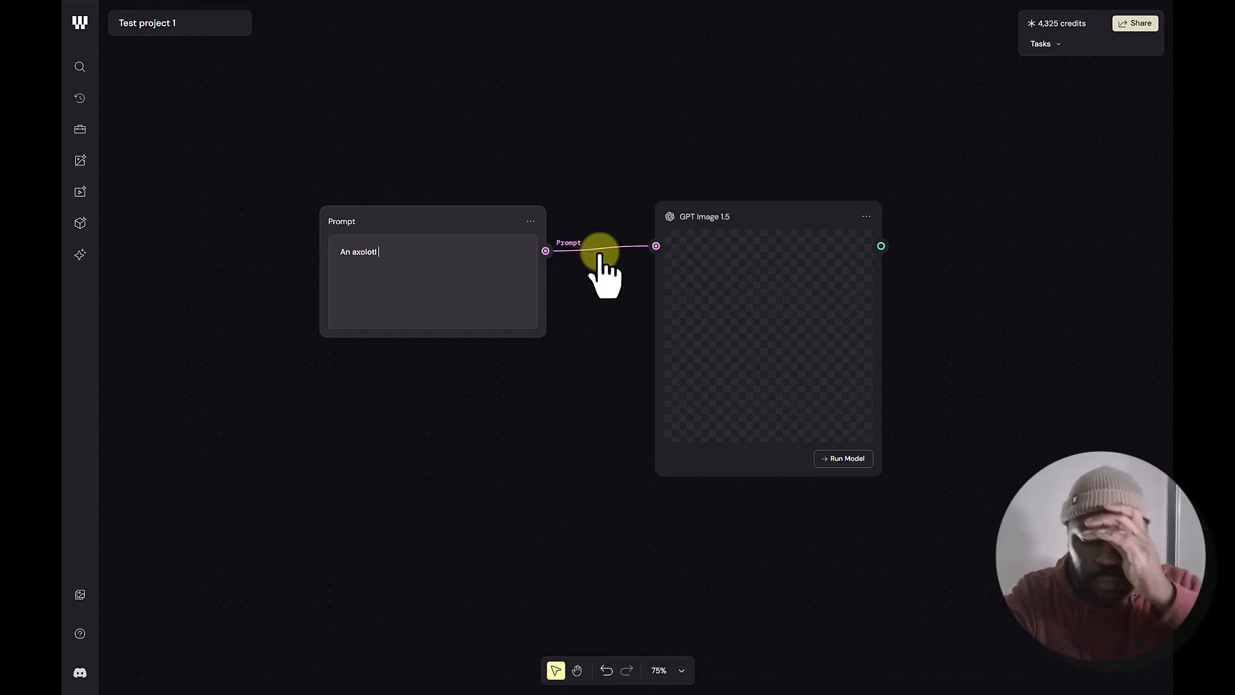
text( wearin)
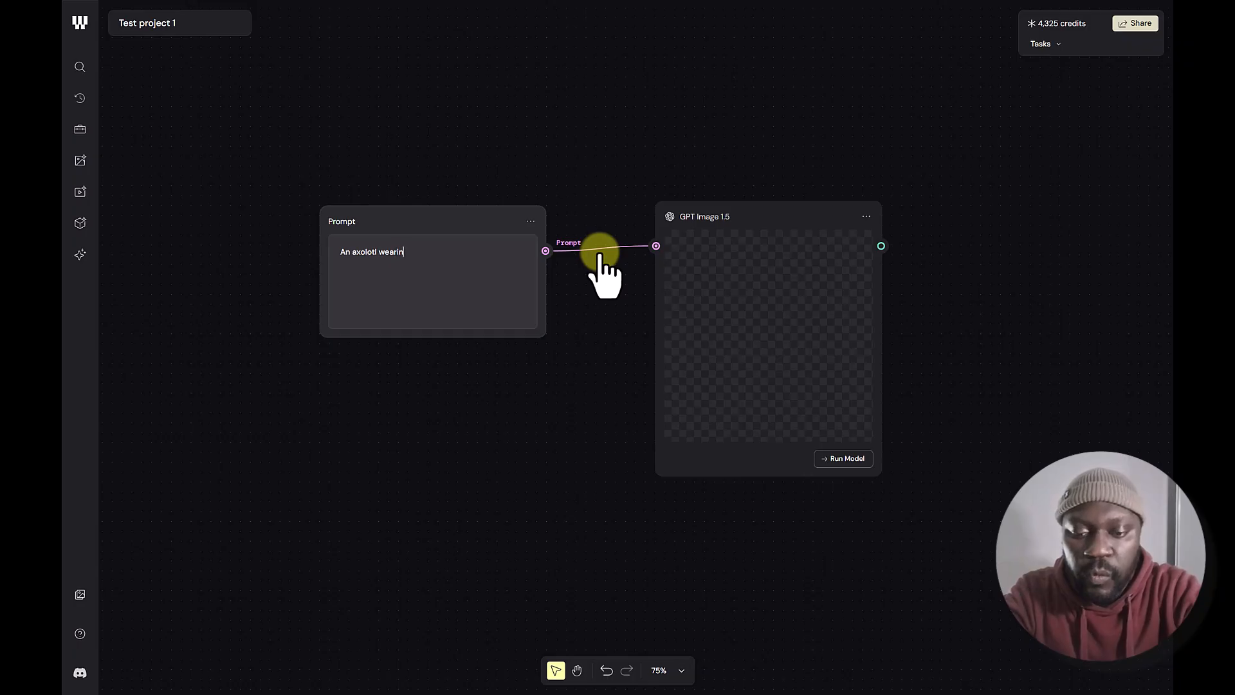
text(g a jet)
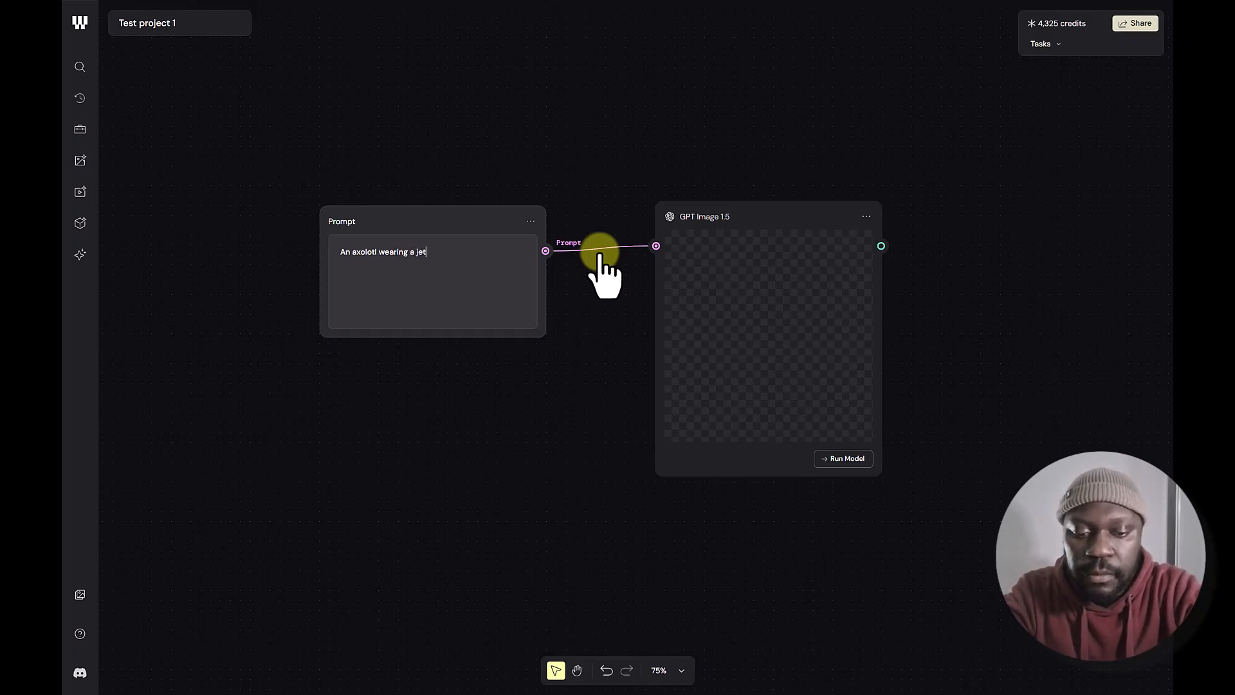
text(pack)
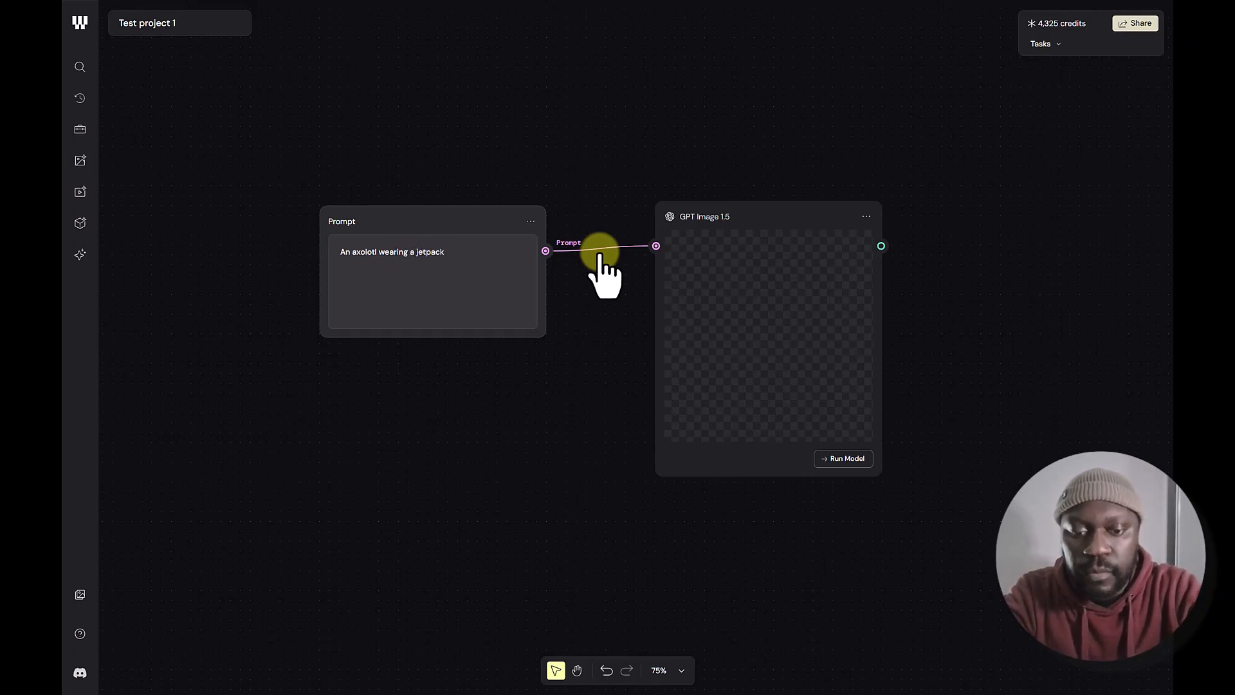
text( collect)
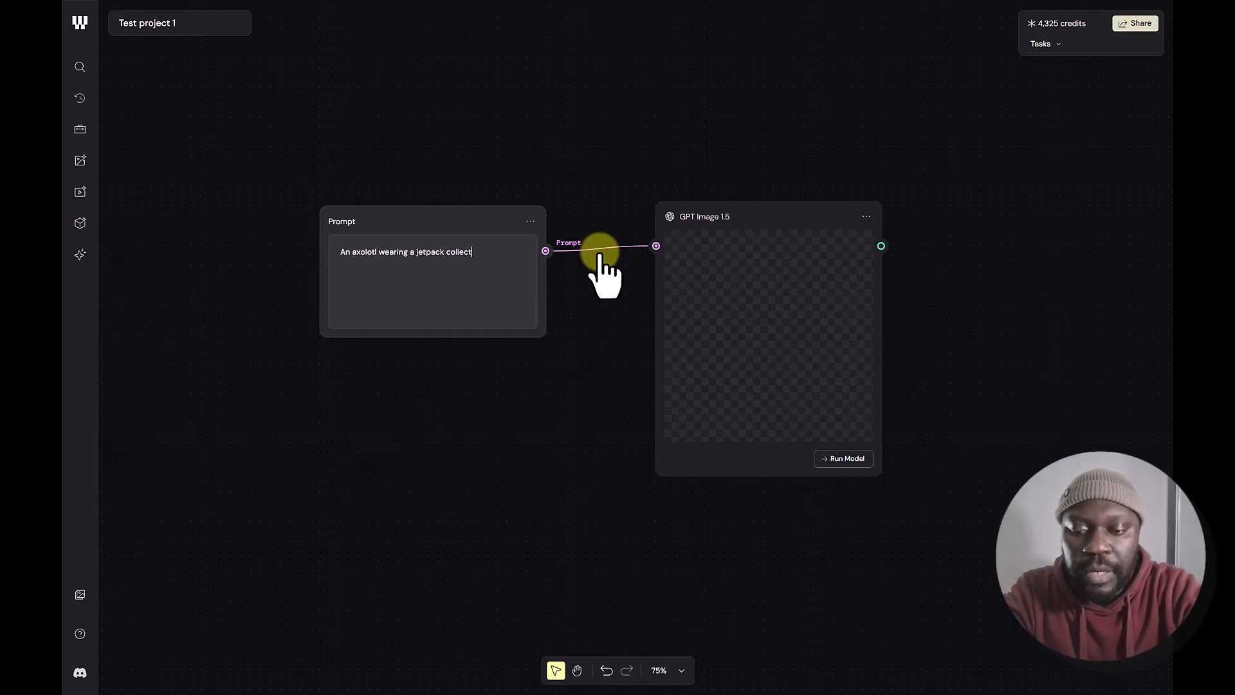
text(s coins in a 2d)
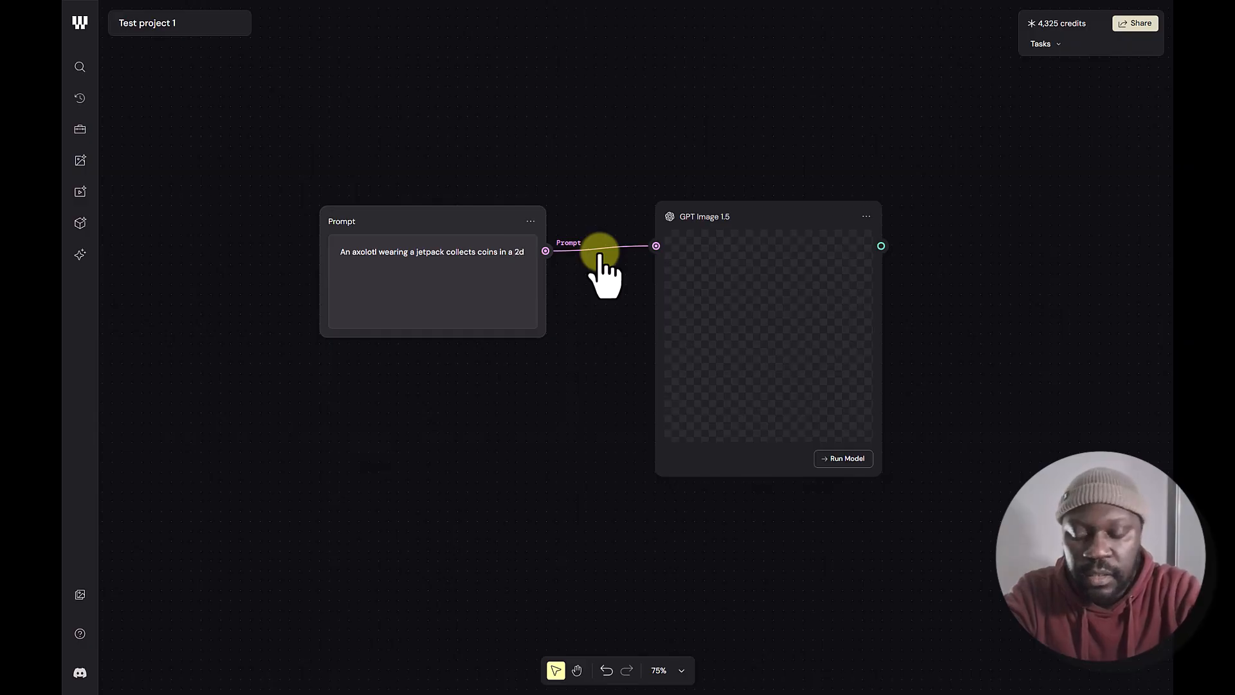
text( game)
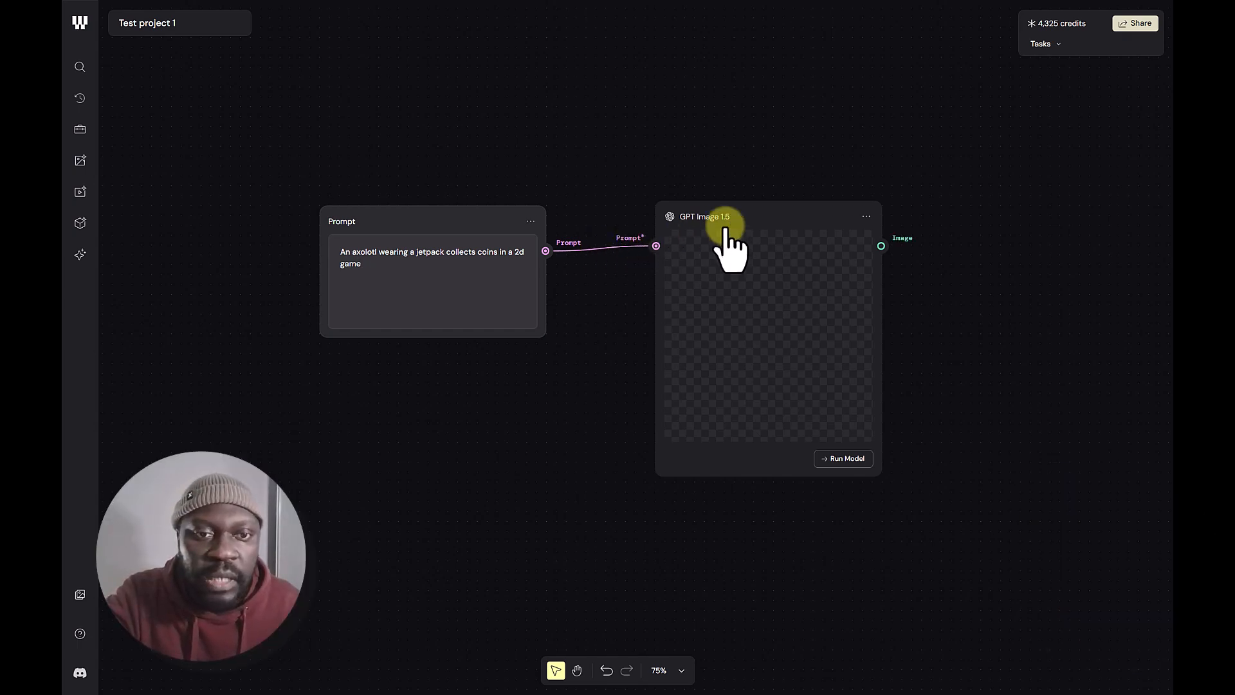
Move the GPT Image 1.5 node level with the Prompt node so the connection runs straight, keeping the image node selected
drag(812, 210, 806, 215)
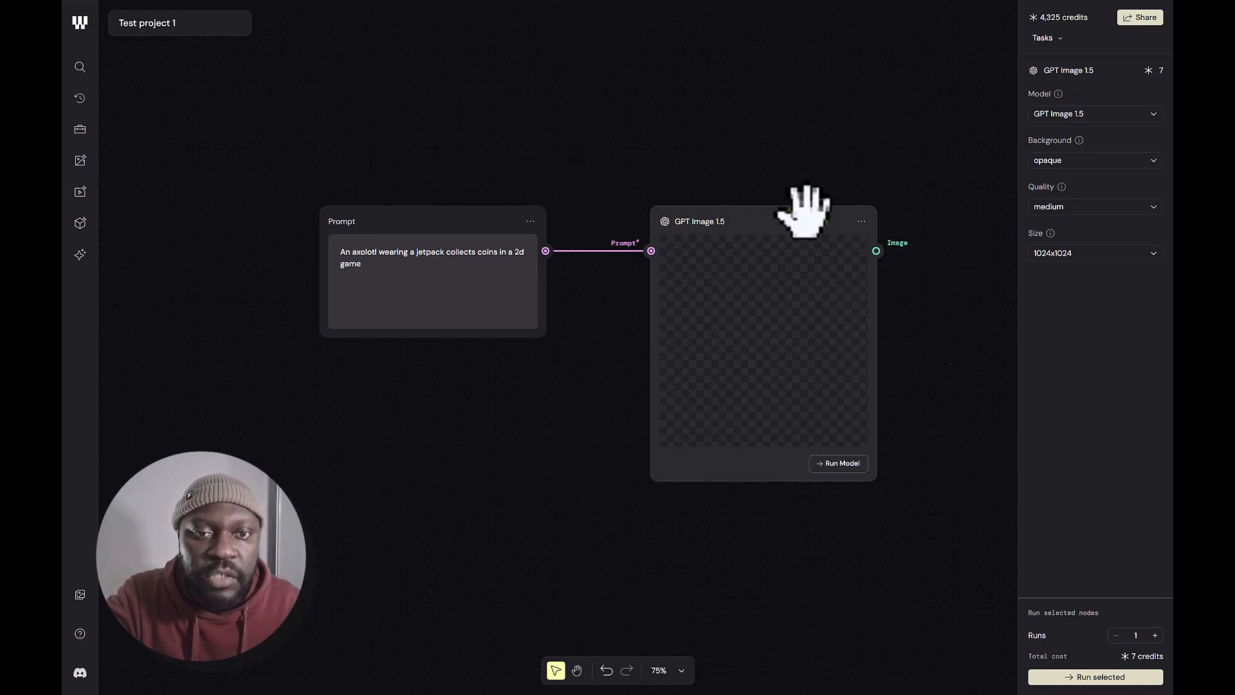
scroll(804, 212, up, 2)
scroll(799, 206, right, 3)
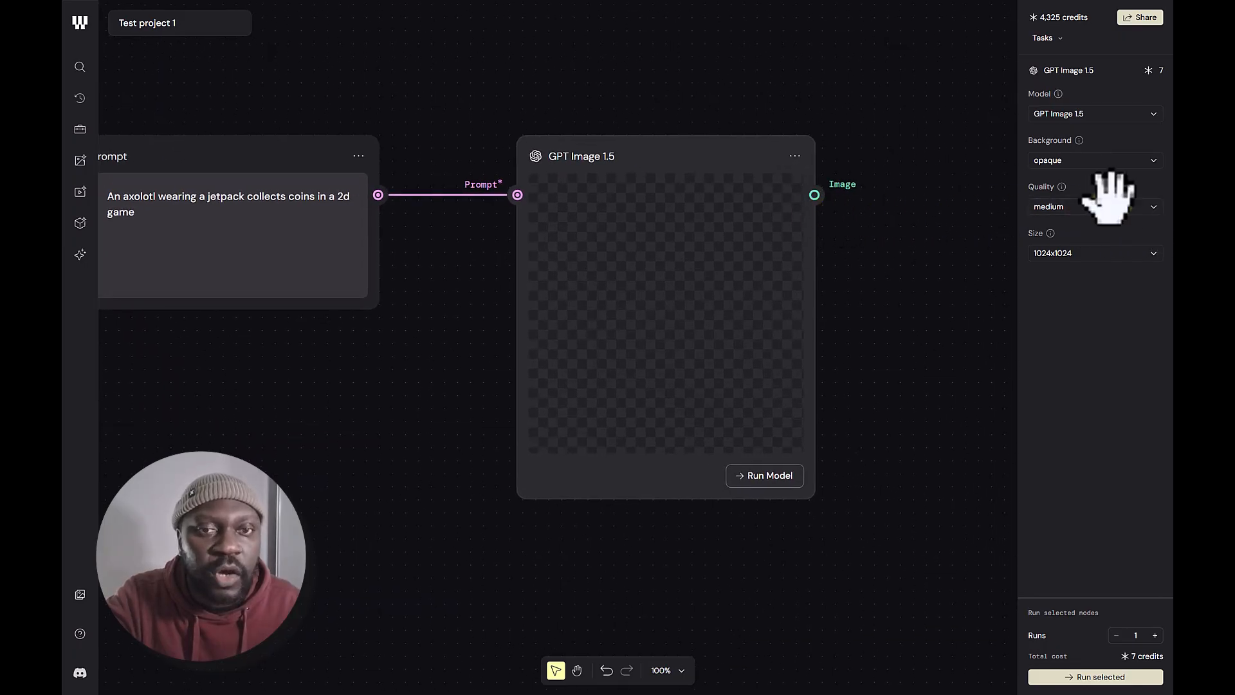
click(746, 173)
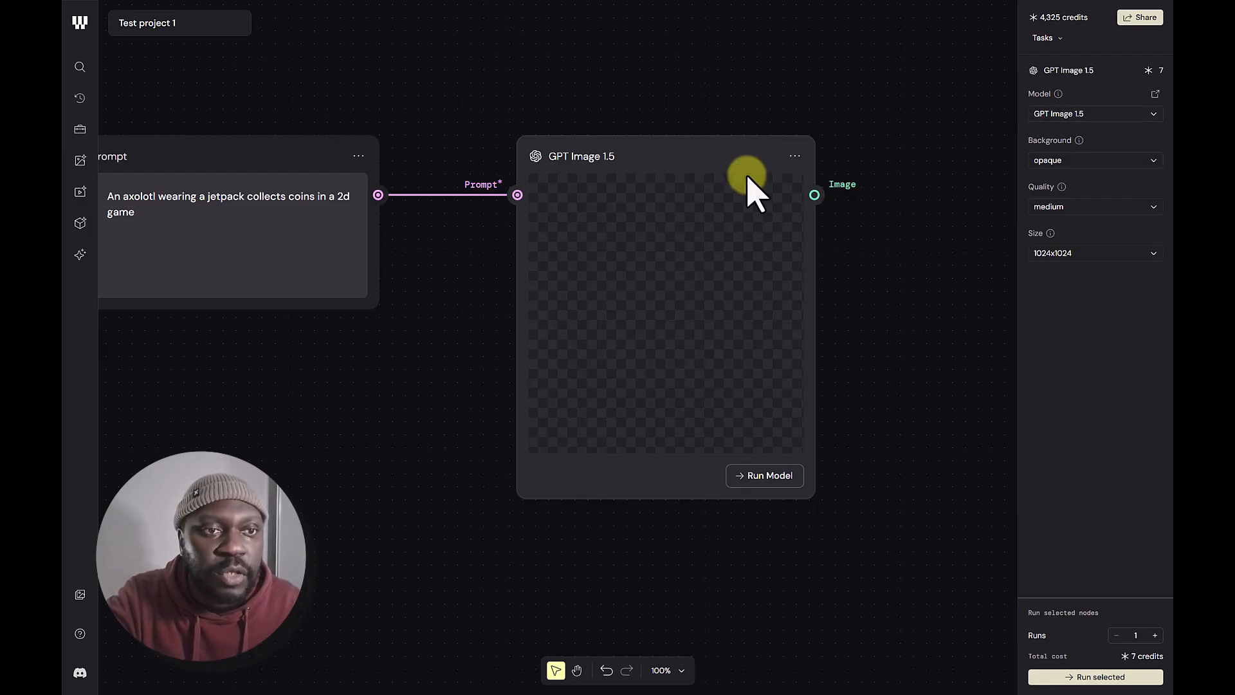
Review the Background and Quality options of GPT Image 1.5 and expose Quality as an input on the node
click(1110, 162)
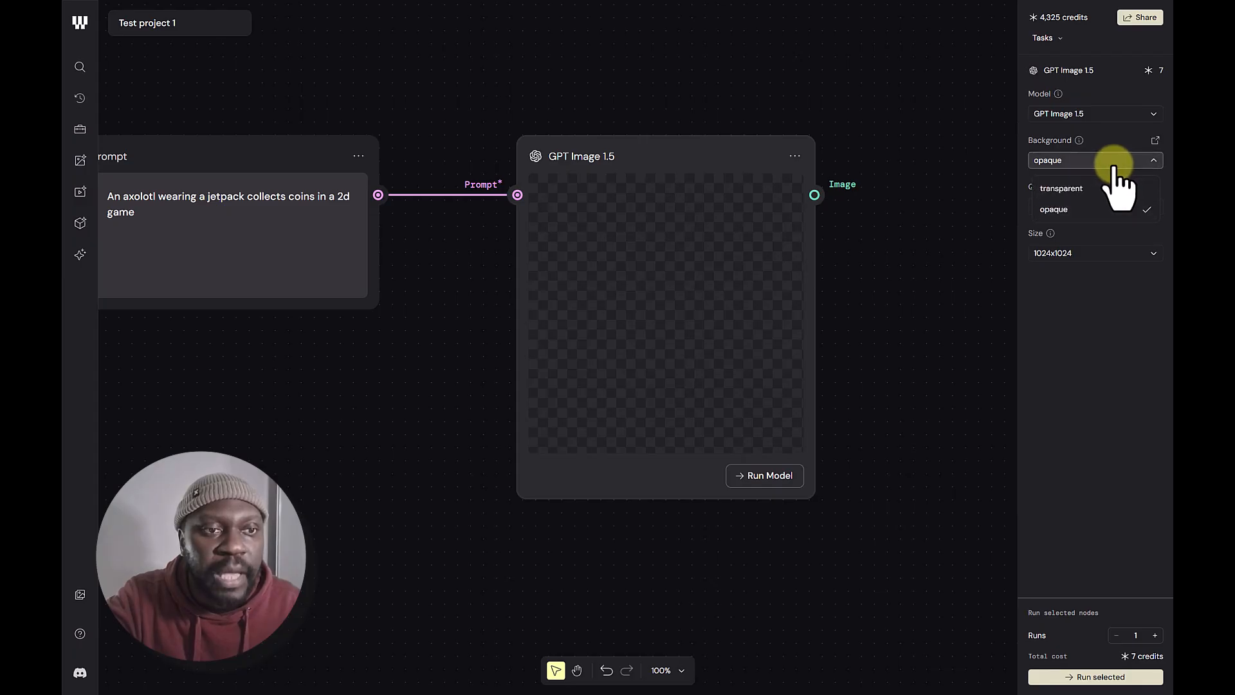
click(1117, 162)
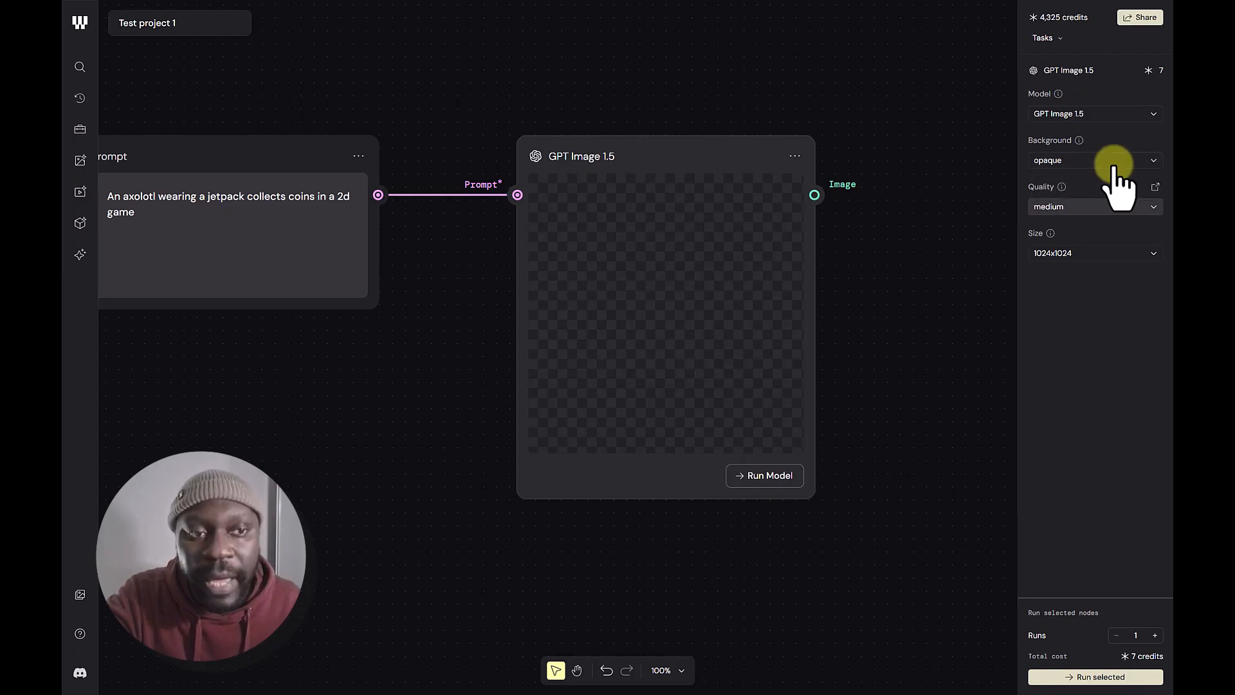
click(1125, 206)
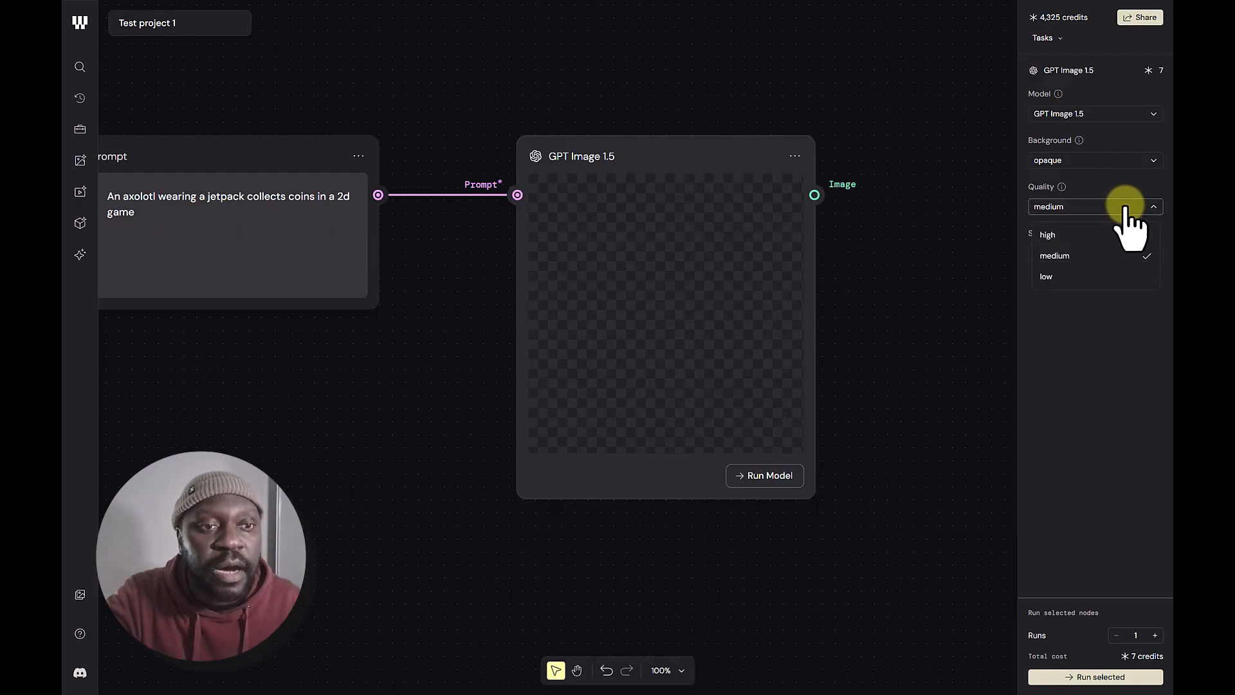
click(1133, 211)
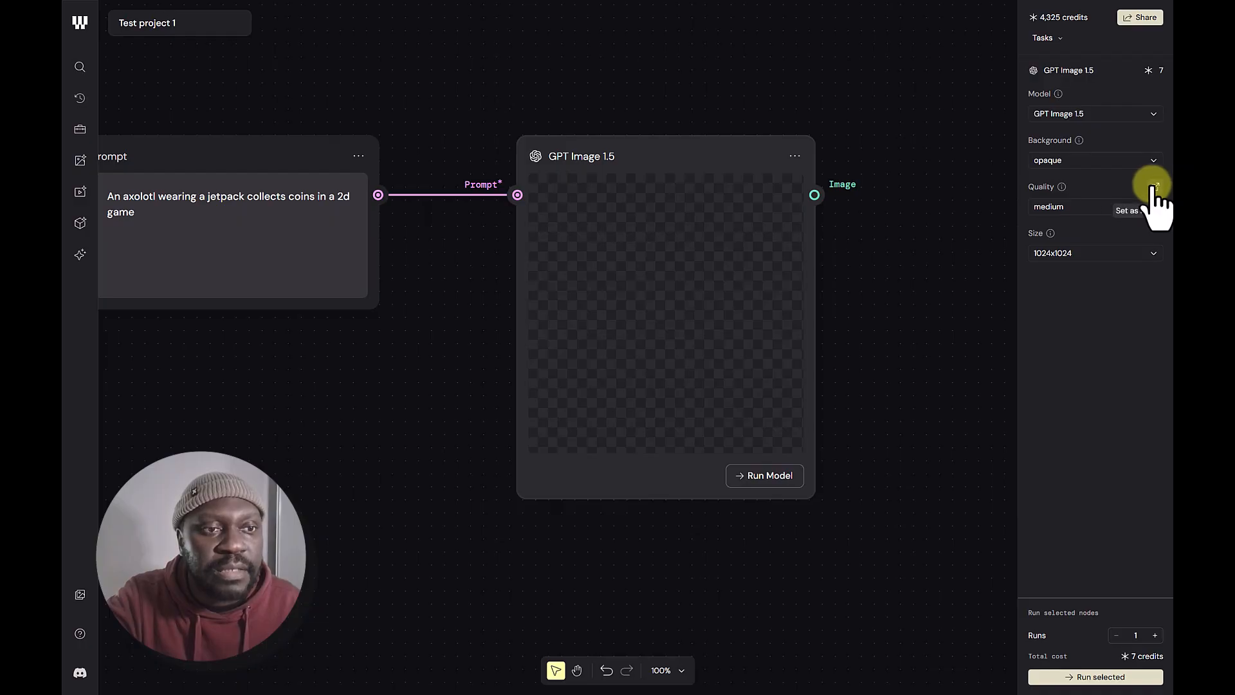
click(1154, 187)
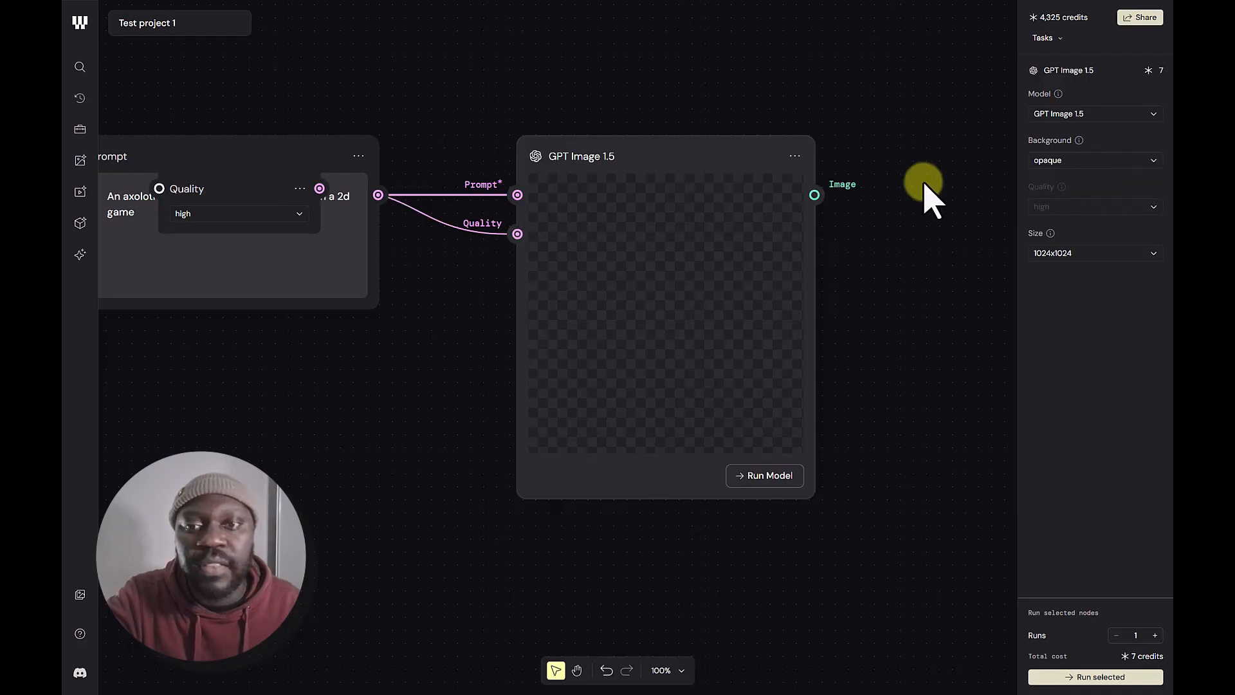
Move the Quality node below the Prompt node and set its value to medium
click(280, 196)
drag(280, 196, 444, 319)
click(458, 363)
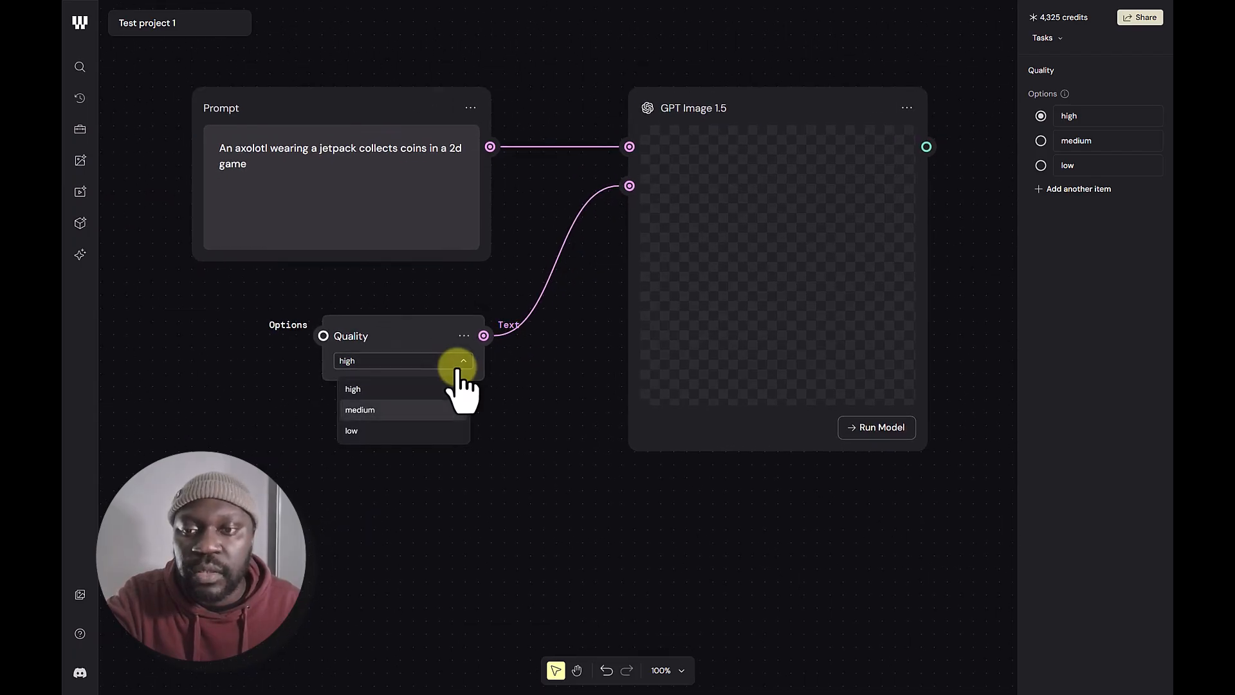
click(577, 351)
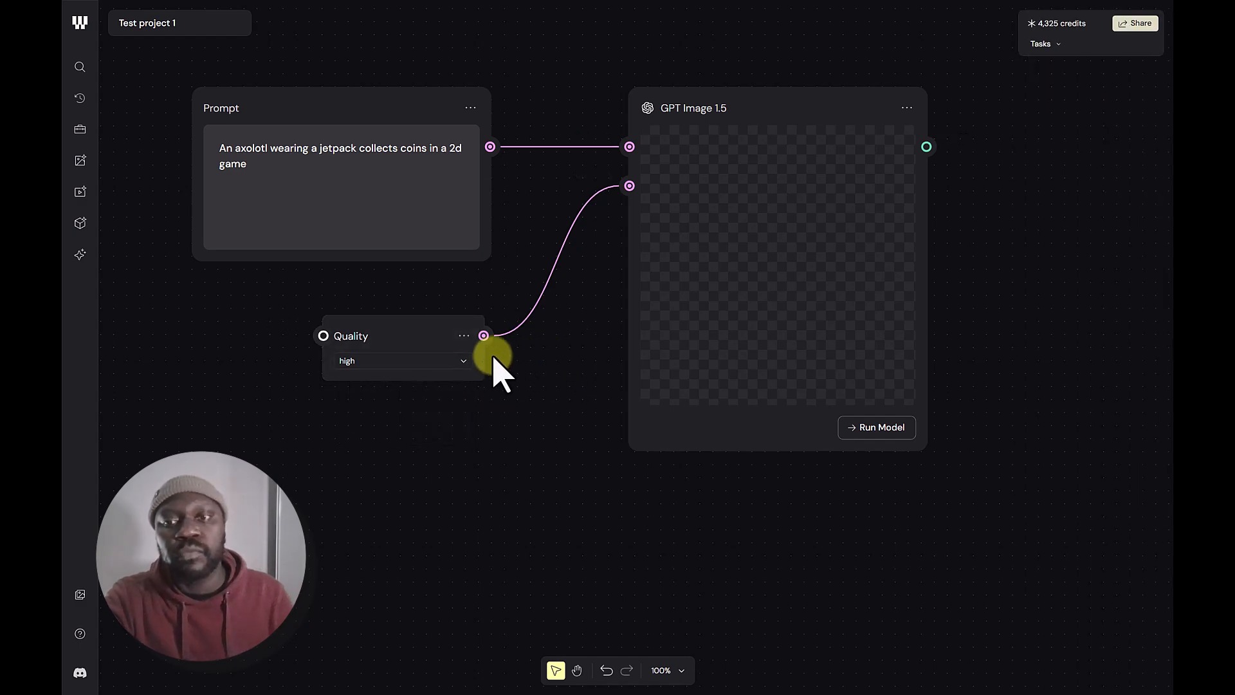
click(447, 362)
click(444, 362)
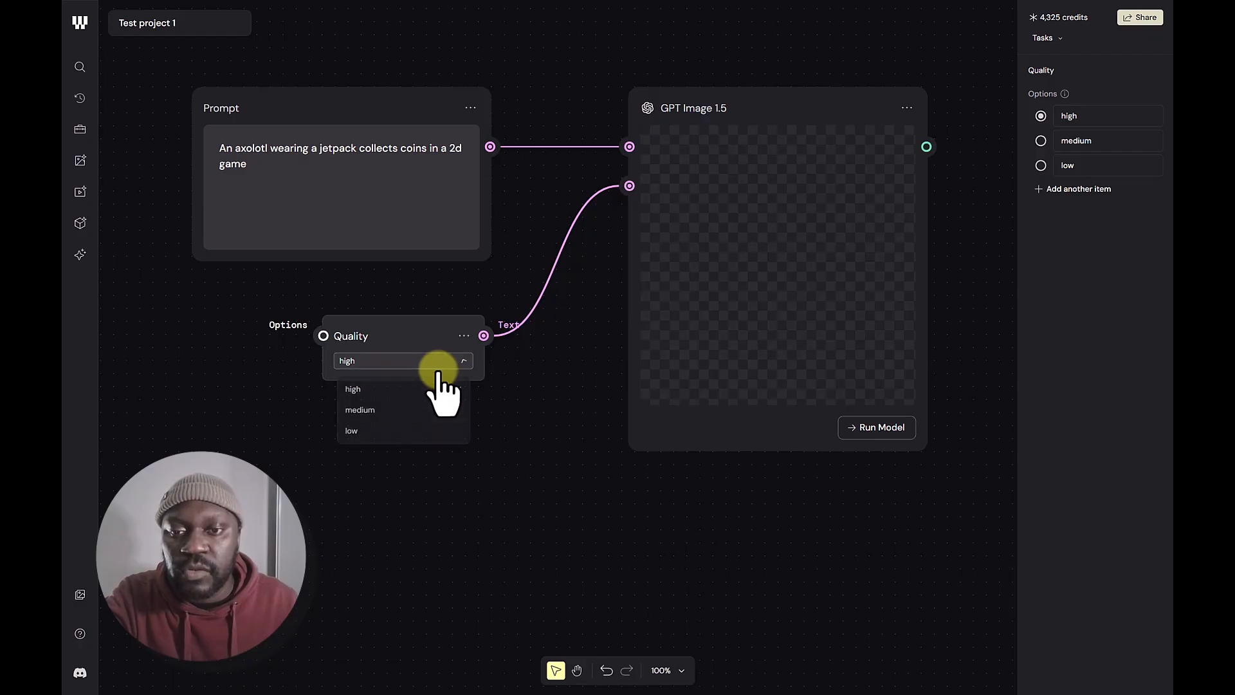
click(425, 409)
click(569, 405)
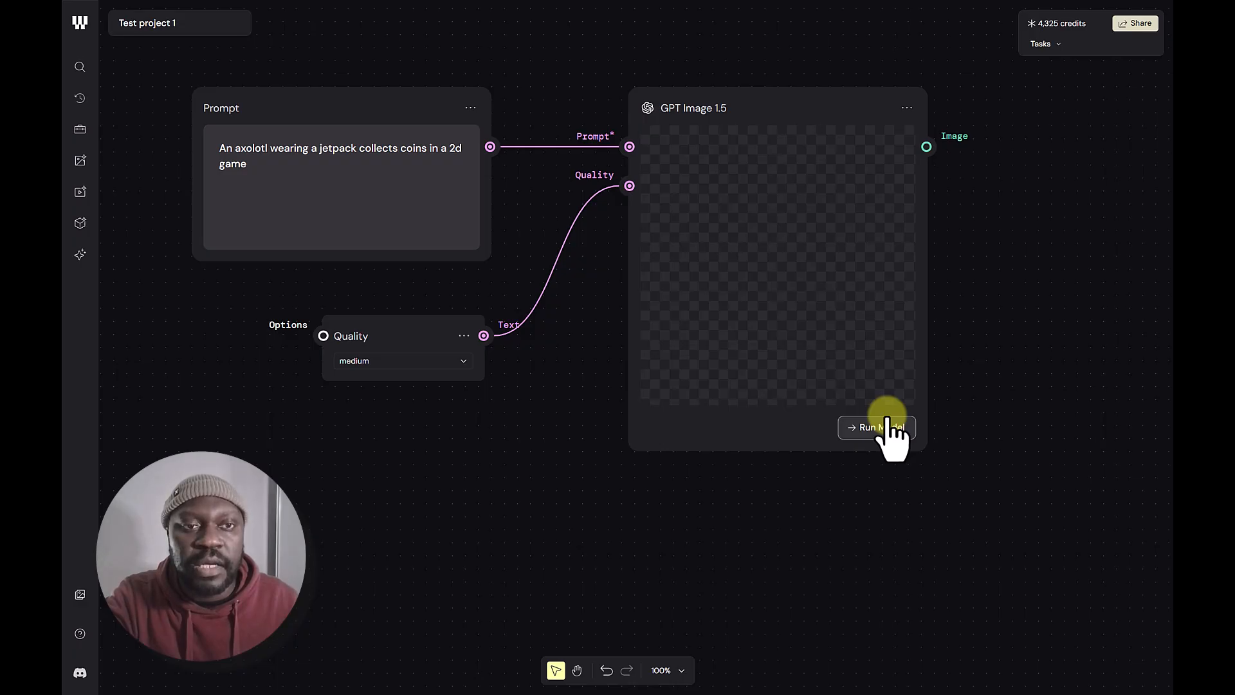
Try a run count of 4 for the GPT Image 1.5 node and return it to 1
click(808, 108)
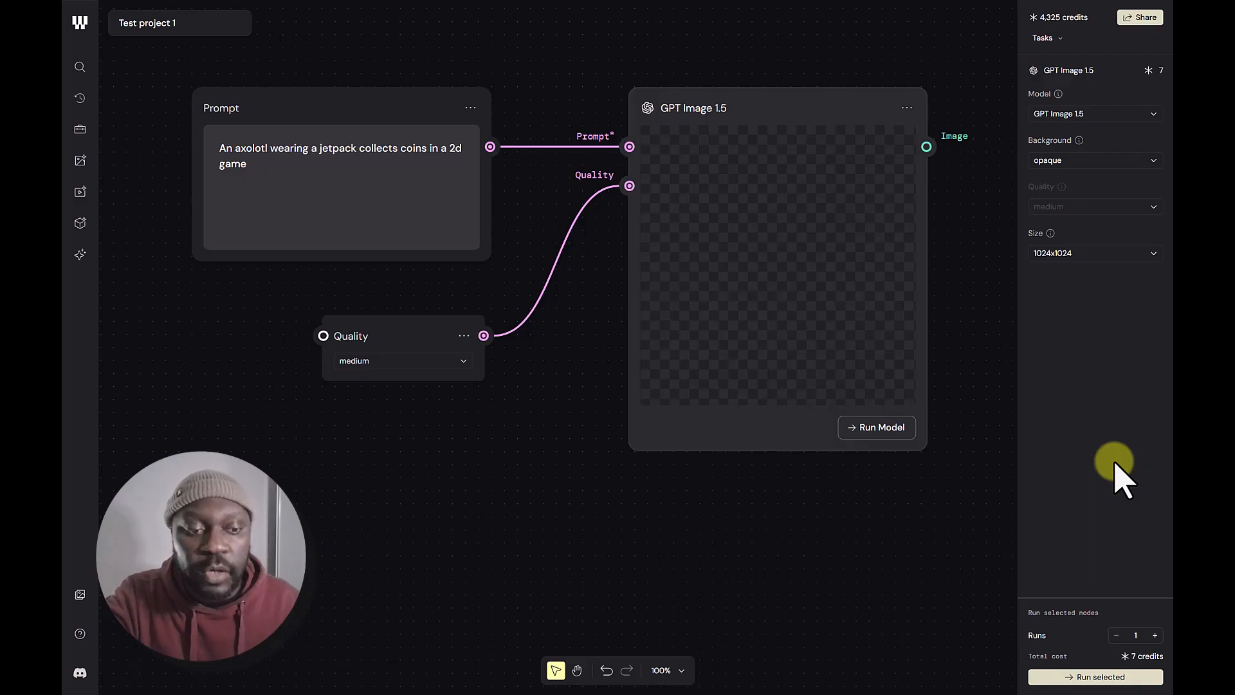
click(1155, 636)
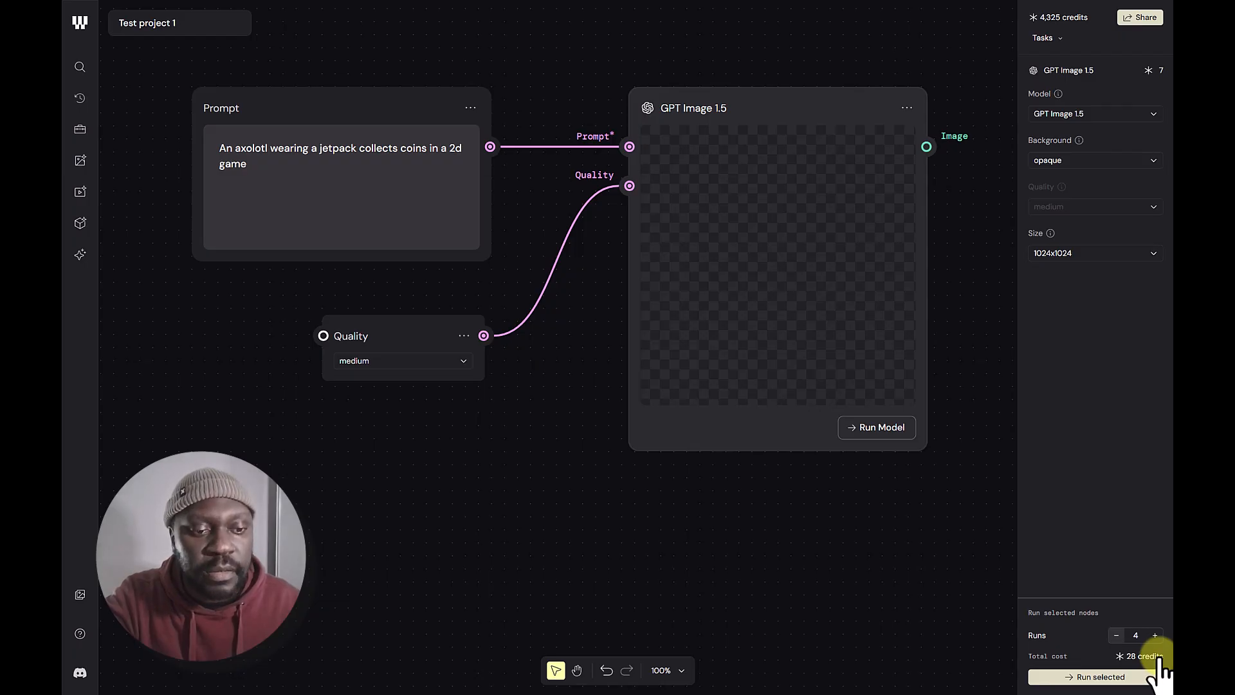
click(1112, 635)
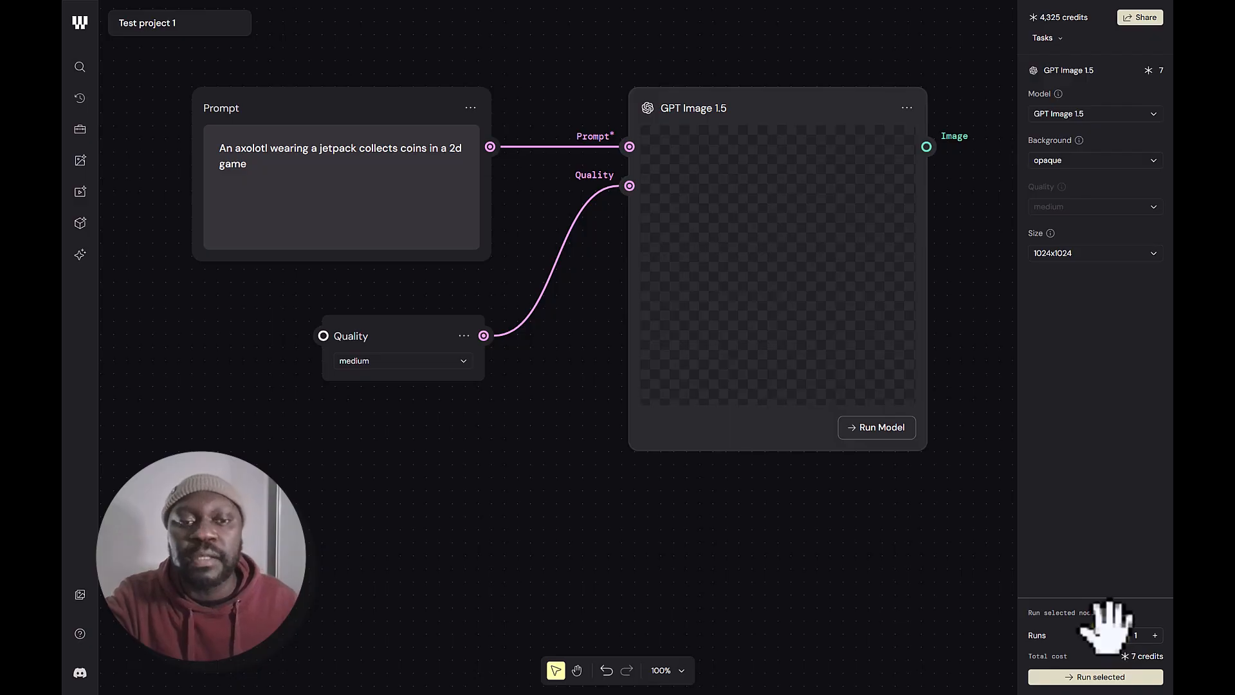
Run the GPT Image 1.5 model and inspect the generated axolotl game image up close
click(880, 437)
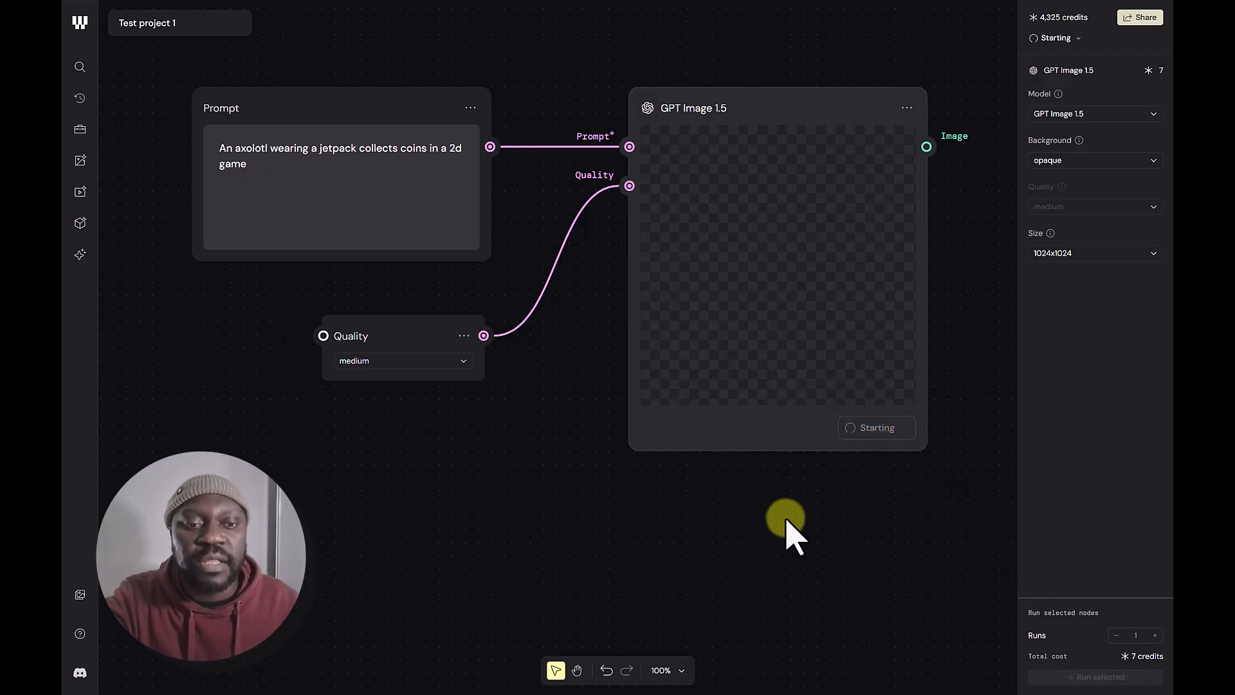
scroll(780, 526, down, 2)
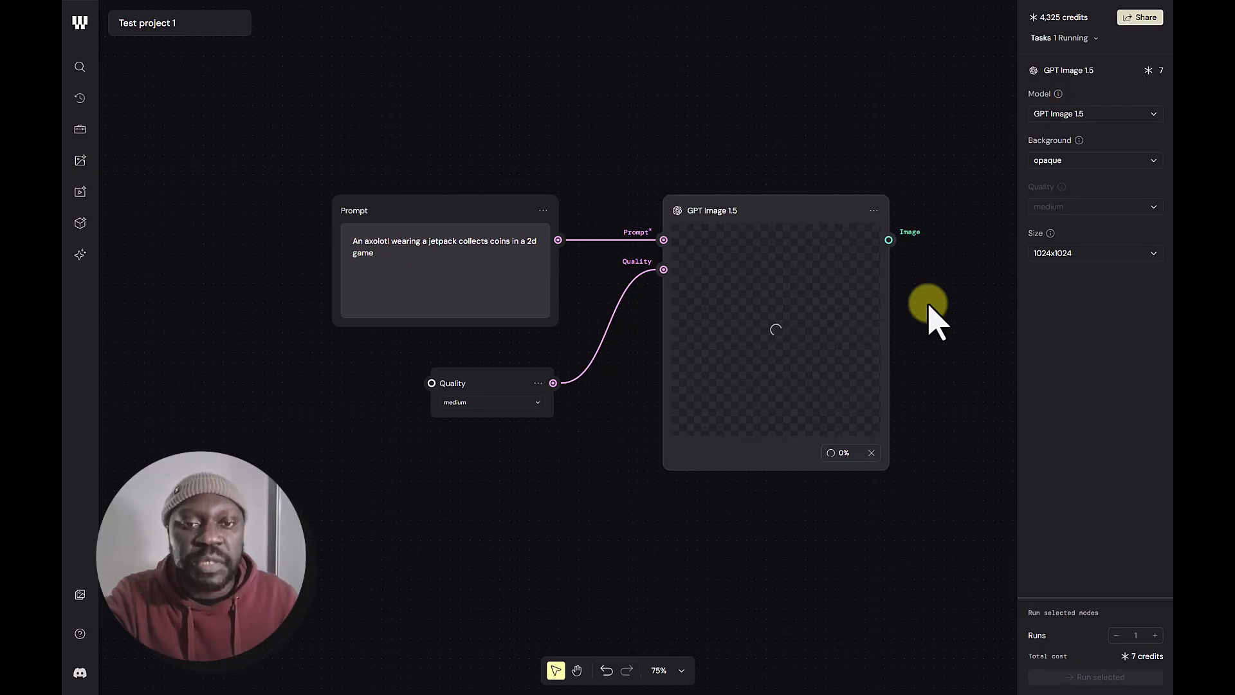
drag(918, 323, 859, 315)
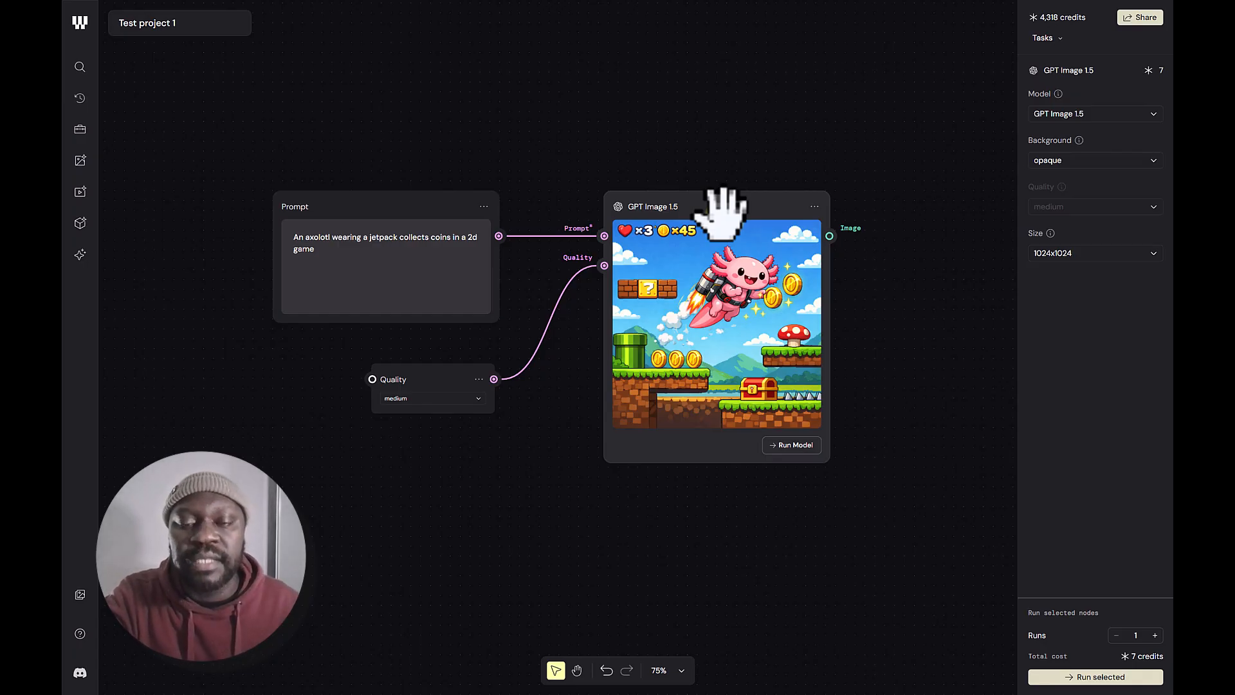
mouse_move(697, 243)
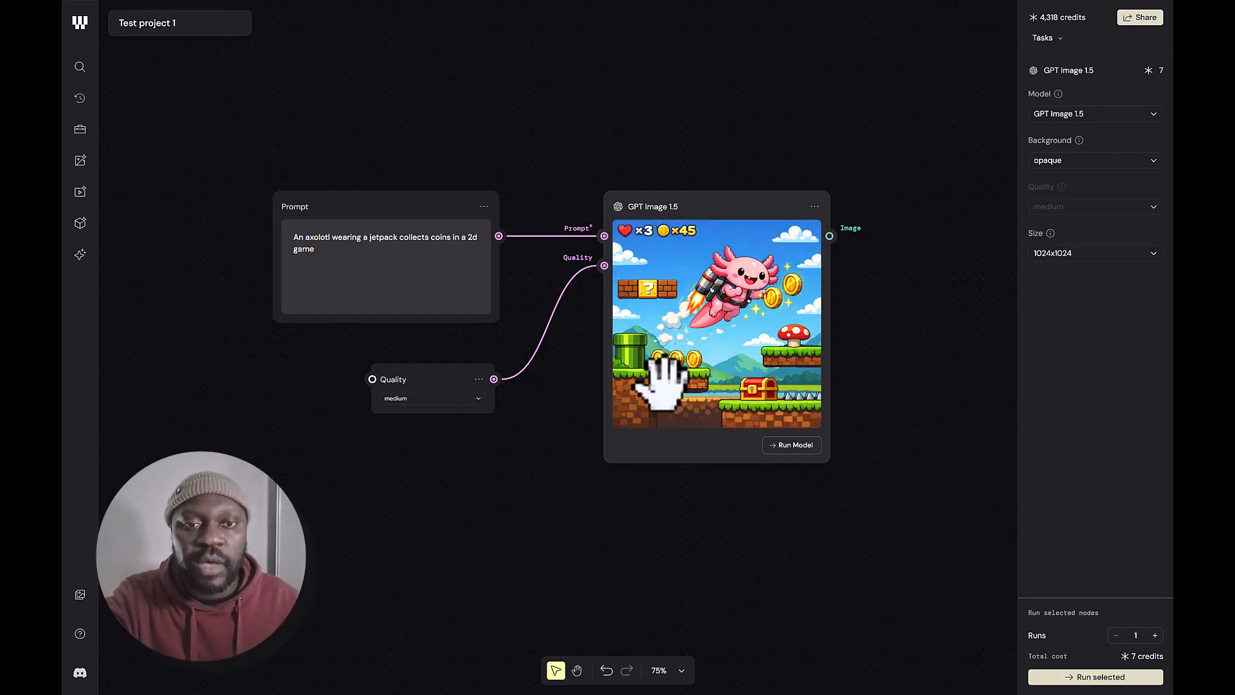
scroll(669, 412, up, 4)
scroll(672, 418, down, 2)
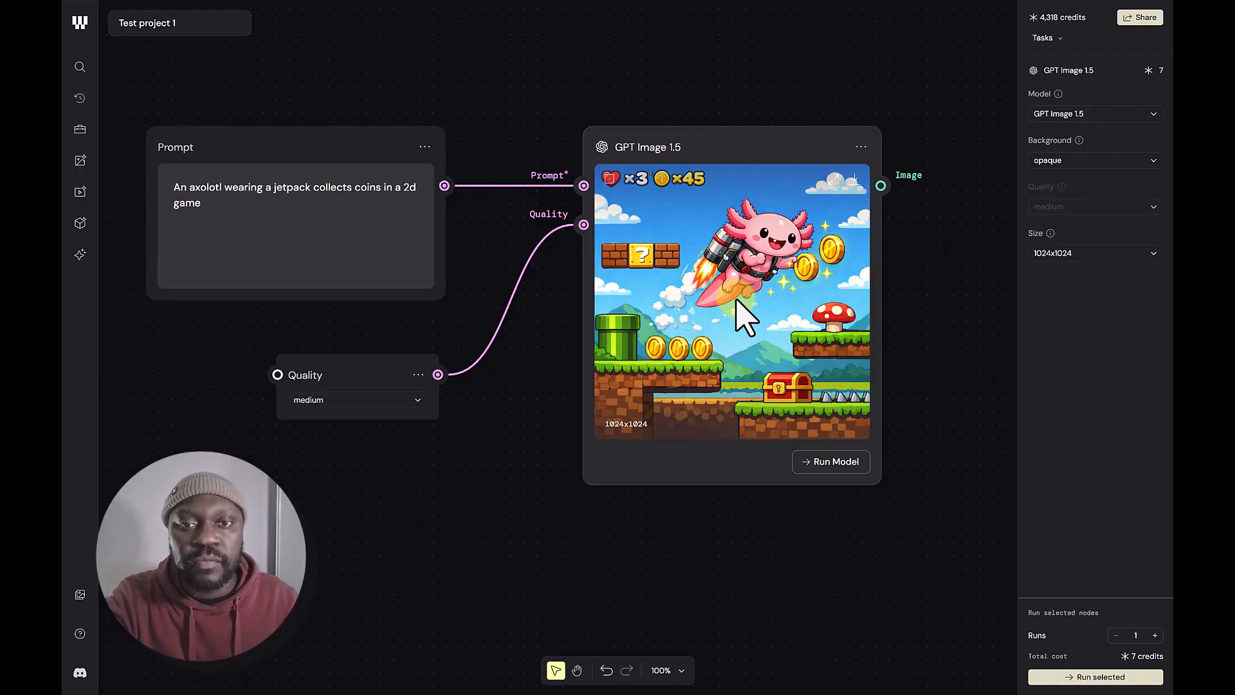
drag(678, 338, 733, 295)
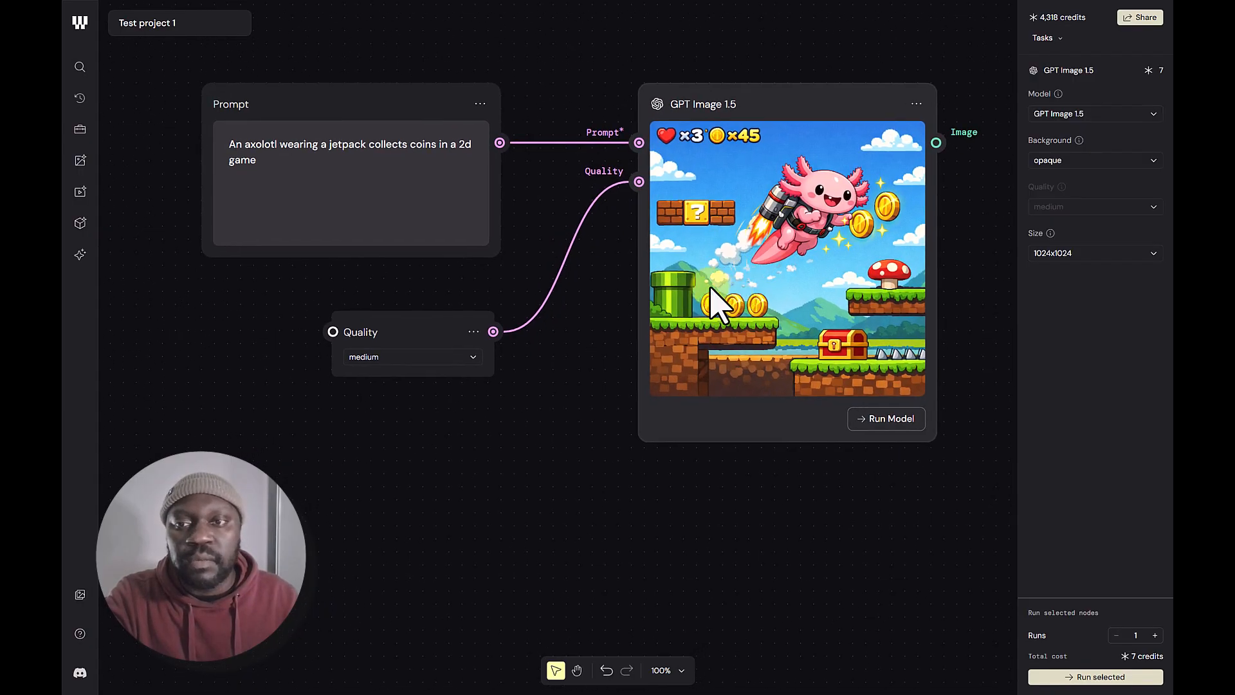
Replace the prompt text with "superman working out in a very small gym" and run GPT Image 1.5
double_click(421, 145)
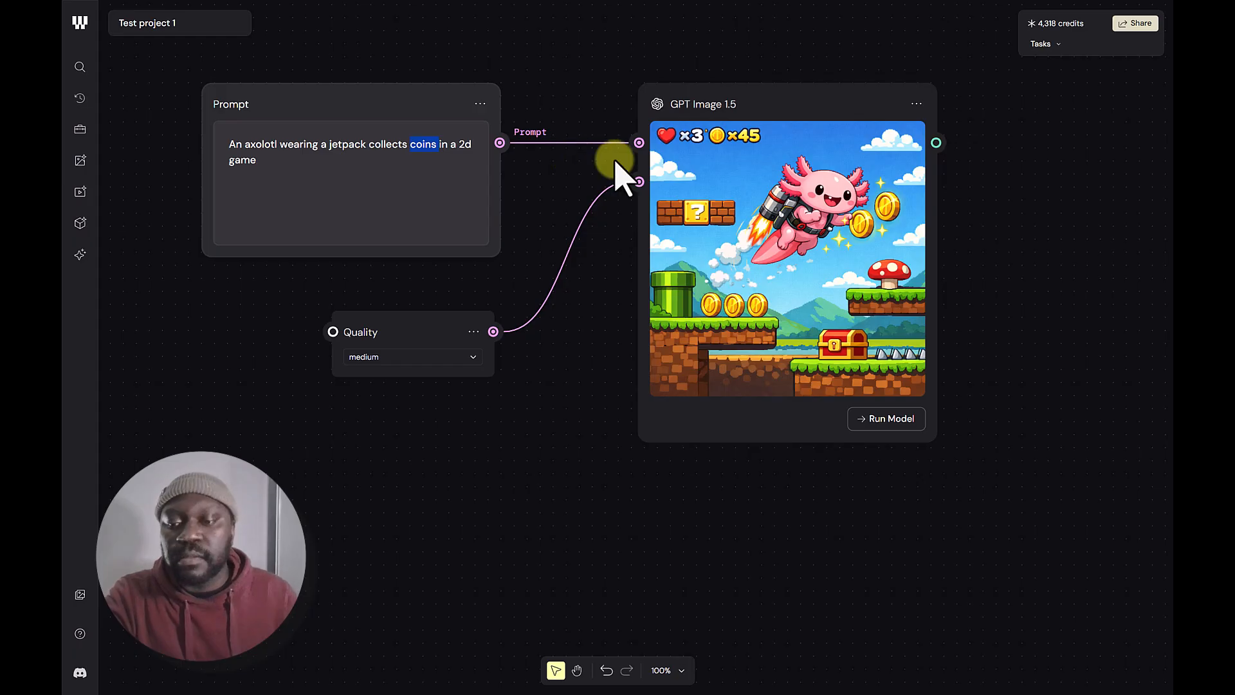
key(ctrl+a)
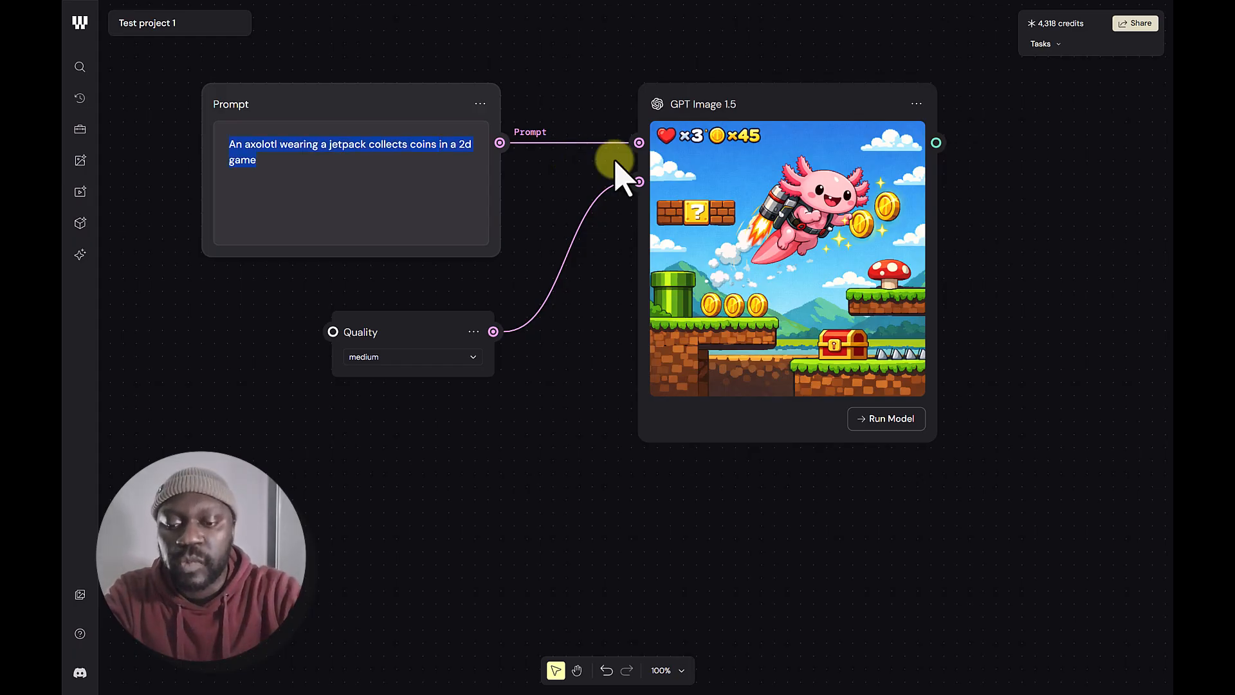
text(superman)
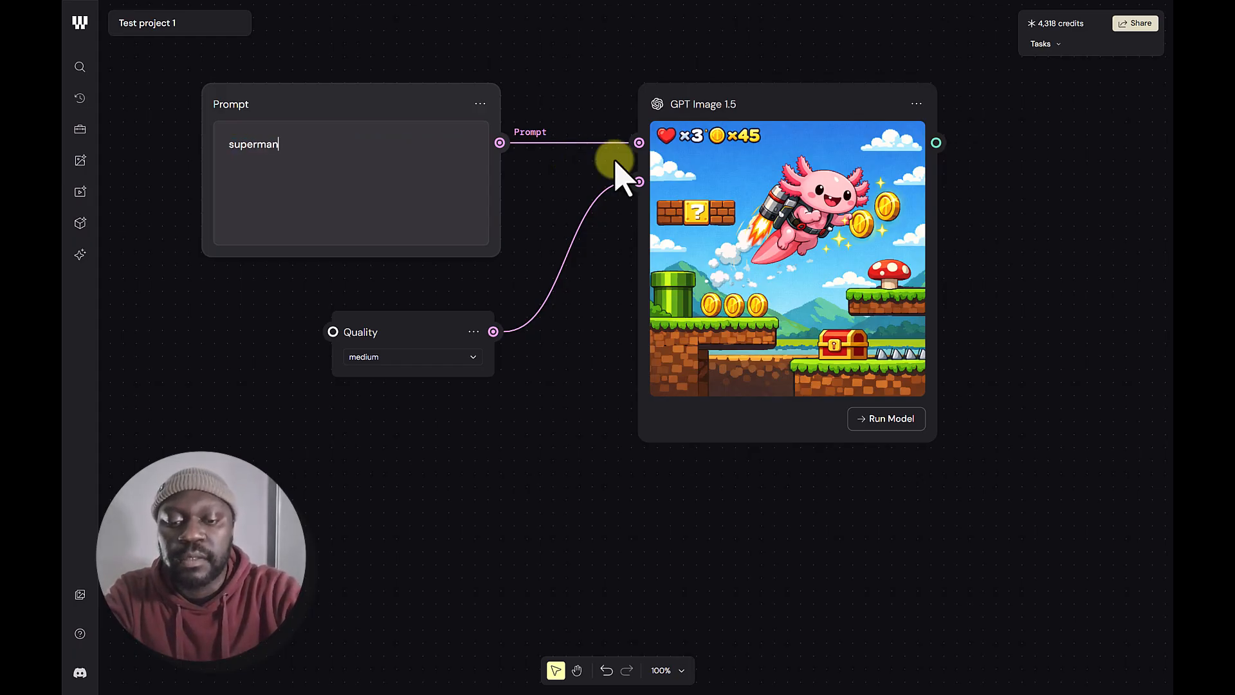
text( working )
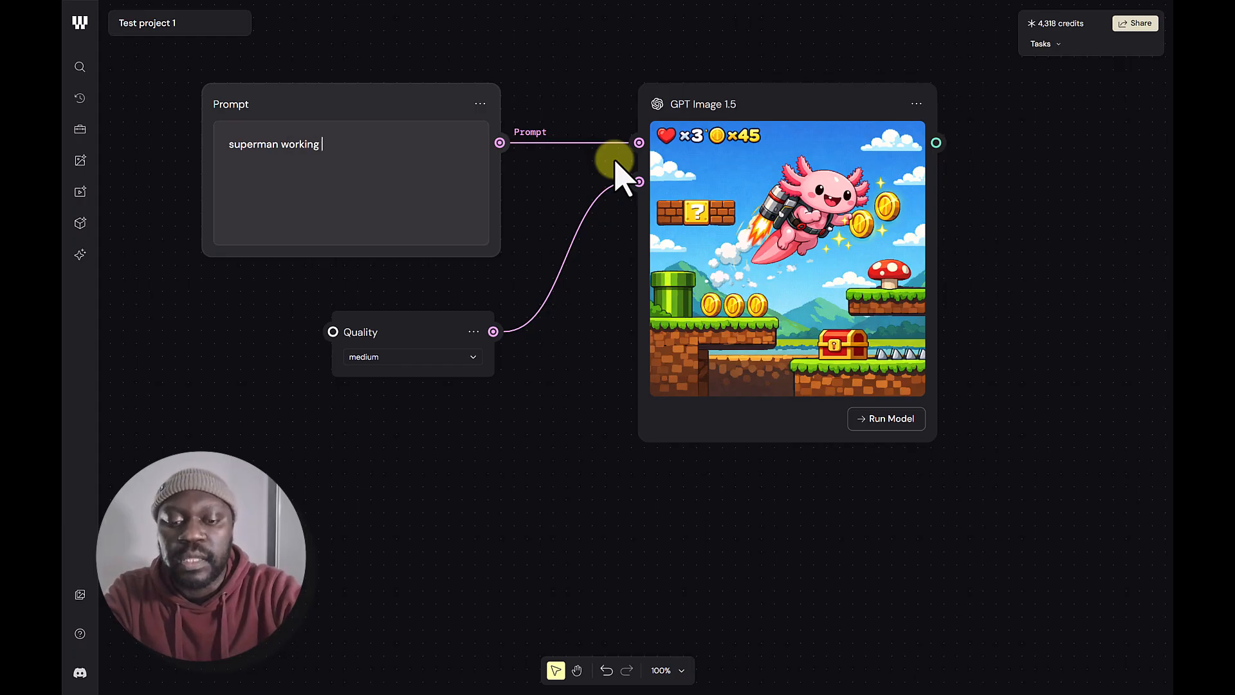
text(out in)
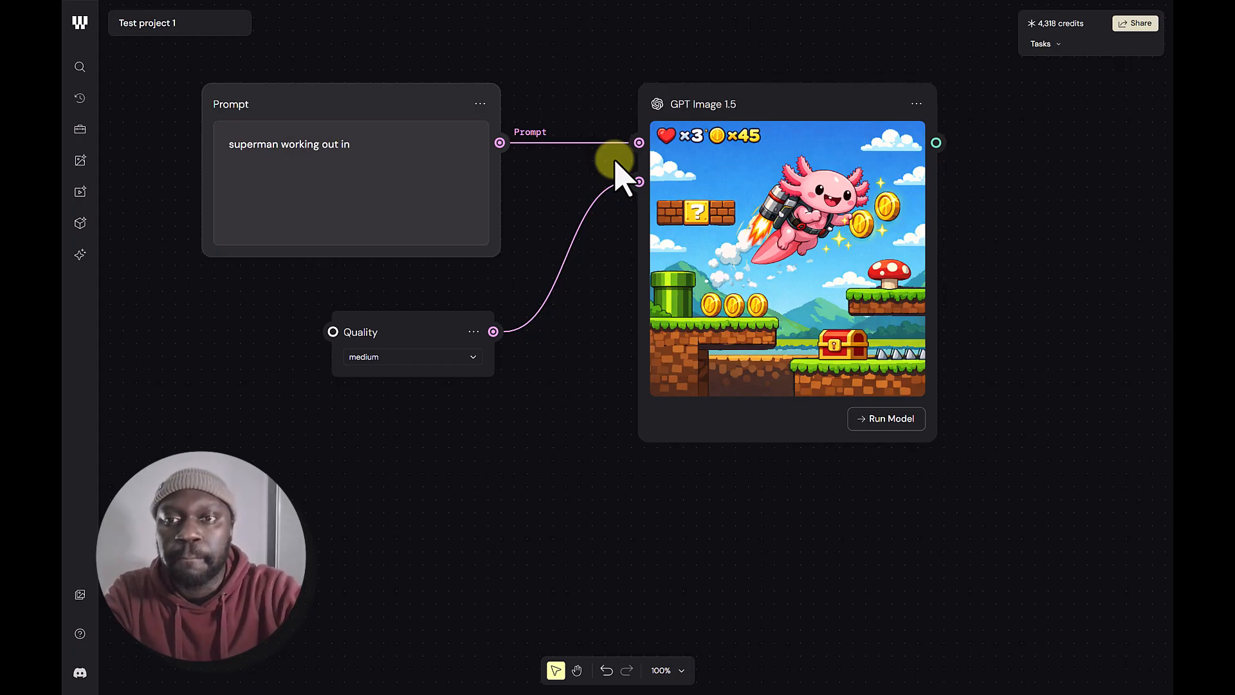
text( ta)
text(v)
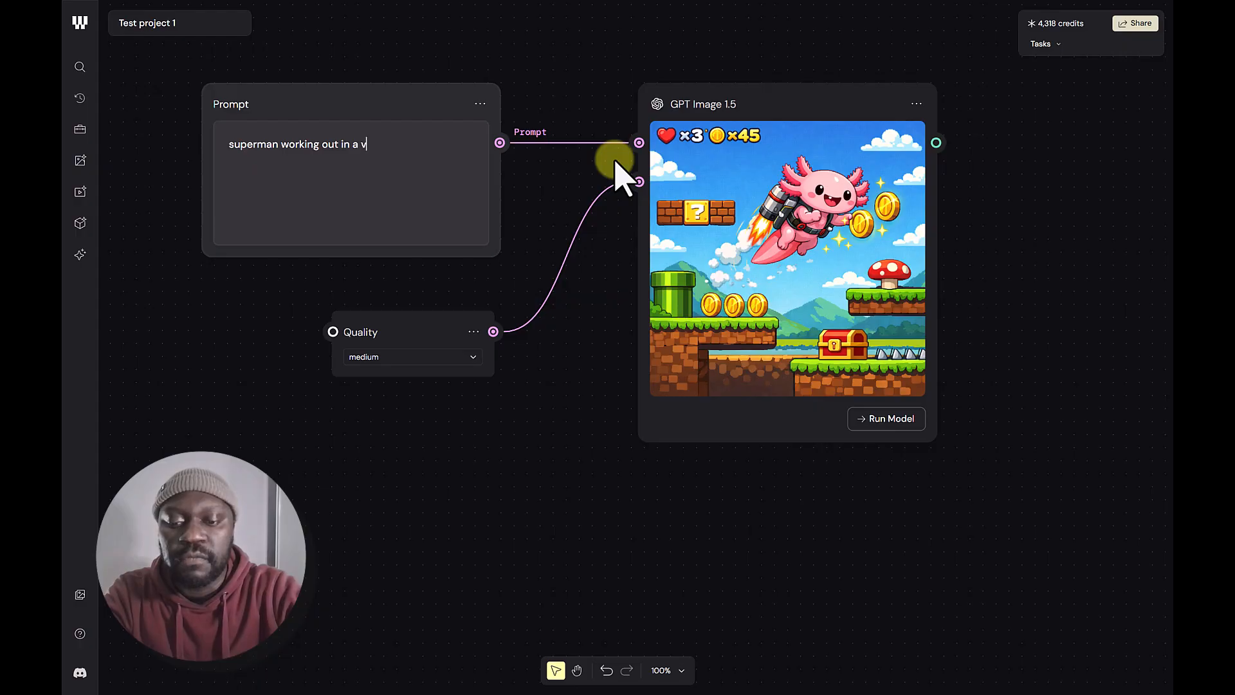
text(ery small gym)
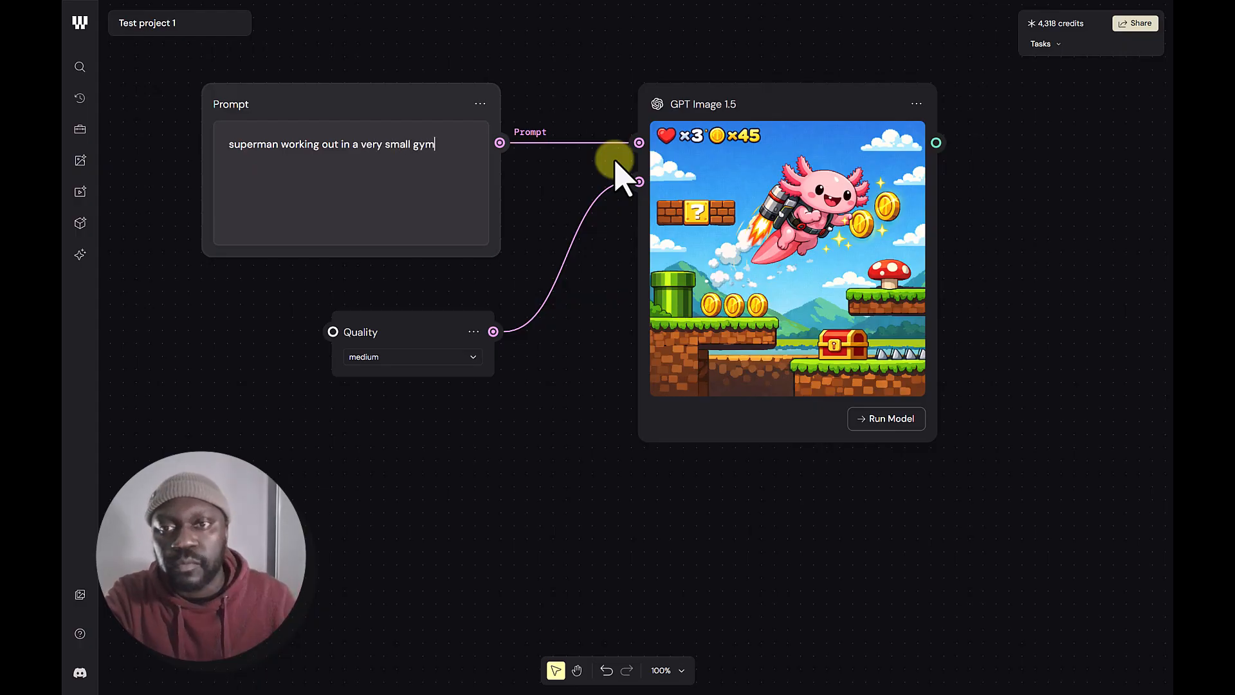
click(909, 419)
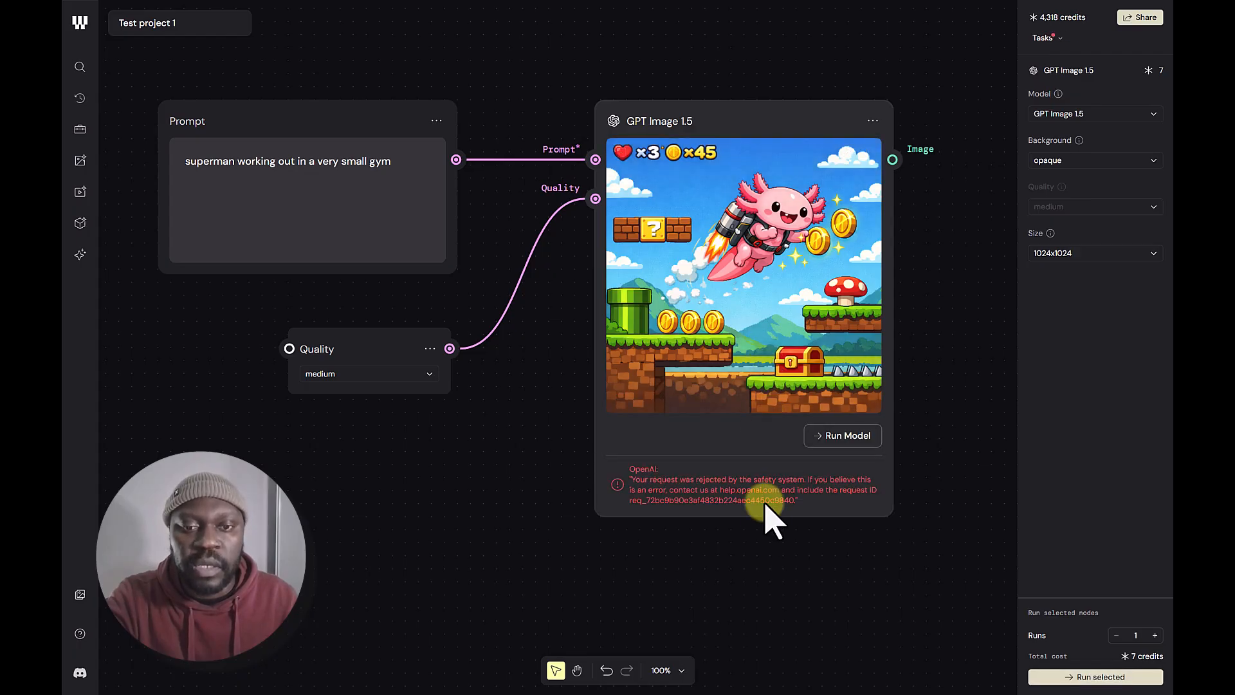
Reword the prompt to "superman in a very small gym lifting weights" and run GPT Image 1.5 again
scroll(765, 525, up, 5)
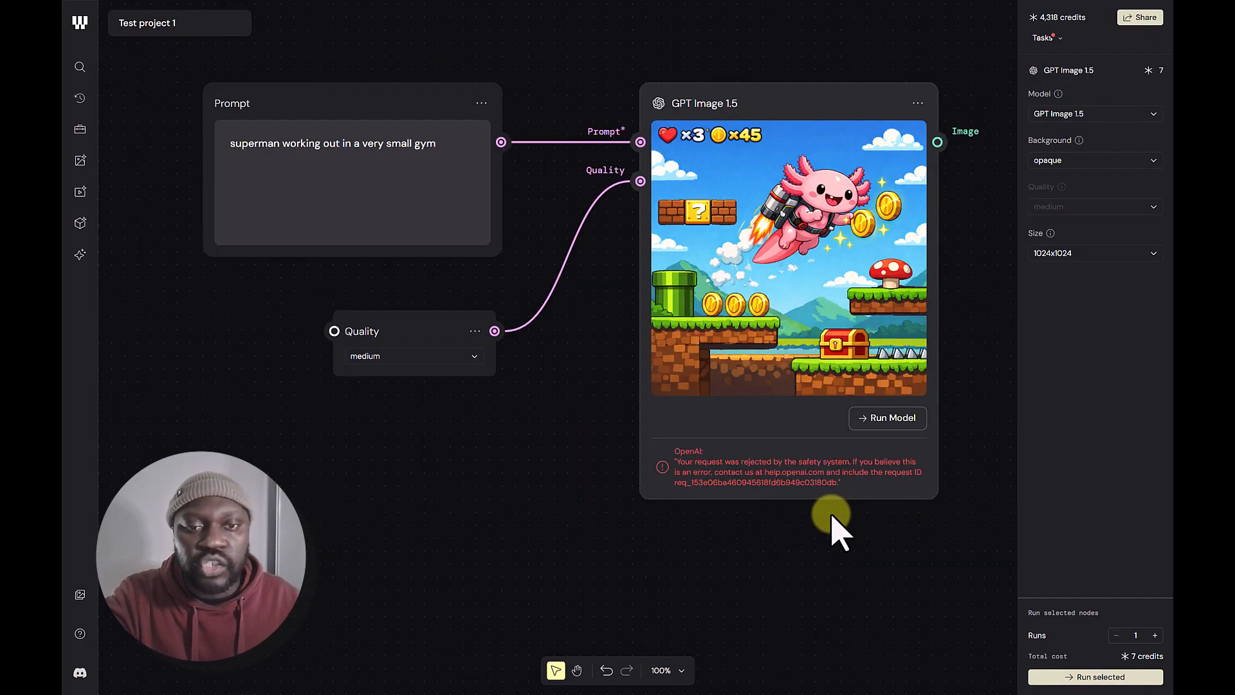
scroll(831, 513, right, 1)
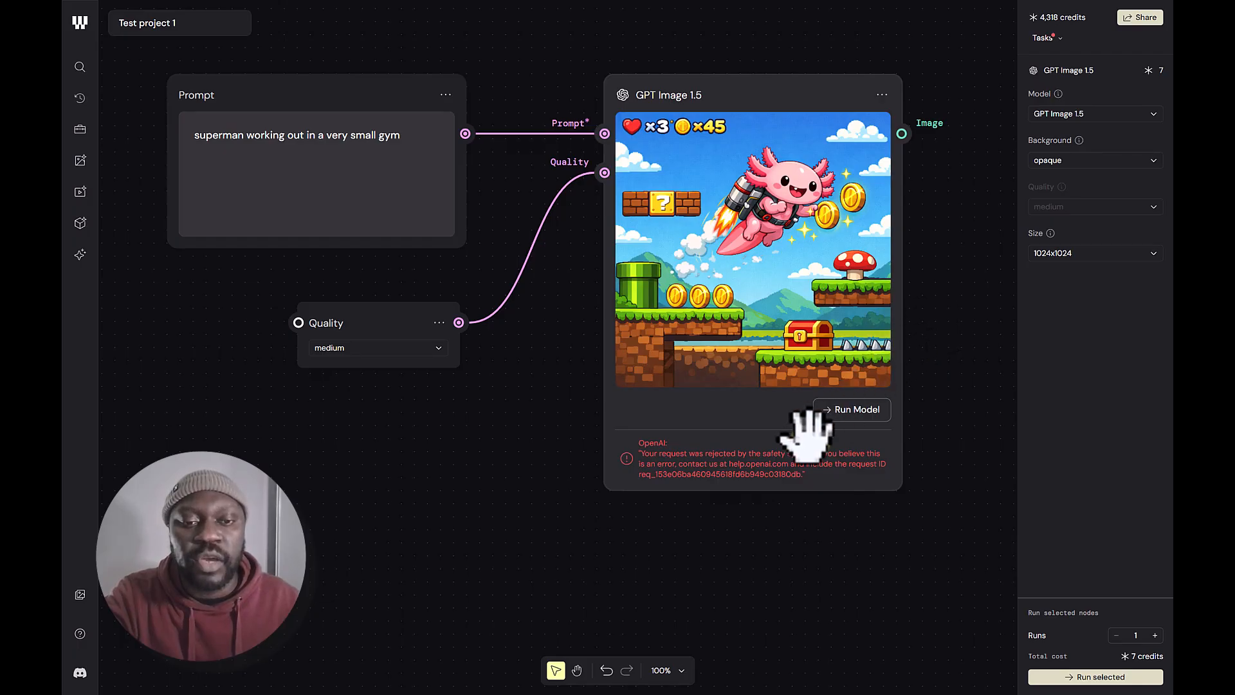
scroll(762, 476, up, 3)
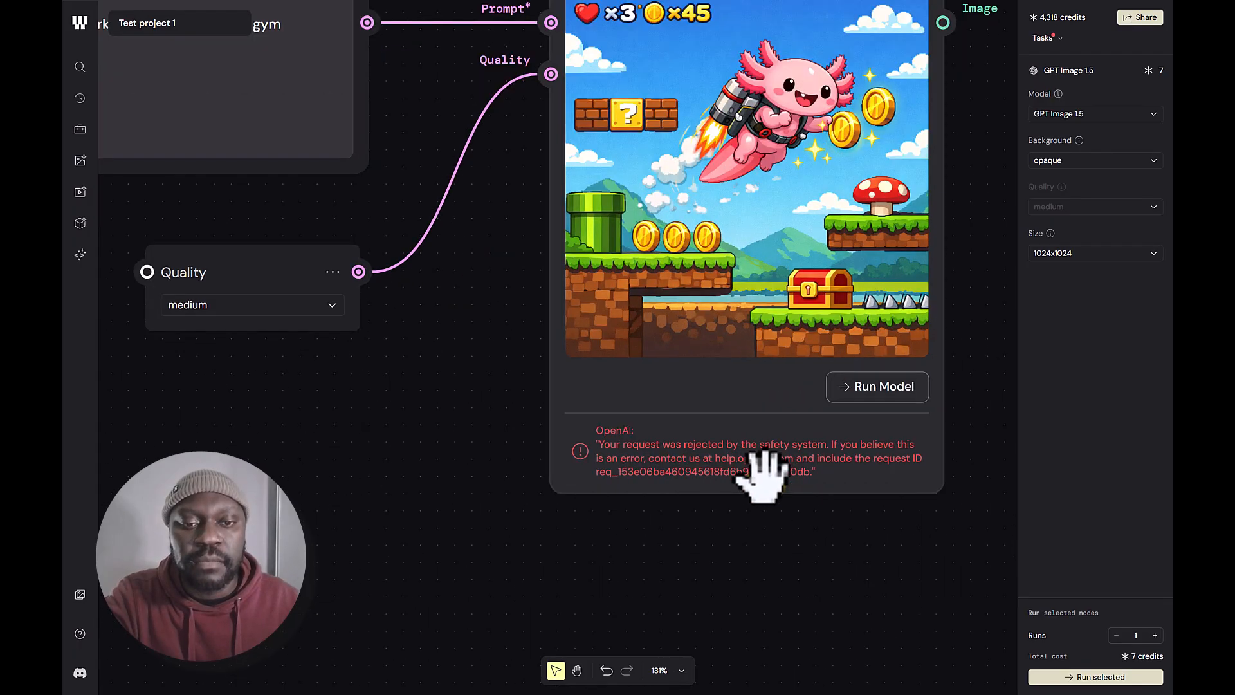
scroll(762, 476, down, 3)
scroll(762, 476, left, 2)
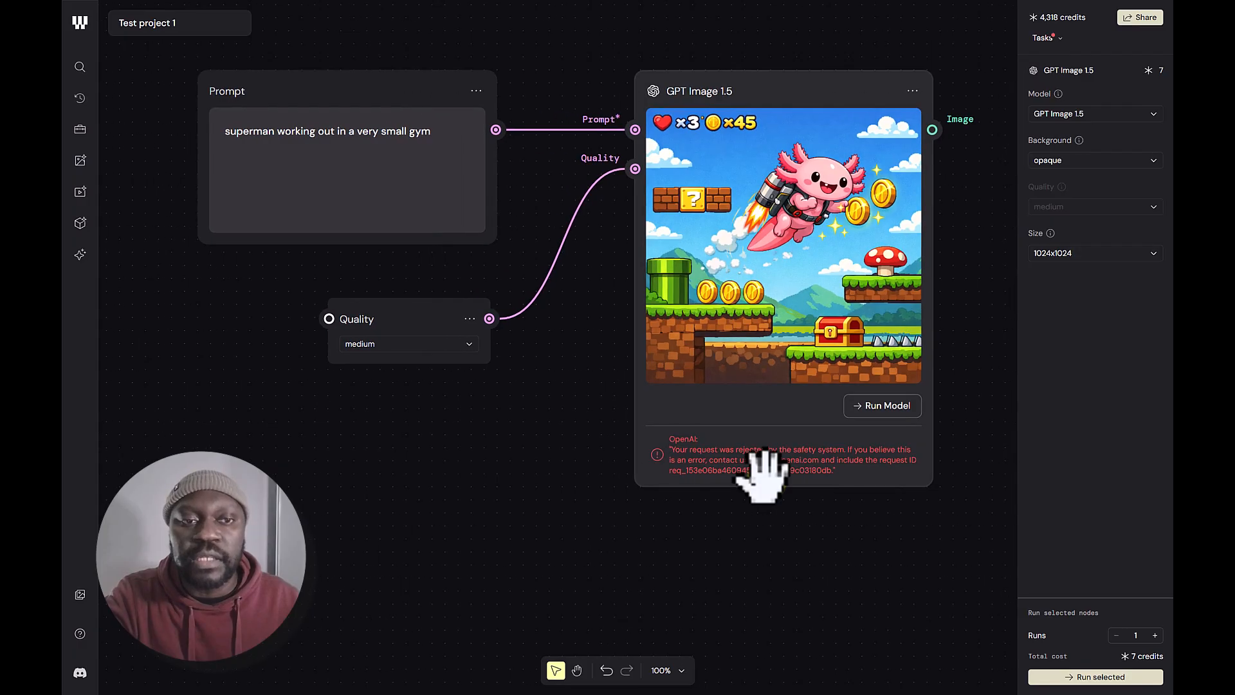
scroll(765, 477, right, 1)
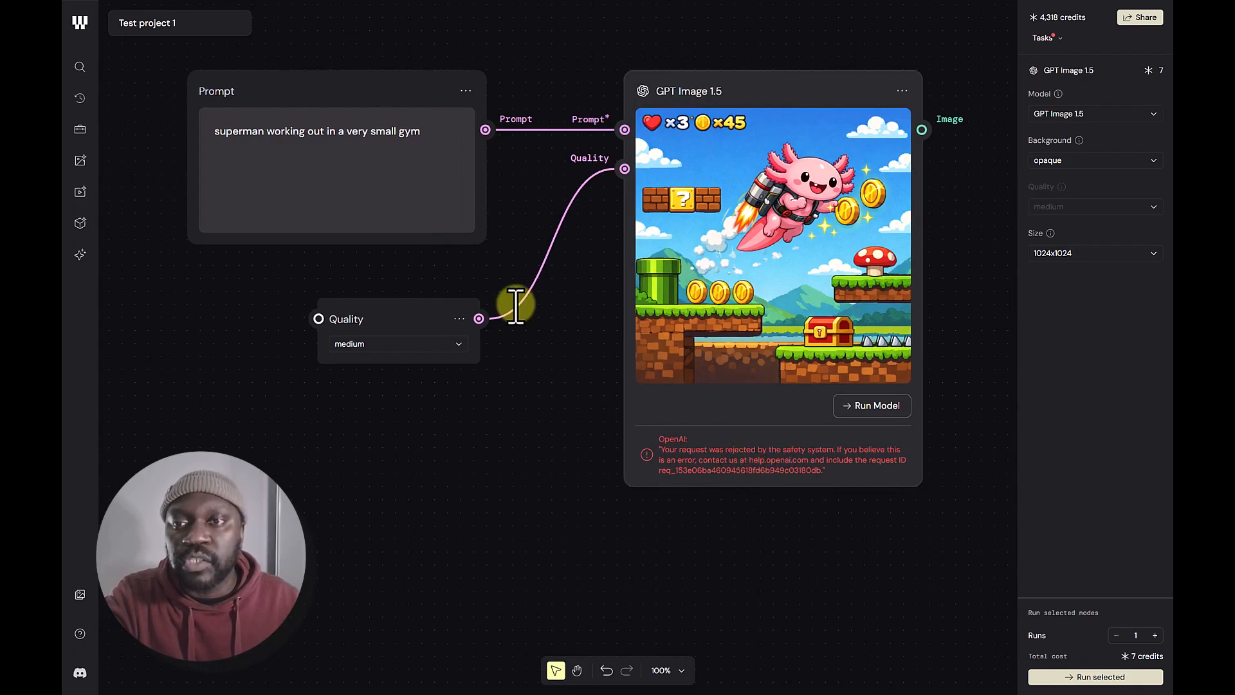
drag(266, 130, 326, 129)
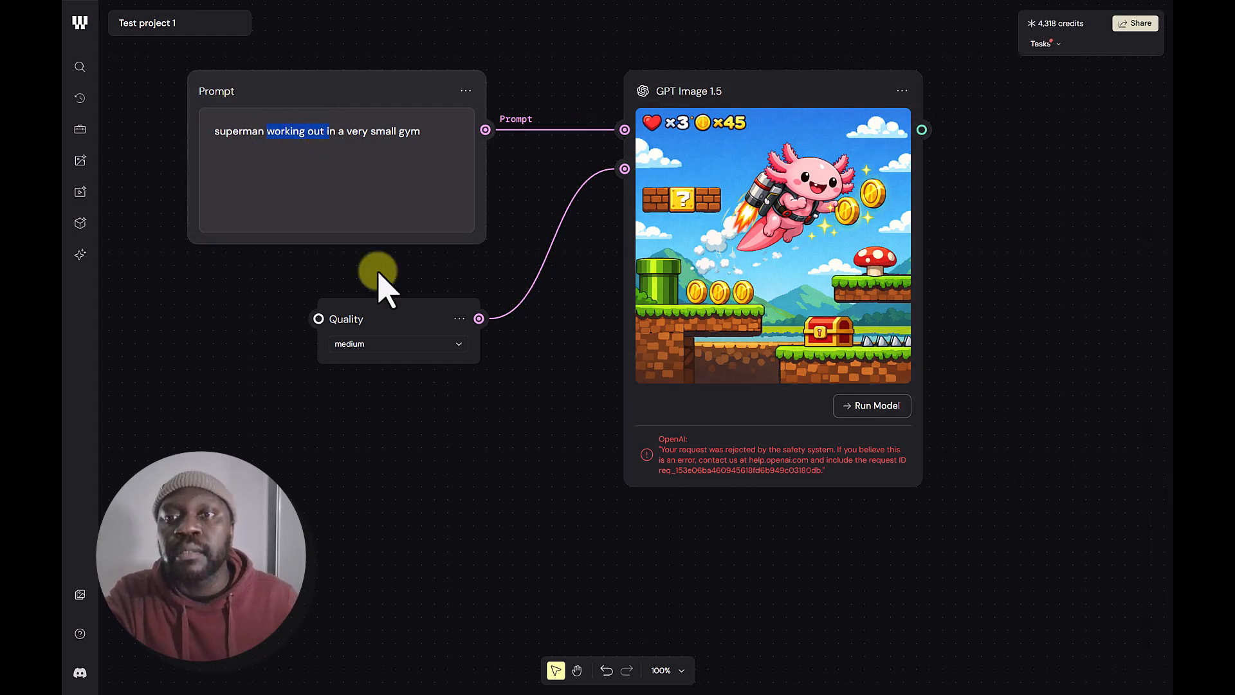
key(BackSpace)
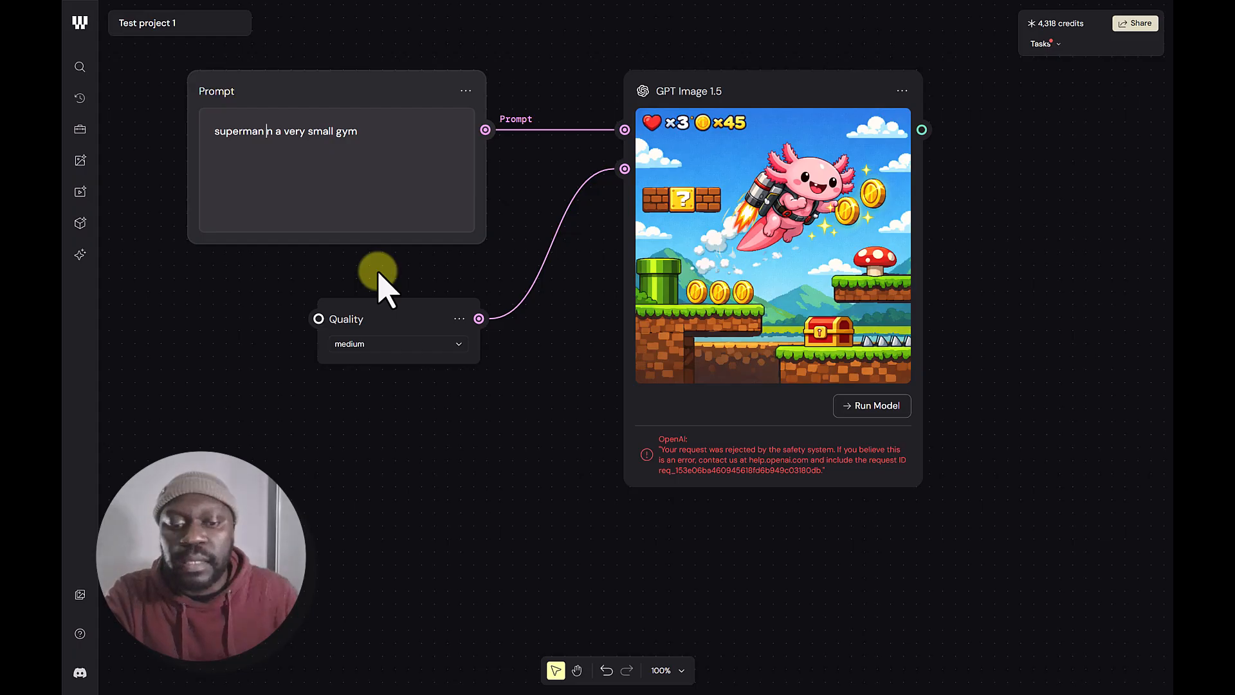
text(i)
click(389, 132)
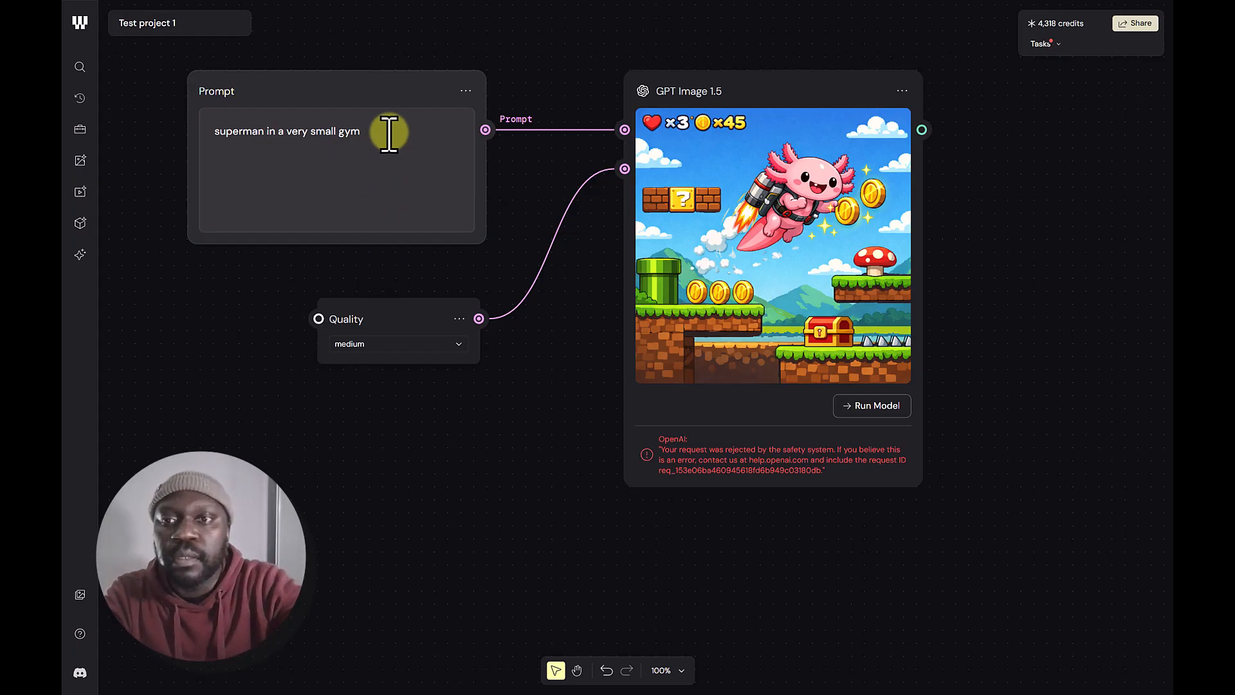
text(lift)
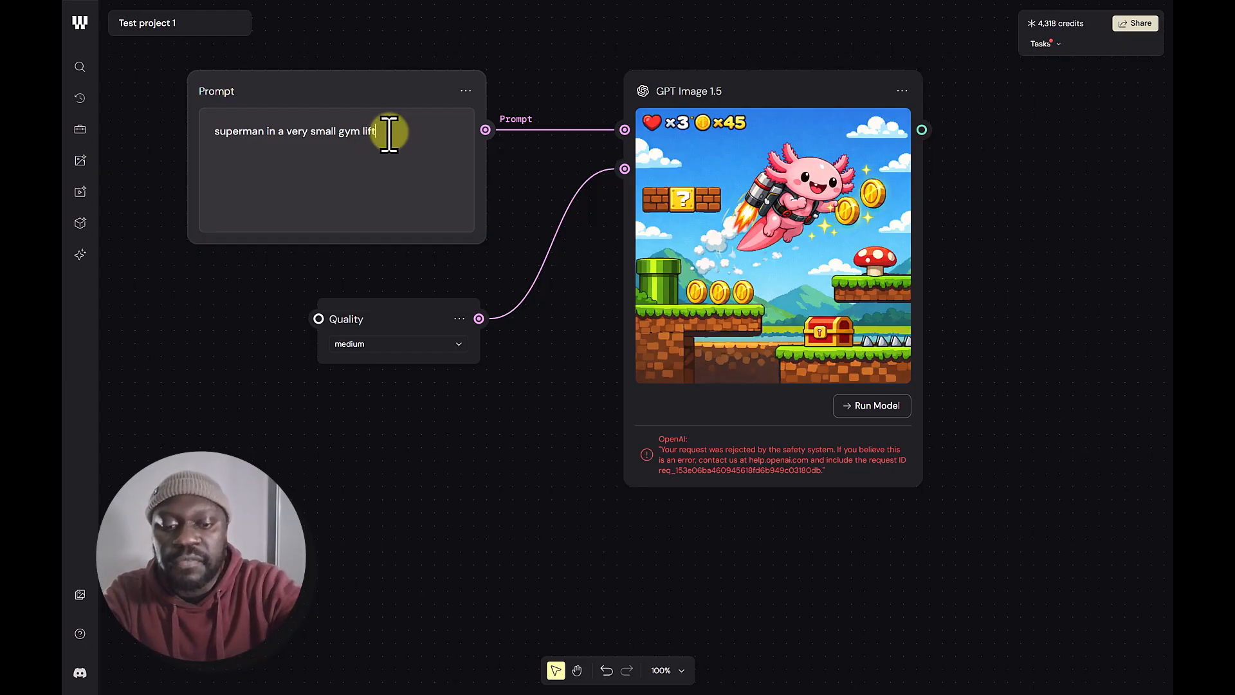
text(ing weights)
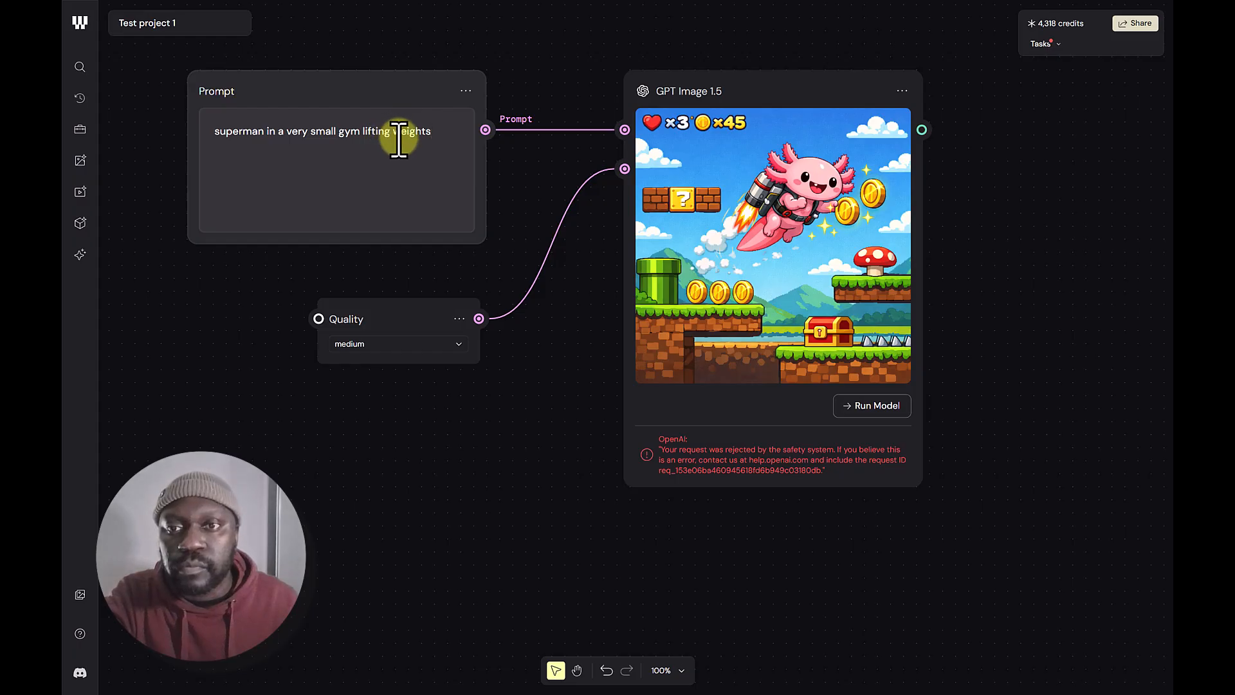
click(879, 407)
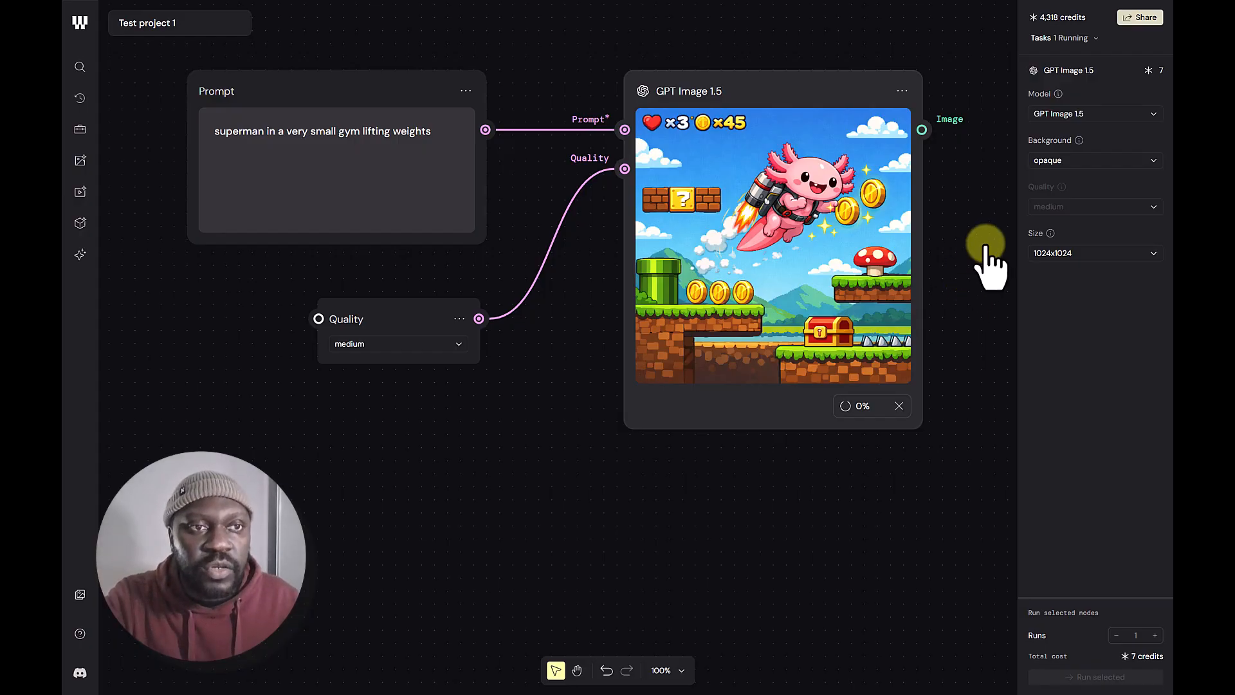
Open the task manager and check the status and credit handling of the recent model runs
click(1076, 40)
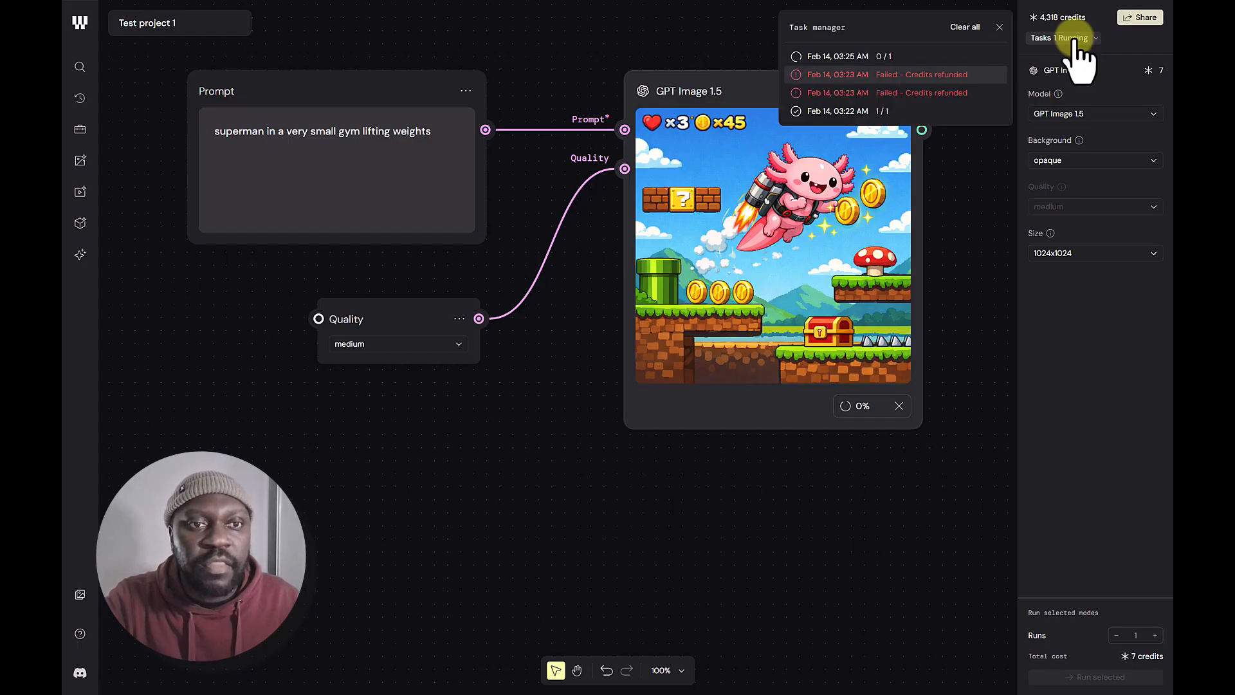
mouse_move(914, 74)
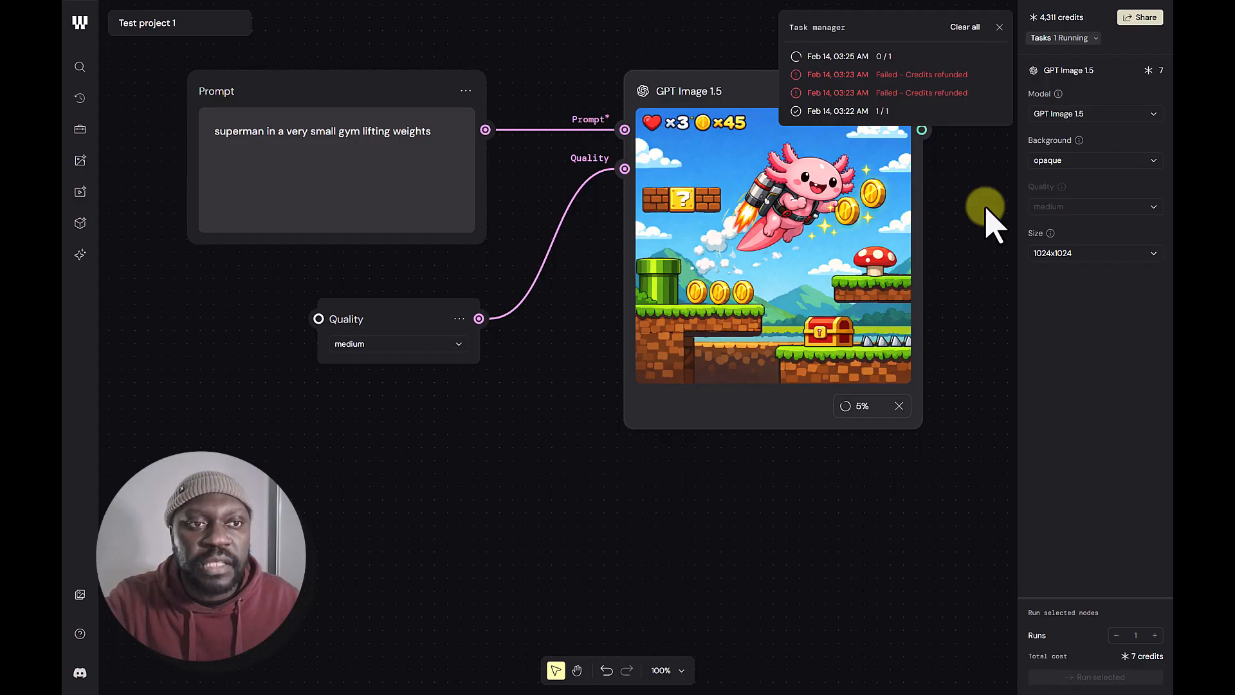
drag(986, 207, 943, 266)
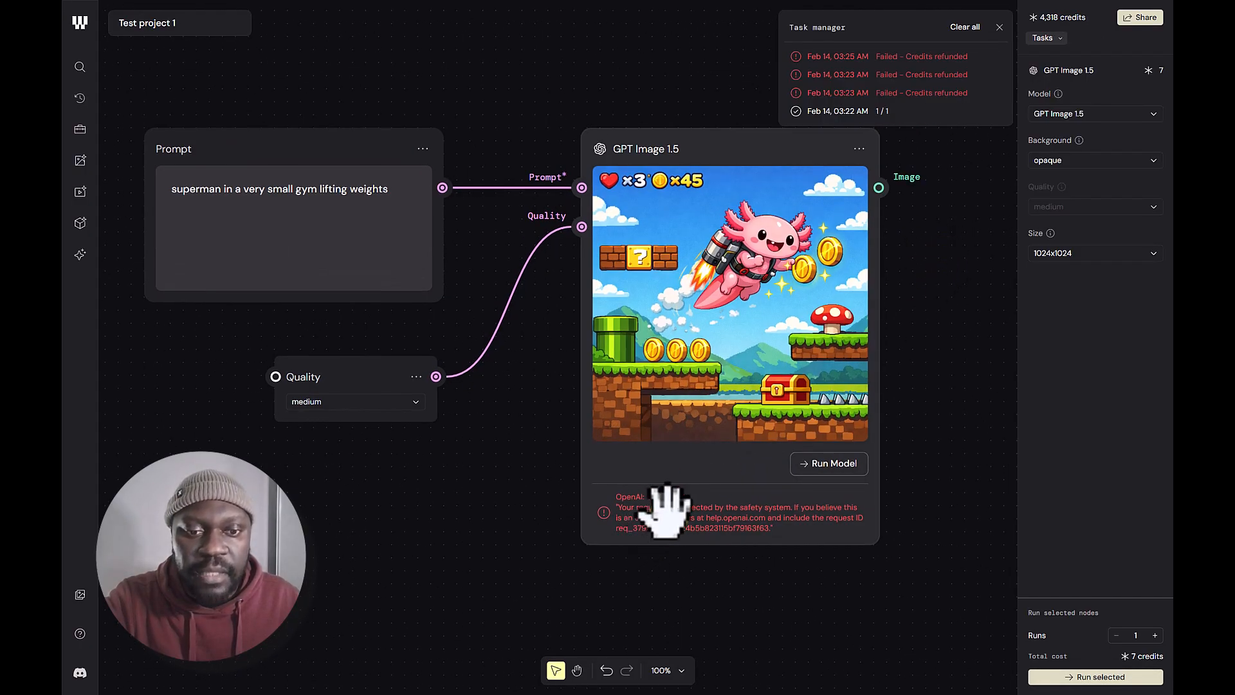
Replace the prompt text with "a bright sunny day overlooking the valley from the mountain top"
click(932, 252)
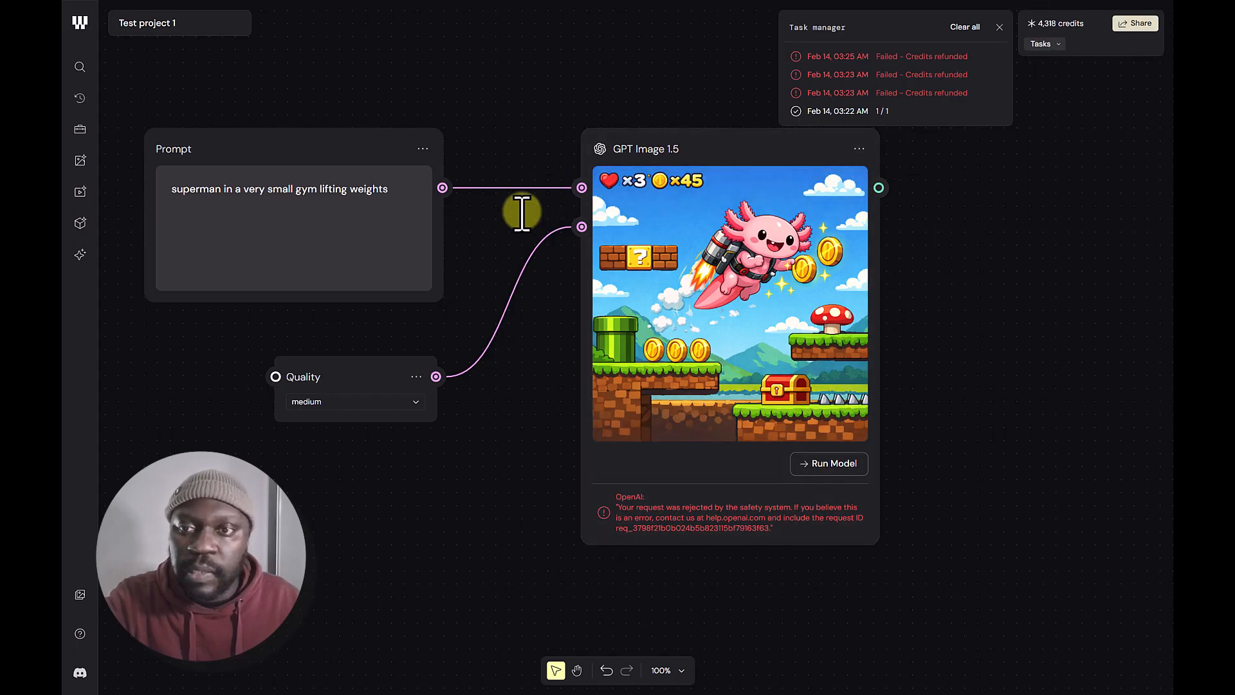
click(359, 201)
key(ctrl+a)
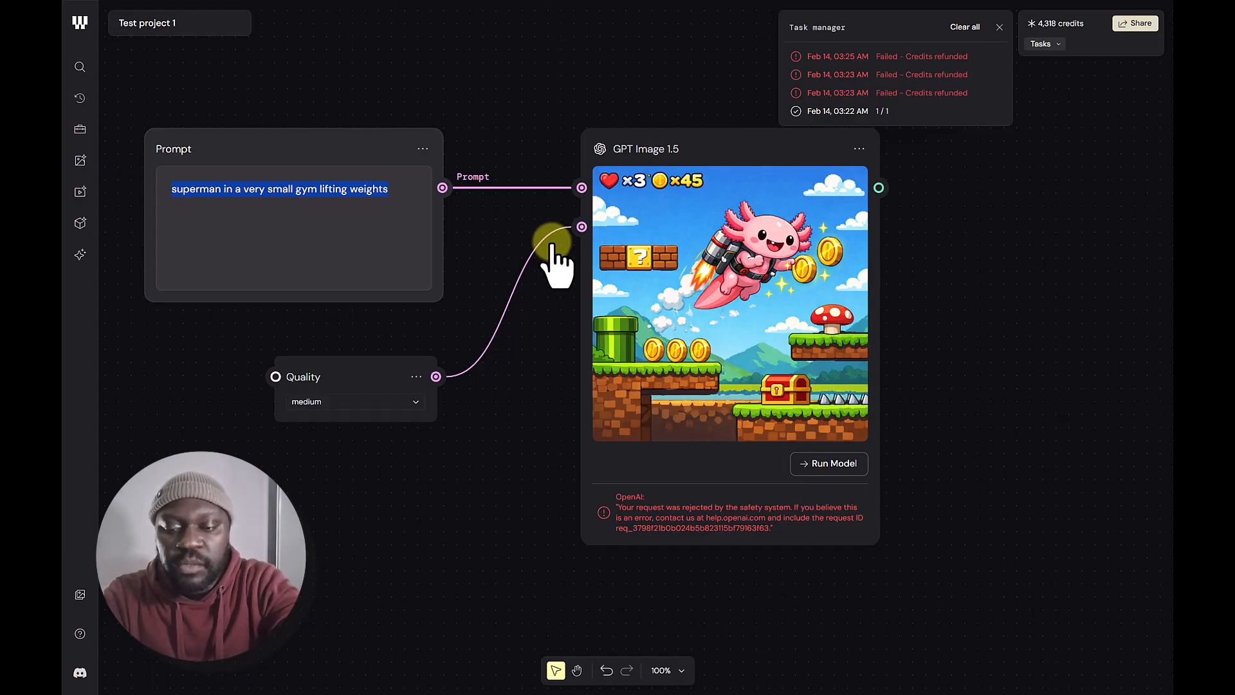
text(i)
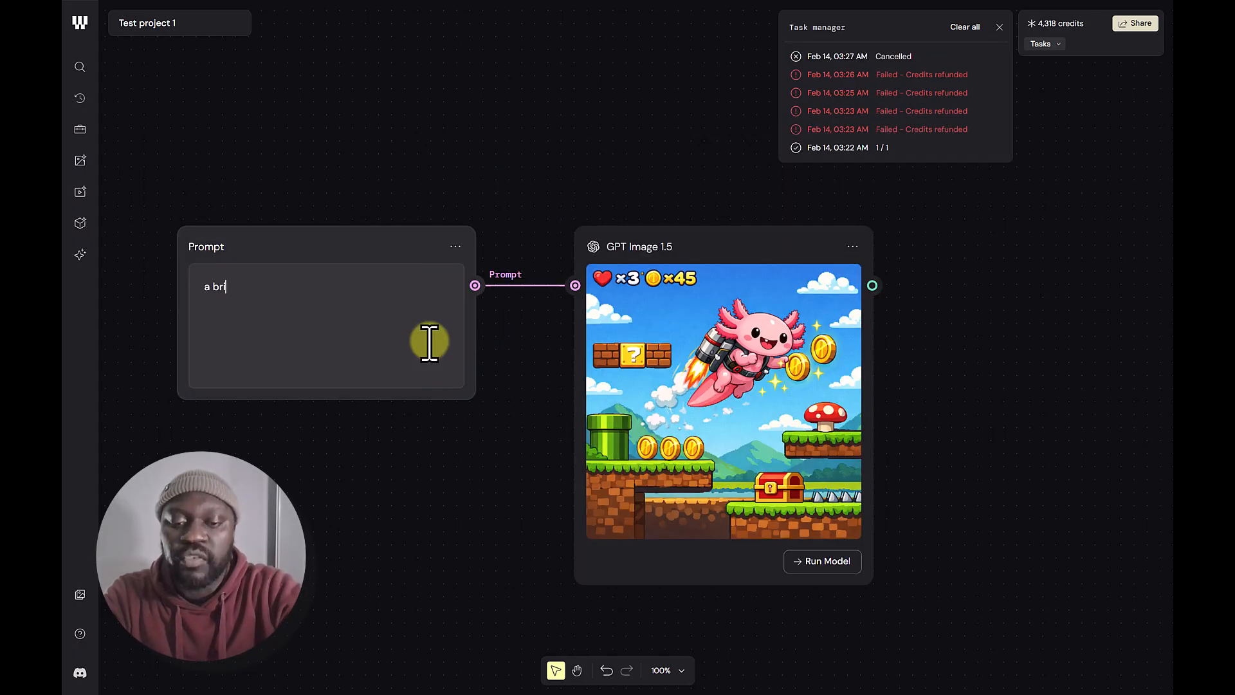
text(ght suuny)
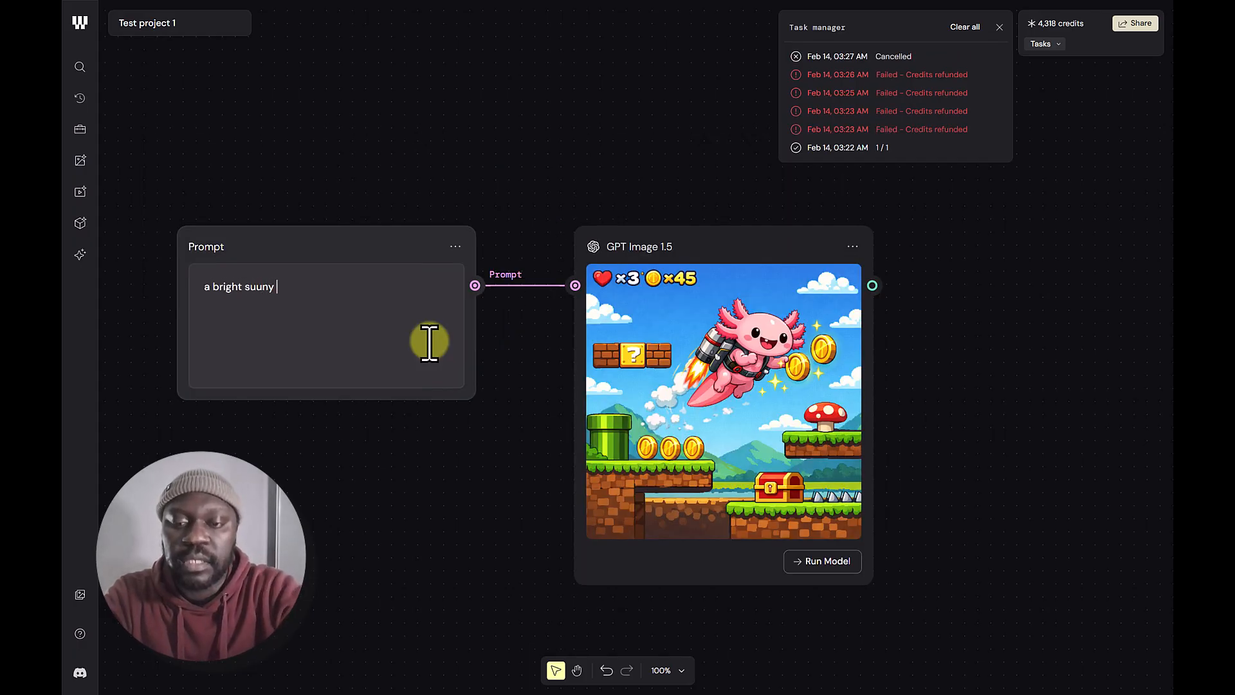
key(BackSpace)
key(BackSpace)
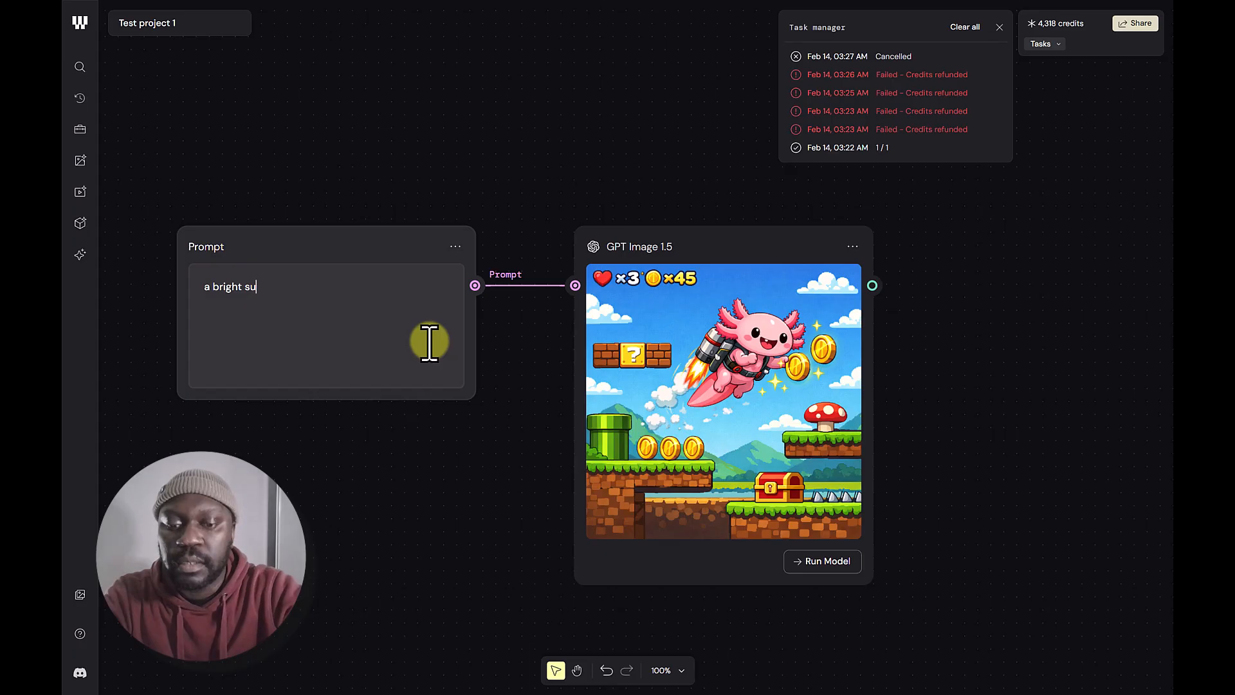
text(nny day )
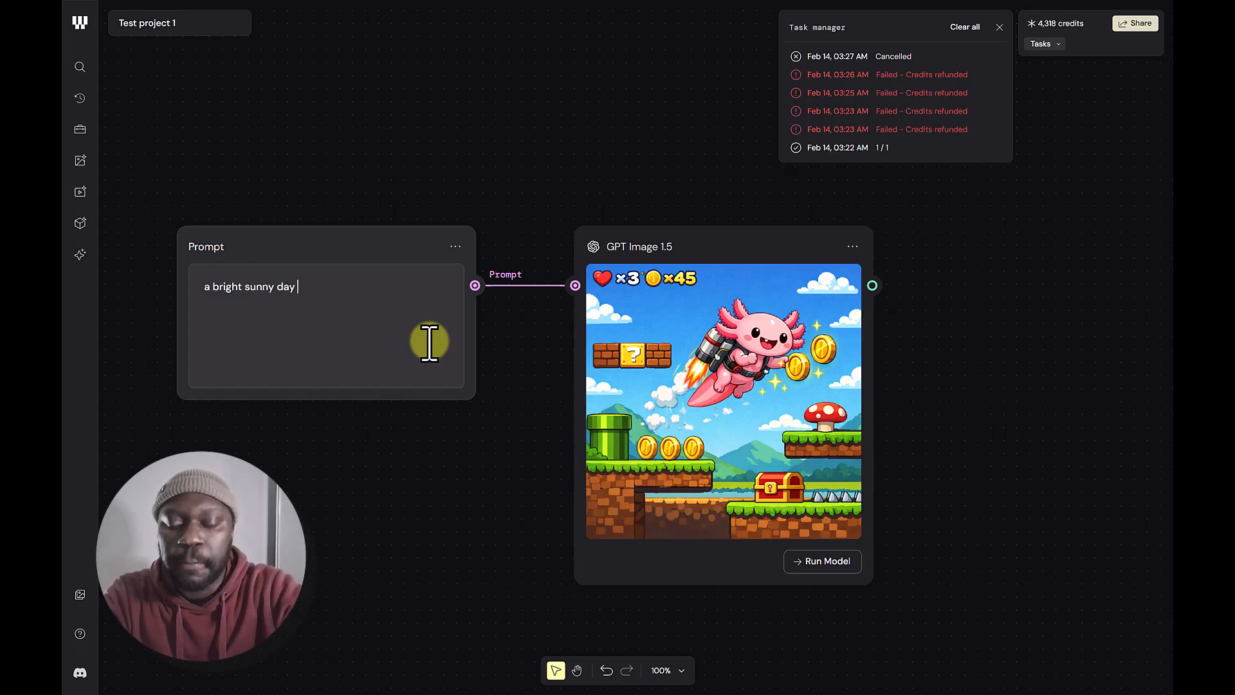
text(overl)
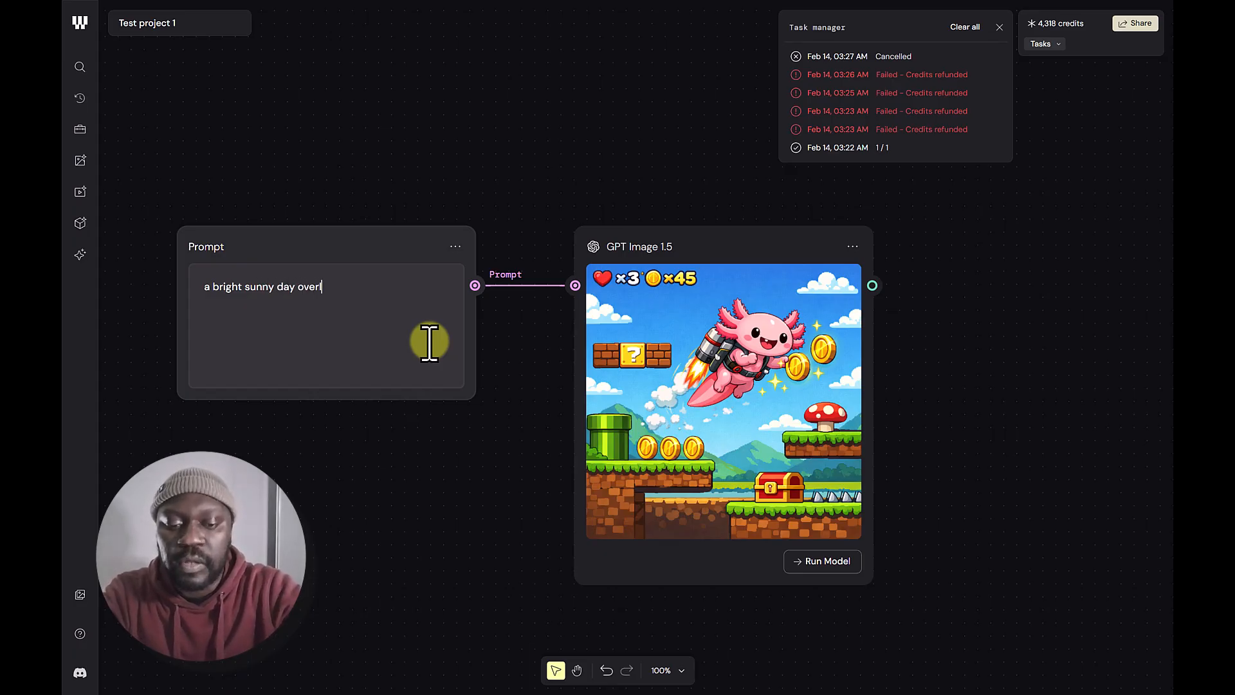
text(ooking the )
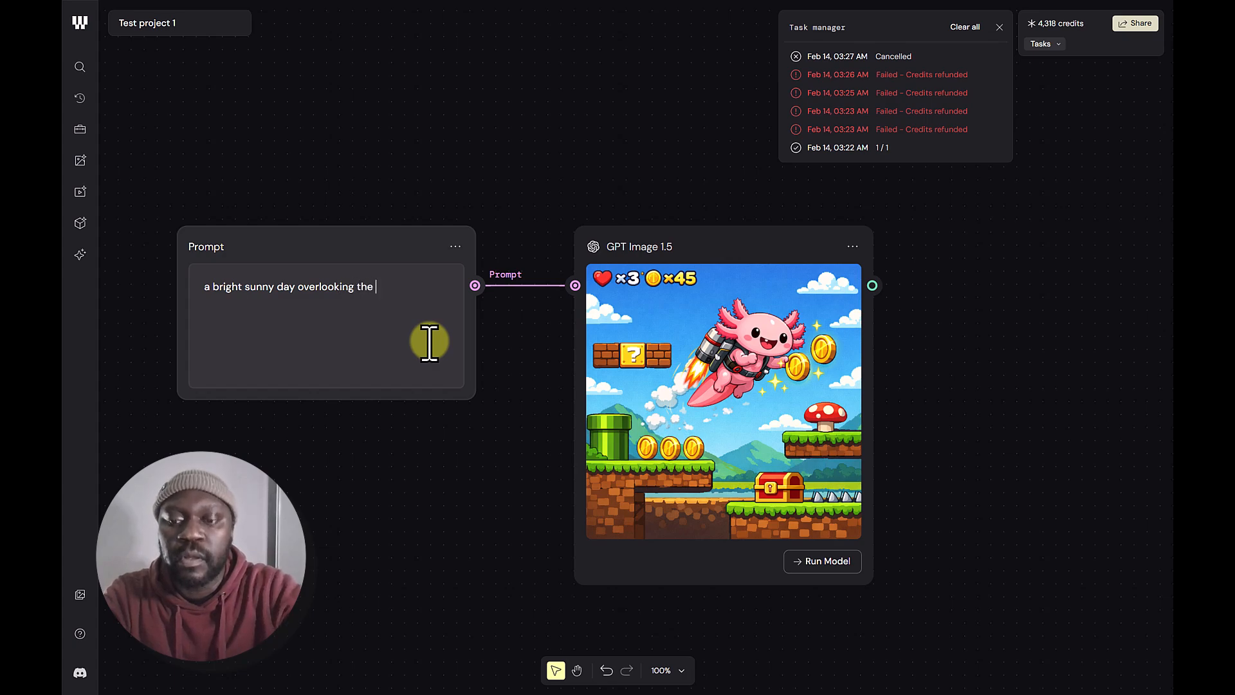
text(moun)
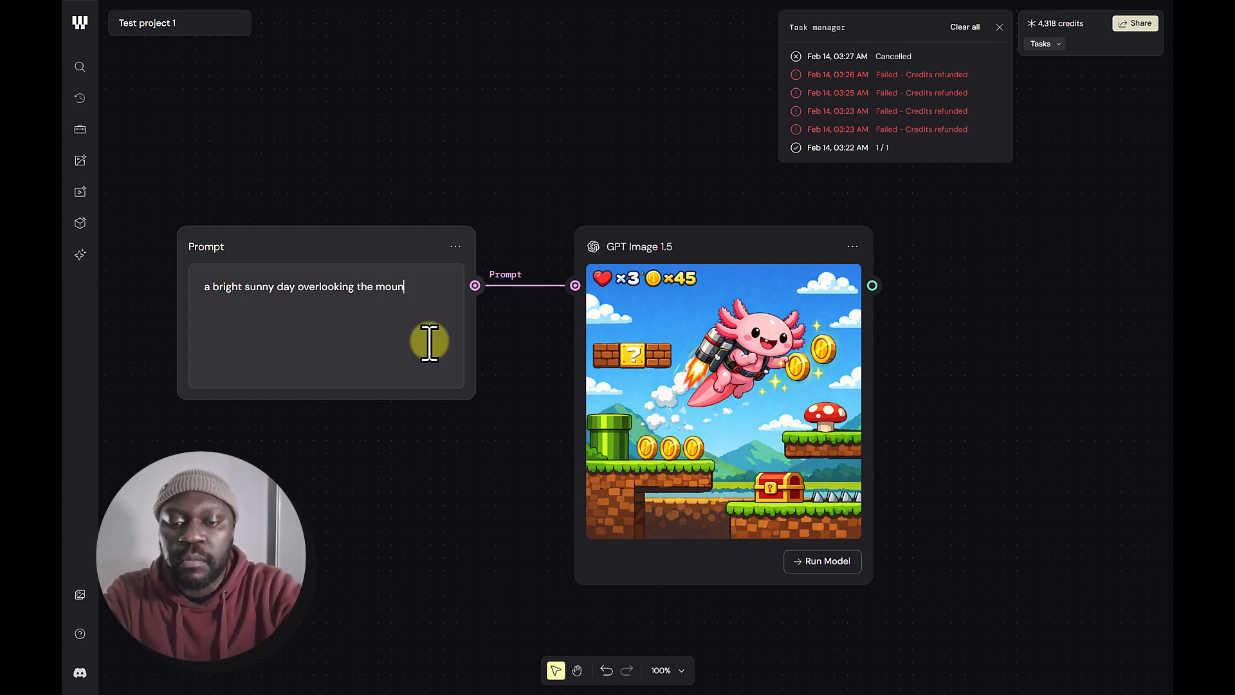
text(tain)
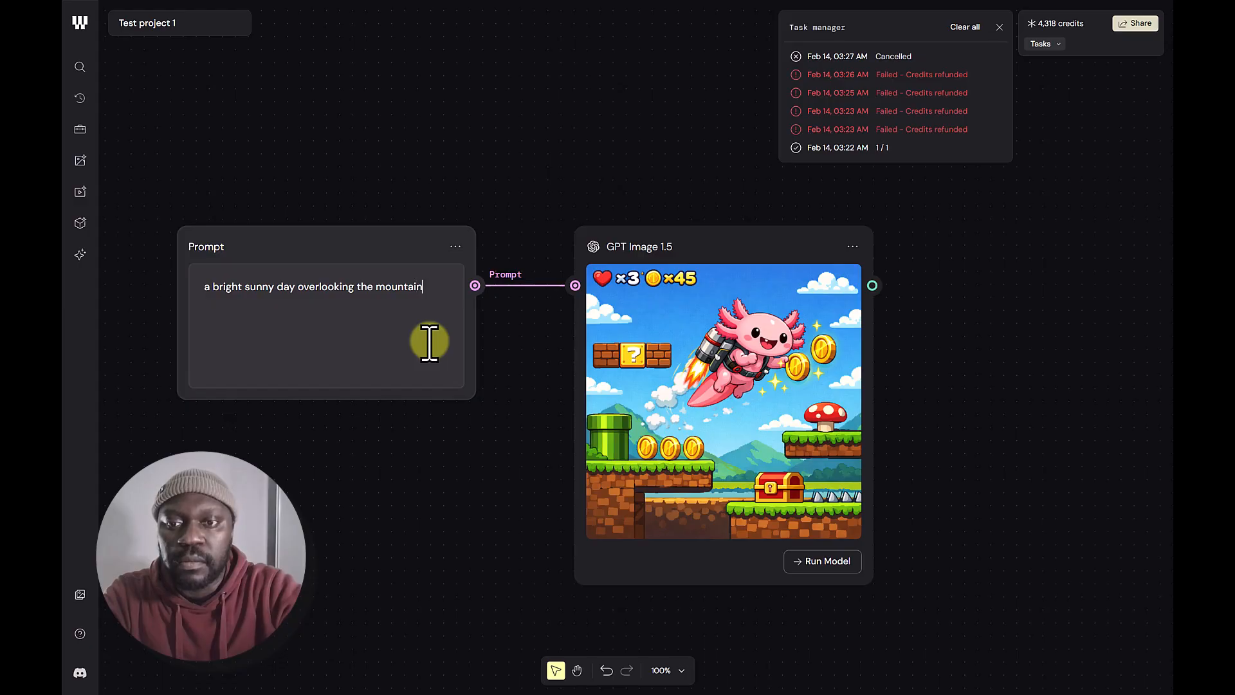
key(BackSpace)
key(BackSpace)
key(BackSpace)
key(BackSpace)
key(BackSpace)
key(BackSpace)
key(BackSpace)
key(BackSpace)
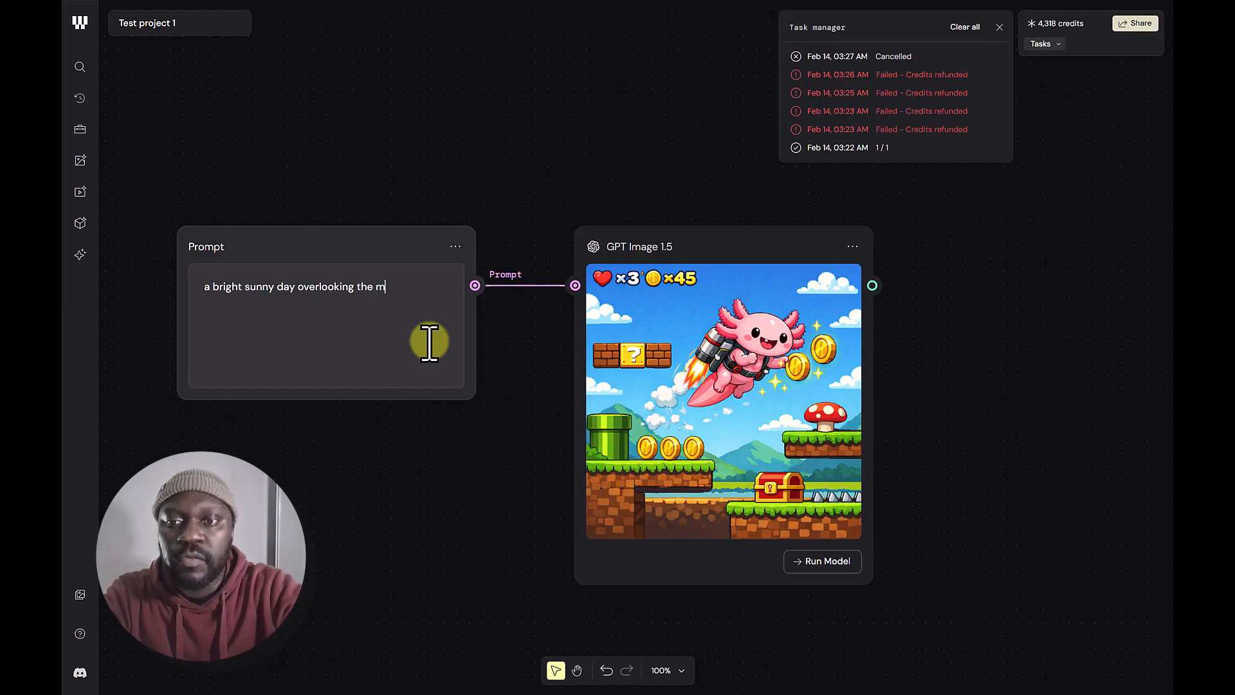
text(valle)
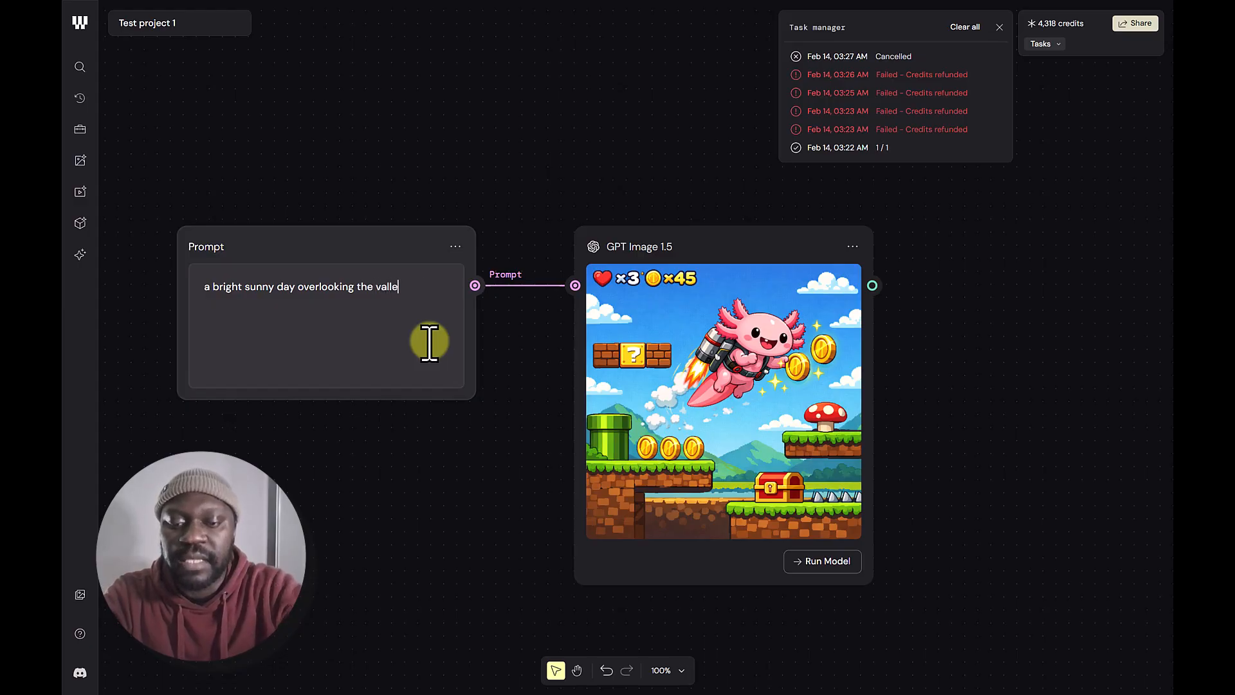
text(y from the)
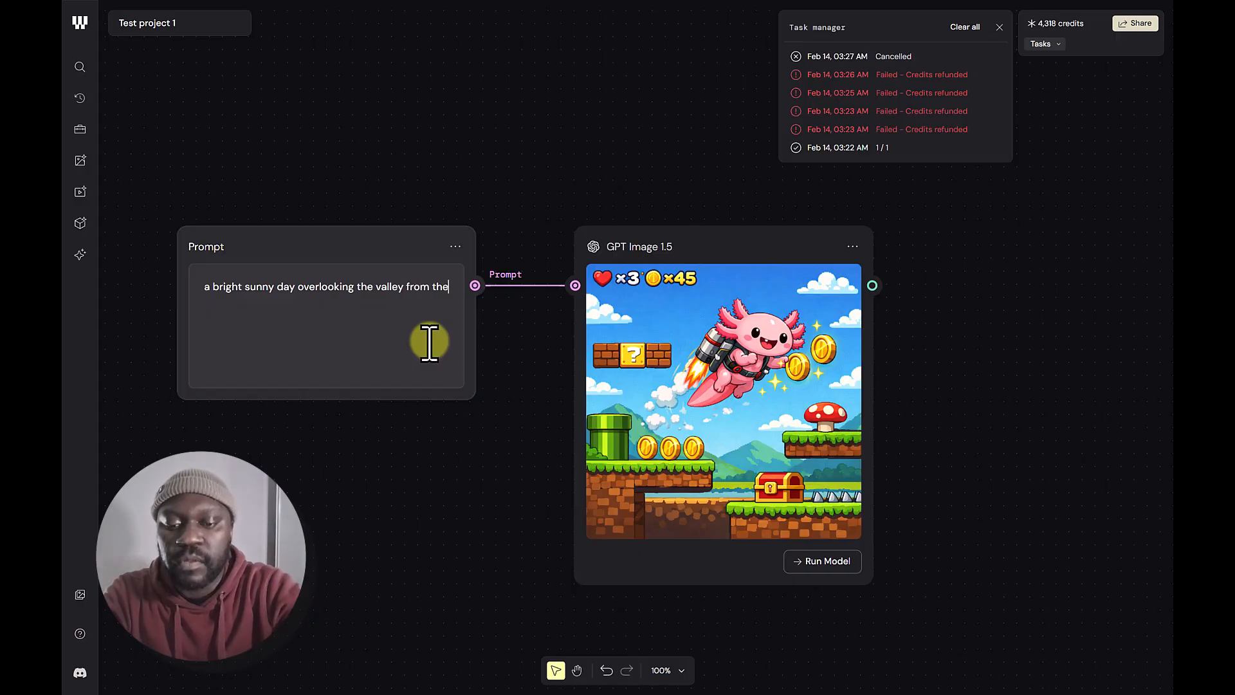
text( mountain top)
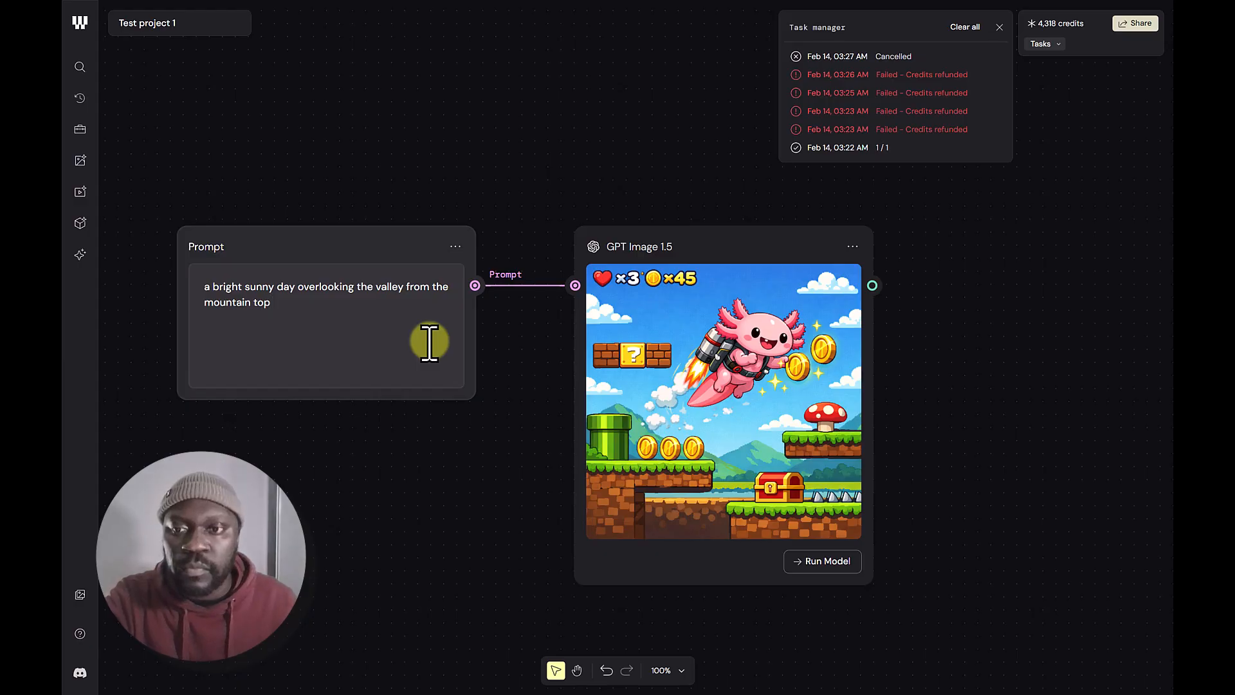
Run GPT Image 1.5 with the new prompt to generate the mountain landscape image
click(825, 561)
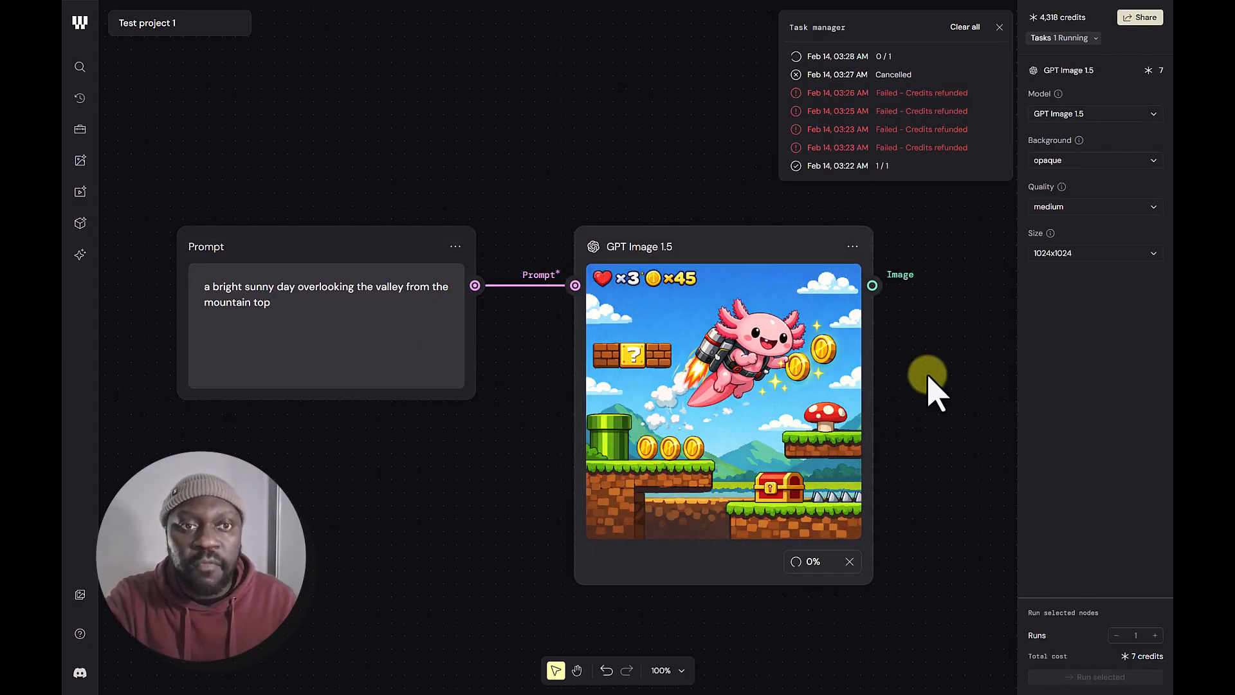
scroll(928, 400, right, 3)
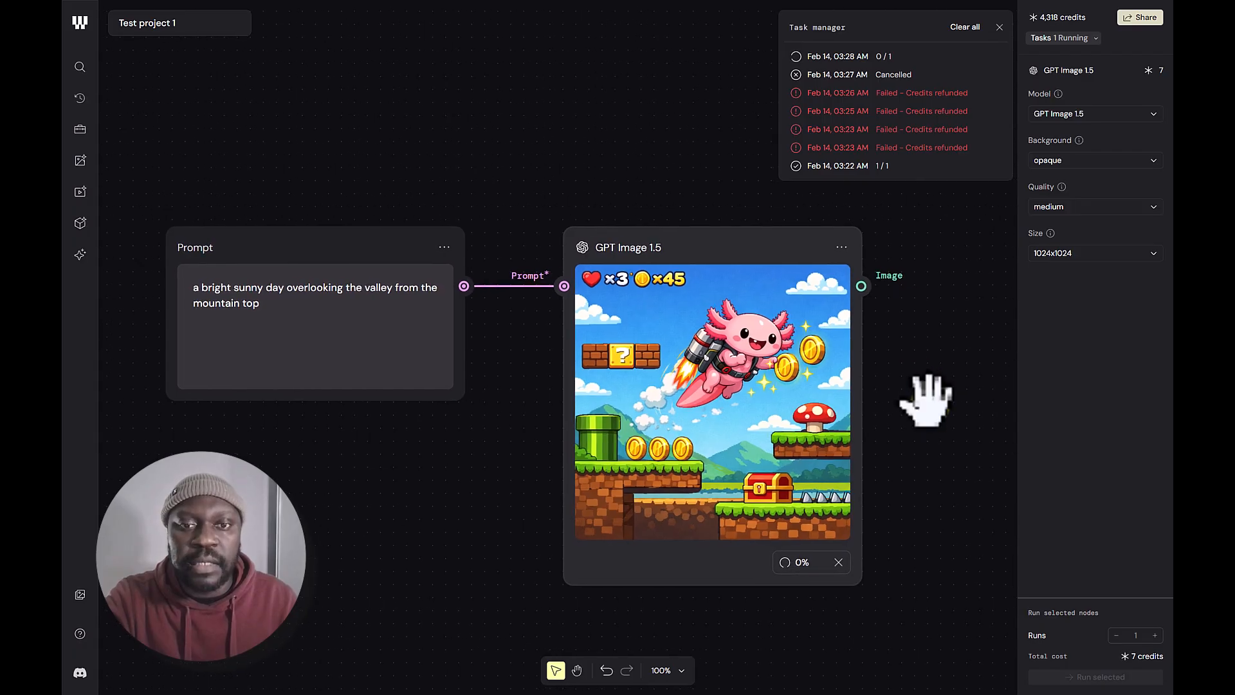
scroll(927, 400, left, 2)
scroll(930, 408, down, 2)
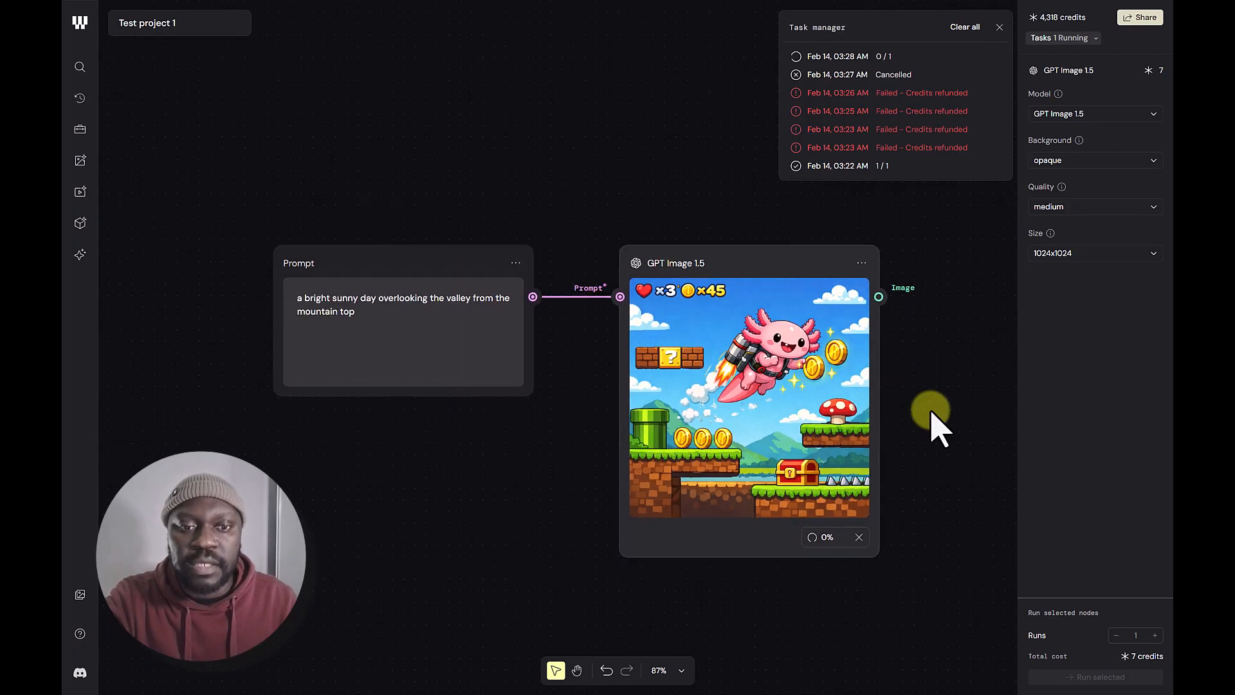
scroll(932, 415, right, 4)
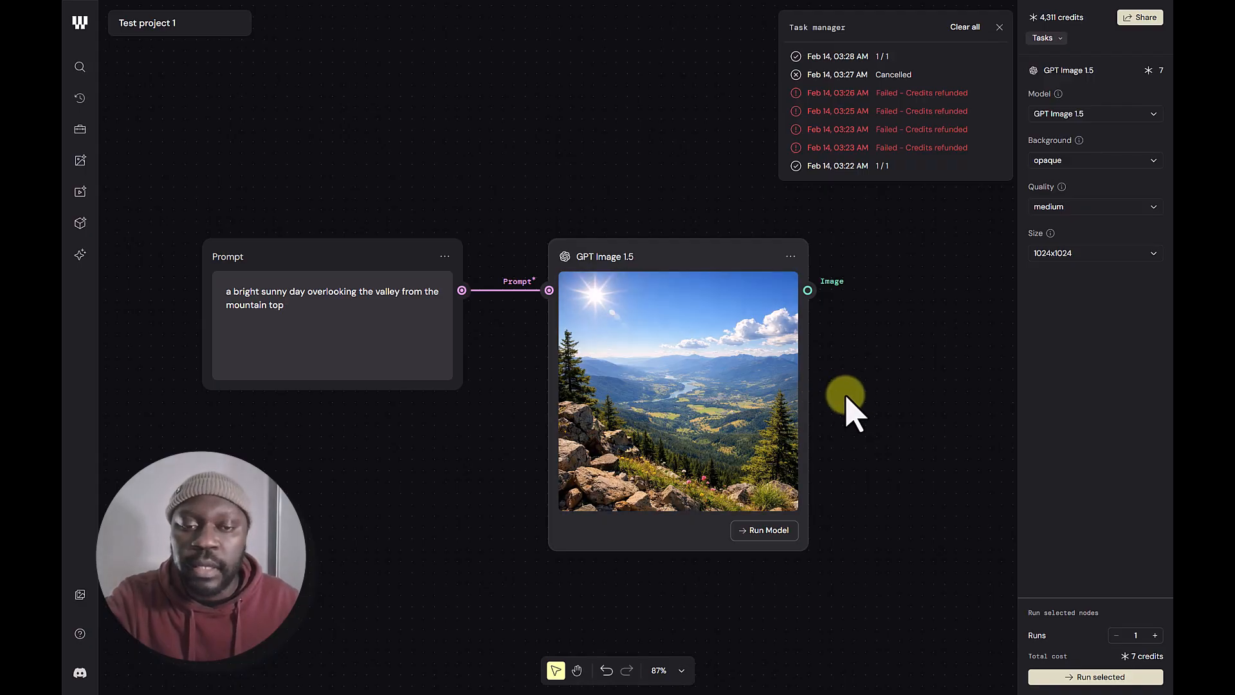
drag(845, 399, 841, 388)
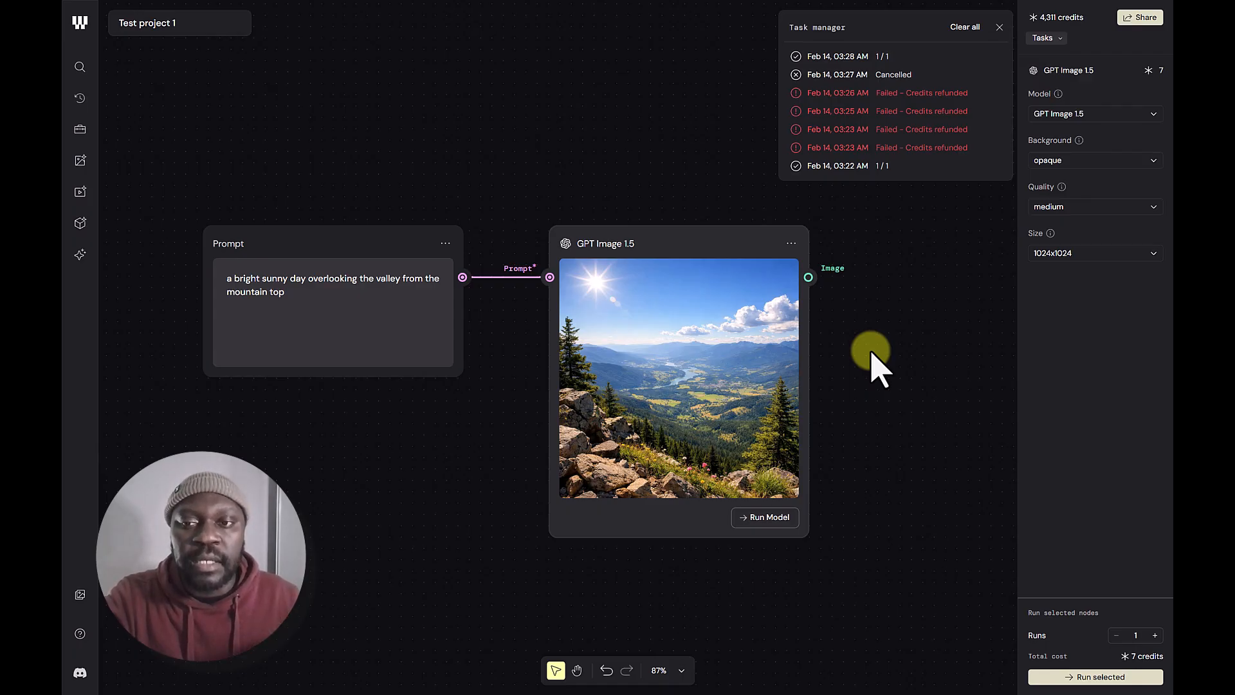
mouse_move(790, 400)
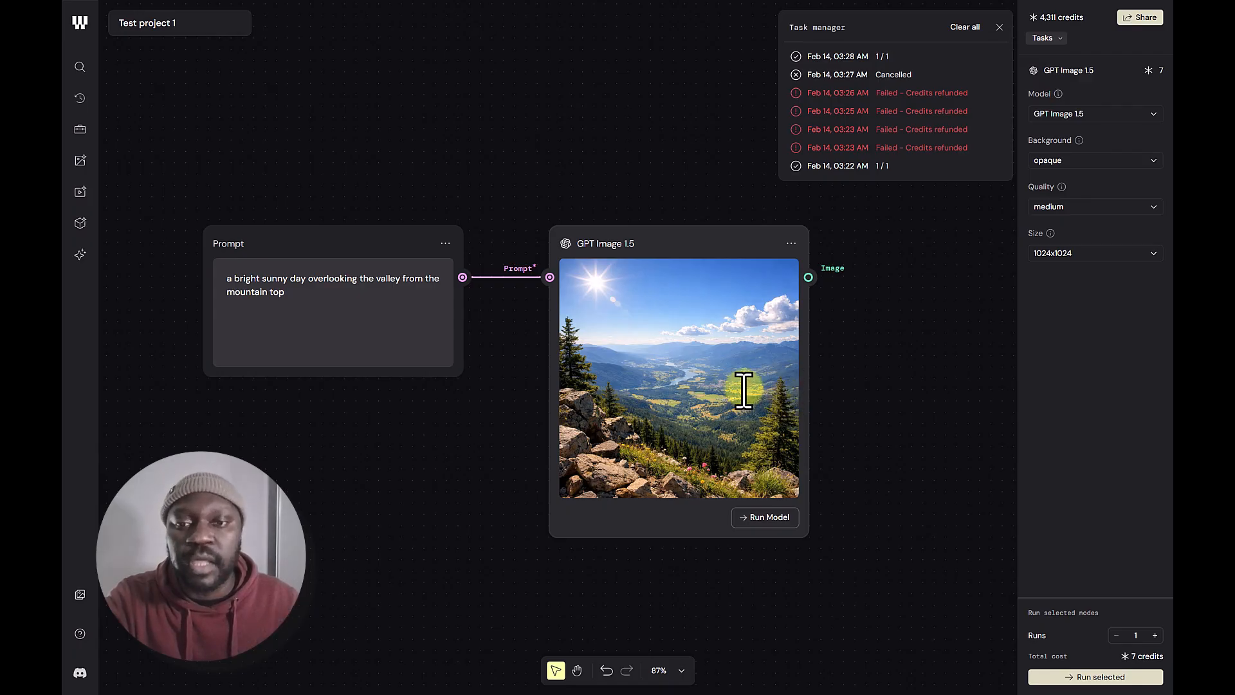
click(292, 297)
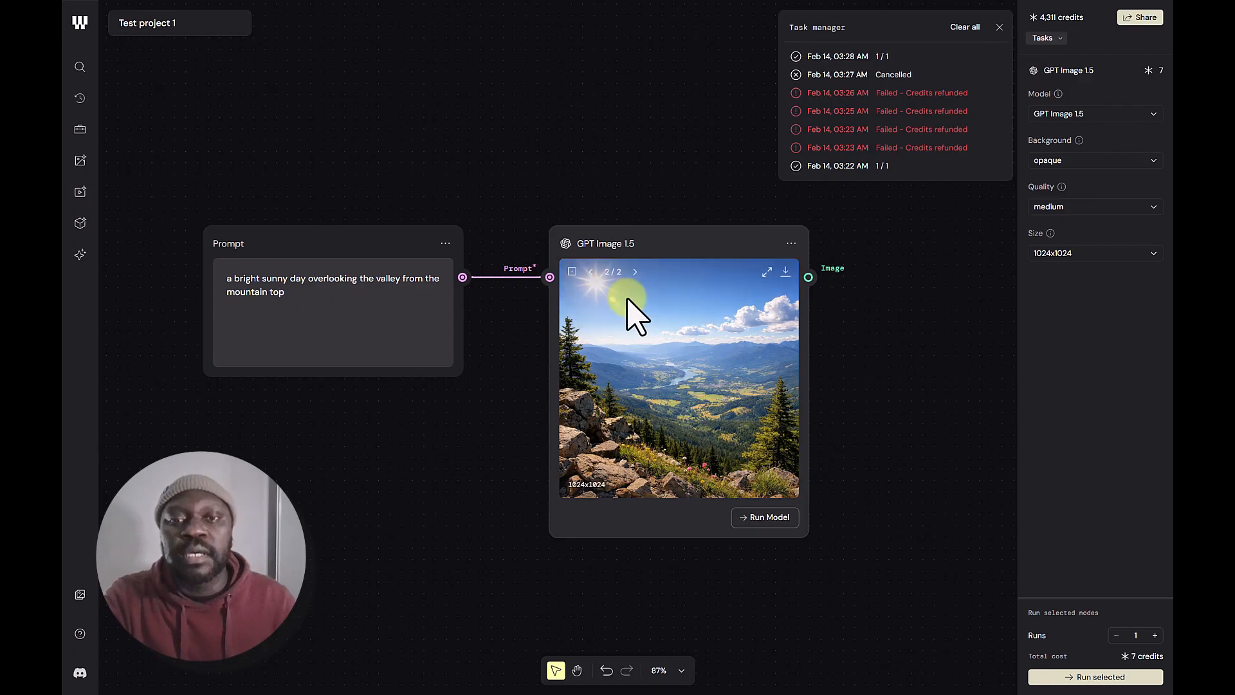
Close the task manager and review both generated images in the GPT Image 1.5 node, side by side and one at a time
scroll(628, 309, up, 5)
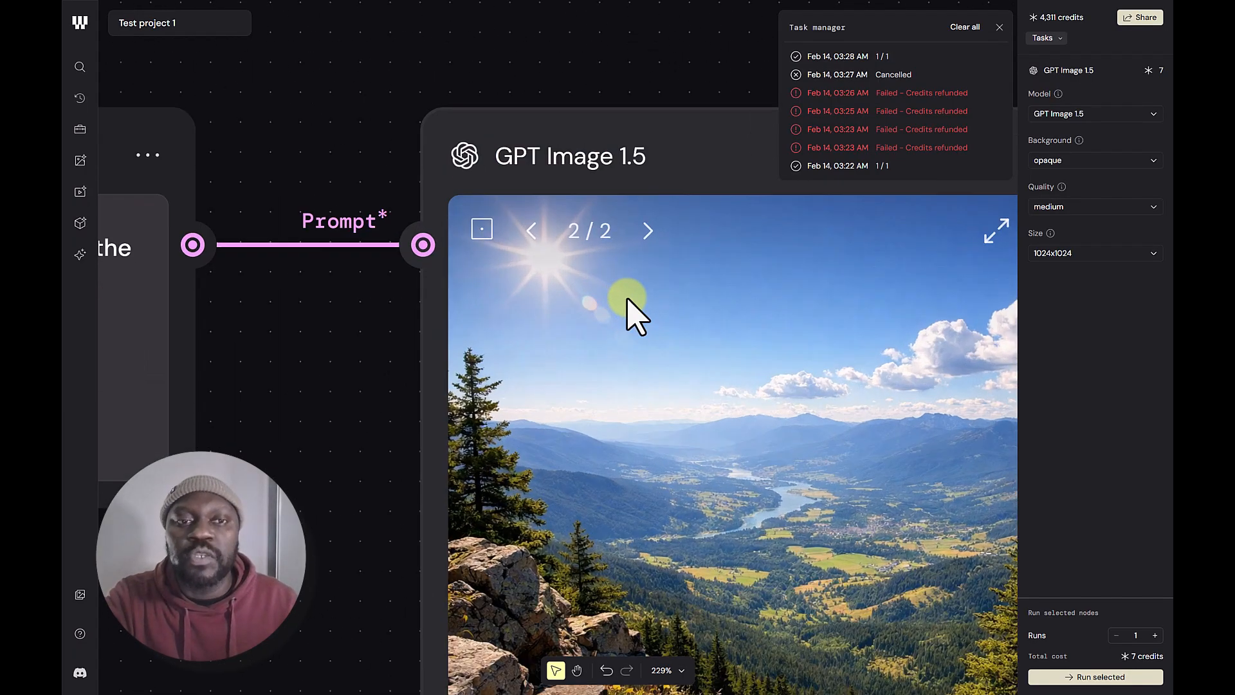
click(999, 28)
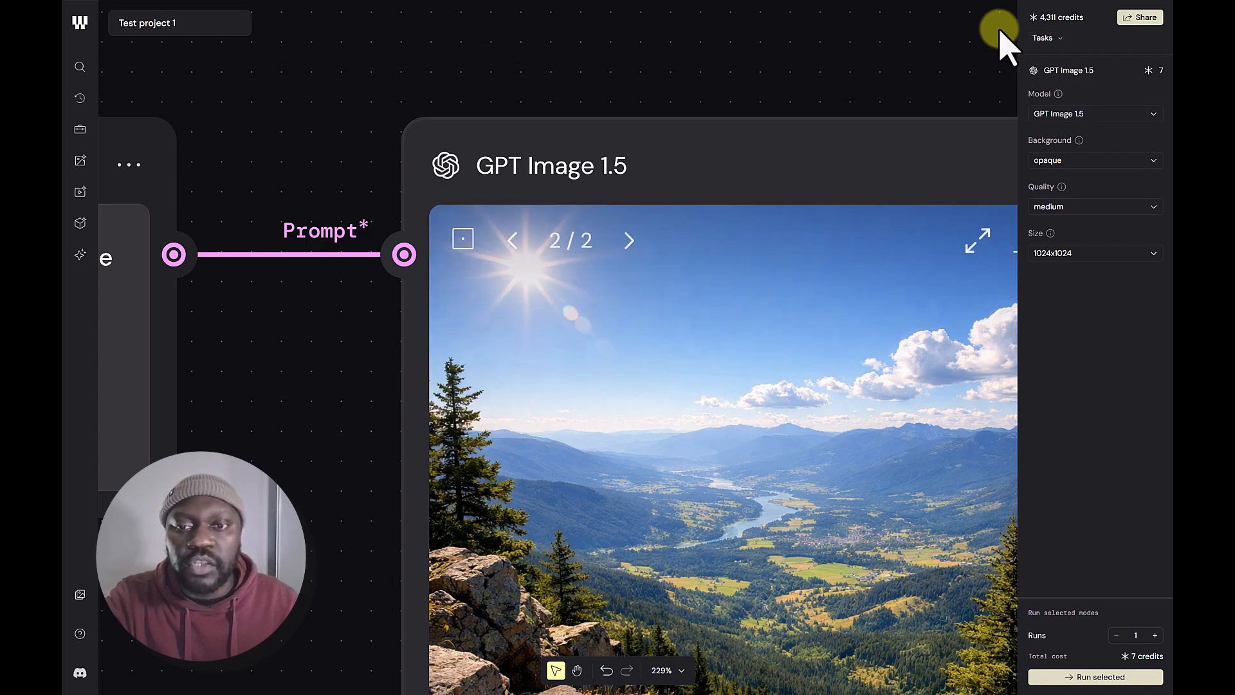
click(463, 239)
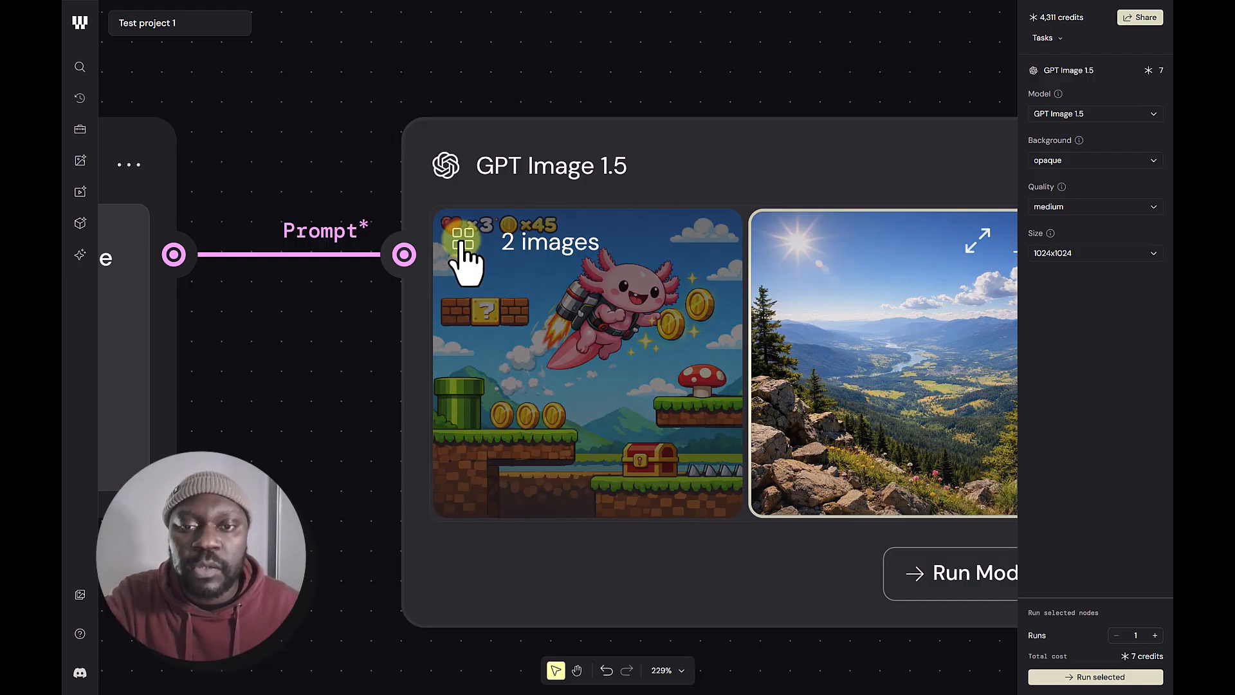
click(467, 244)
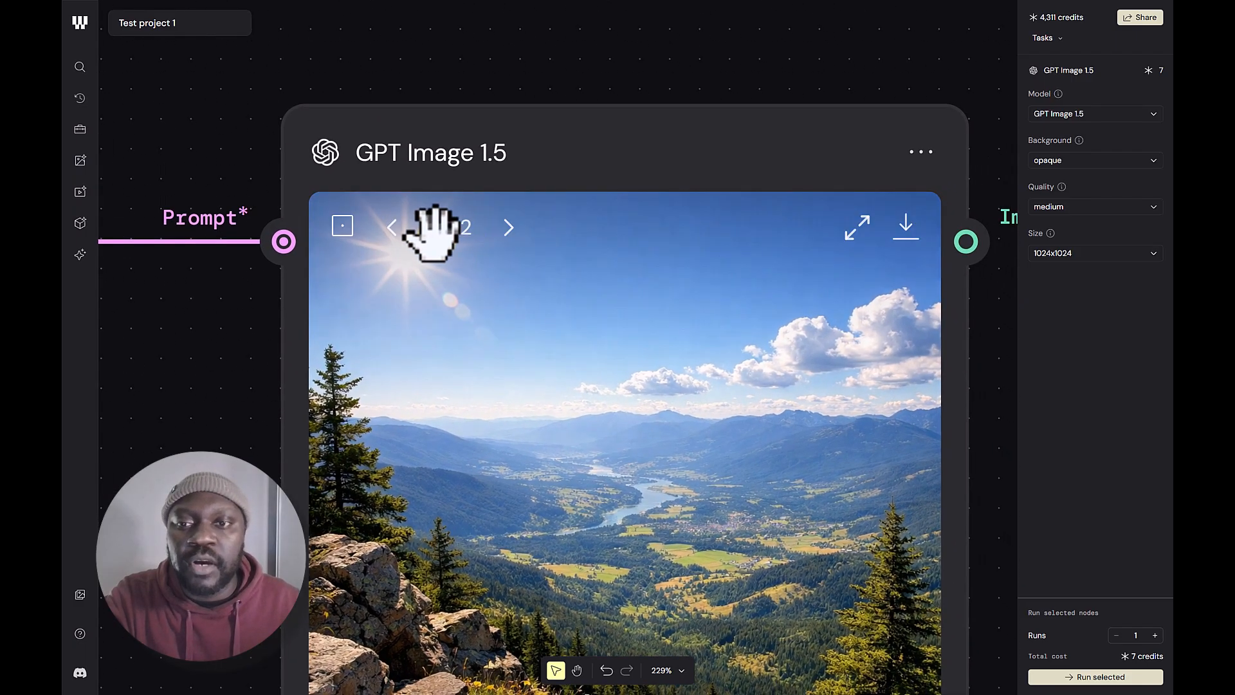
click(392, 228)
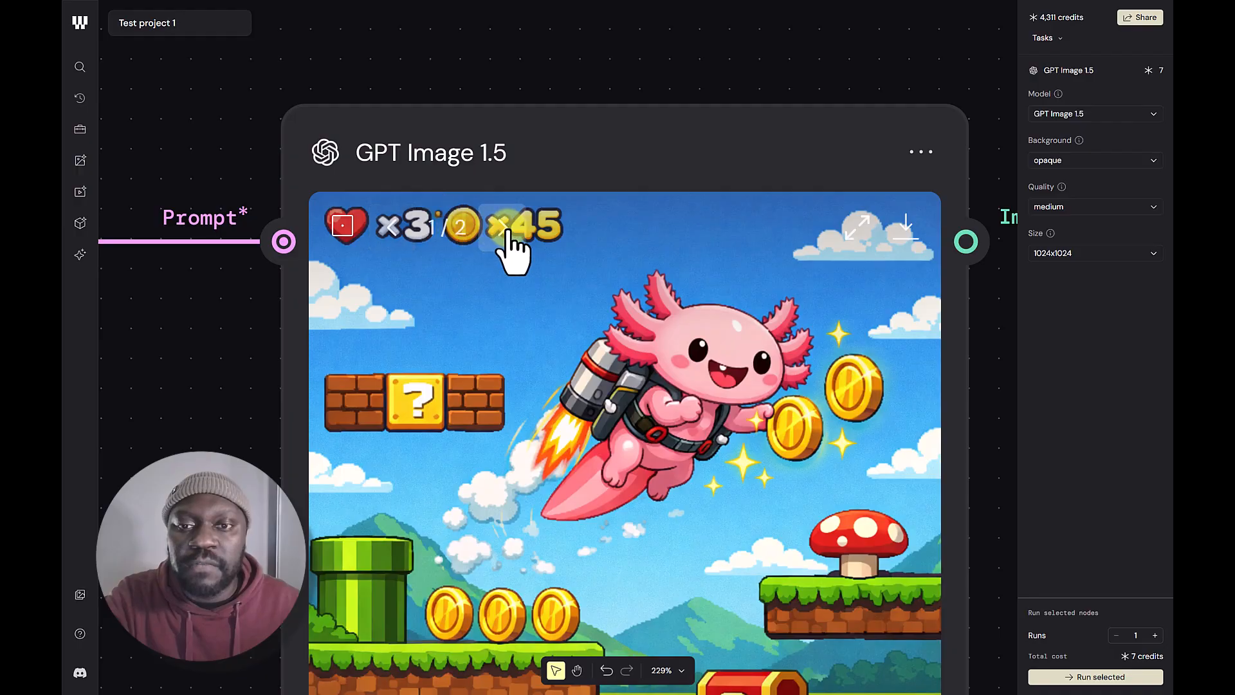
click(508, 228)
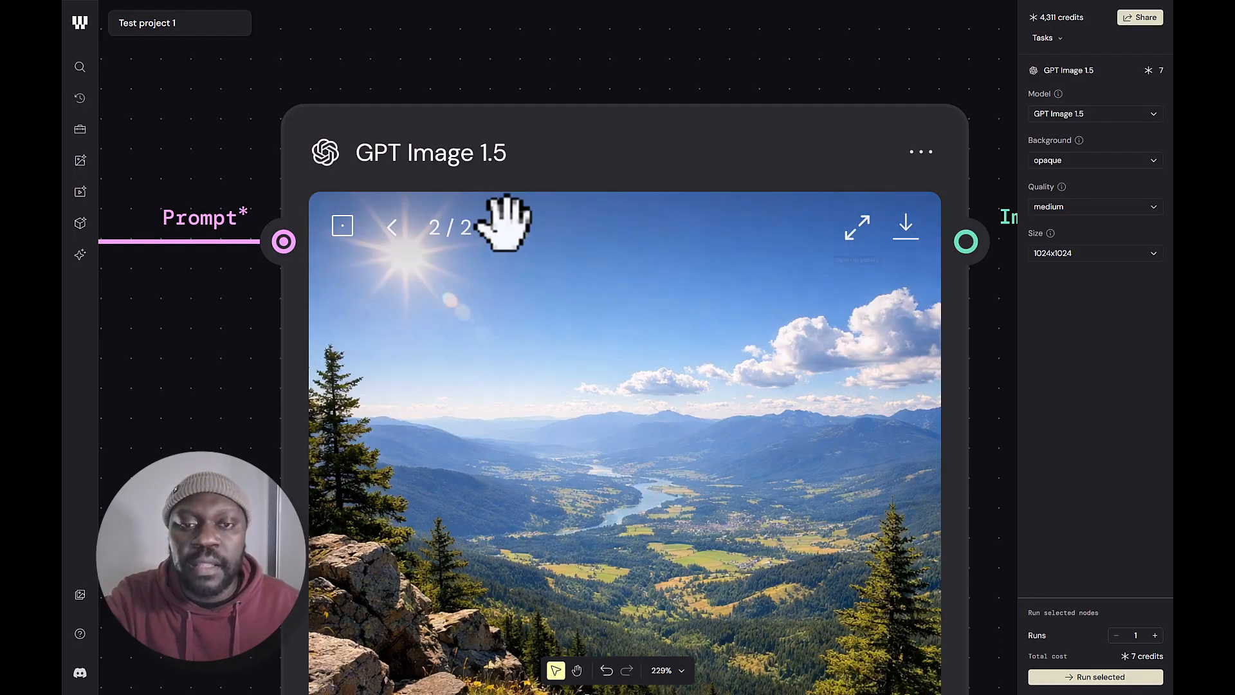
Open the landscape image in the full-size gallery and switch to the axolotl image and back
scroll(504, 222, right, 2)
scroll(504, 222, down, 1)
mouse_move(505, 239)
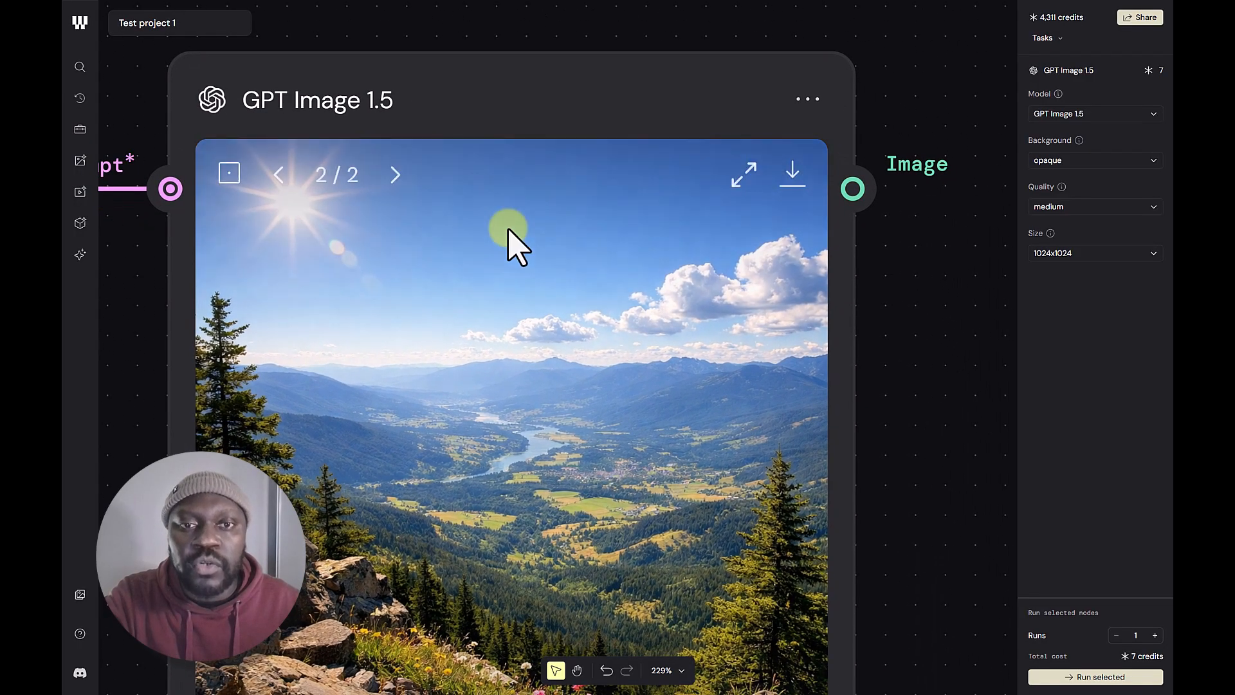
click(749, 177)
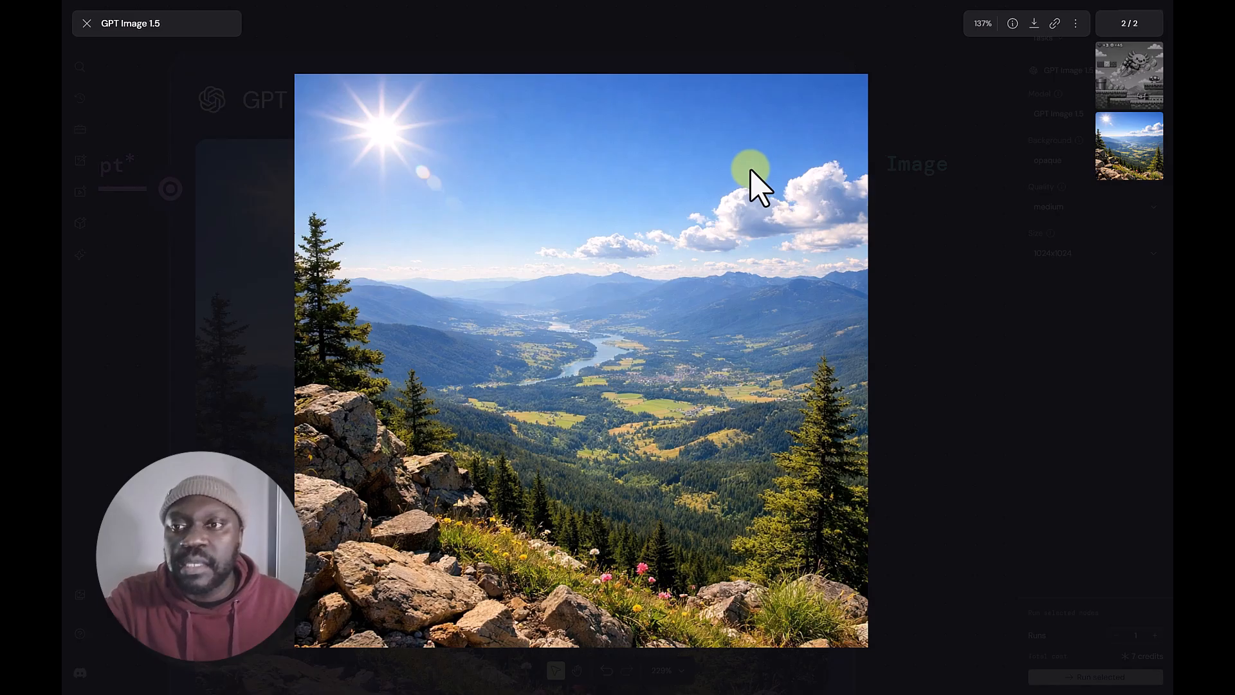
click(1147, 88)
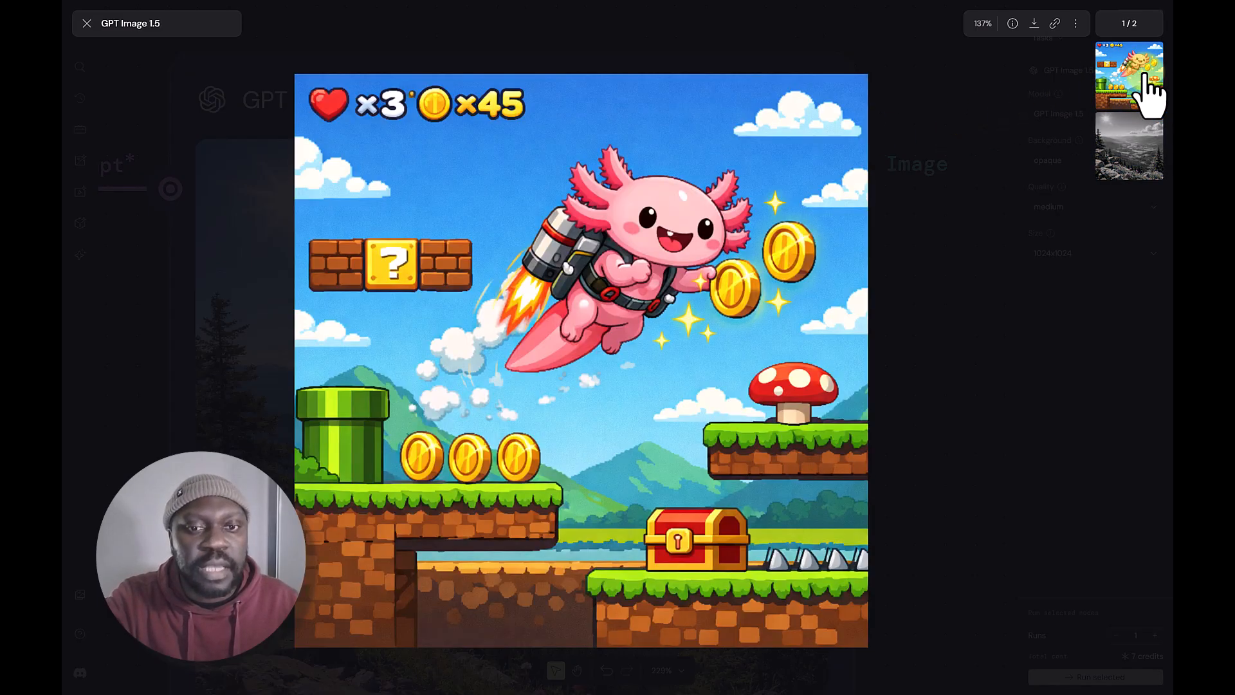
click(1146, 153)
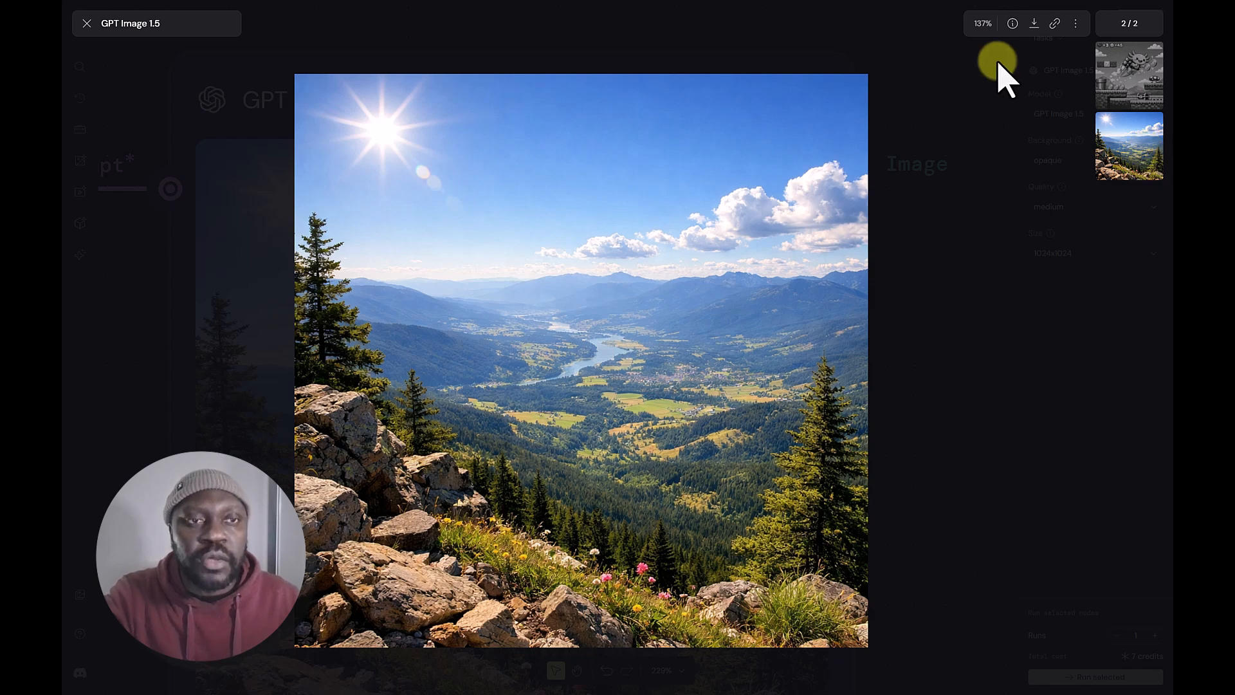
View the landscape image's generation details in the gallery and return to the Prompt node on the canvas
click(1013, 25)
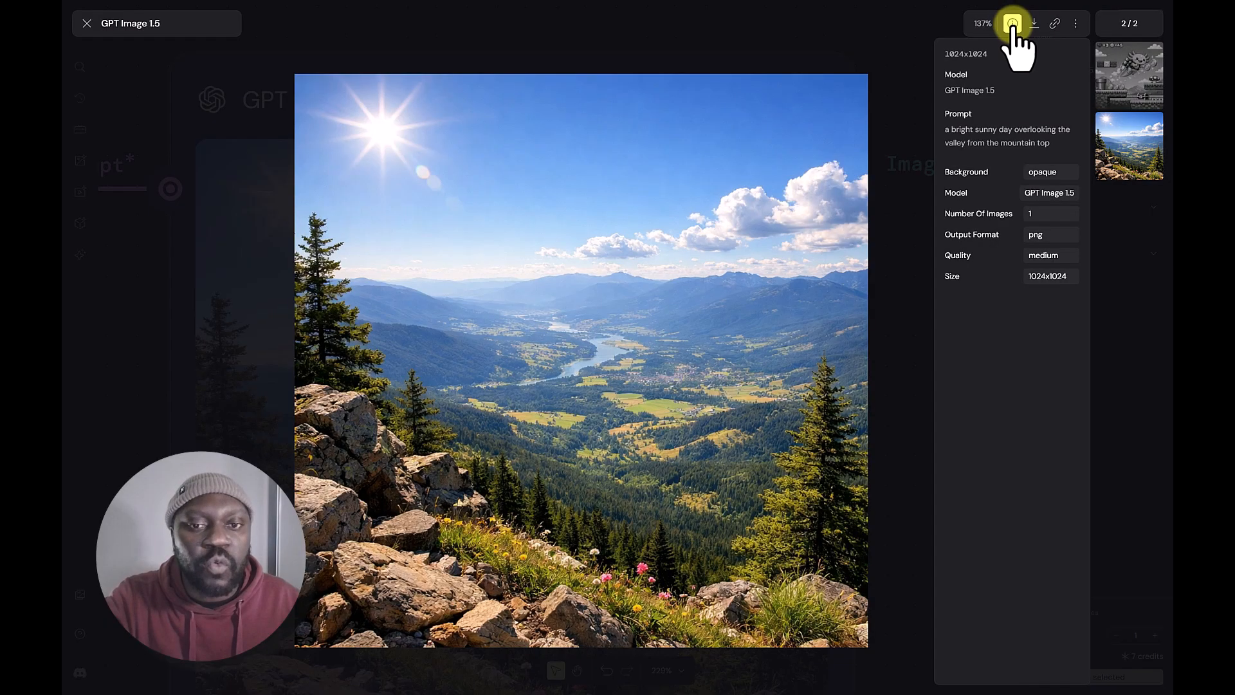
click(1012, 24)
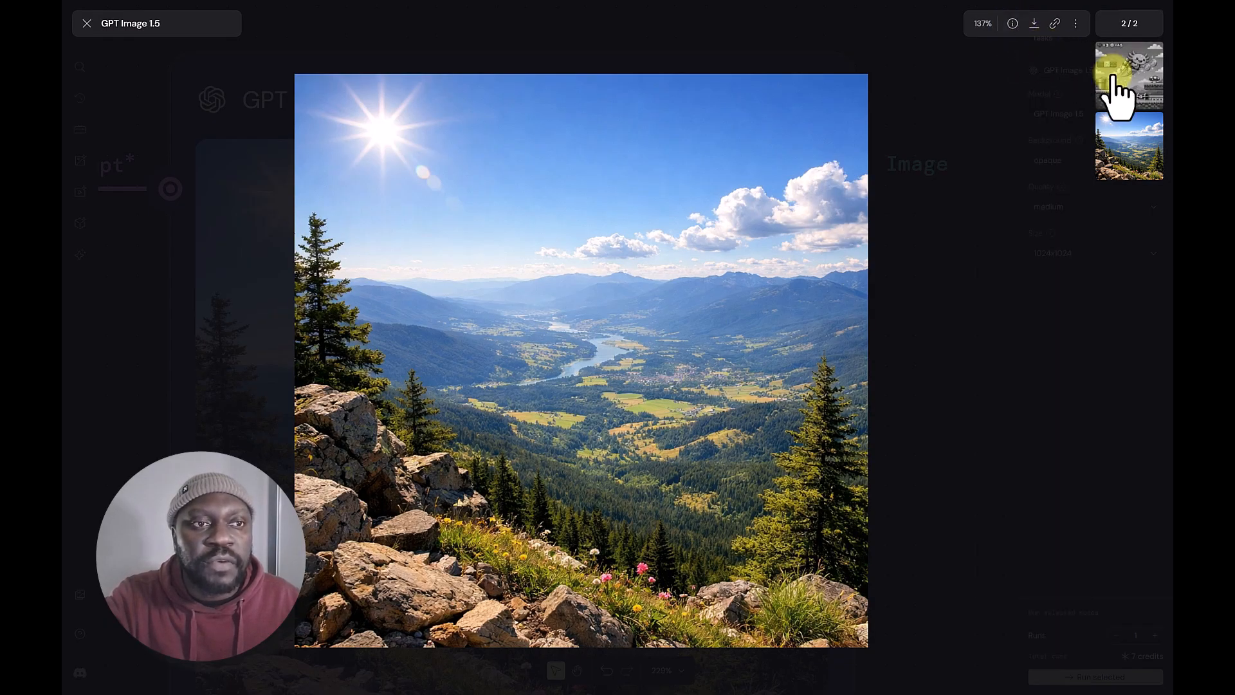
click(85, 23)
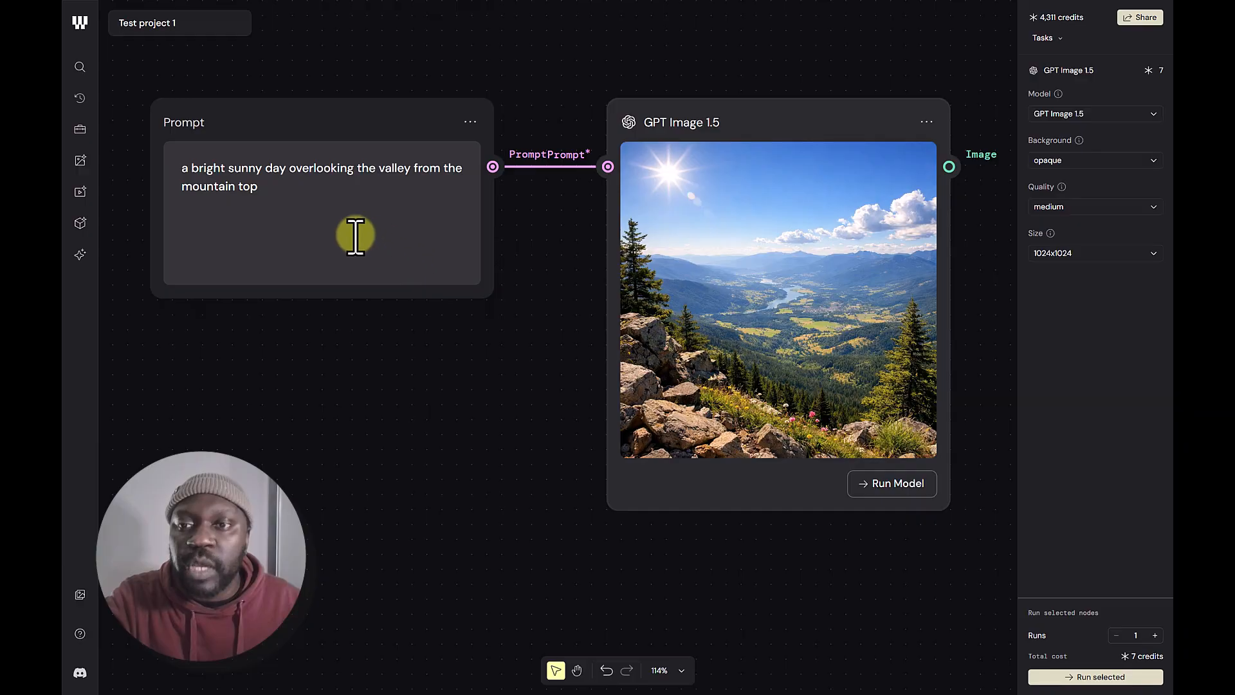
click(175, 167)
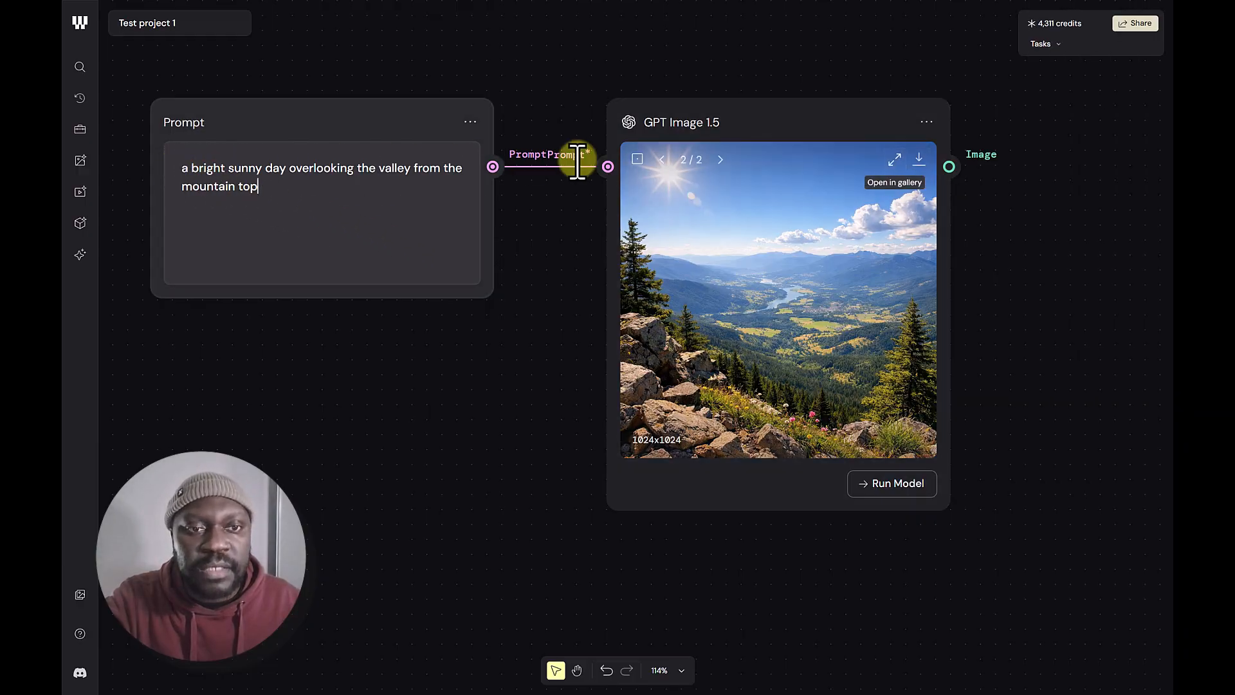
View the axolotl image's generation details in the full-size gallery and return to the canvas
click(897, 160)
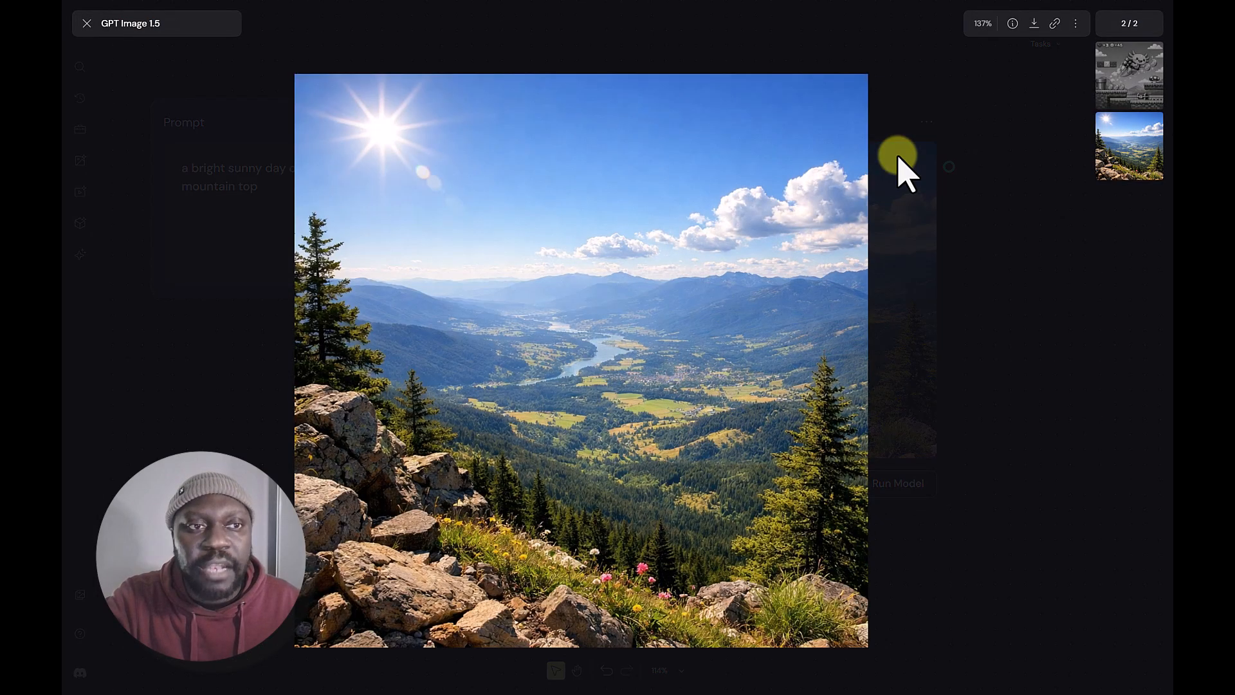
click(1129, 90)
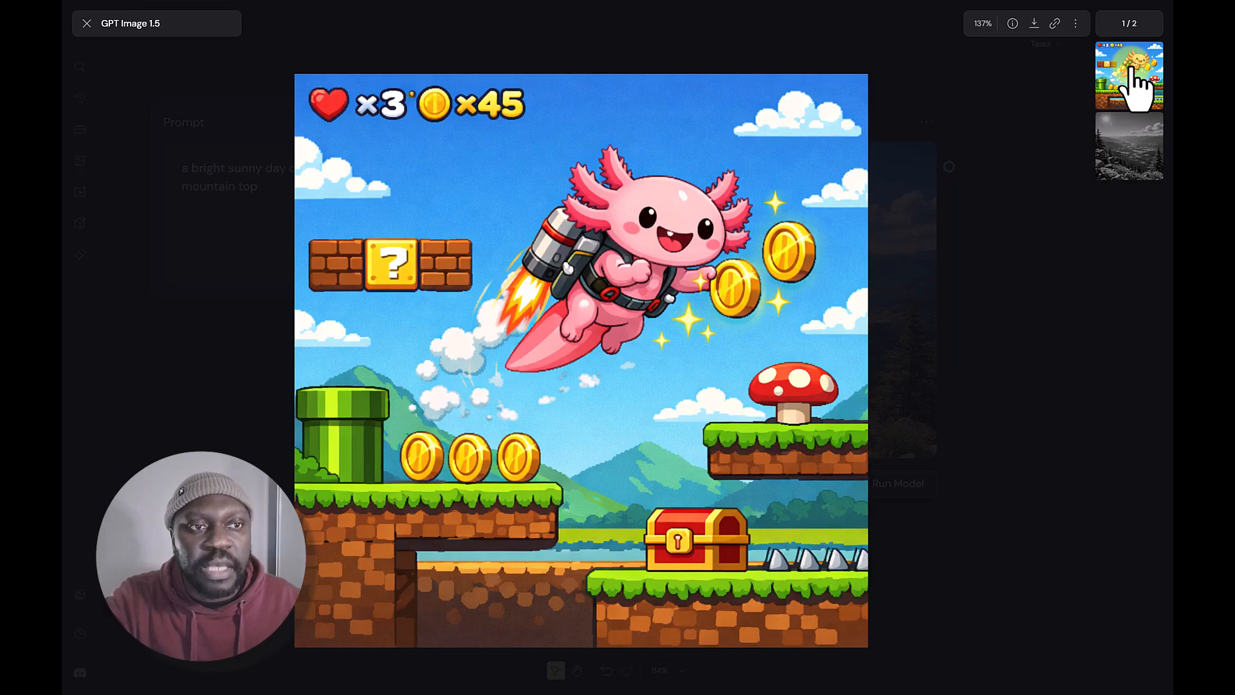
click(1012, 23)
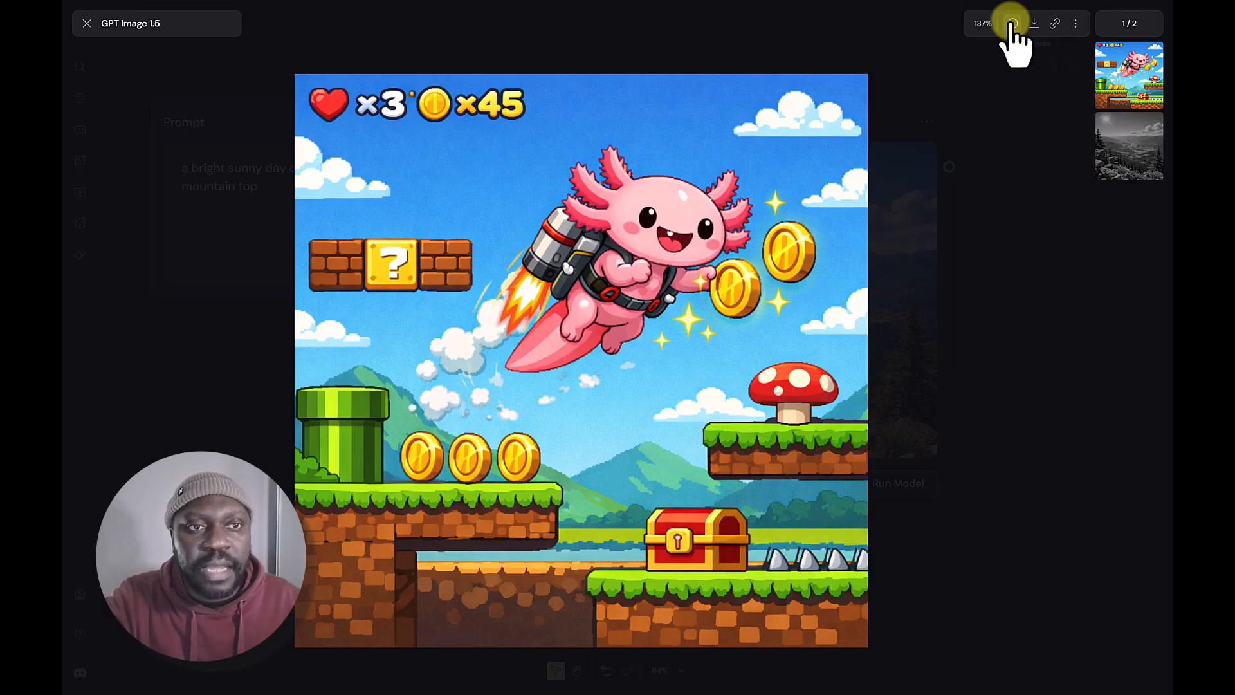
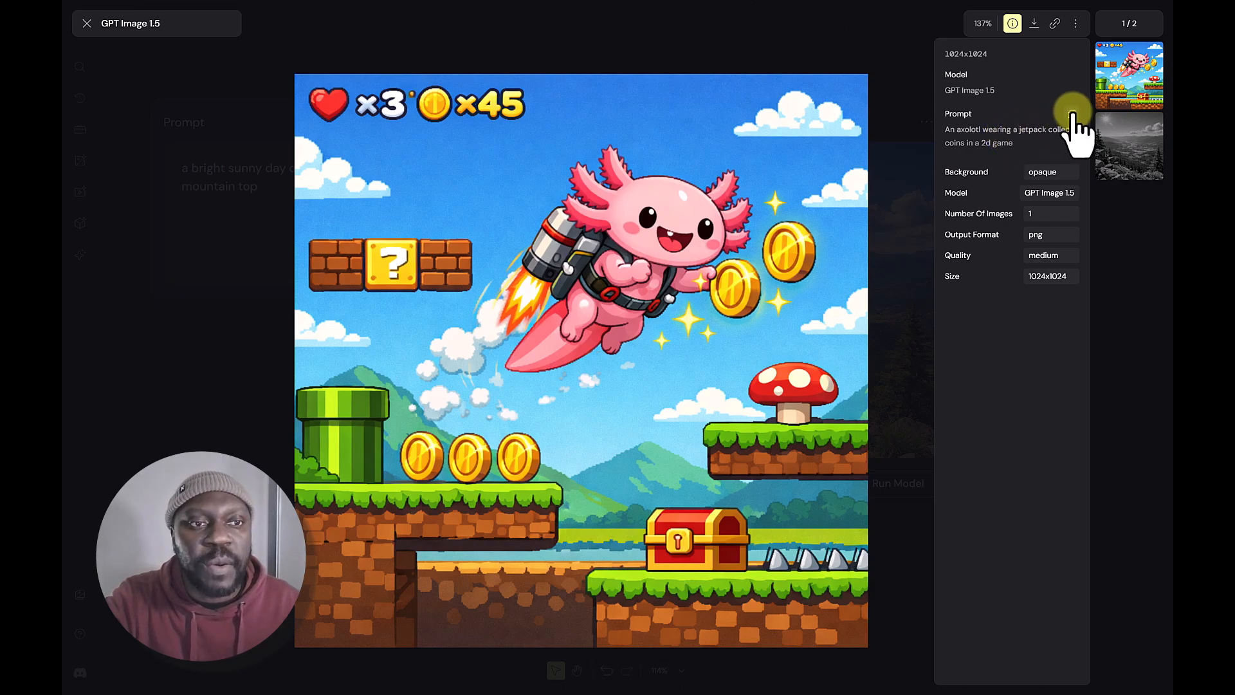
click(87, 24)
Add a second Prompt node below the first and set its text to "An axolotl wearing a jetpack collects coins in a 2d game"
scroll(93, 28, down, 2)
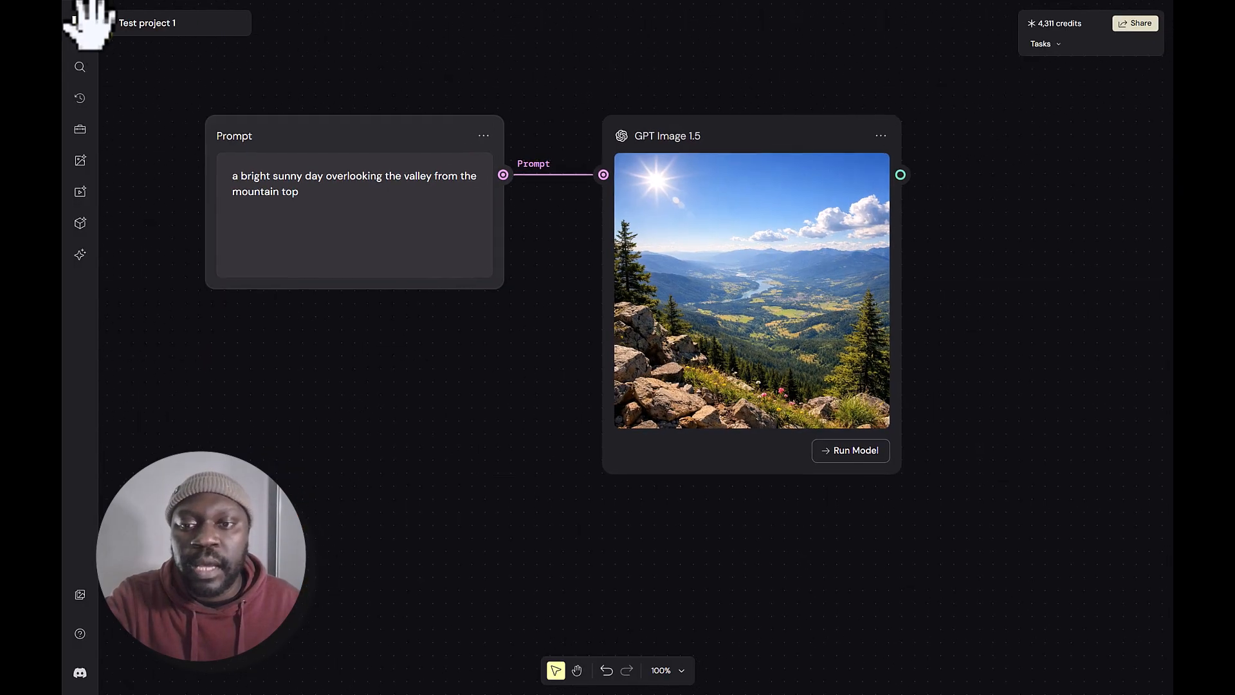
right_click(359, 324)
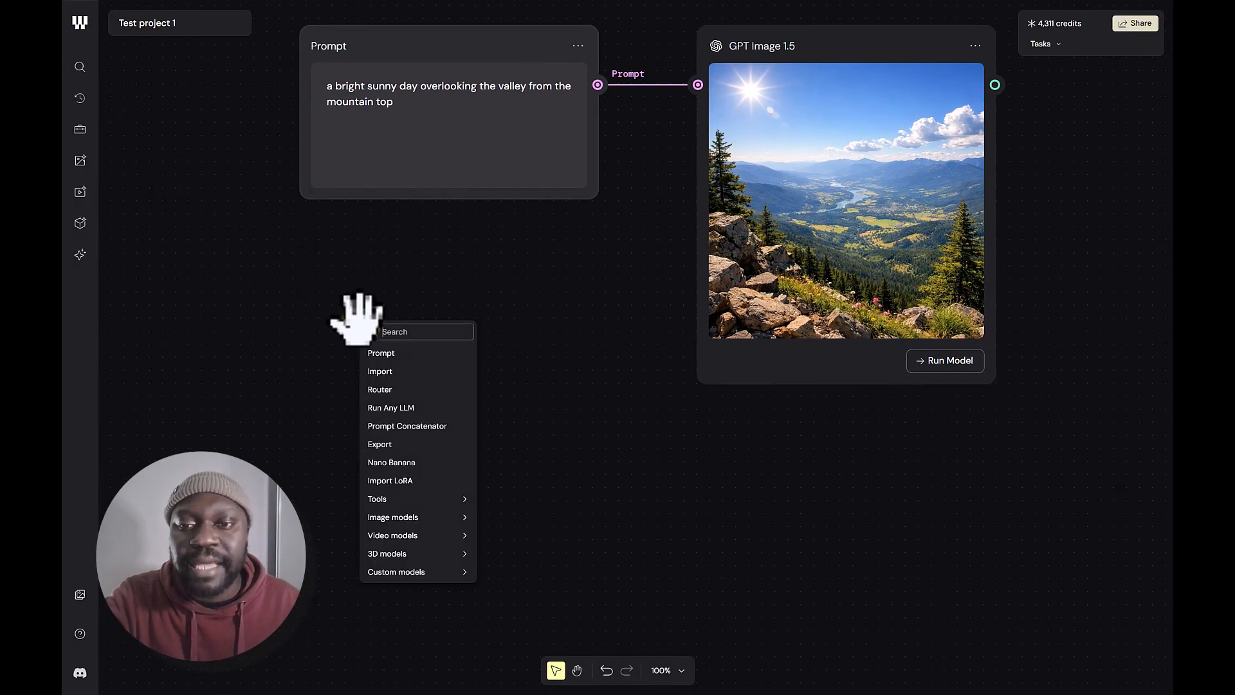
click(426, 352)
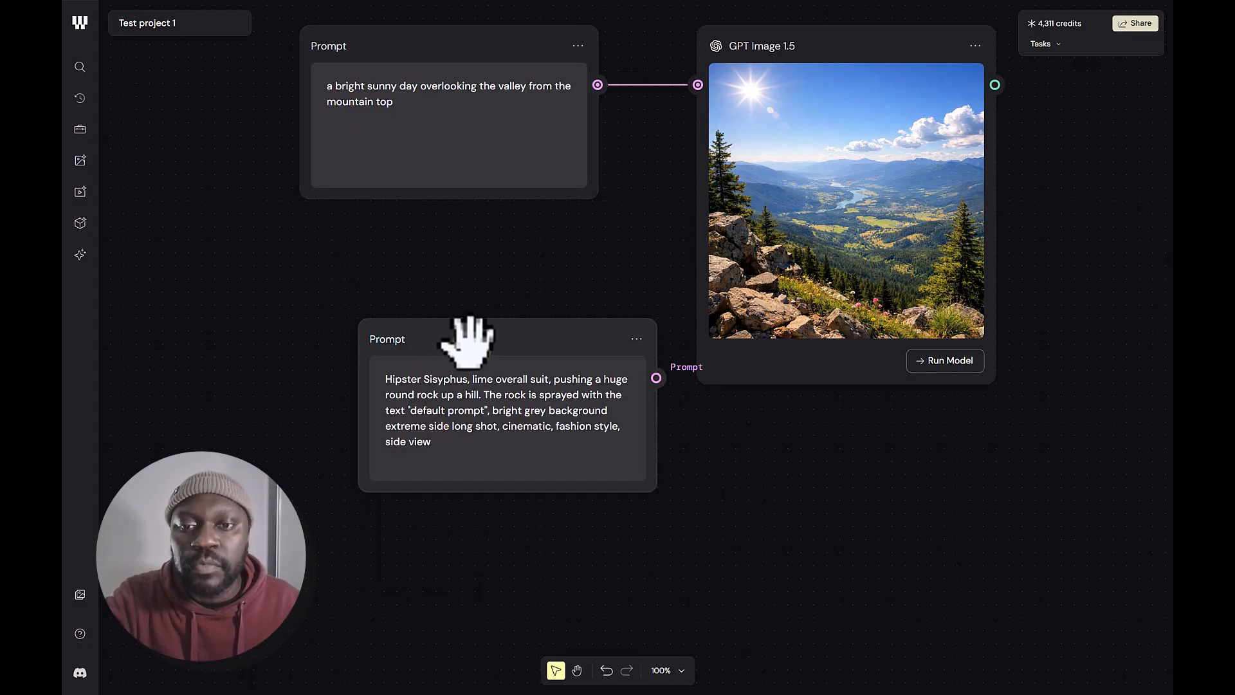
drag(469, 336, 408, 311)
click(428, 373)
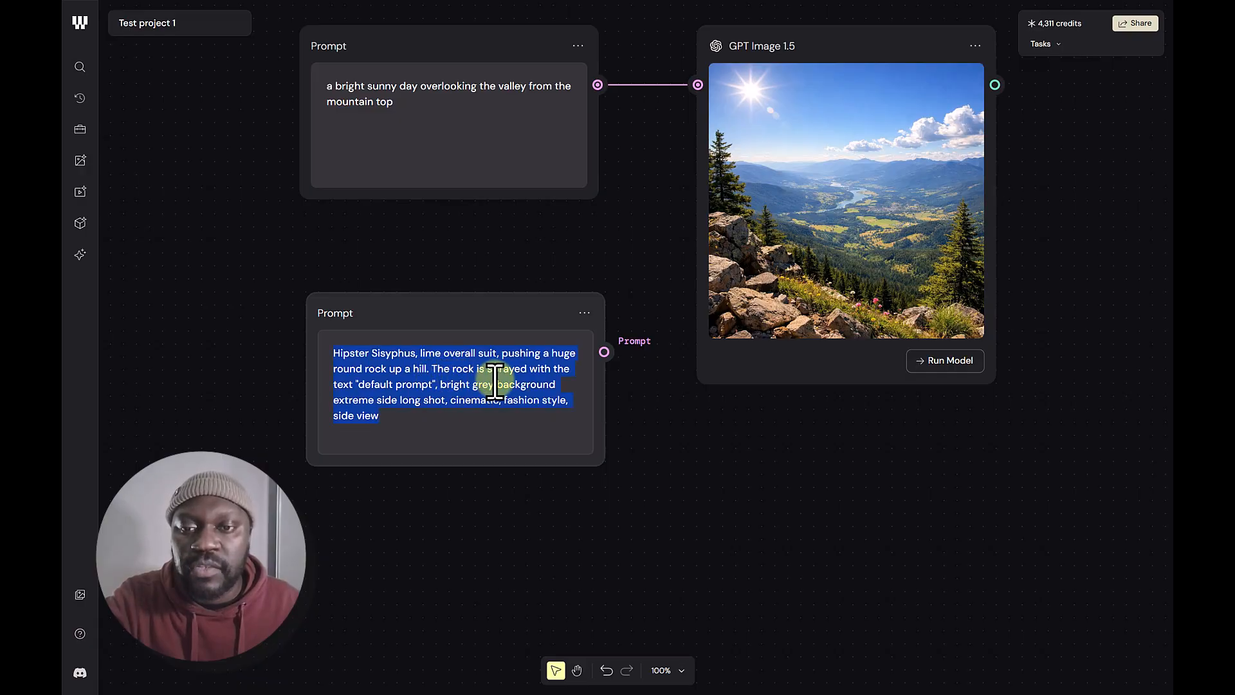
text(An axolotl wearing a jetpack collects coins in a 2d game)
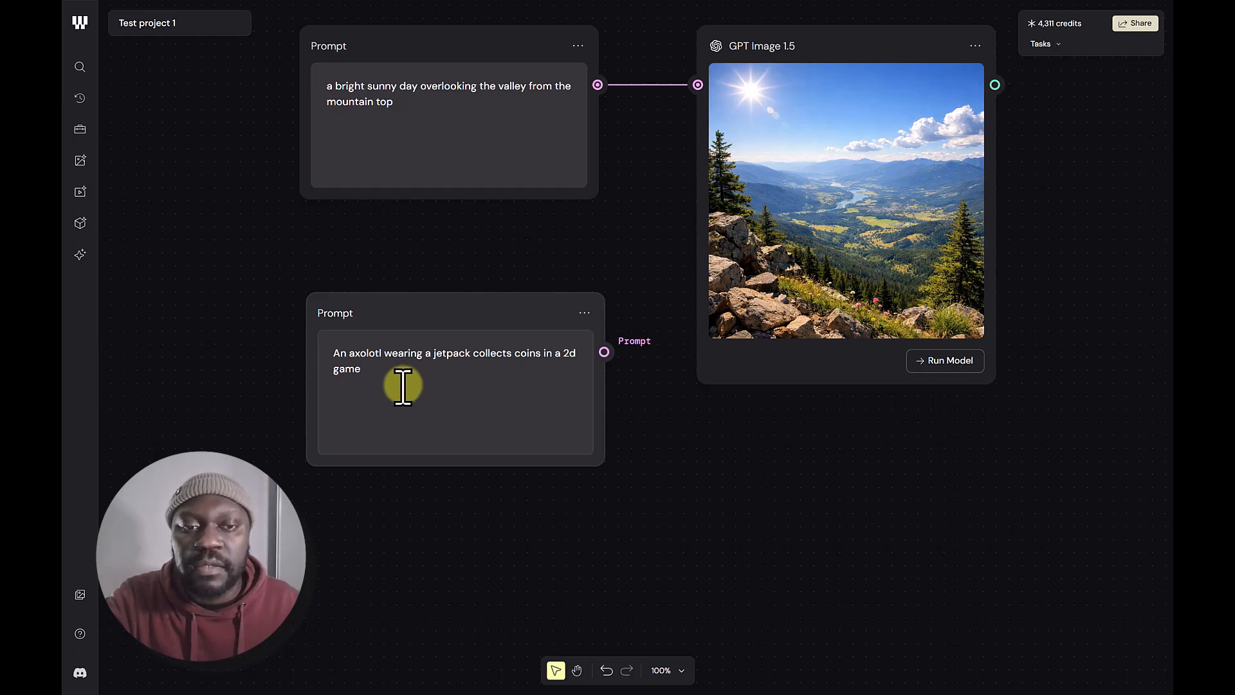
Examine the image controls on the GPT Image 1.5 node, including the download option
scroll(404, 386, down, 3)
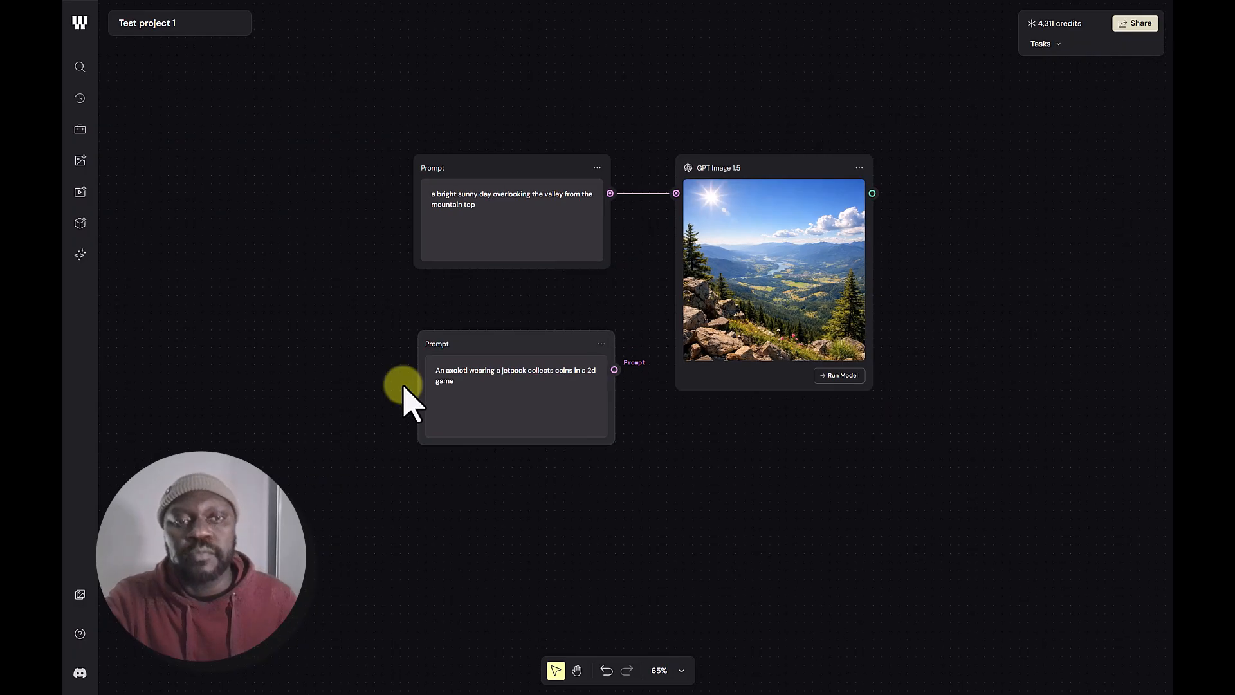
drag(403, 386, 323, 373)
scroll(404, 386, up, 3)
scroll(404, 386, up, 3)
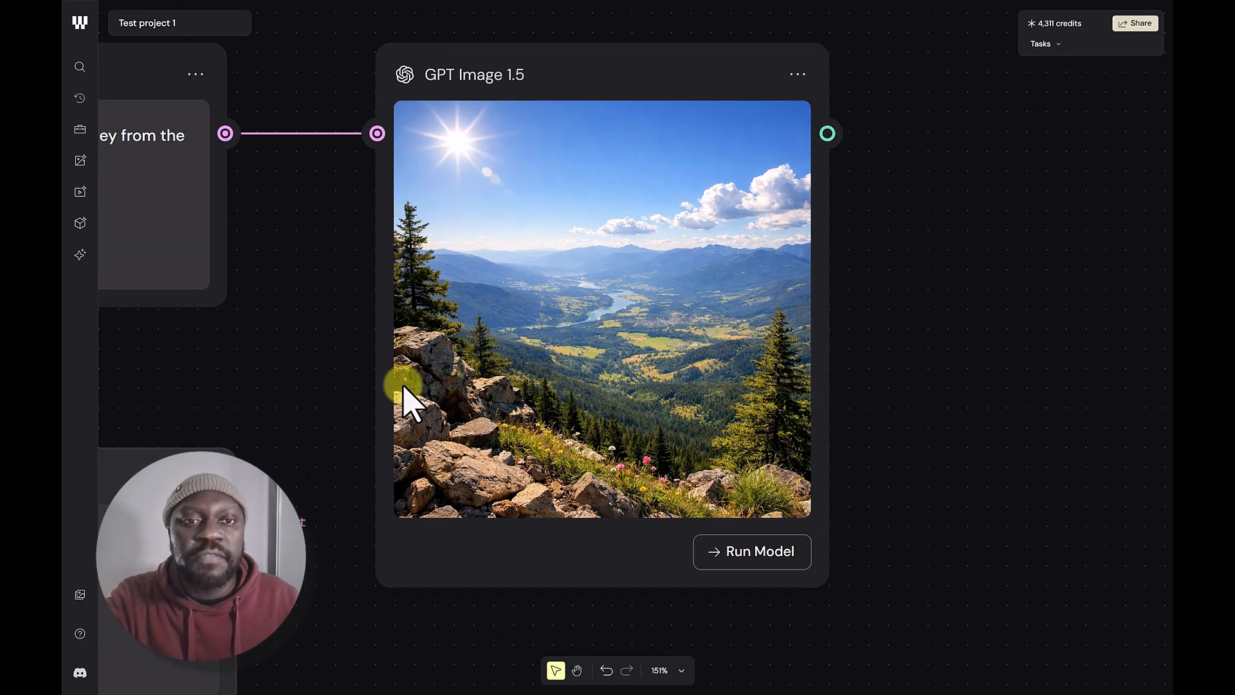
drag(477, 327, 414, 343)
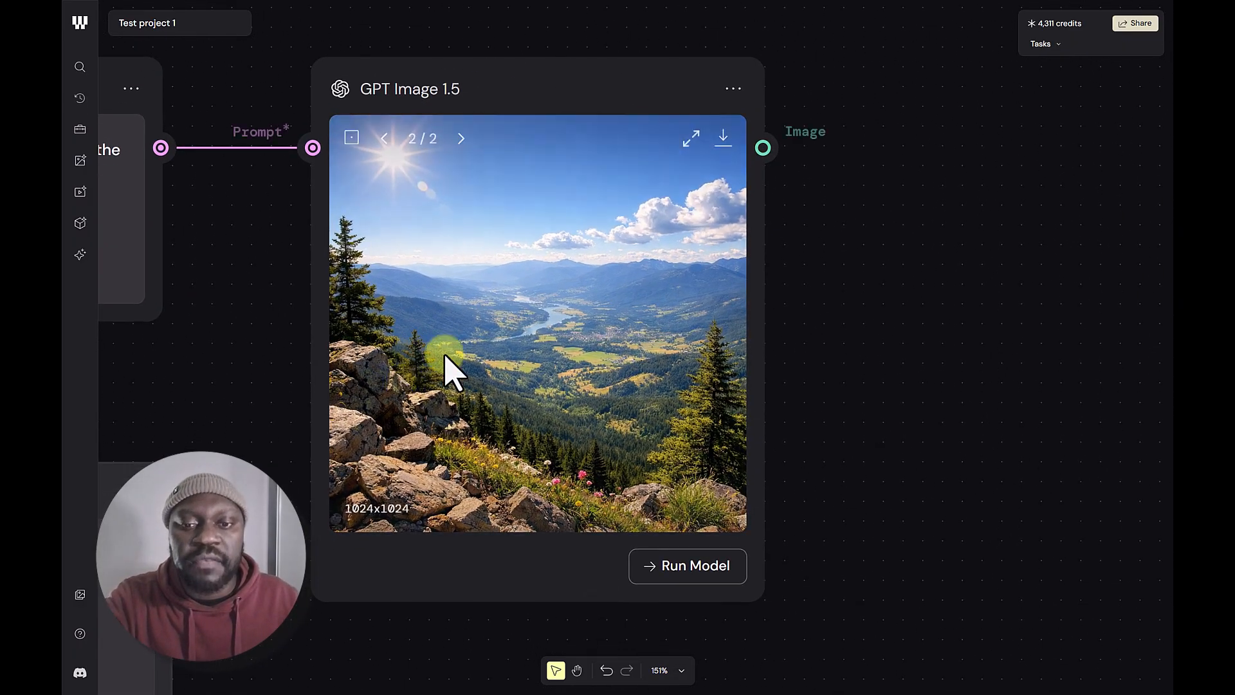
click(731, 144)
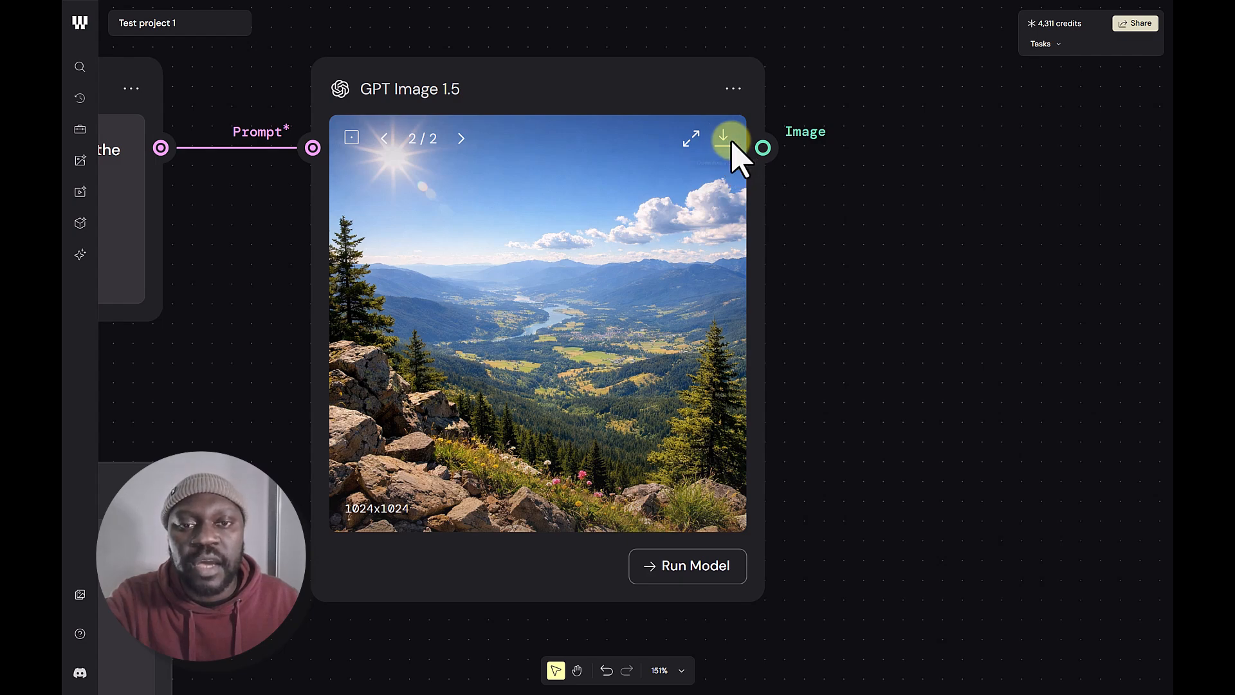
Rename the GPT Image 1.5 node to "sunny mountain view" and review its other node options
click(733, 90)
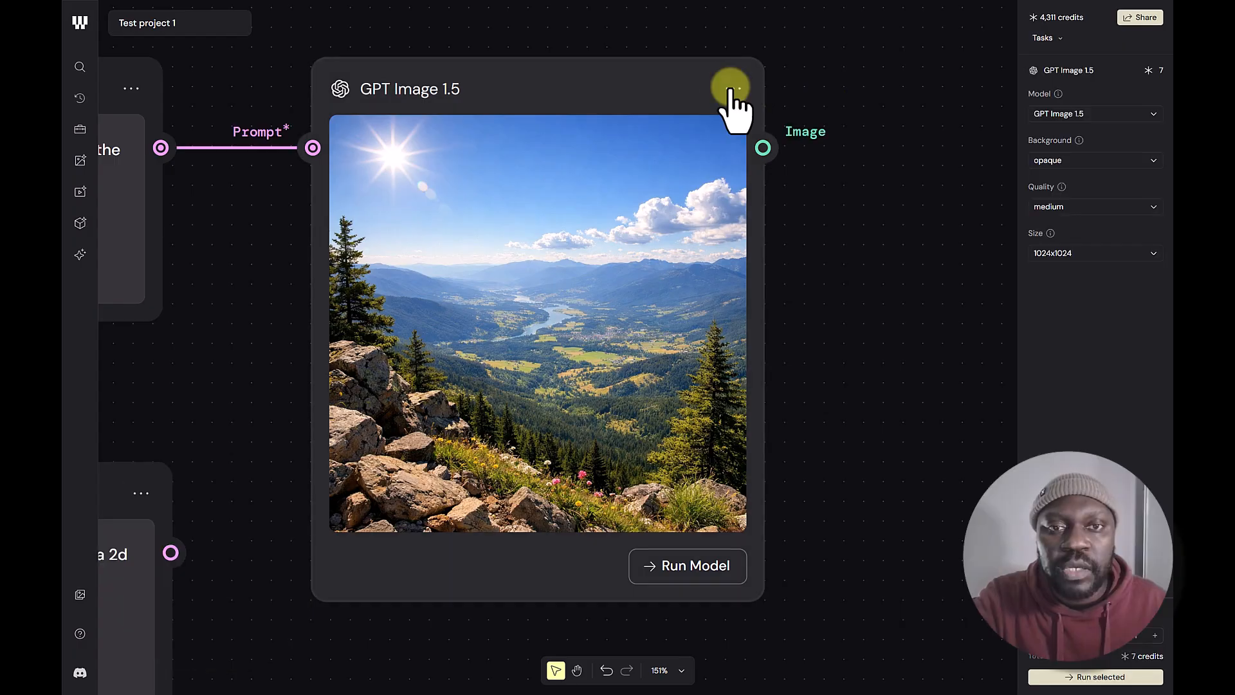
click(732, 90)
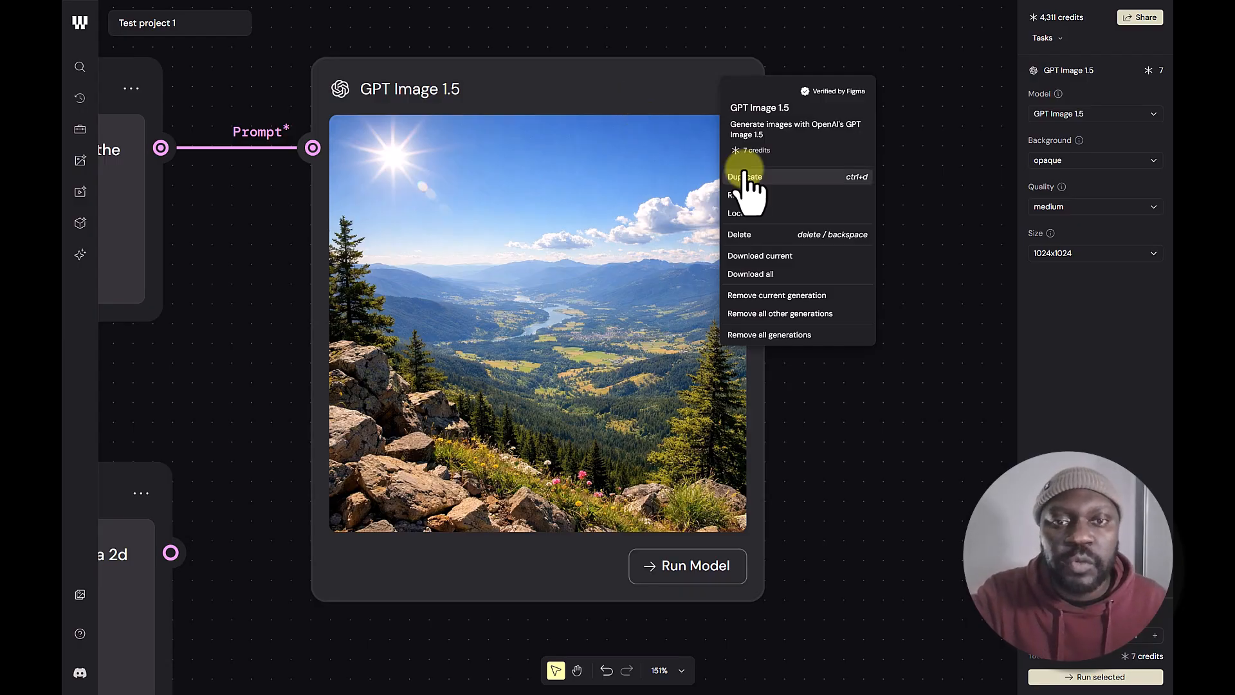
click(767, 194)
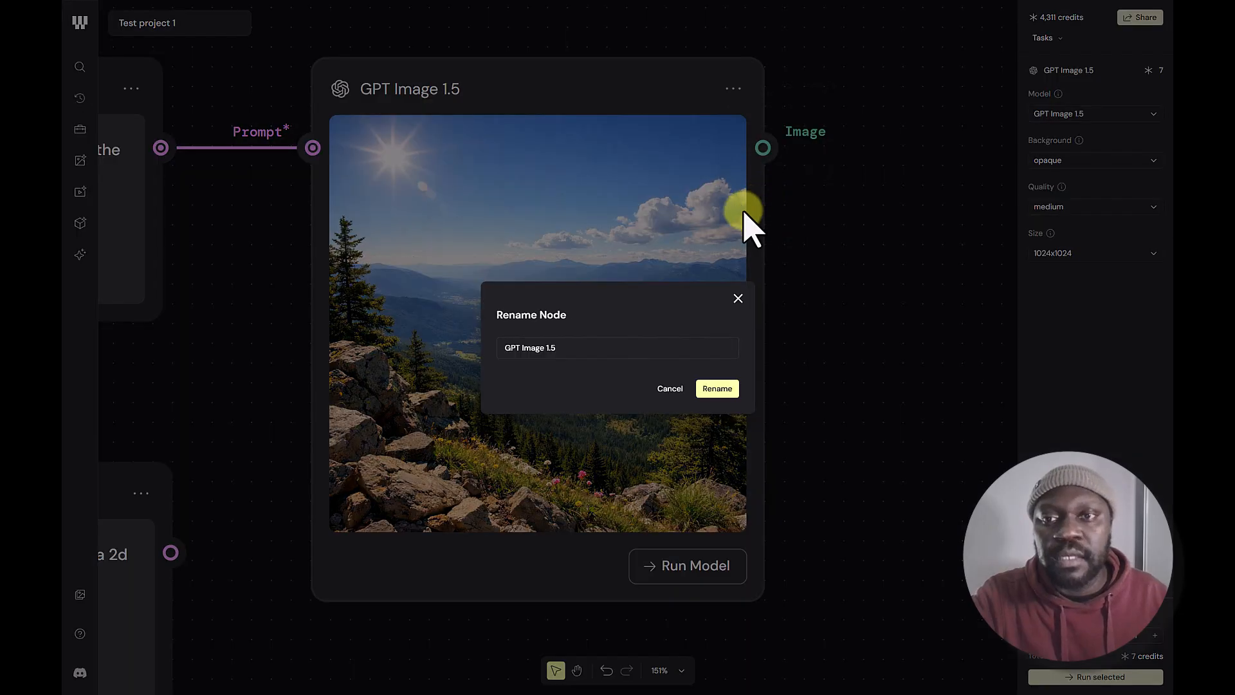
click(575, 348)
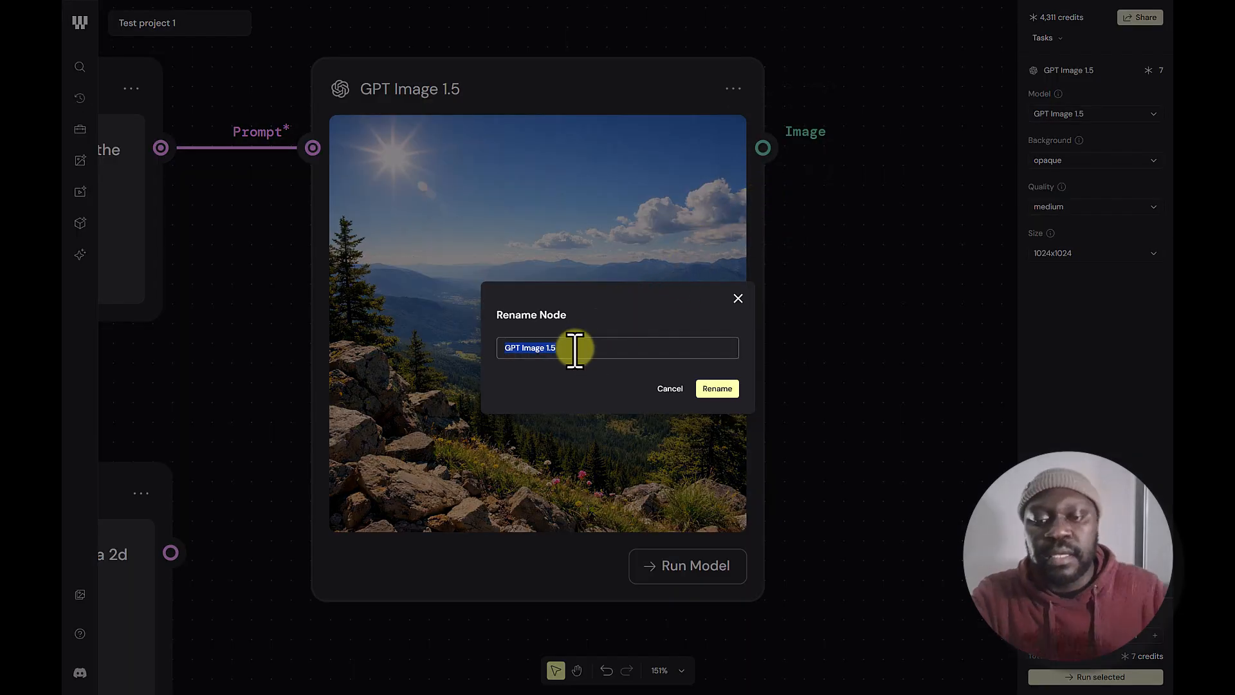
text(sunny )
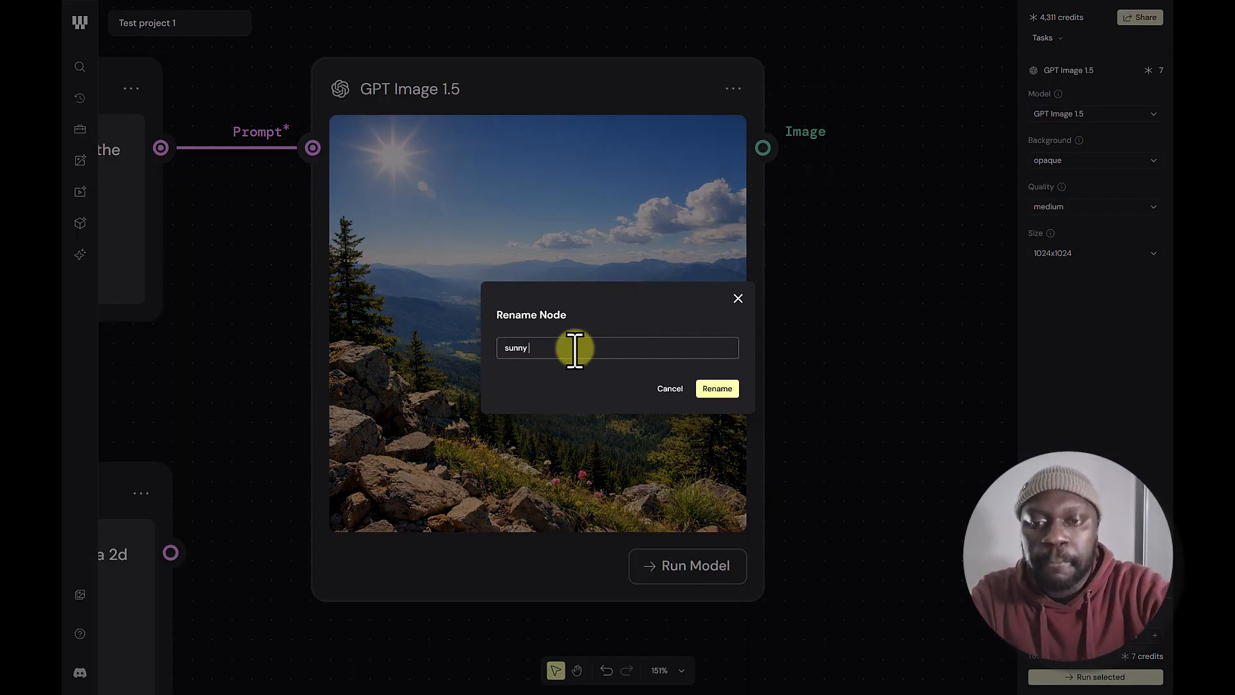
text(mountain v)
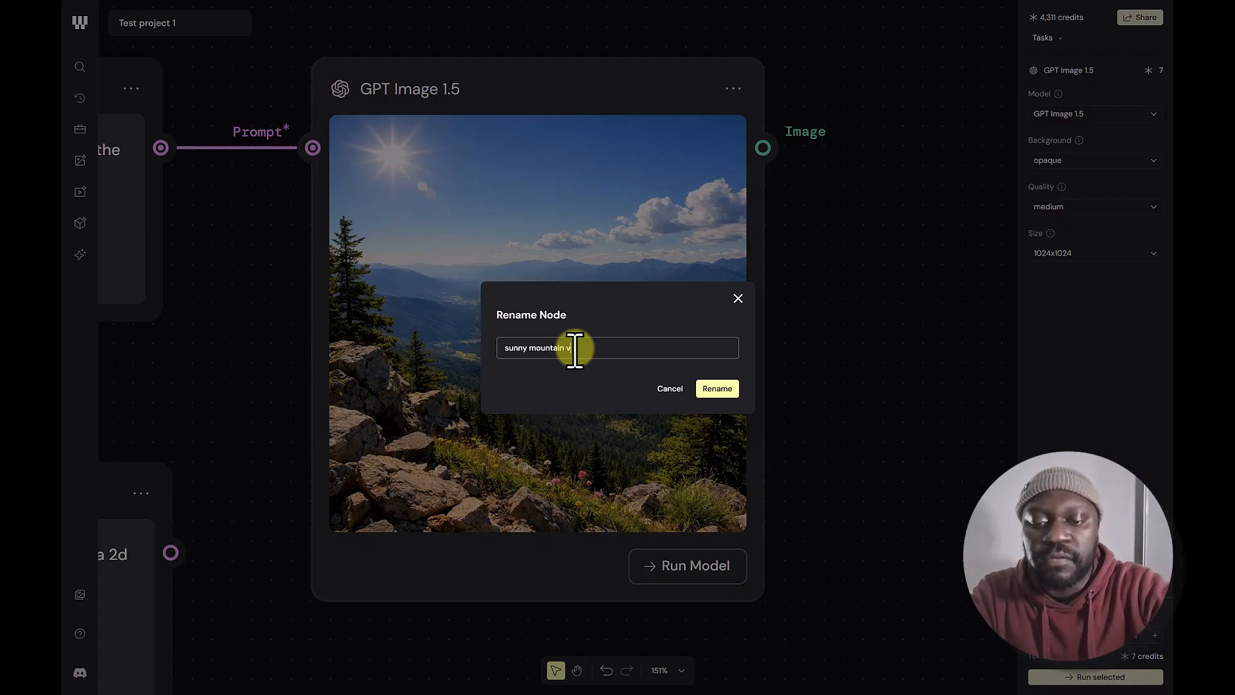
text(iew)
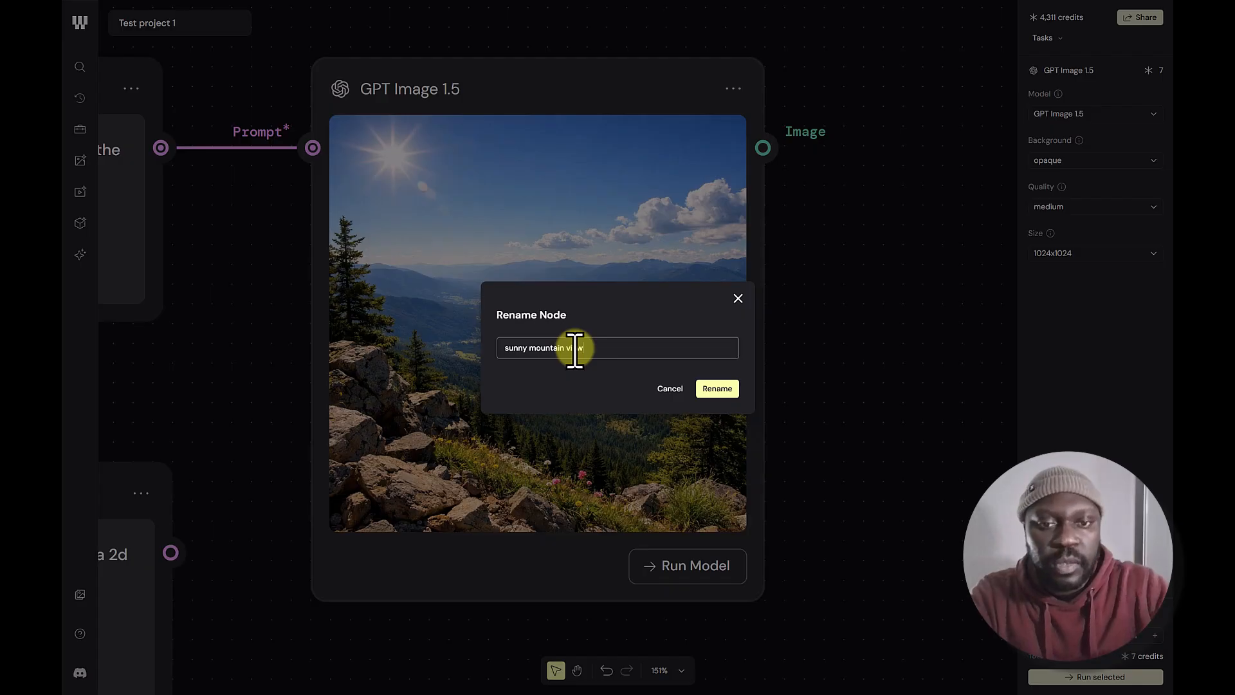
click(718, 389)
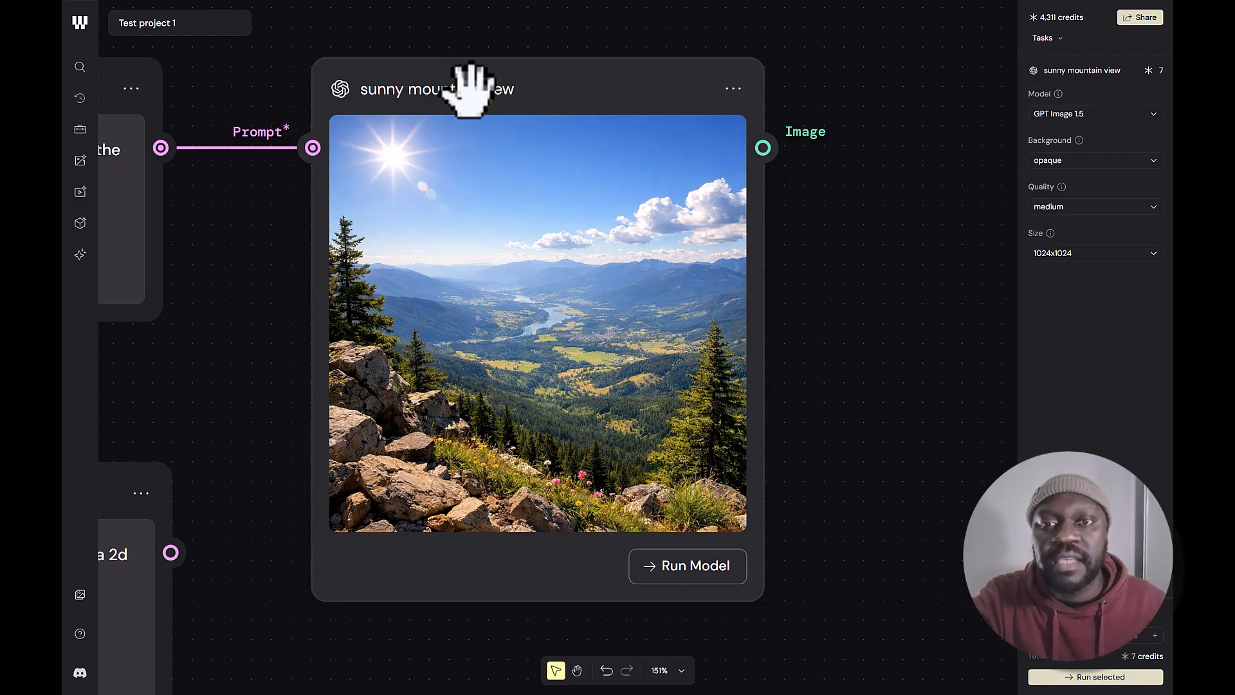
click(734, 89)
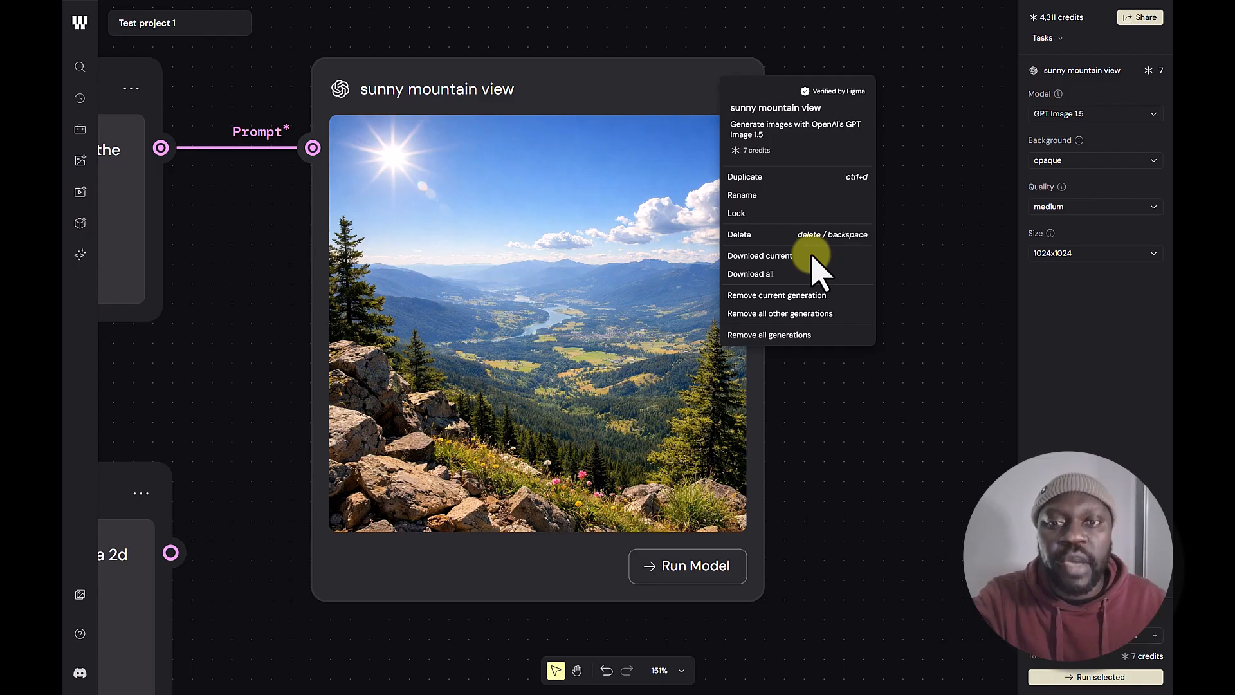
click(920, 270)
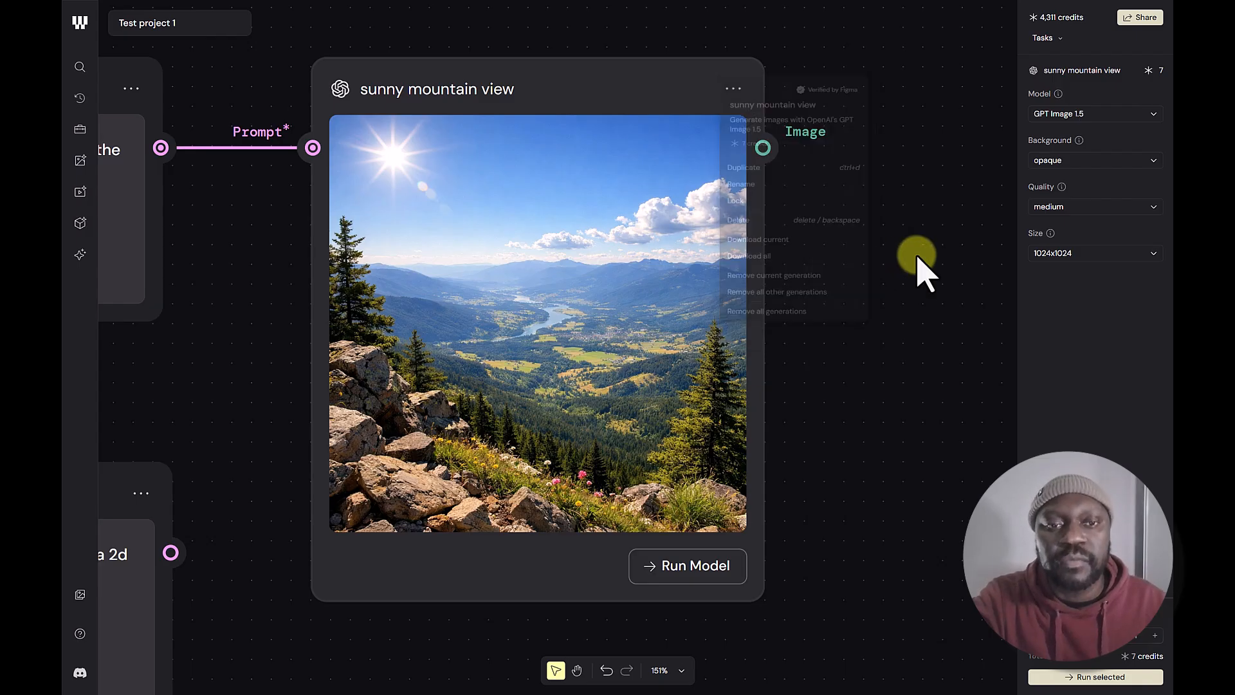
Delete the Prompt node containing the axolotl text
scroll(888, 283, down, 5)
scroll(515, 103, right, 2)
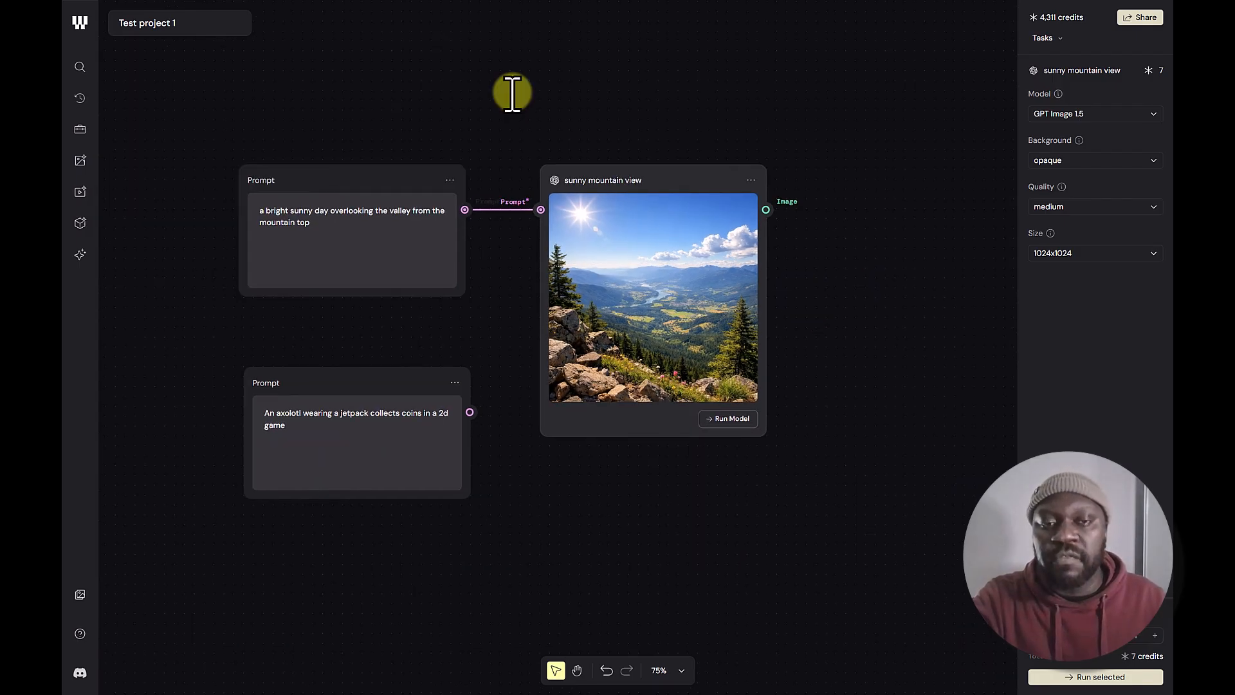
click(363, 385)
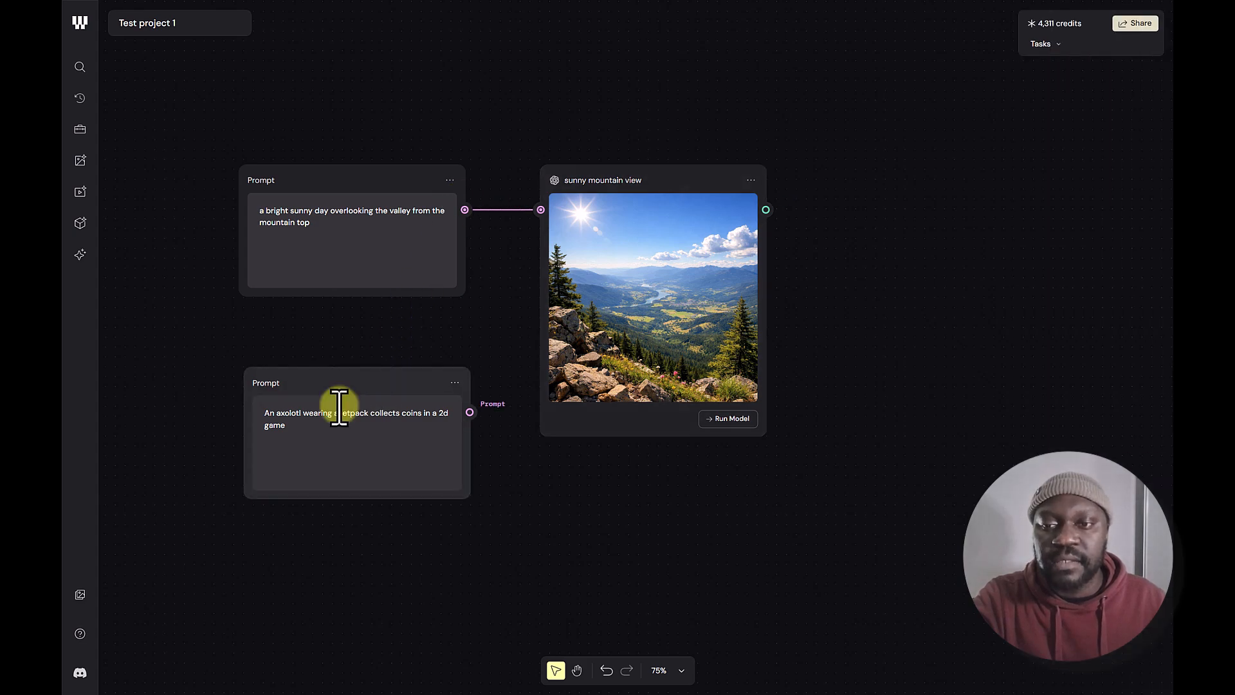
key(Delete)
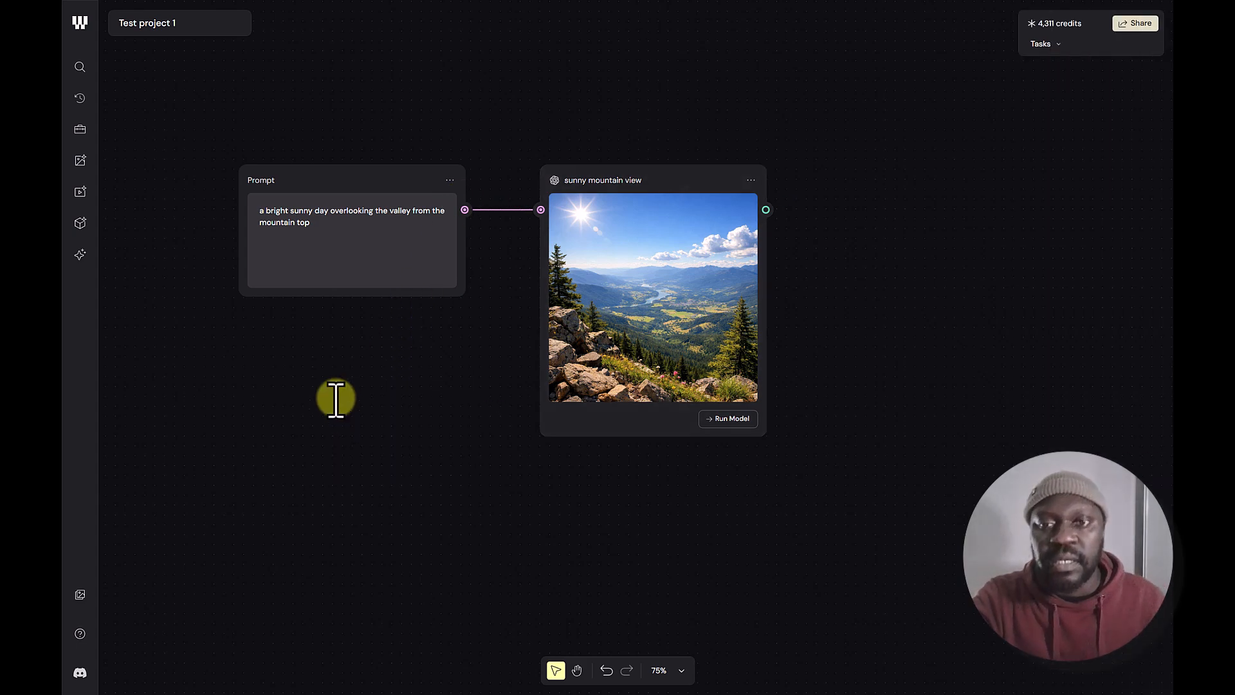
drag(220, 134, 199, 111)
click(863, 400)
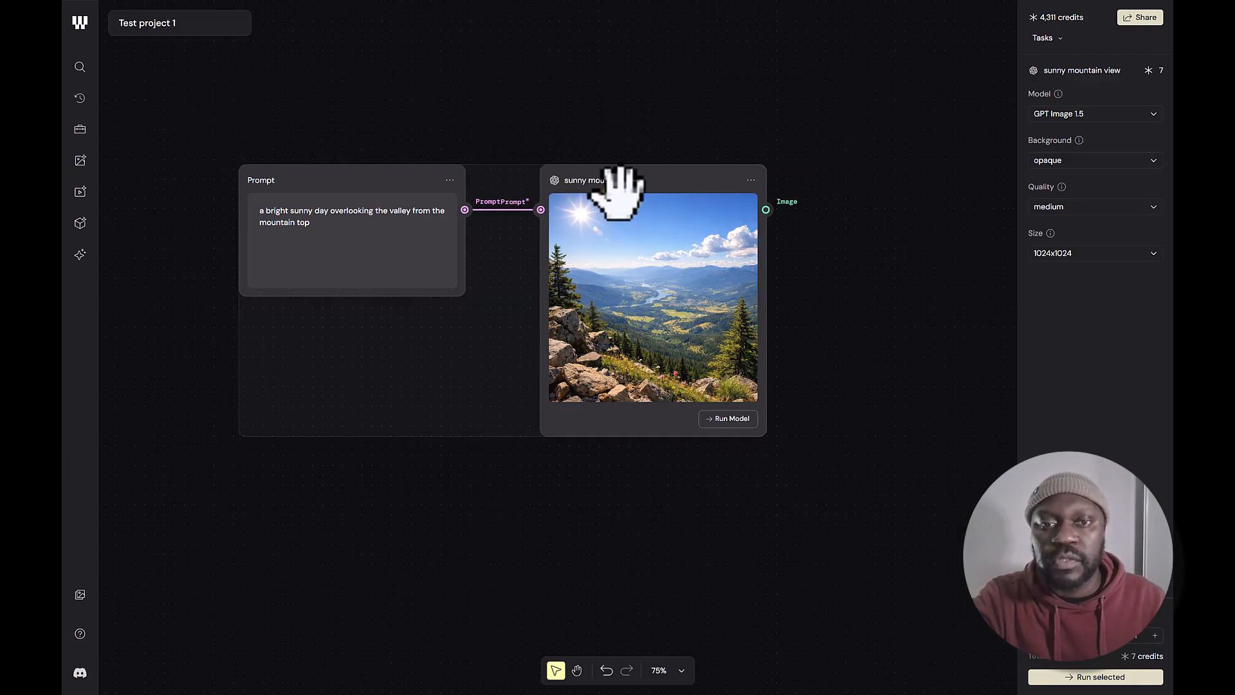
click(801, 143)
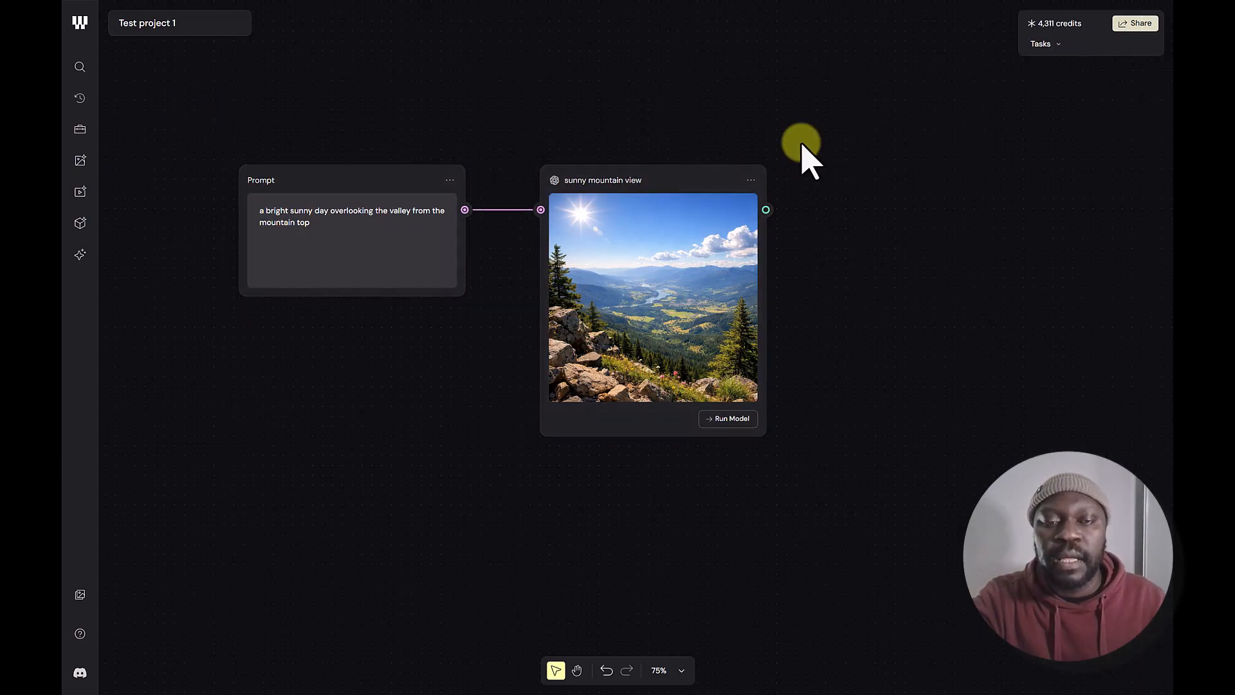
Search for the Export node, place it beside the sunny mountain view node and connect the image output to its input
click(80, 67)
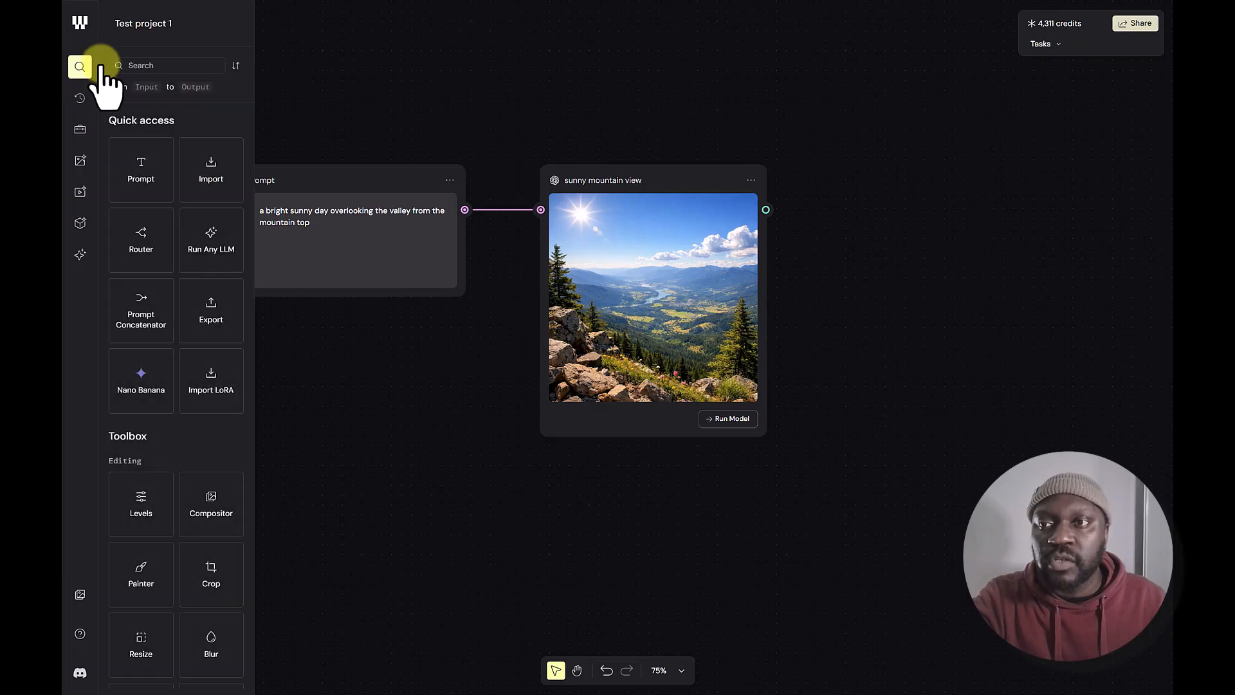
click(155, 64)
text(export)
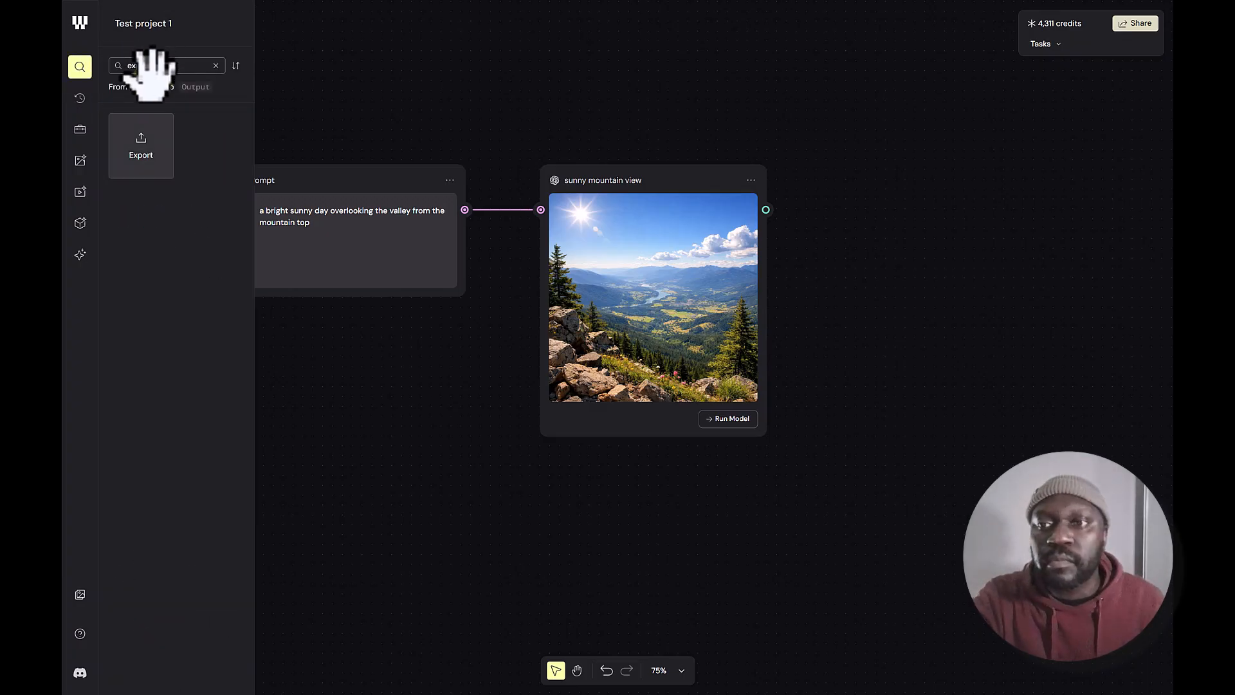
drag(137, 143, 857, 187)
drag(764, 209, 880, 196)
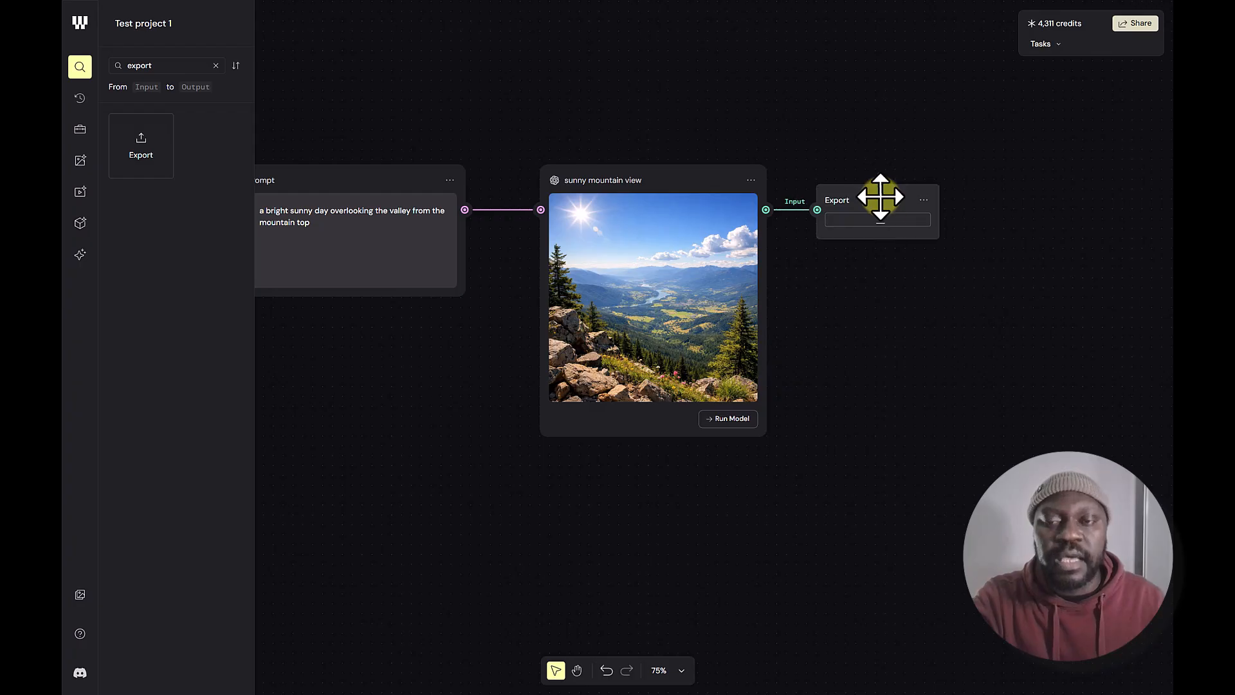
click(655, 181)
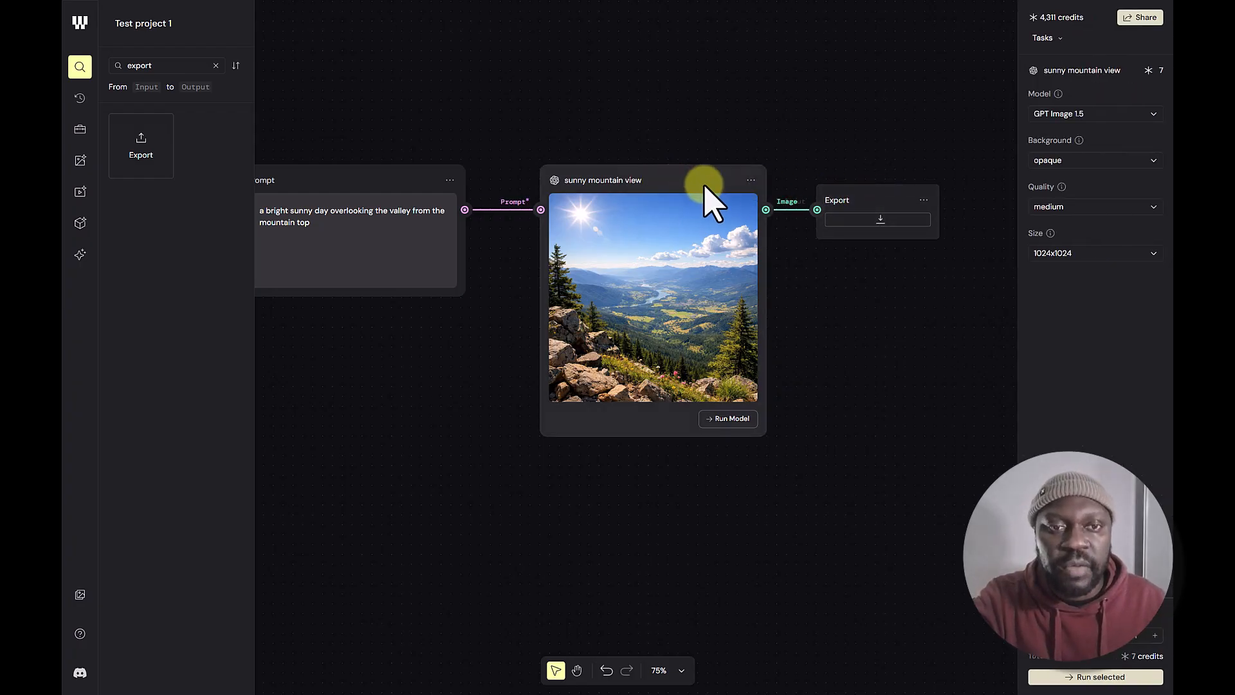
click(861, 198)
click(79, 67)
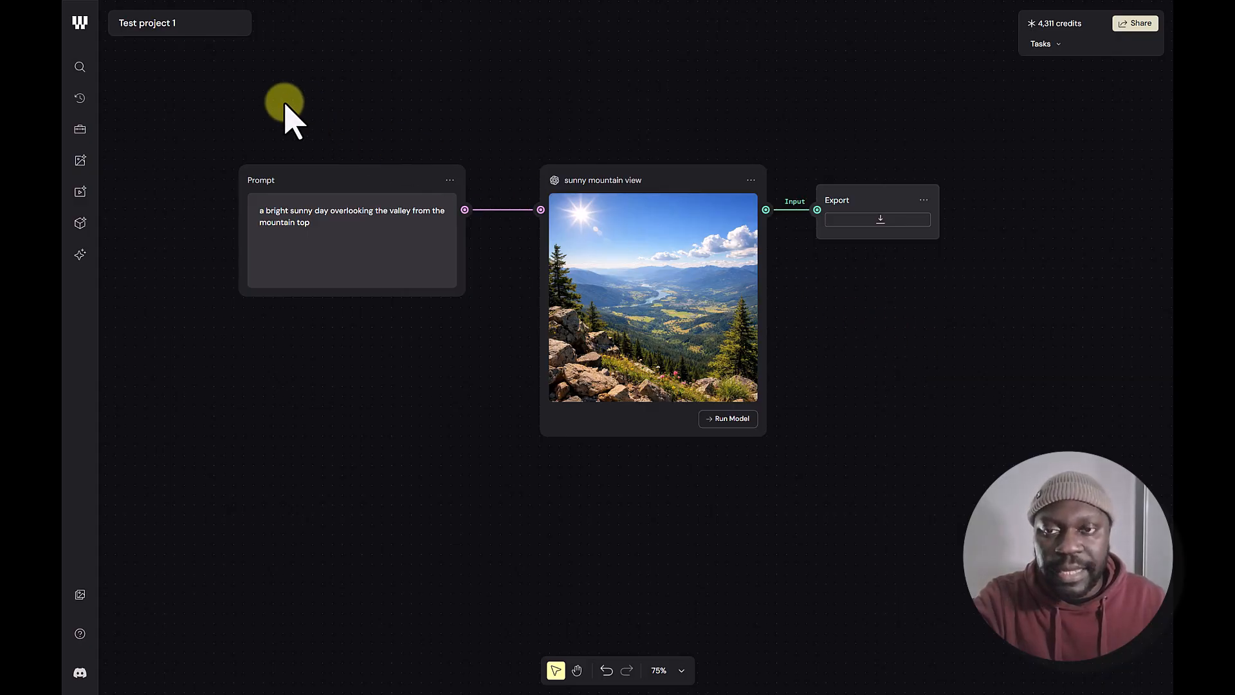
Move the Prompt, sunny mountain view and Export nodes together slightly up and to the left on the canvas
drag(283, 102, 974, 456)
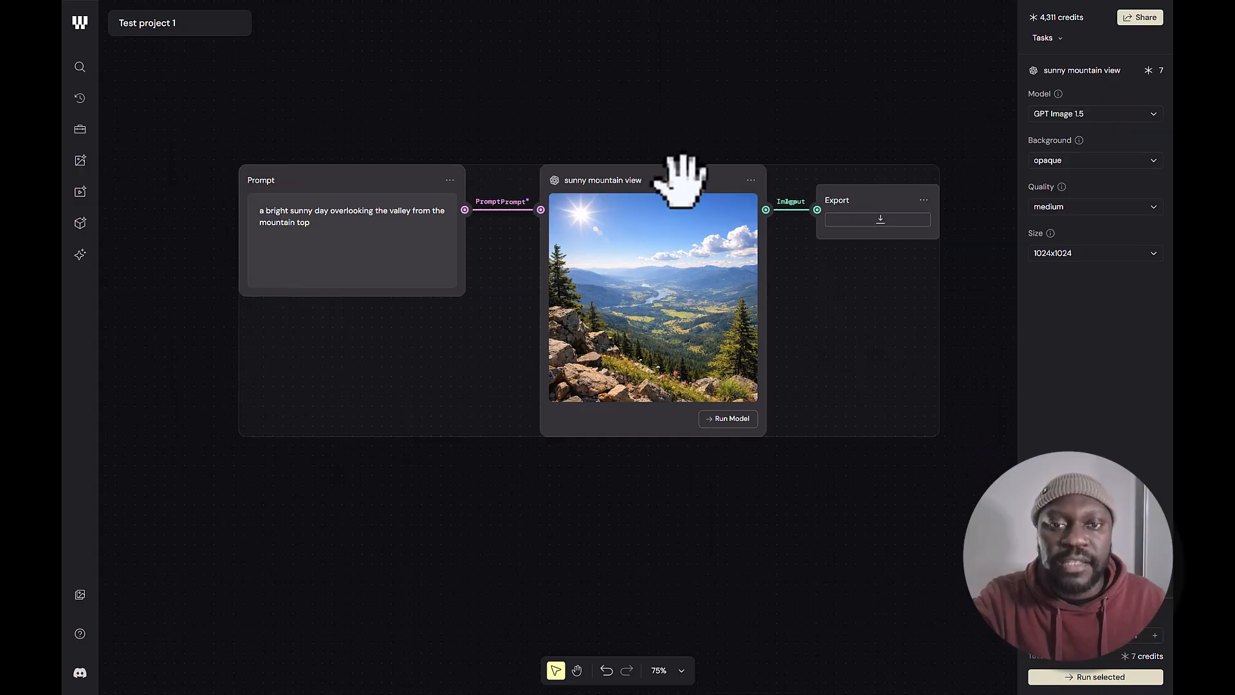
drag(680, 180, 640, 164)
click(683, 450)
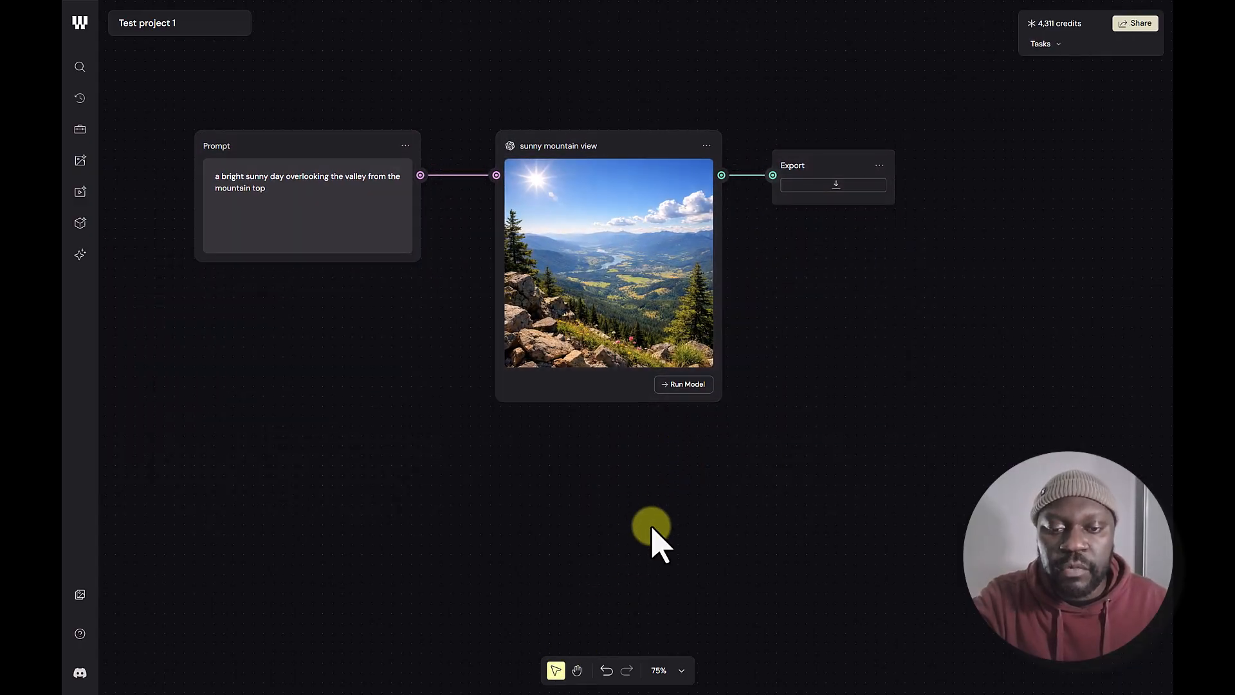
Demonstrate box-selecting the three connected nodes and panning the canvas with the Hand tool
drag(650, 527, 566, 566)
drag(787, 403, 369, 205)
click(764, 522)
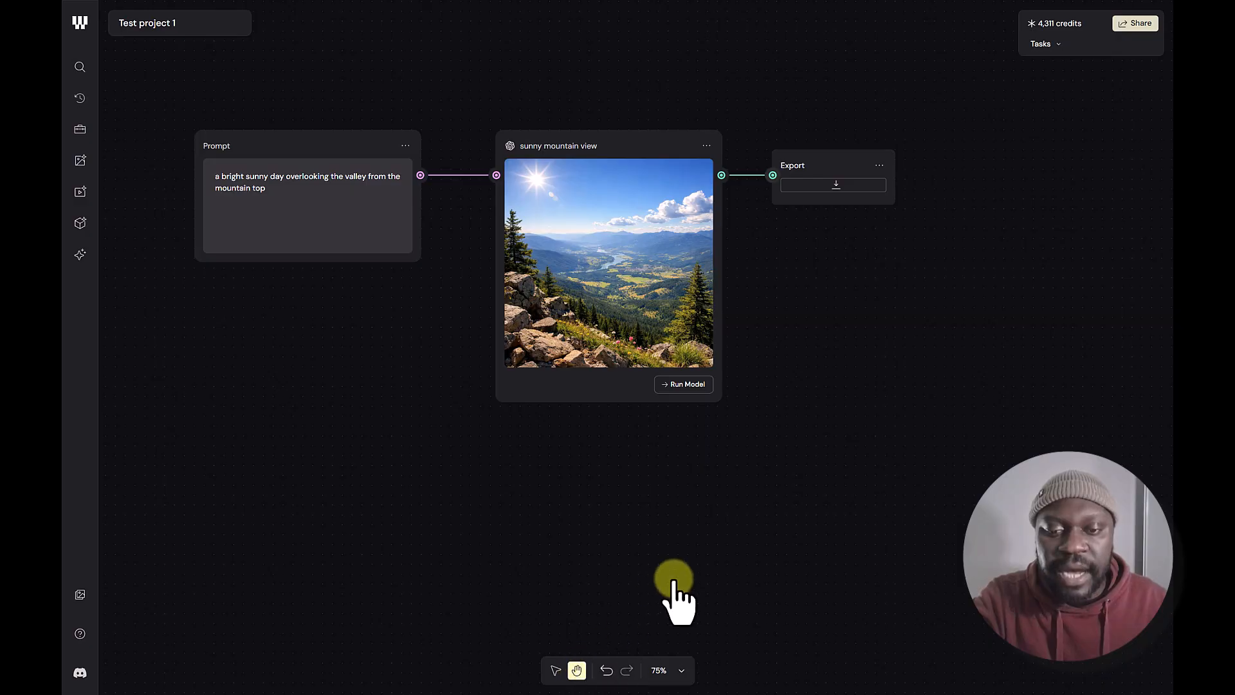
drag(817, 427, 747, 129)
click(707, 251)
drag(707, 251, 703, 232)
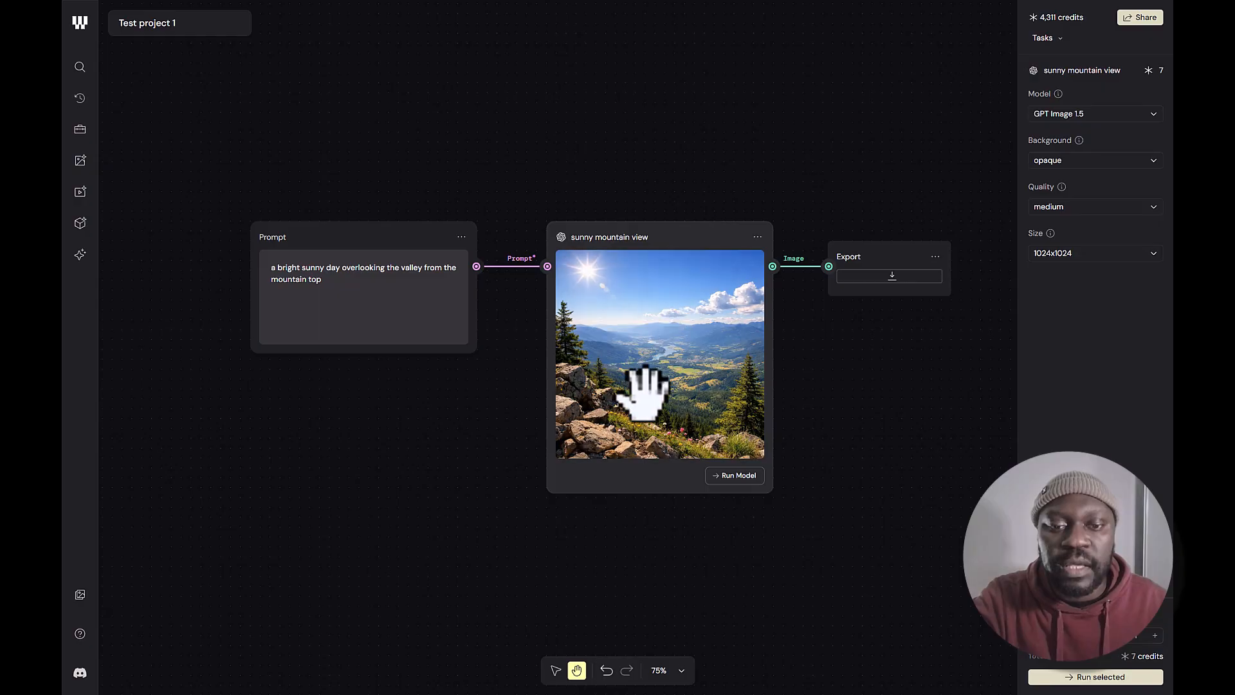
click(556, 670)
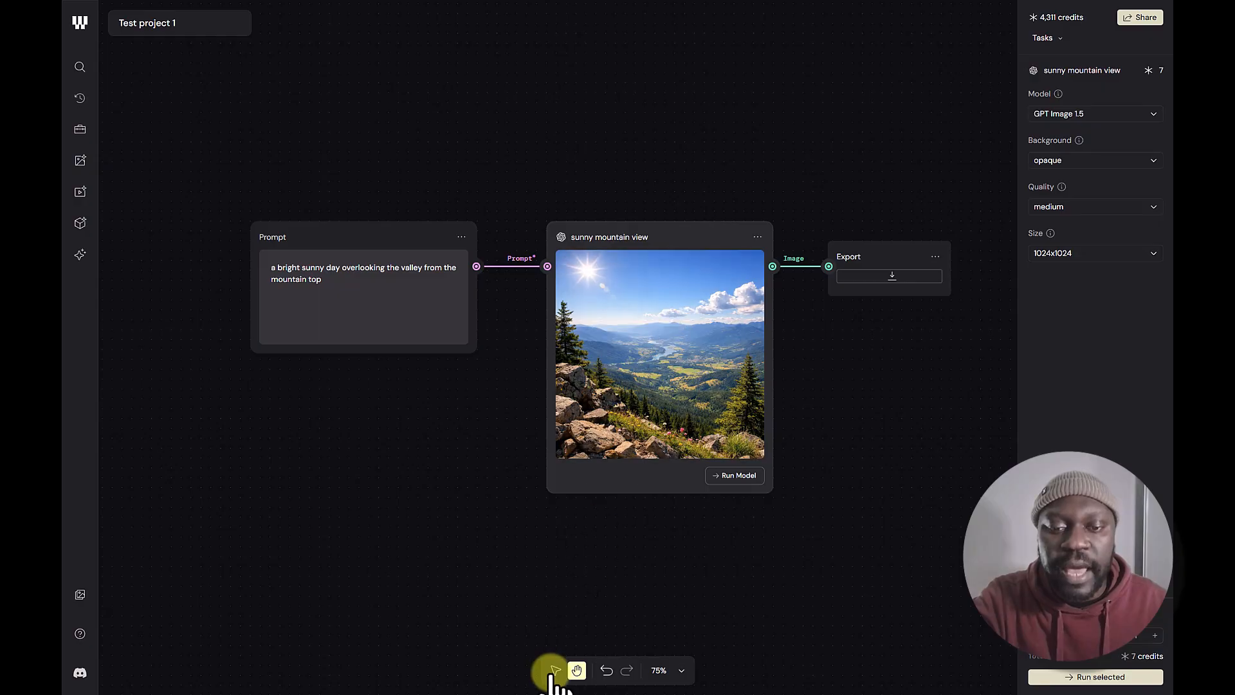
Undo the recent node move and the Export connection, and redo the connection to the Export node
click(606, 671)
click(606, 670)
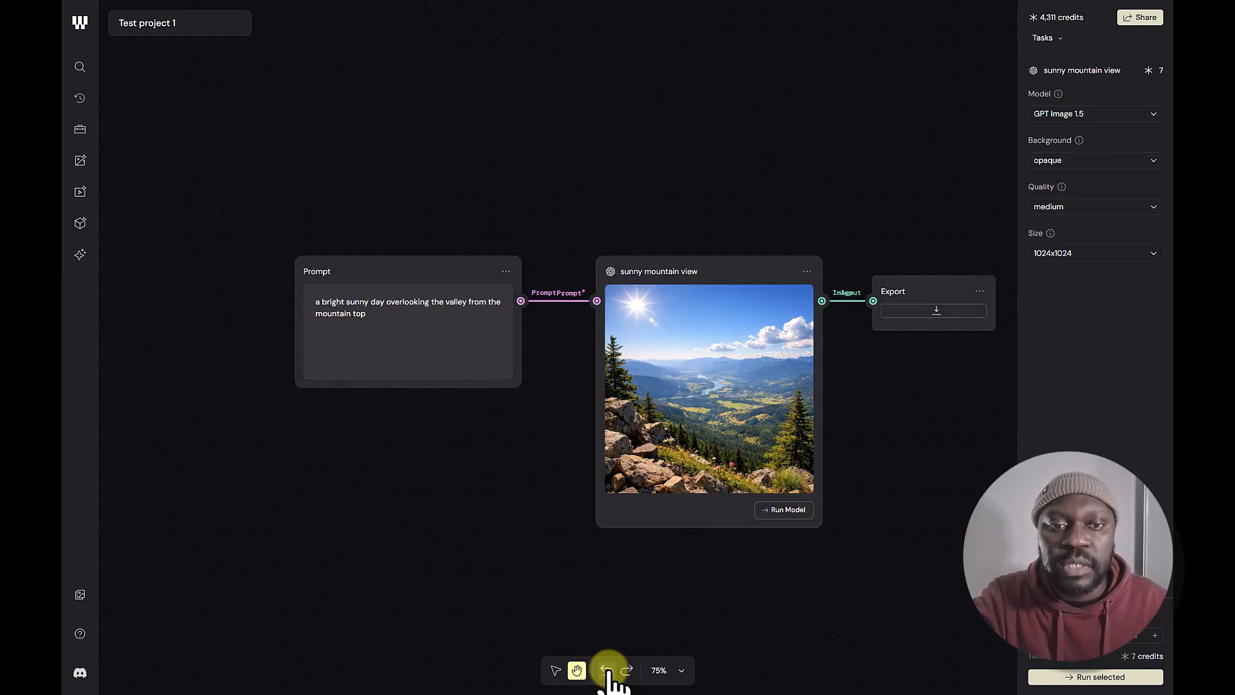
click(606, 670)
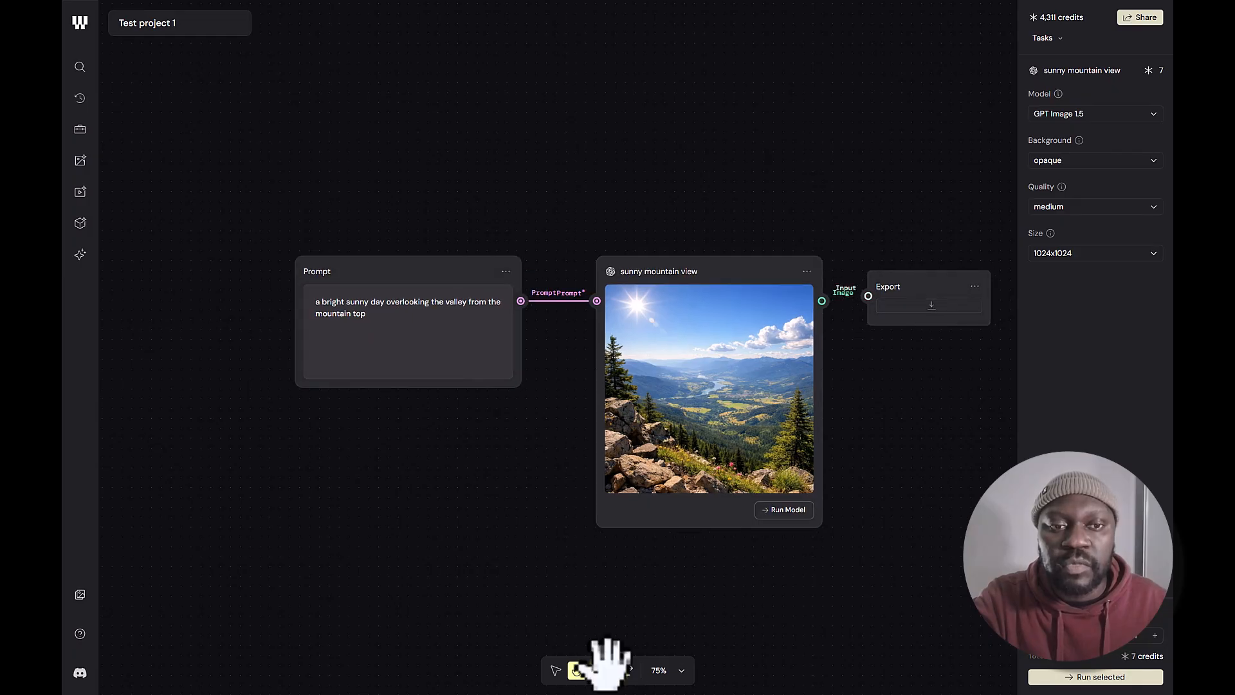
click(628, 671)
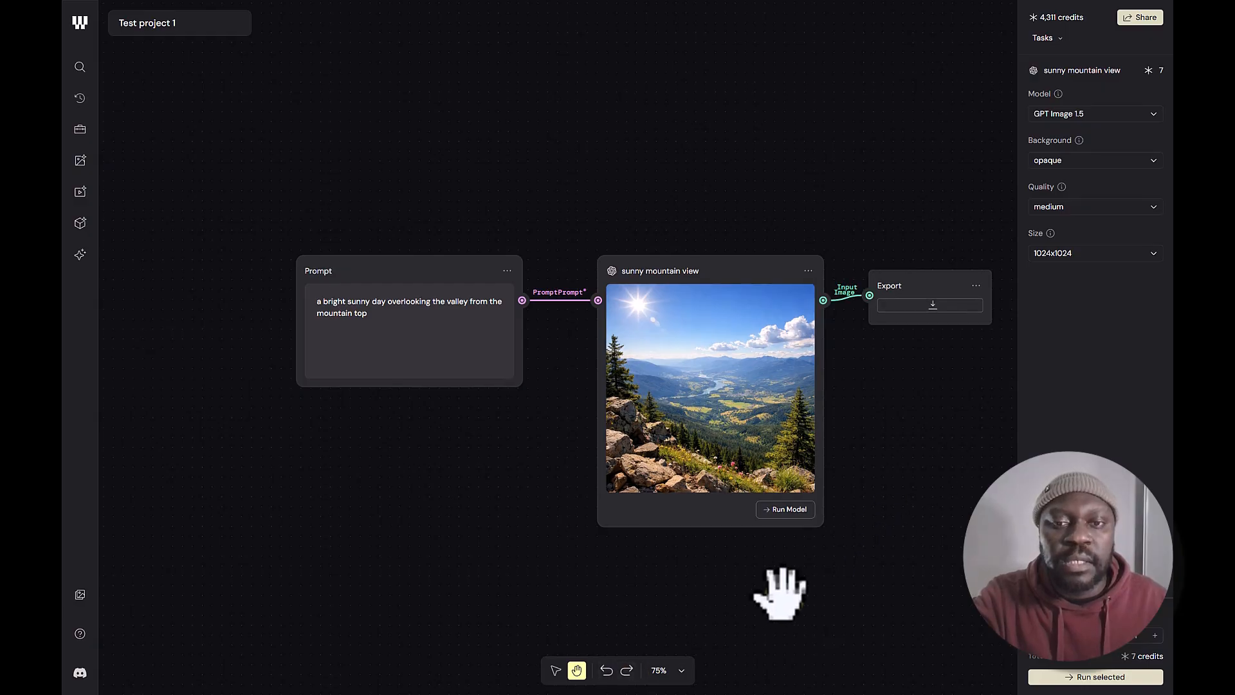
Zoom the canvas to fit the three nodes and review the available zoom options
click(683, 670)
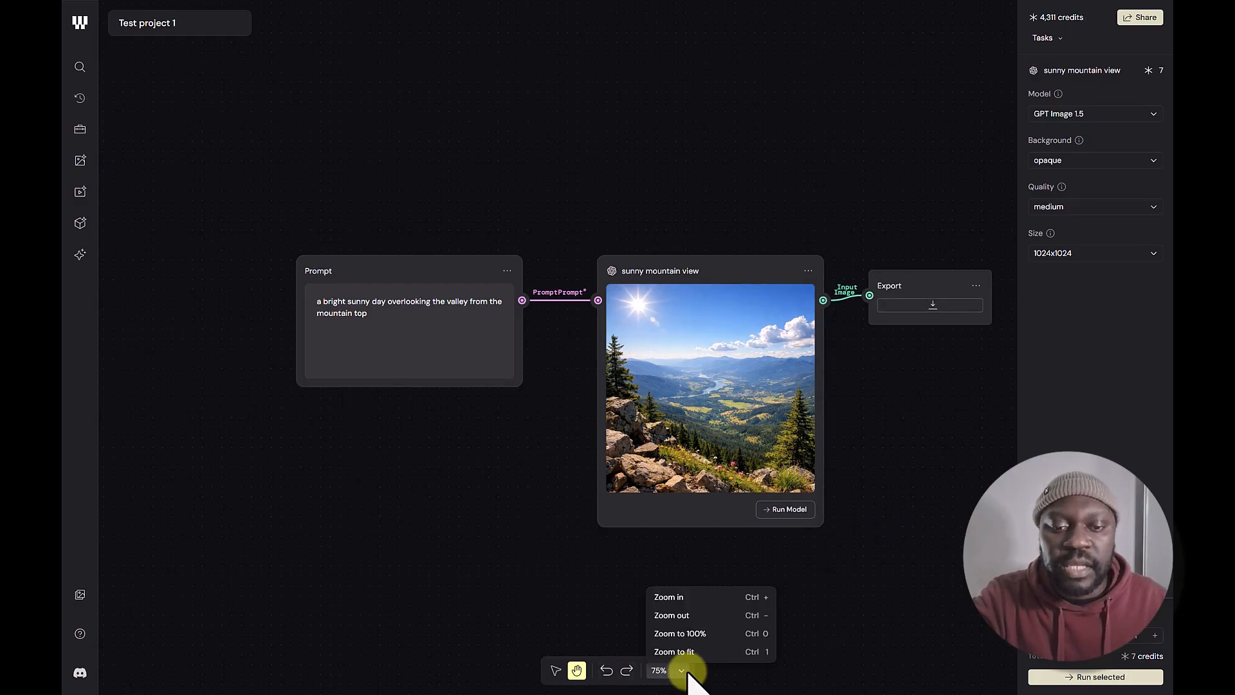
click(709, 651)
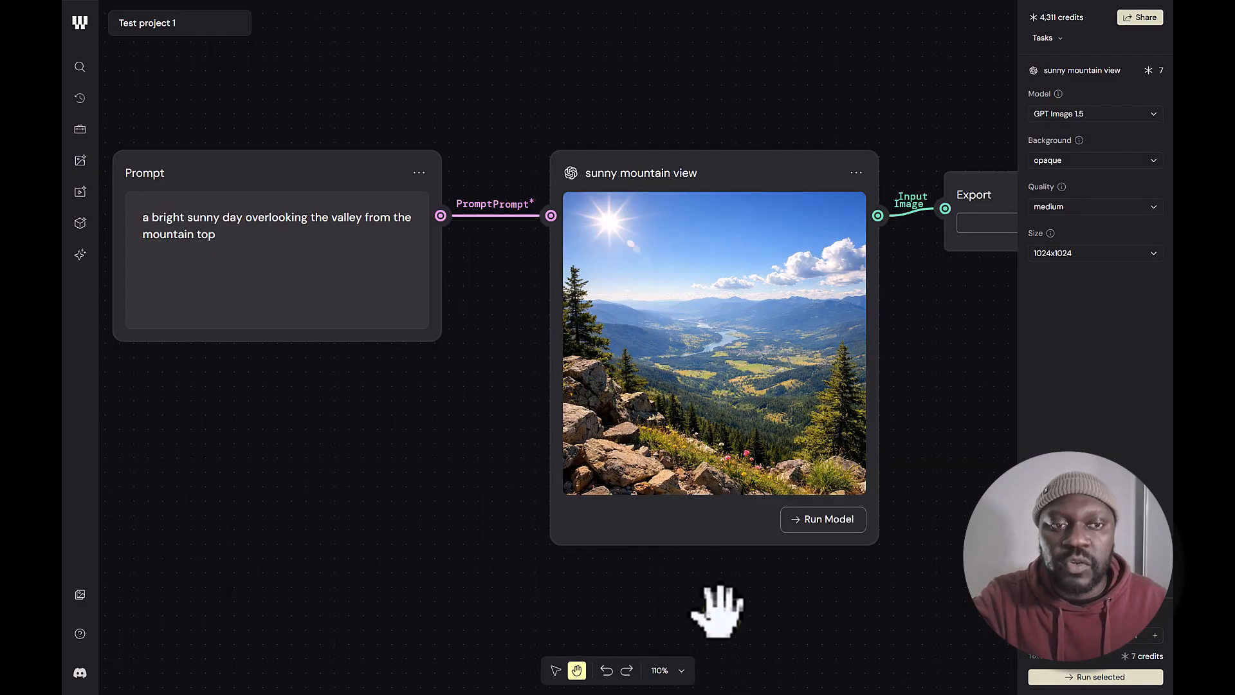
click(933, 36)
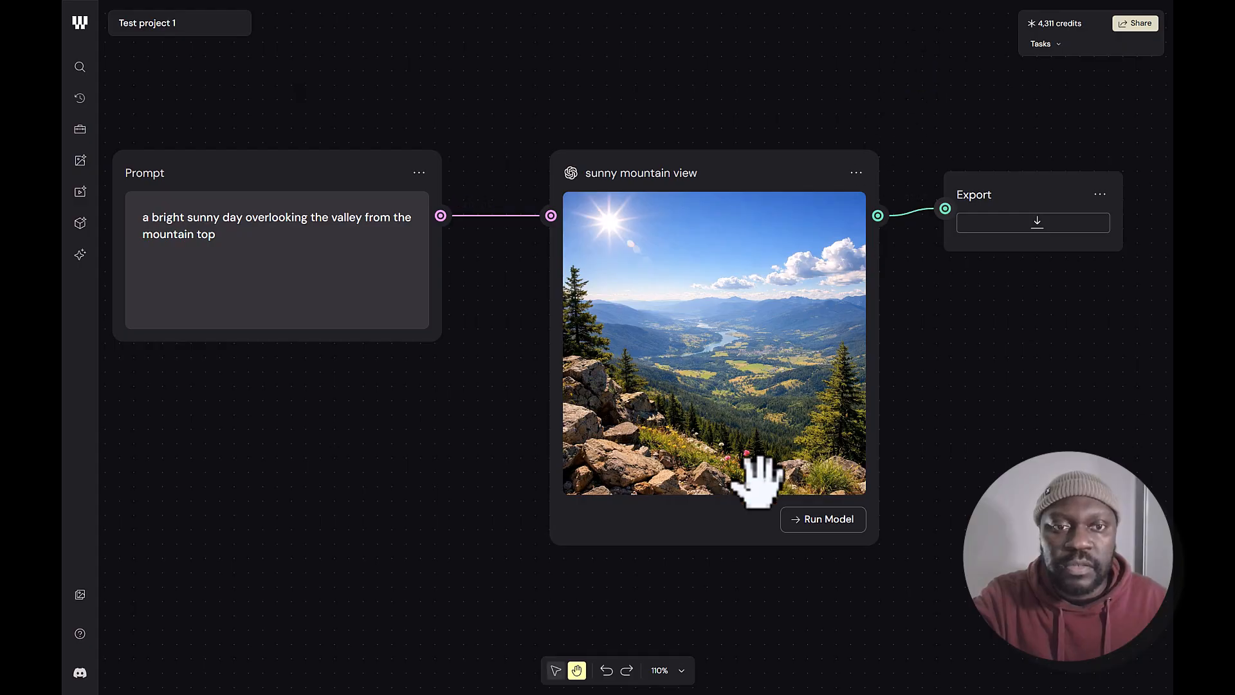
click(688, 669)
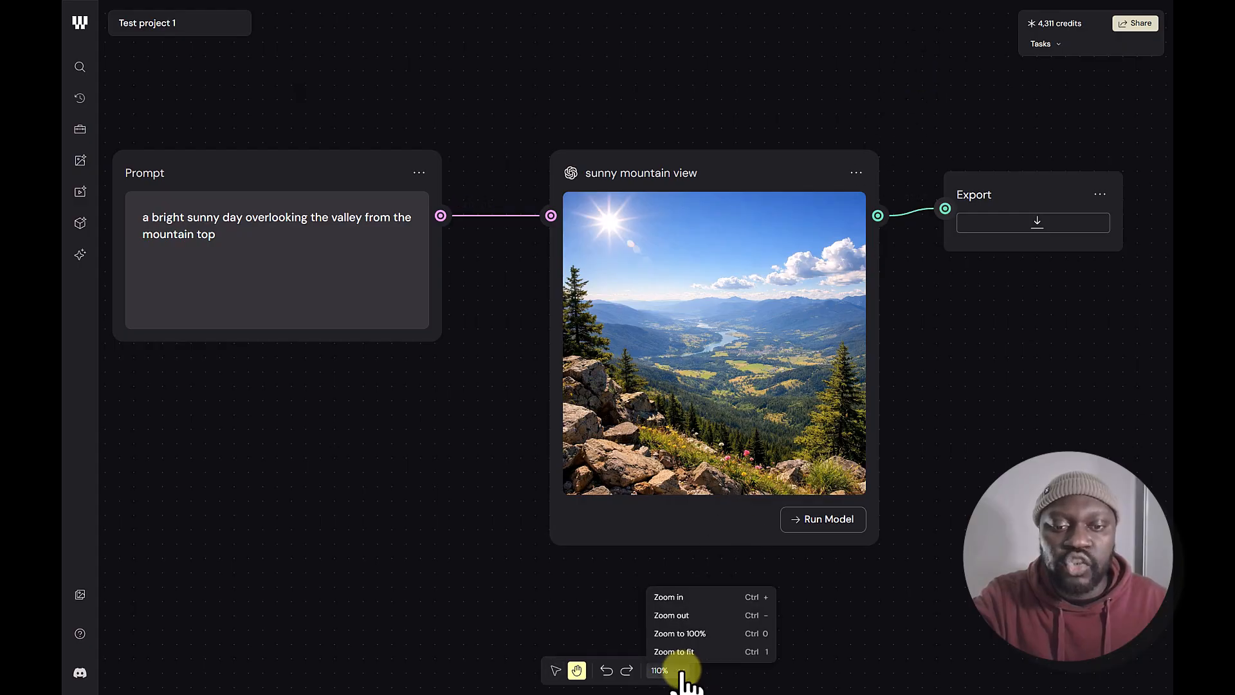
click(918, 575)
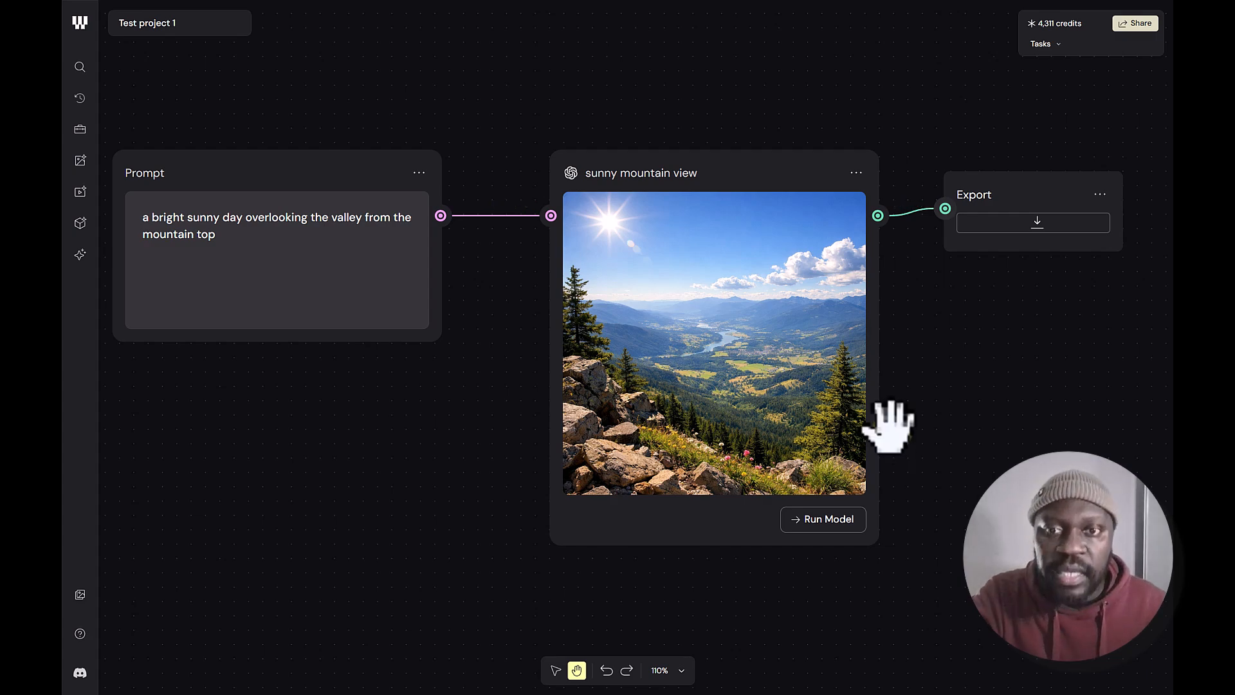
Cut the connection between the Prompt node and the sunny mountain view node, and reconnect the prompt output to its input
scroll(510, 253, up, 5)
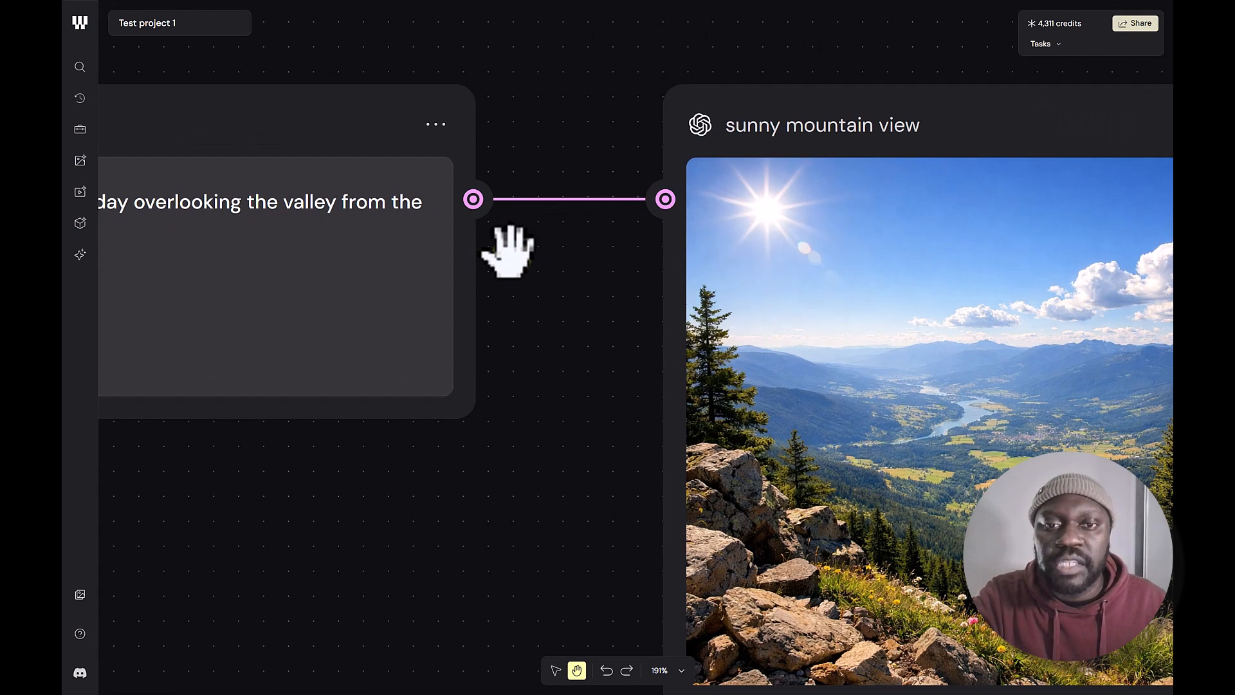
scroll(509, 253, down, 2)
click(564, 214)
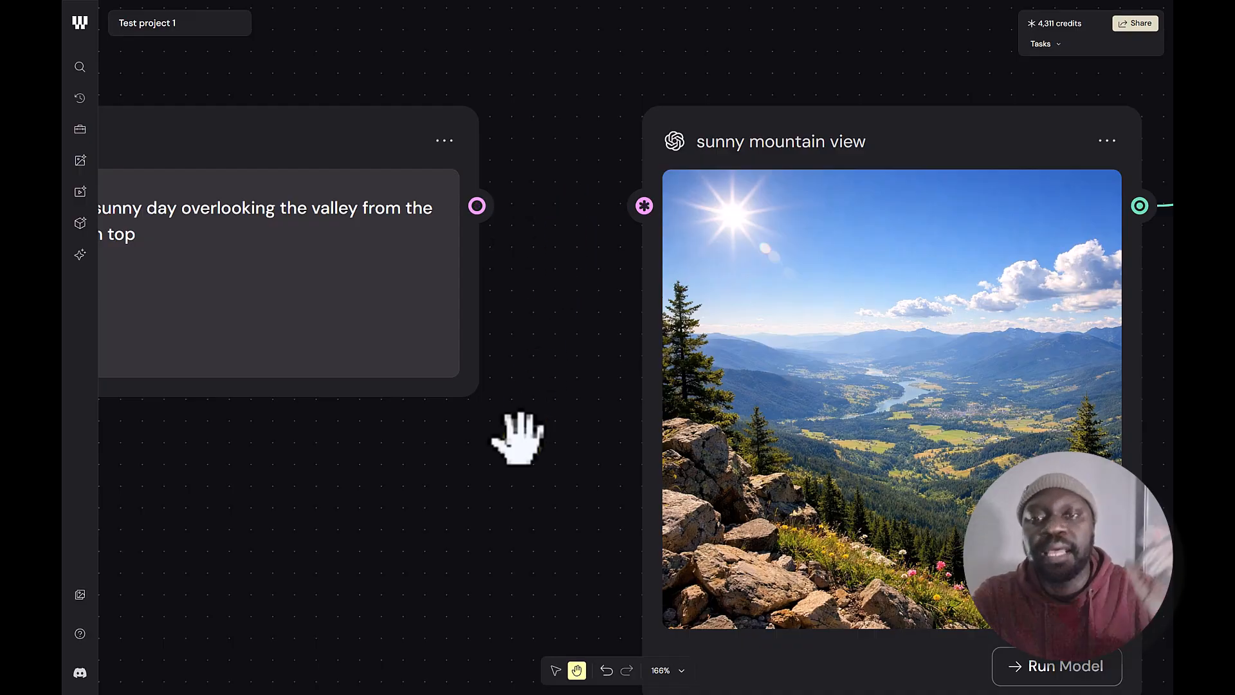
drag(483, 204, 643, 205)
right_click(579, 206)
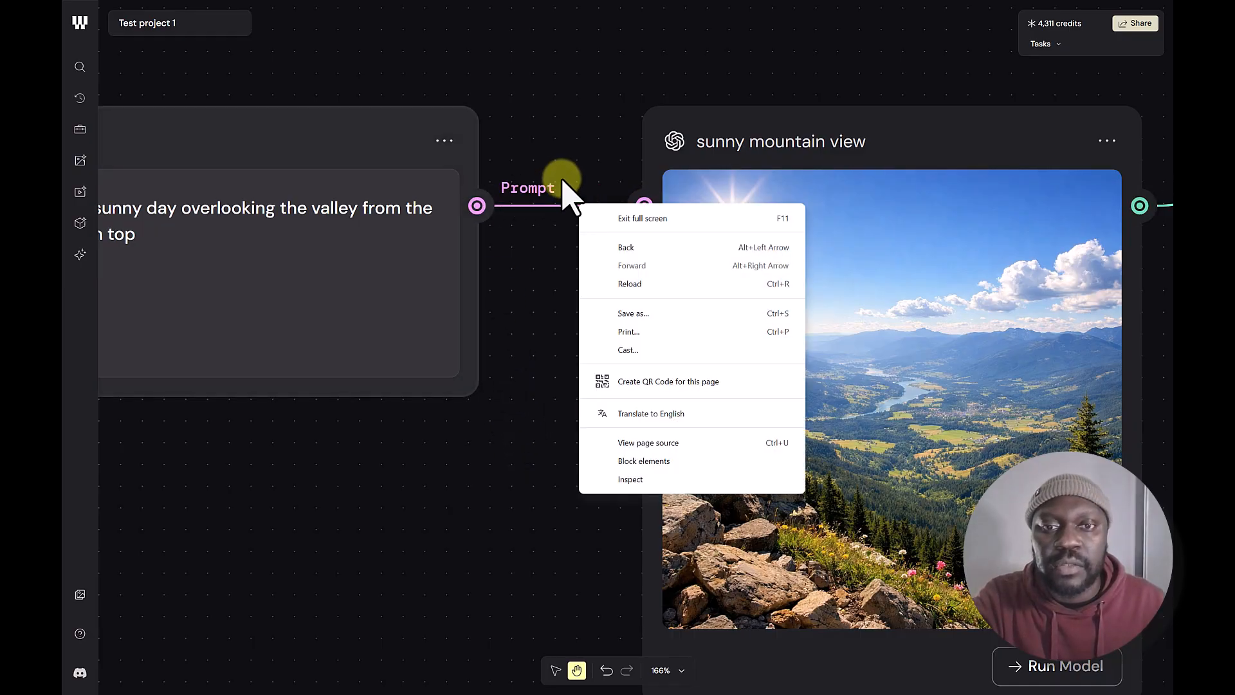
click(559, 173)
drag(487, 204, 642, 205)
click(587, 205)
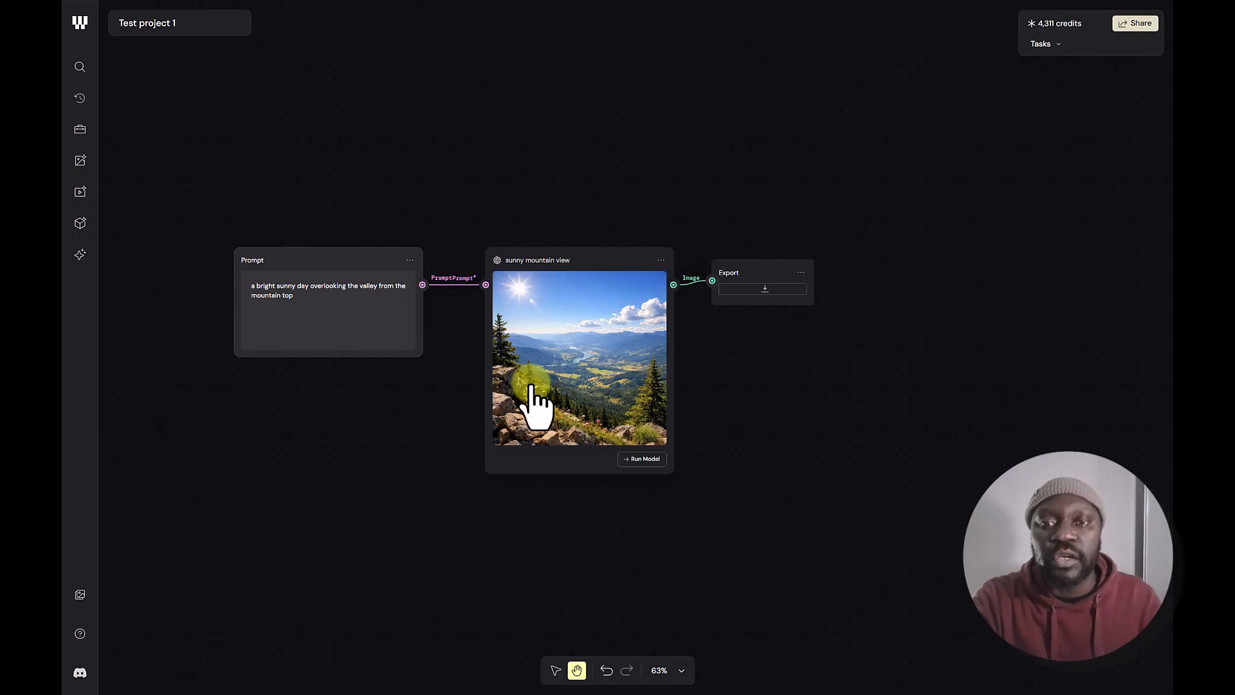
Add a Run Any LLM node on the empty canvas and place it below the Prompt node
scroll(529, 402, up, 5)
drag(518, 402, 456, 474)
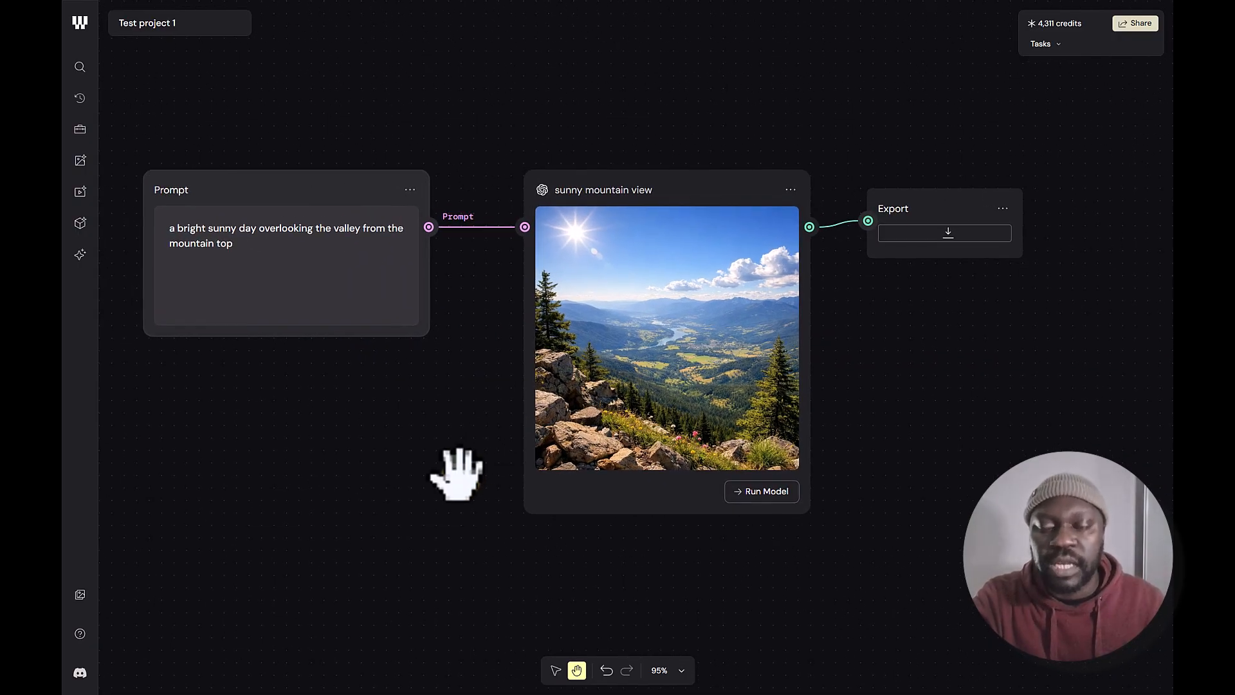
right_click(374, 412)
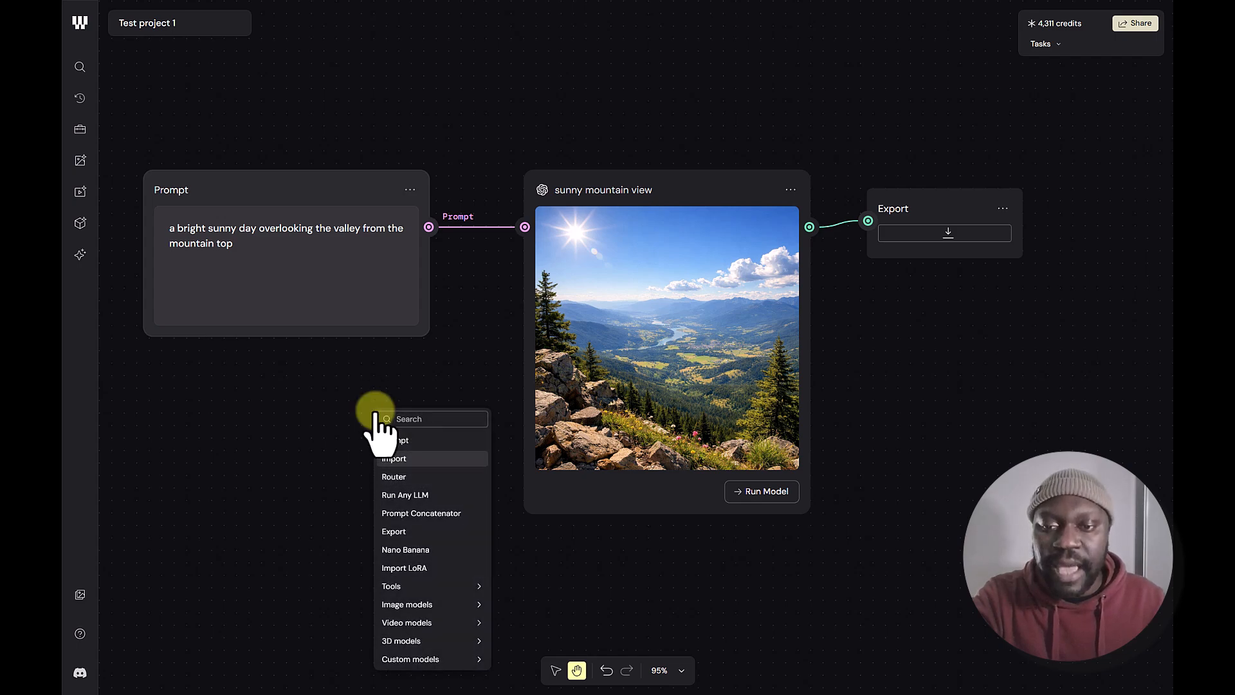
mouse_move(431, 641)
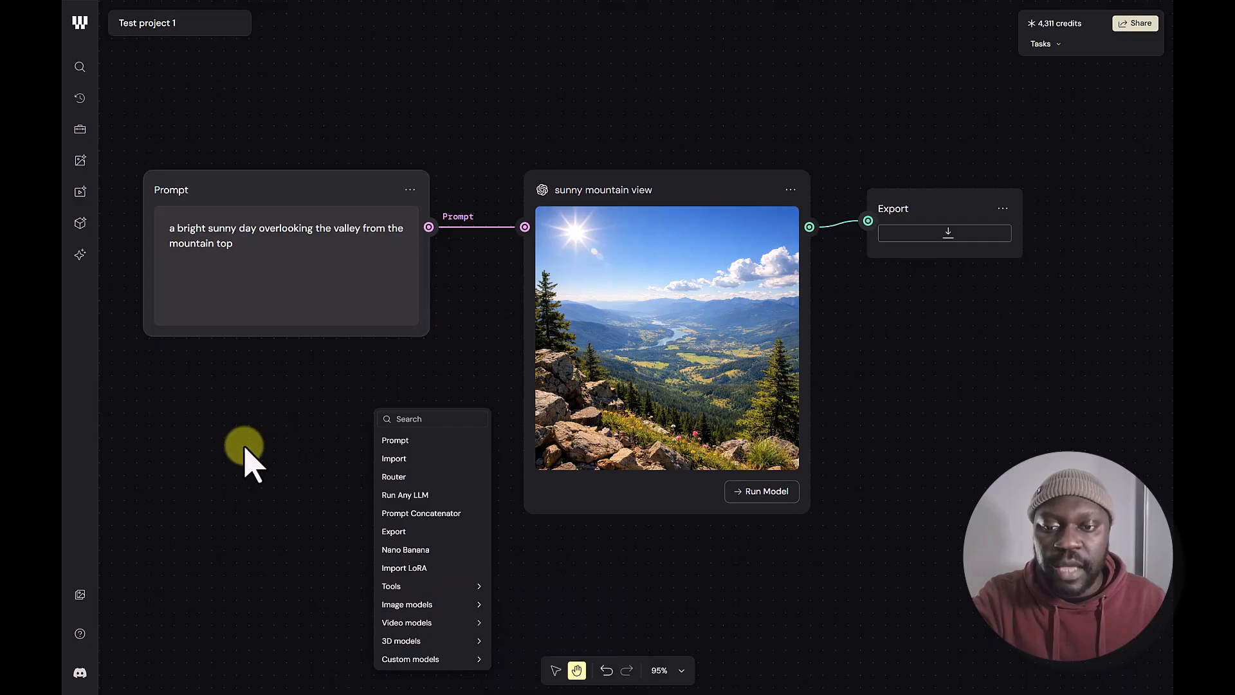
click(245, 424)
right_click(251, 386)
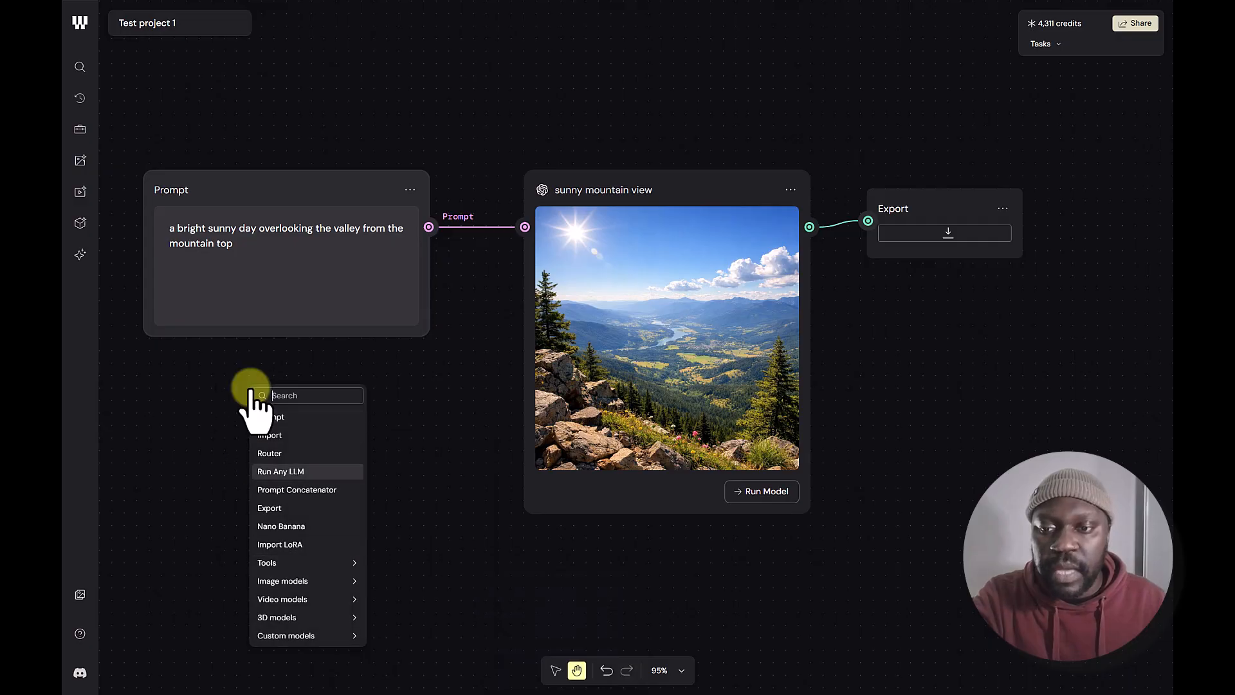
click(309, 472)
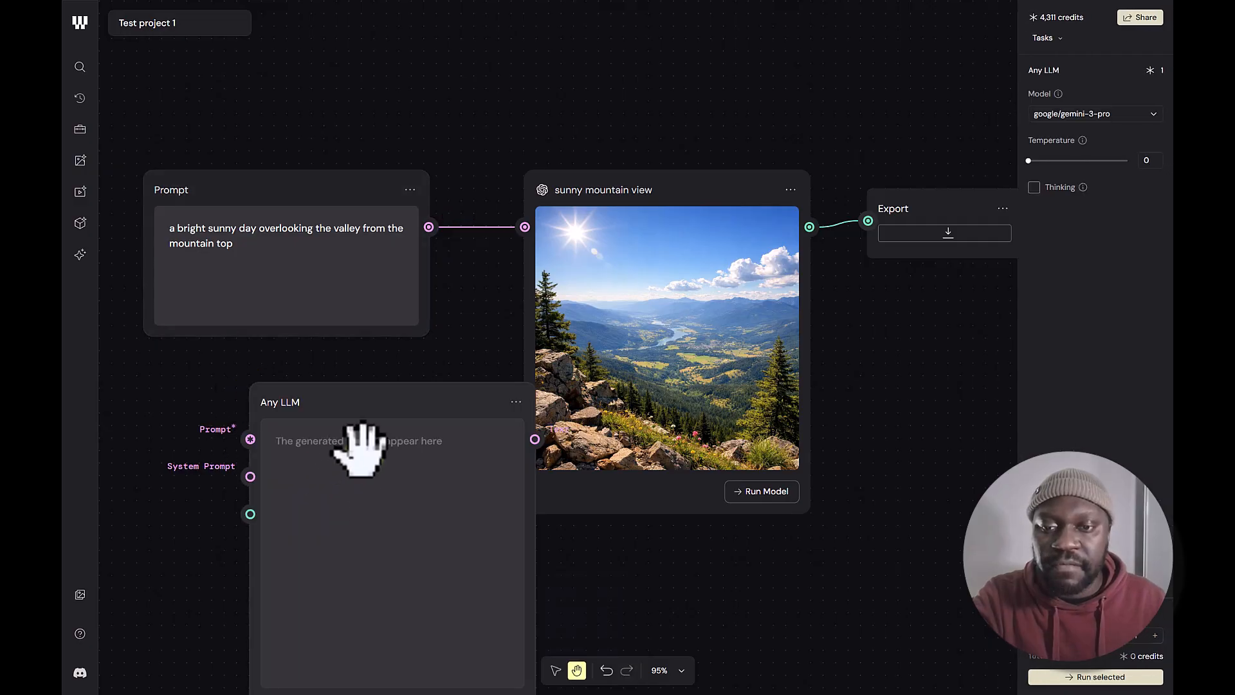
drag(450, 414, 357, 403)
drag(540, 457, 607, 380)
scroll(608, 382, down, 3)
click(614, 388)
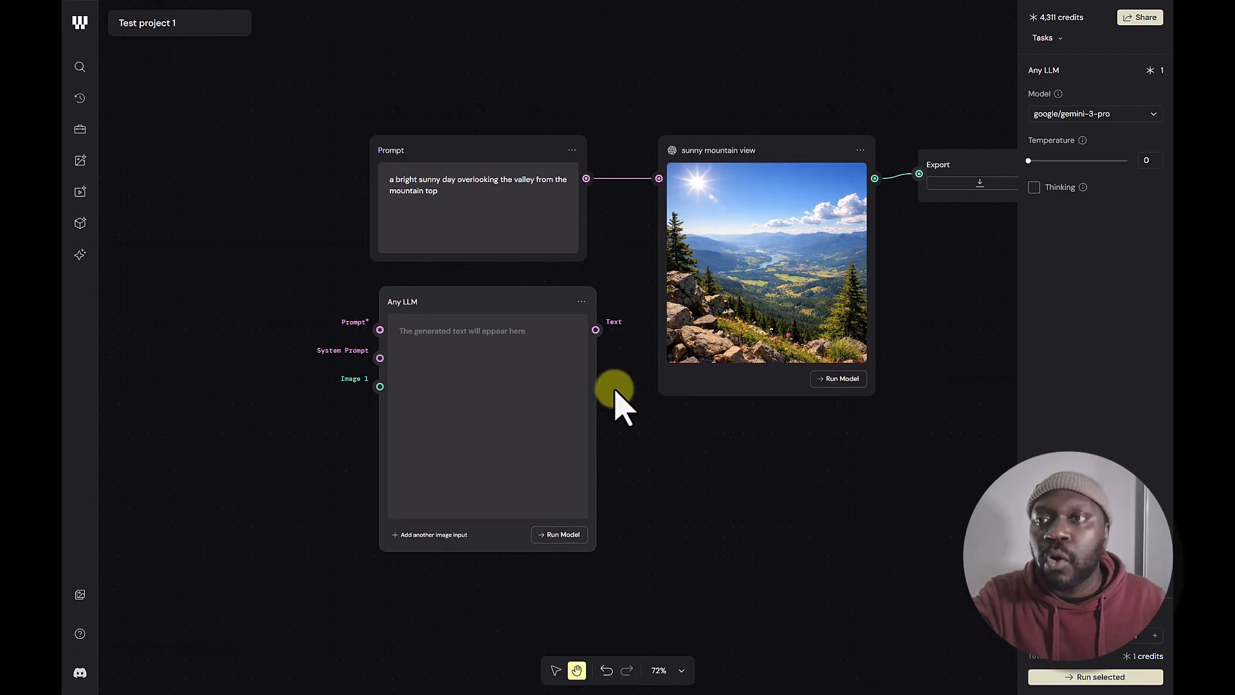
Return to the workspace file list and reopen Test project 1
click(80, 67)
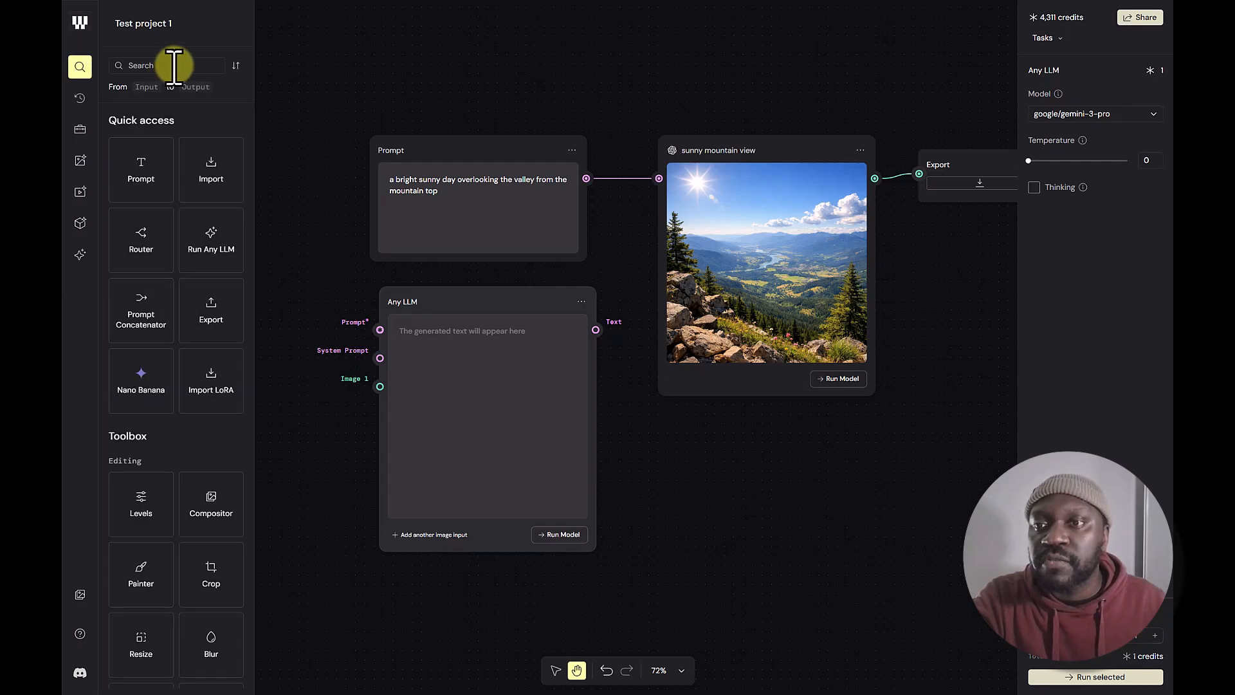
click(631, 395)
click(80, 23)
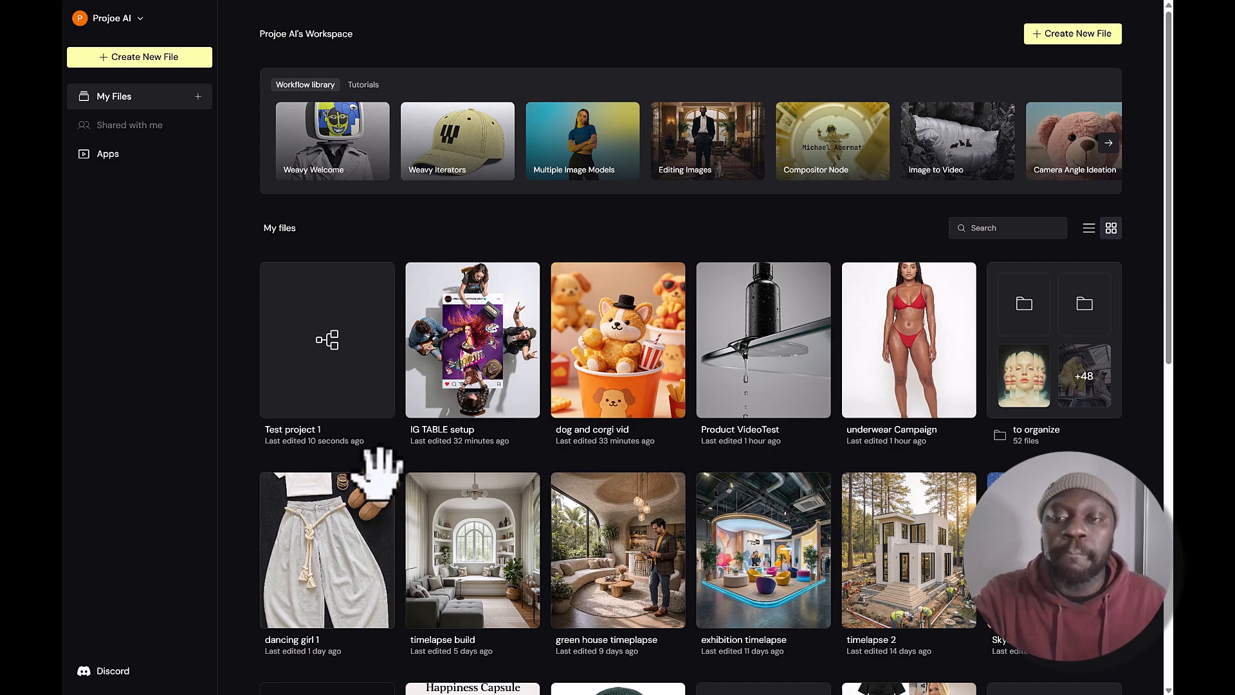
click(328, 370)
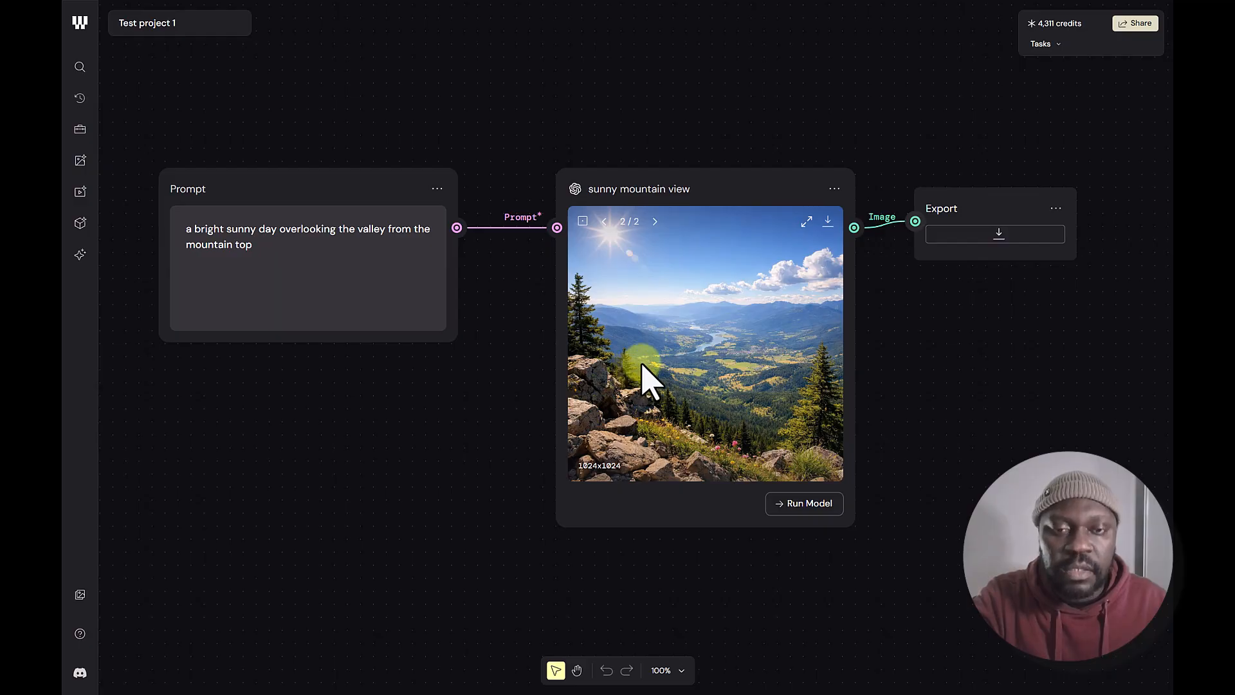
Set the sunny mountain view image as the cover of Test project 1 and go back to the file list
right_click(708, 331)
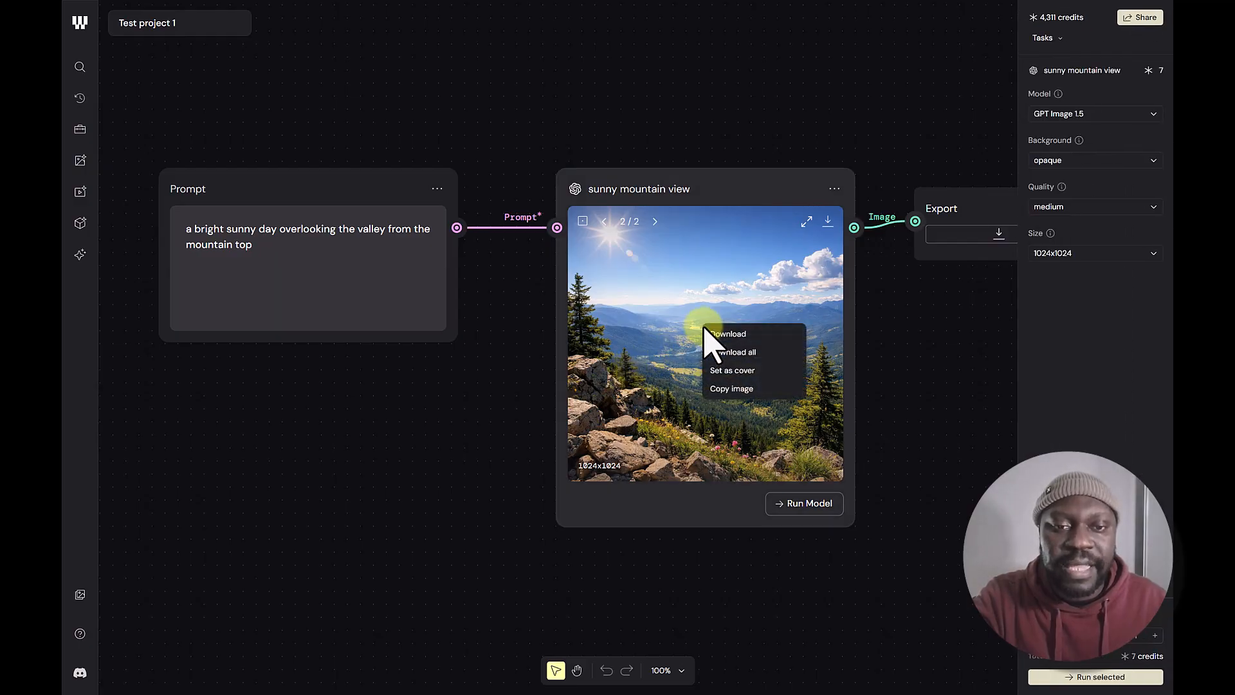
click(780, 371)
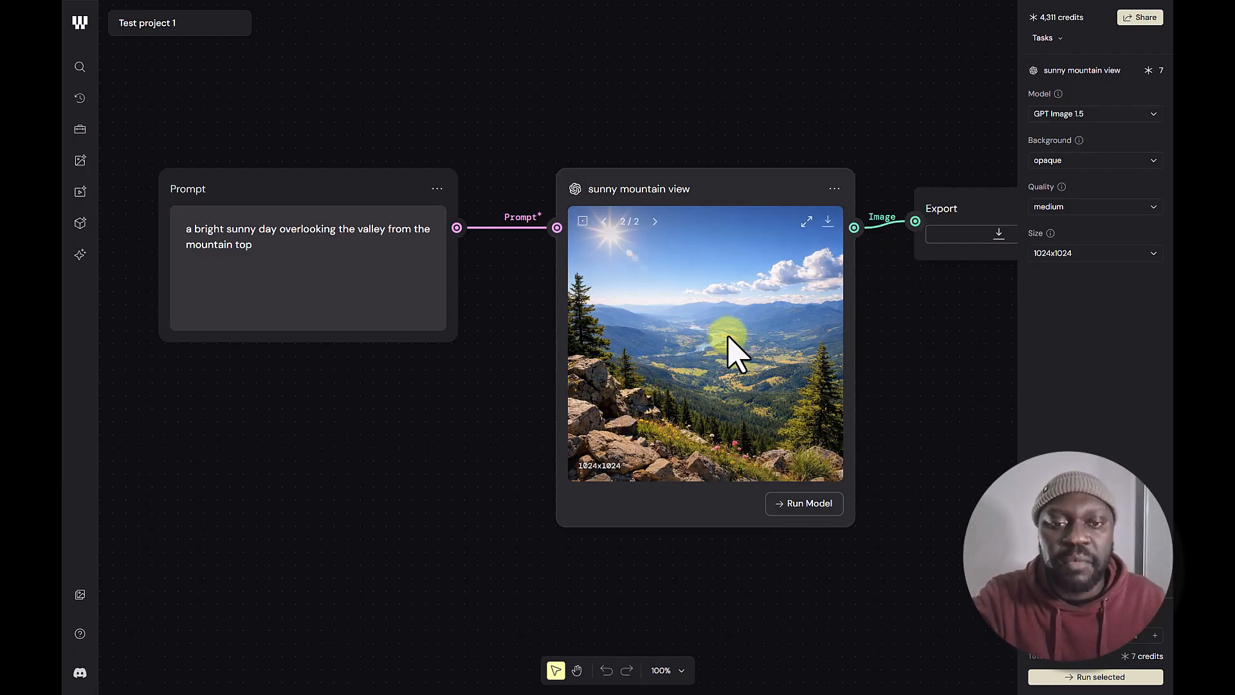
right_click(673, 332)
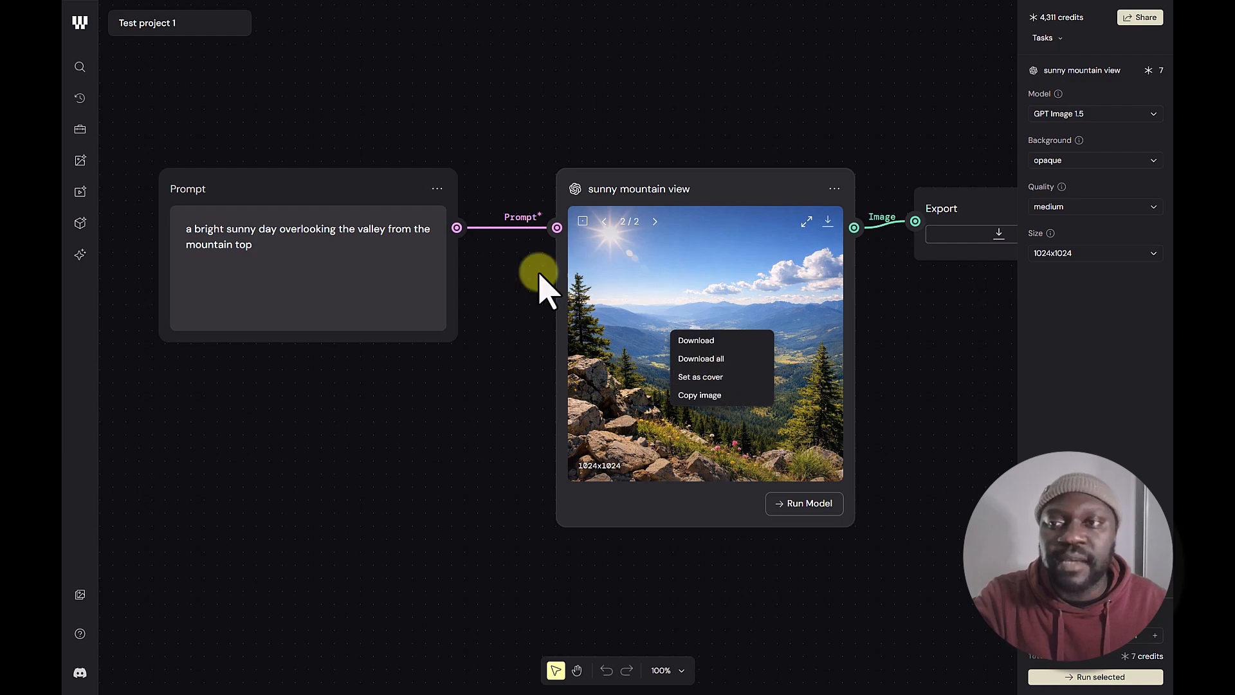
click(80, 23)
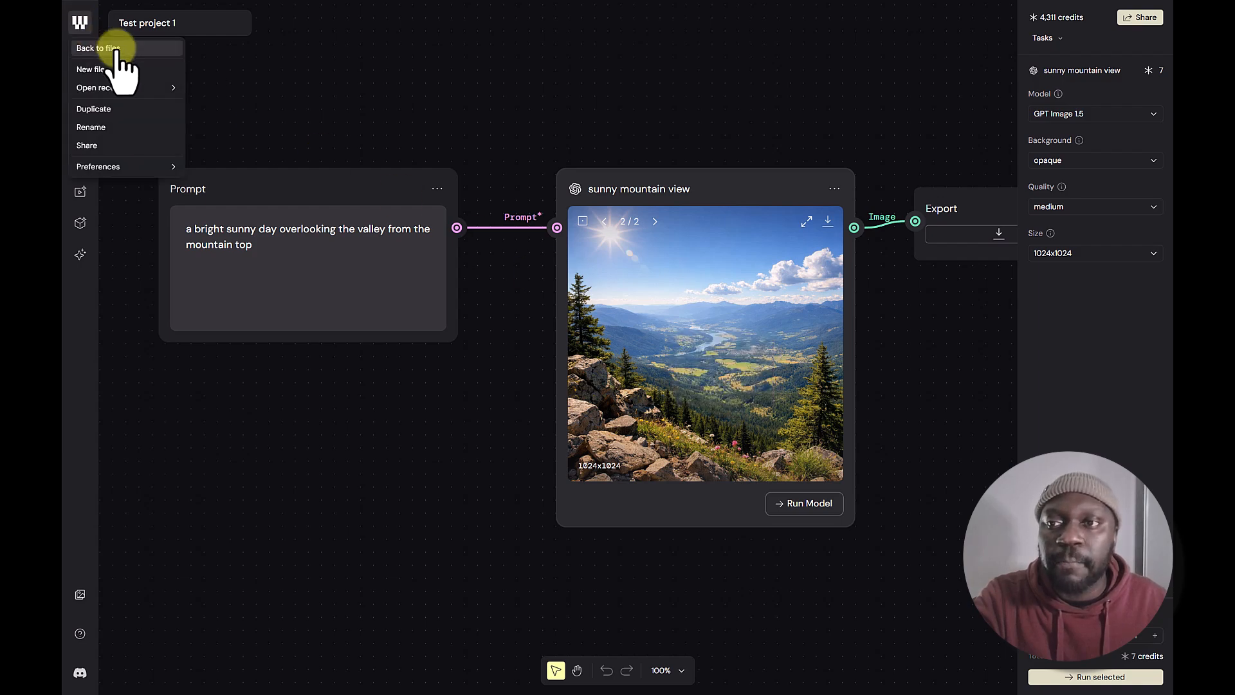
click(116, 47)
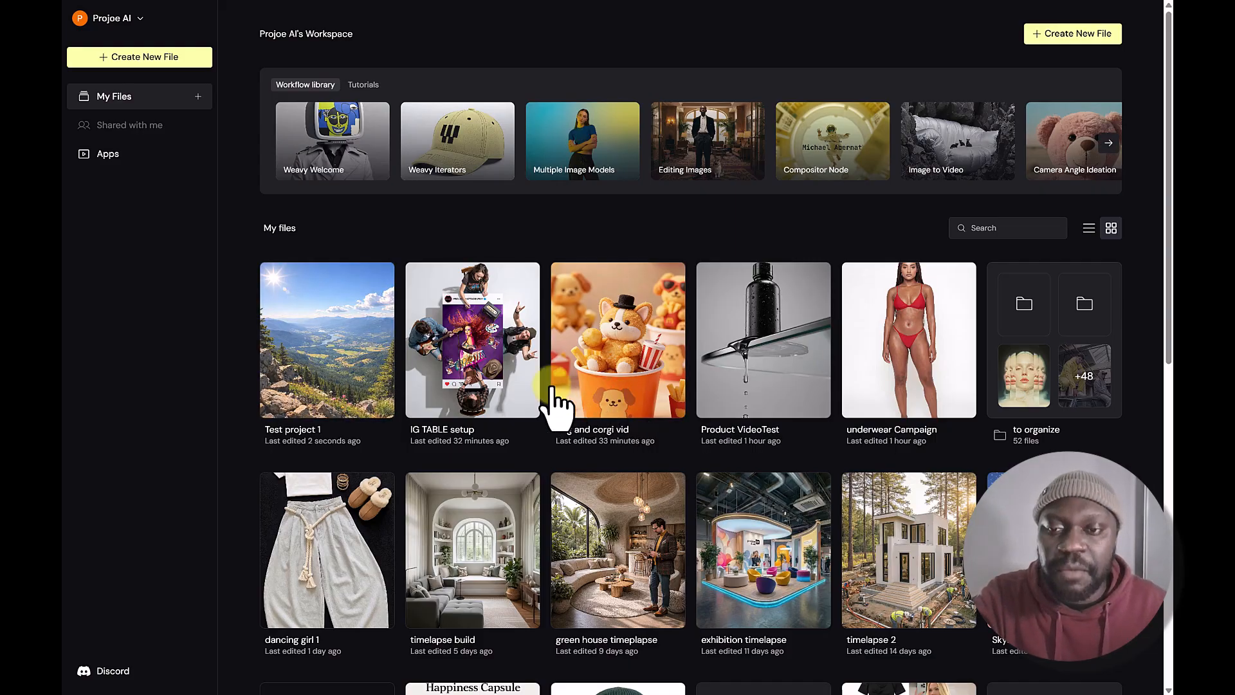
Create a new folder named "project 1" in My Files
click(356, 341)
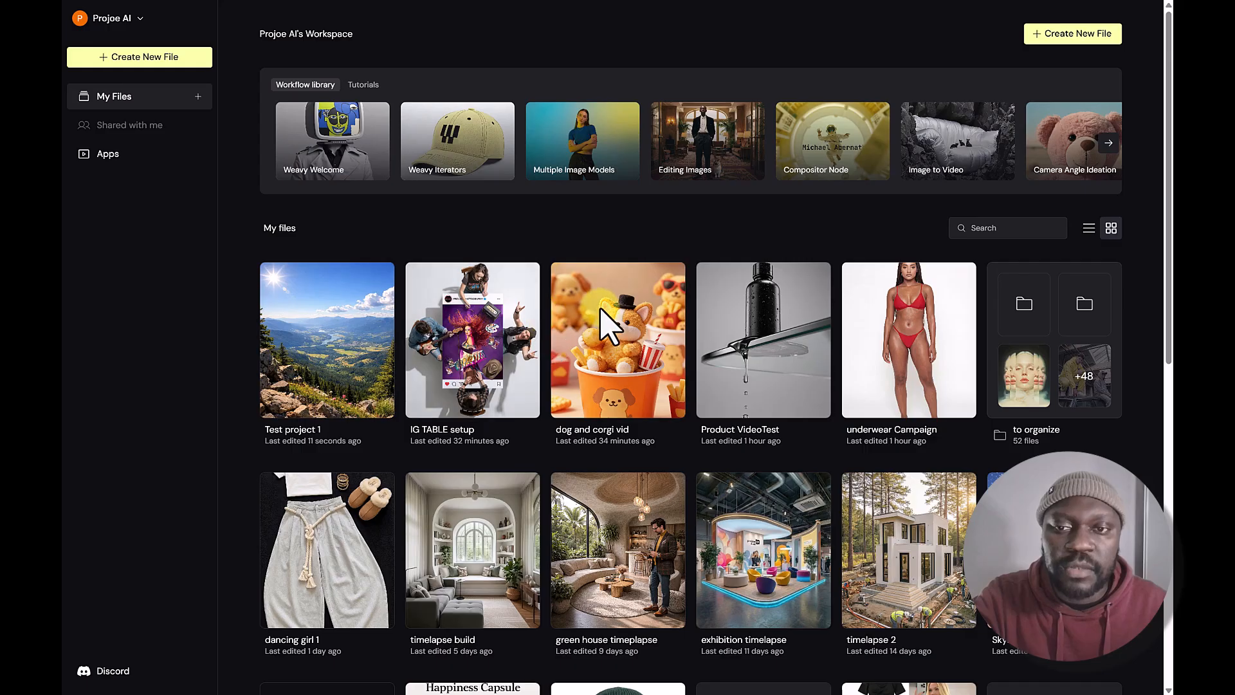
click(561, 302)
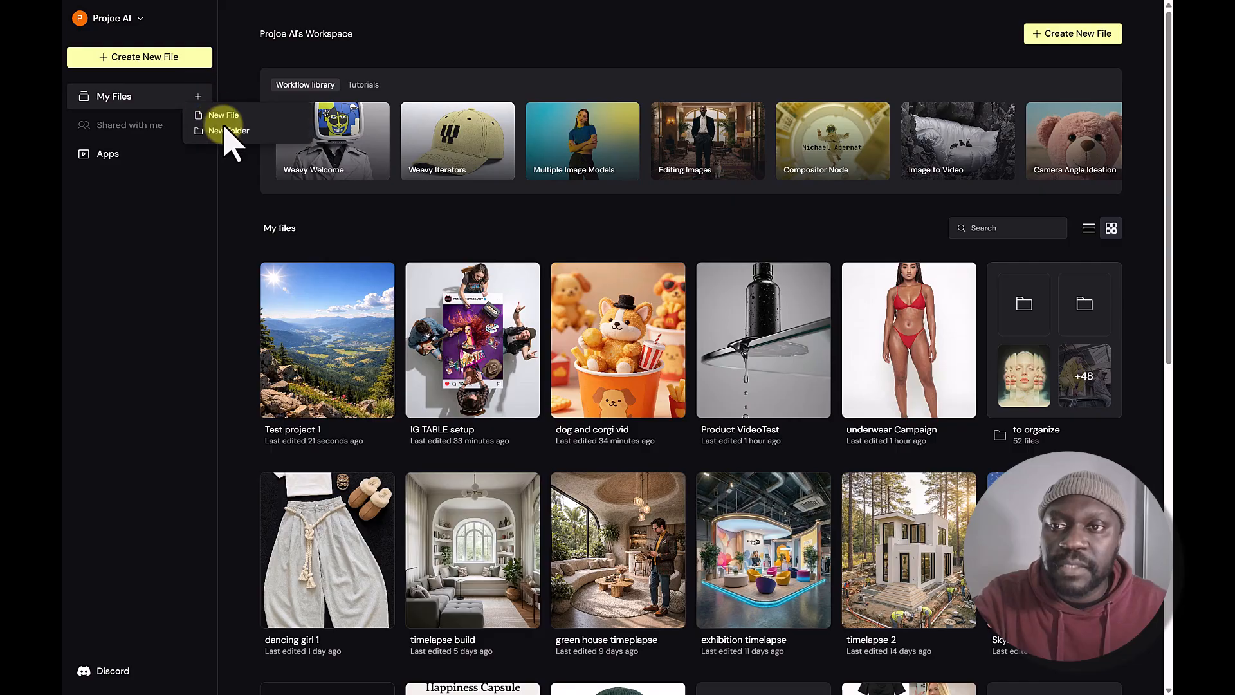
click(230, 134)
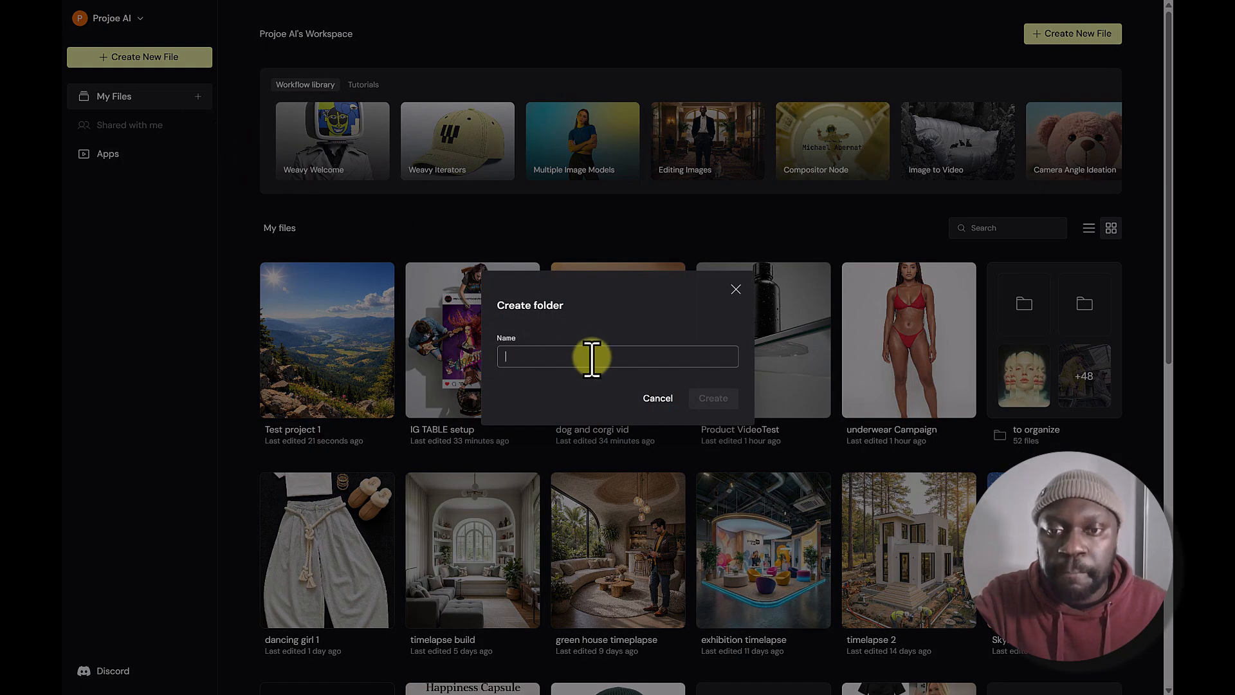
text(pro)
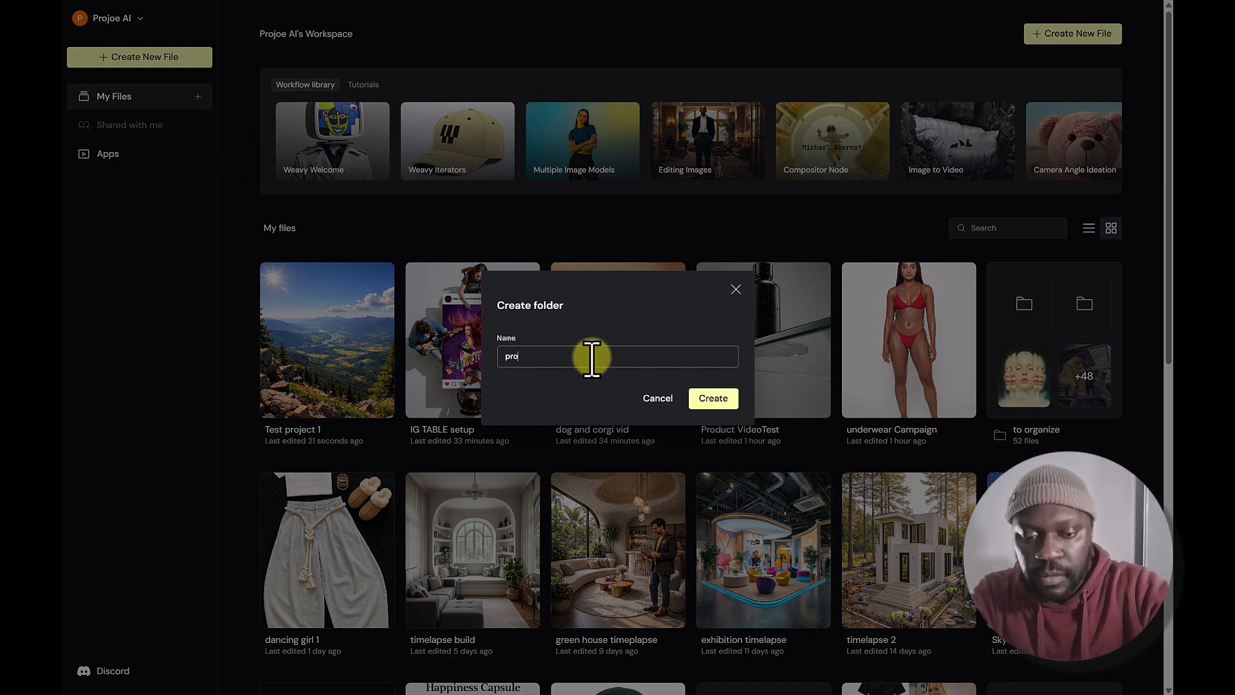
text(ject 1)
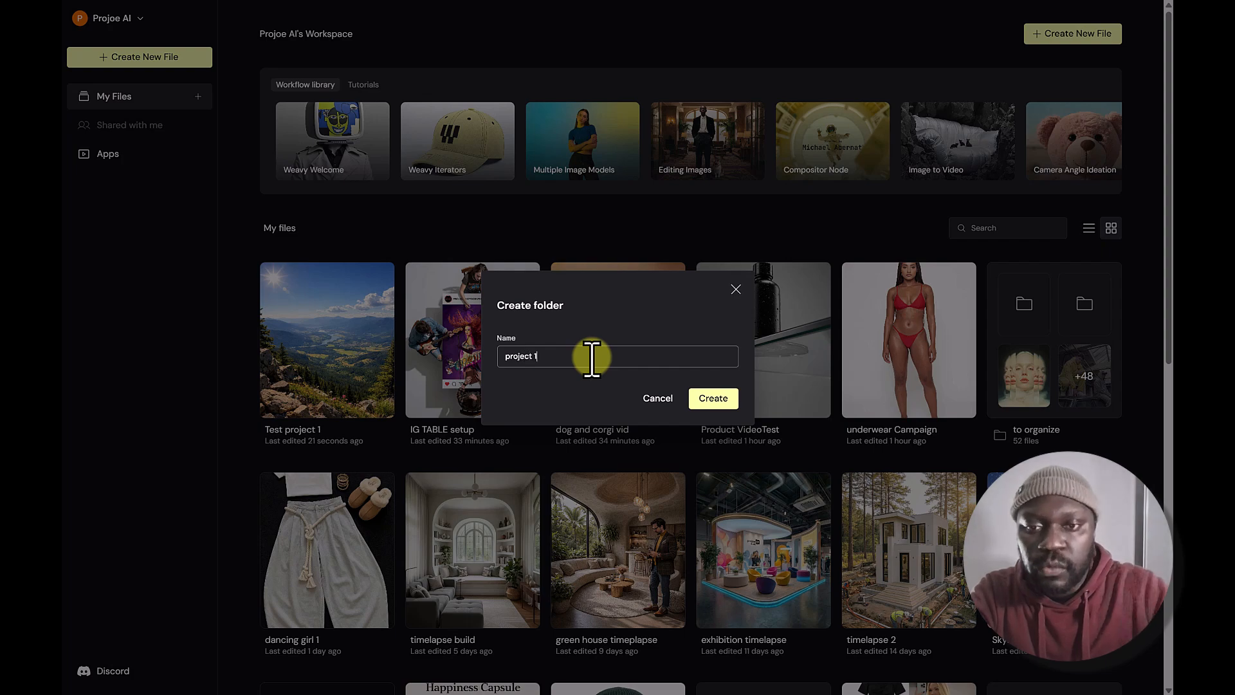
click(713, 398)
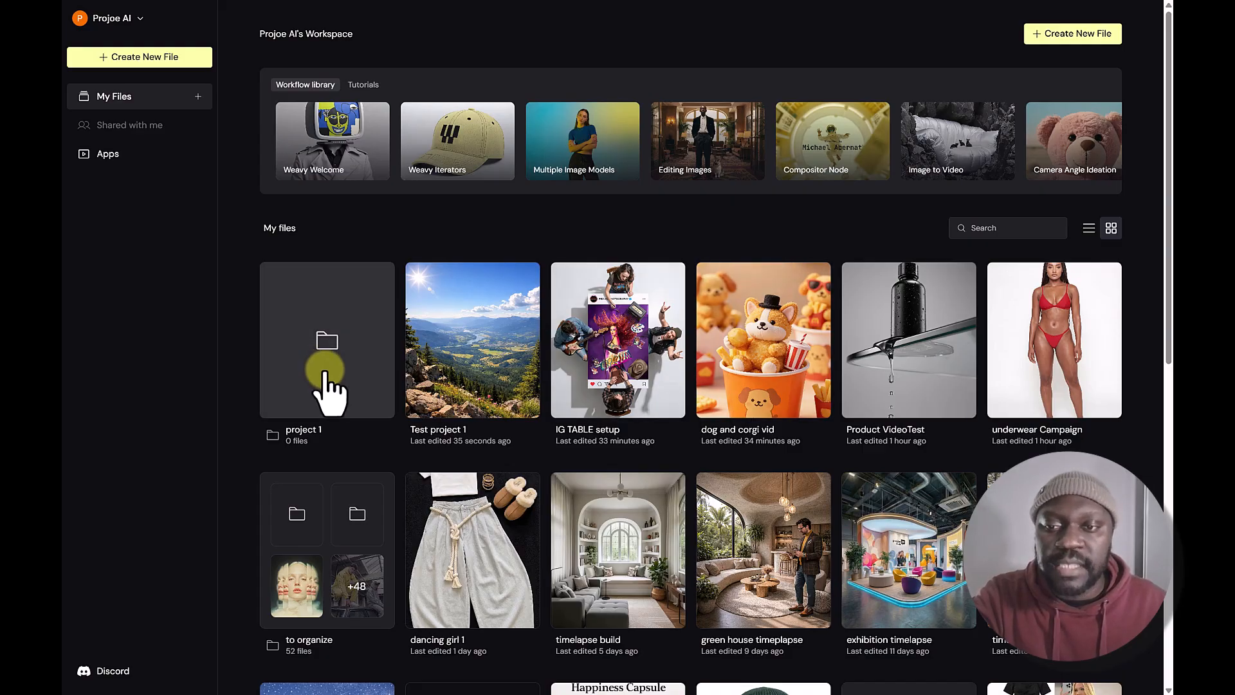
Move Test project 1 from My Files into the "project 1" folder
right_click(488, 336)
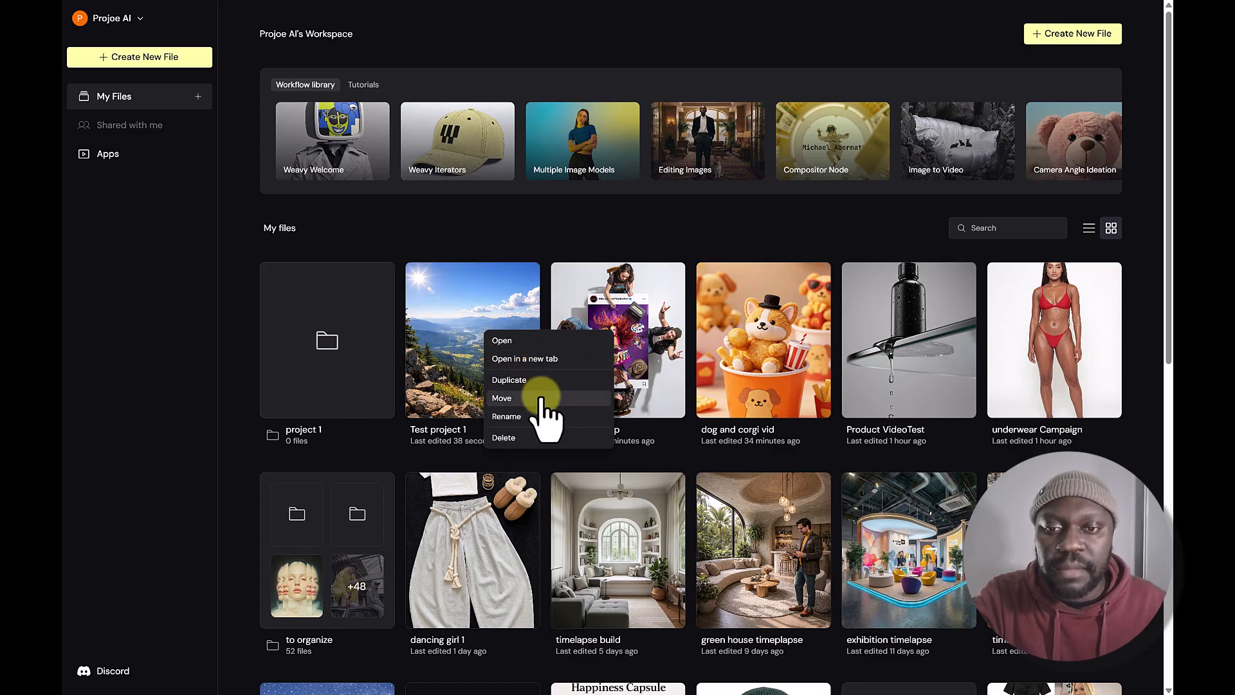
click(540, 399)
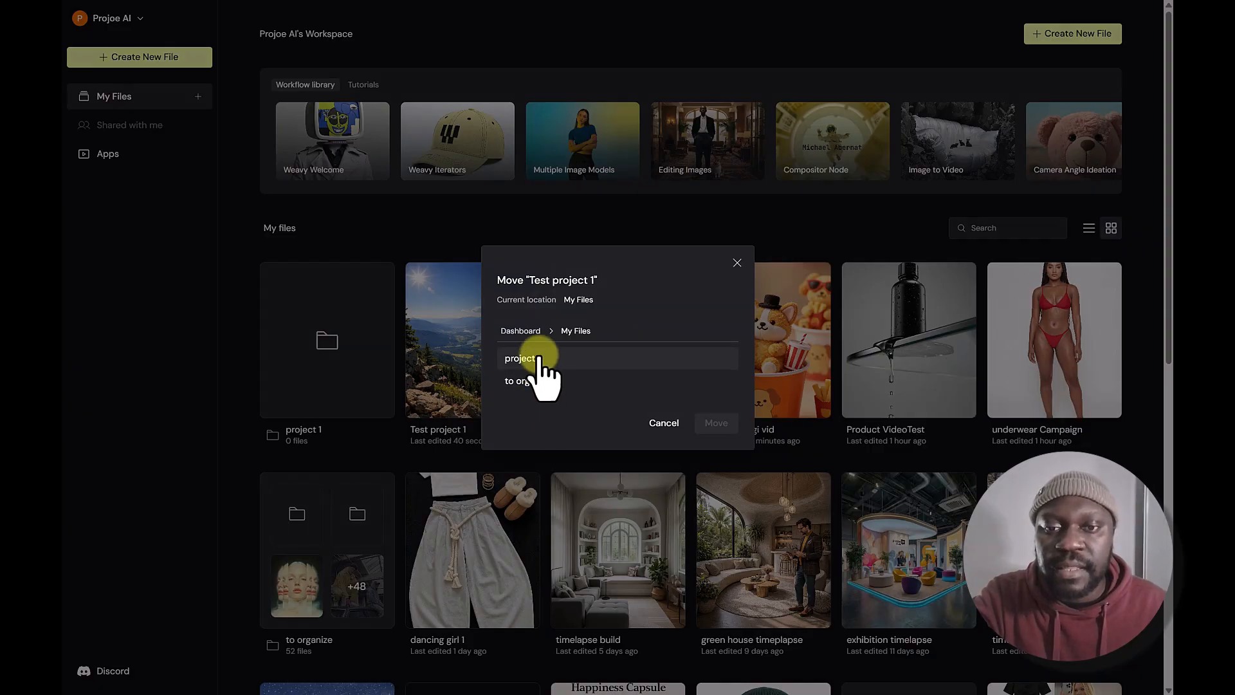
click(539, 361)
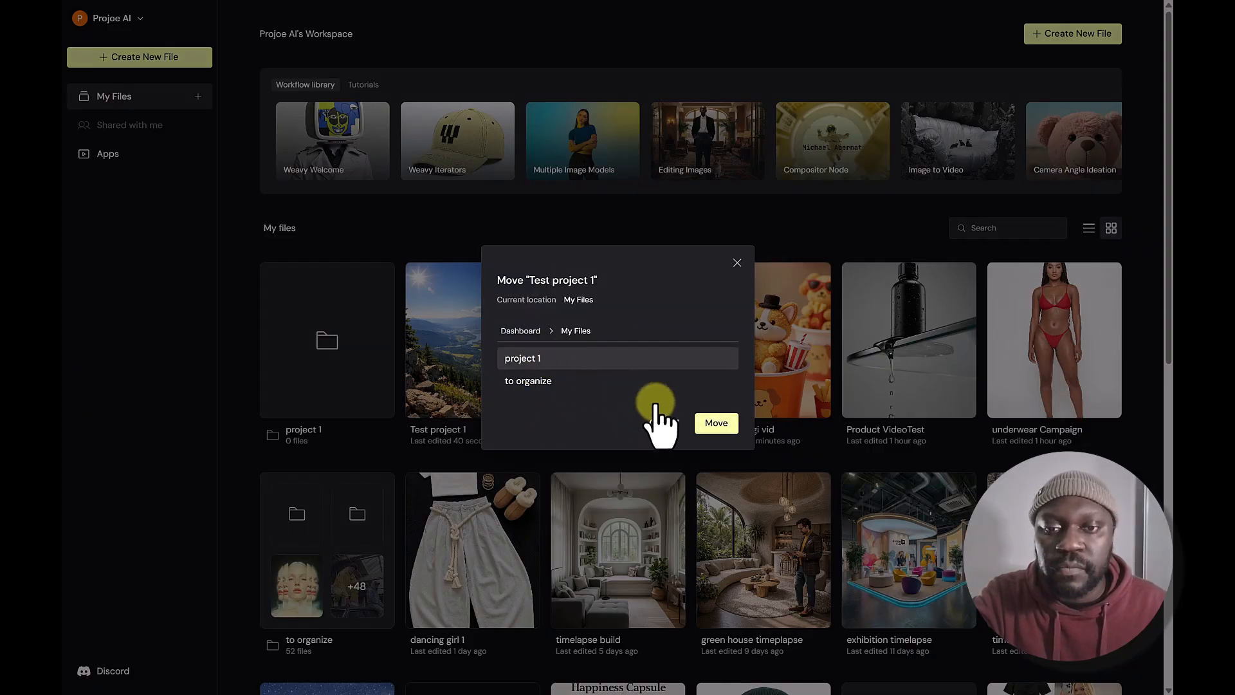
click(718, 425)
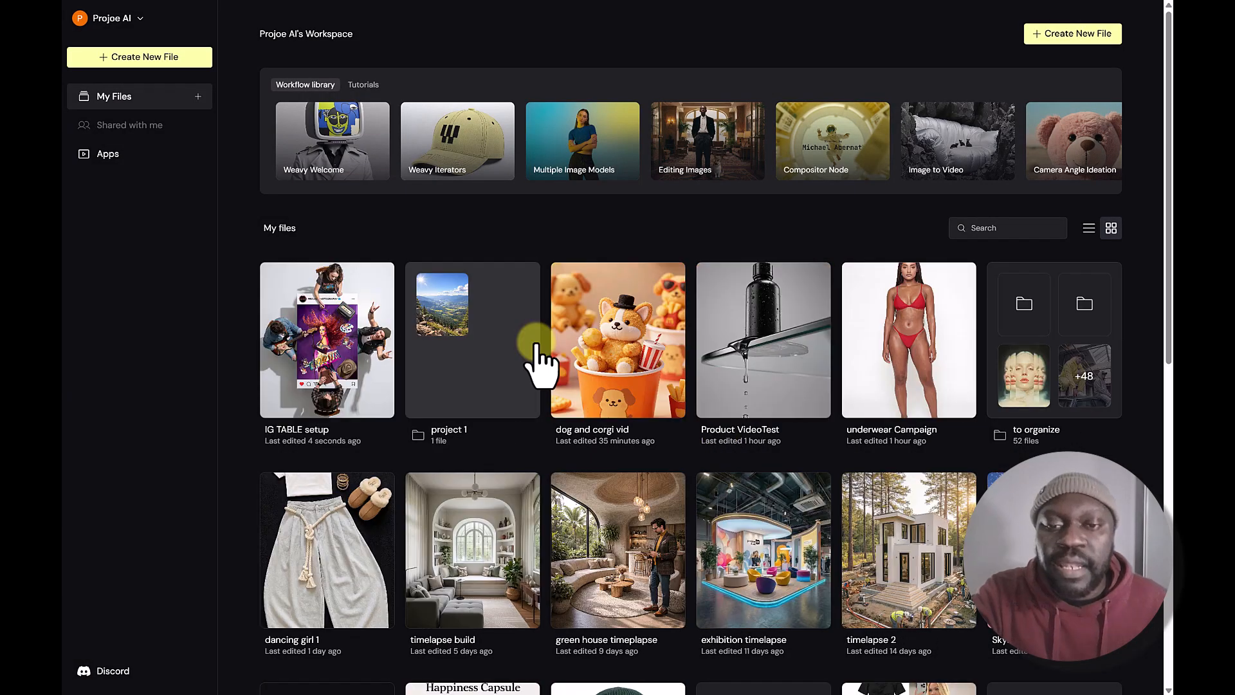
Move the IG TABLE setup and dog and corgi vid files into the "project 1" folder directly from the file grid
drag(311, 346, 477, 336)
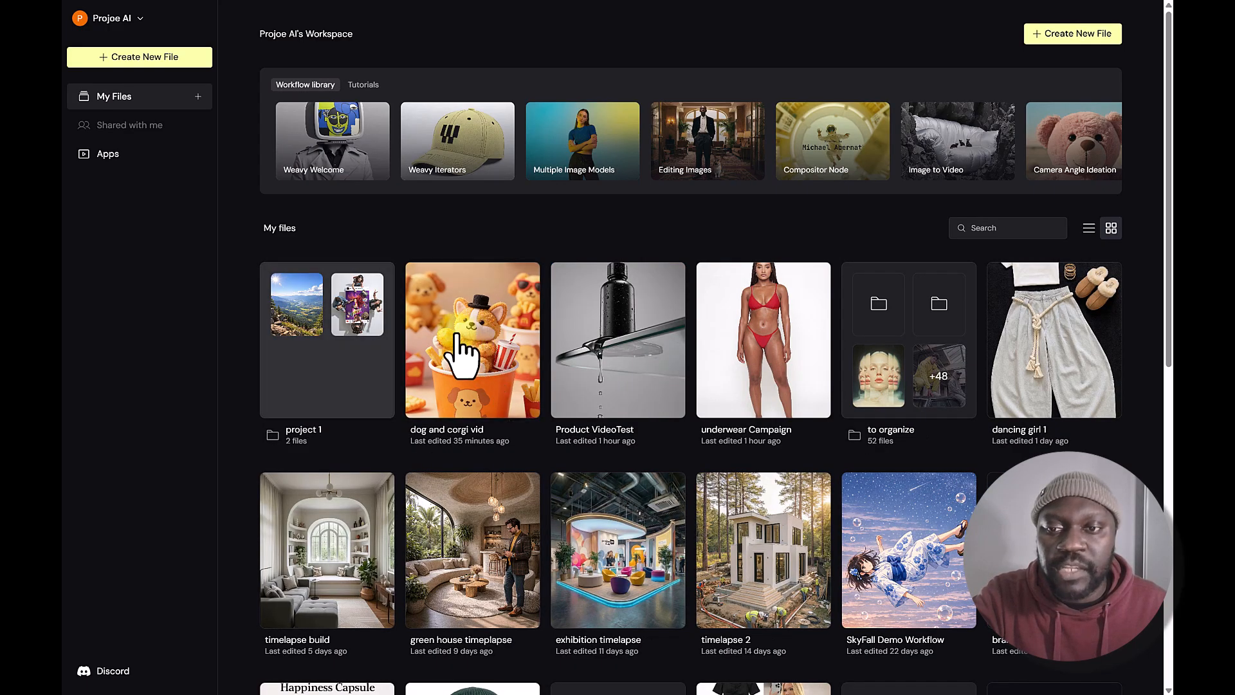
click(321, 317)
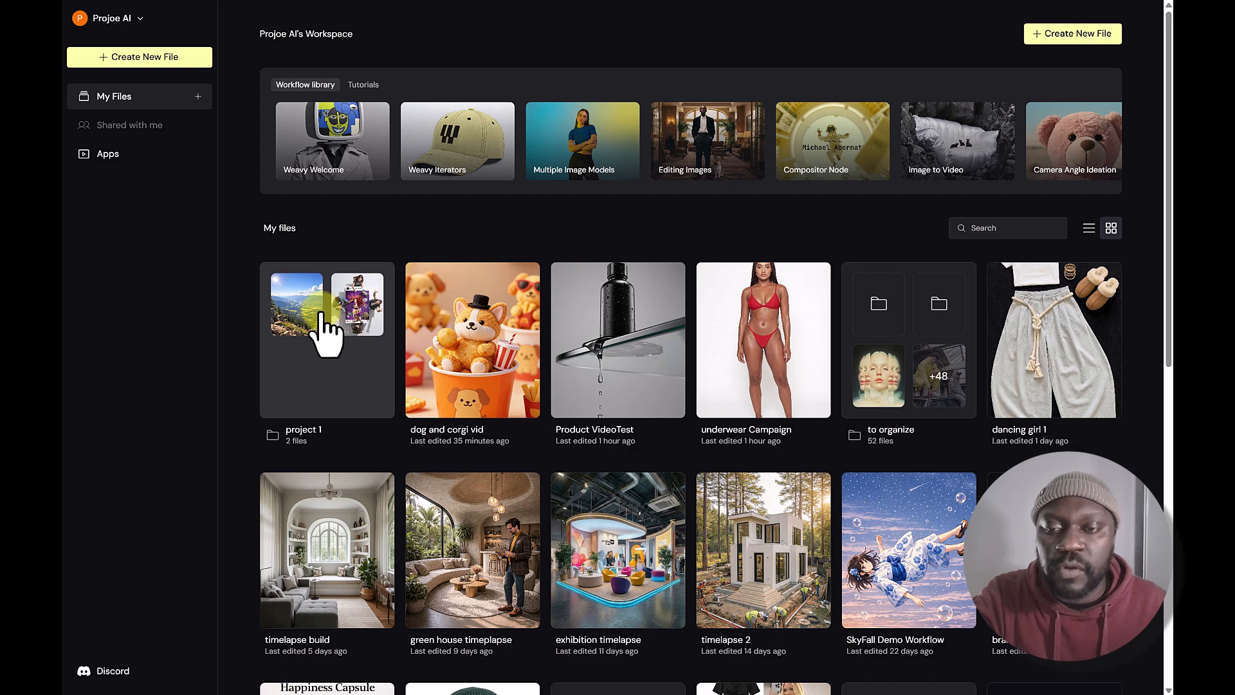
click(500, 341)
drag(500, 341, 322, 377)
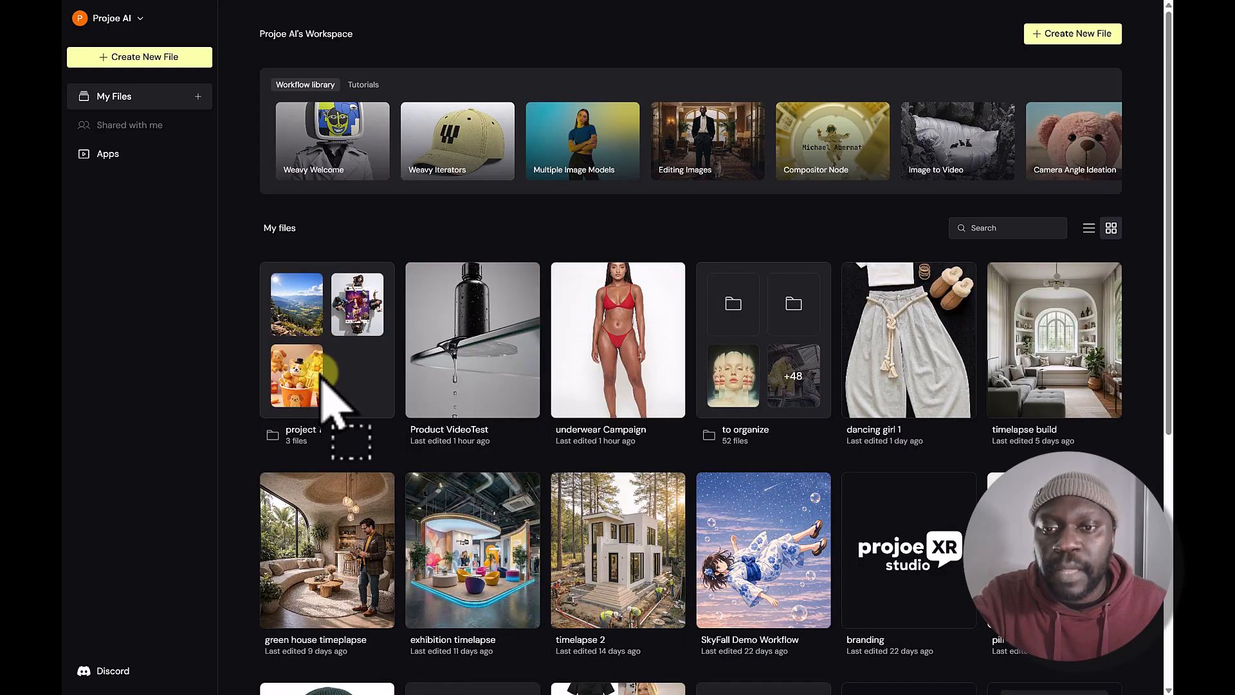
Open the "project 1" folder and move the dog and corgi vid file back to My Files
click(364, 373)
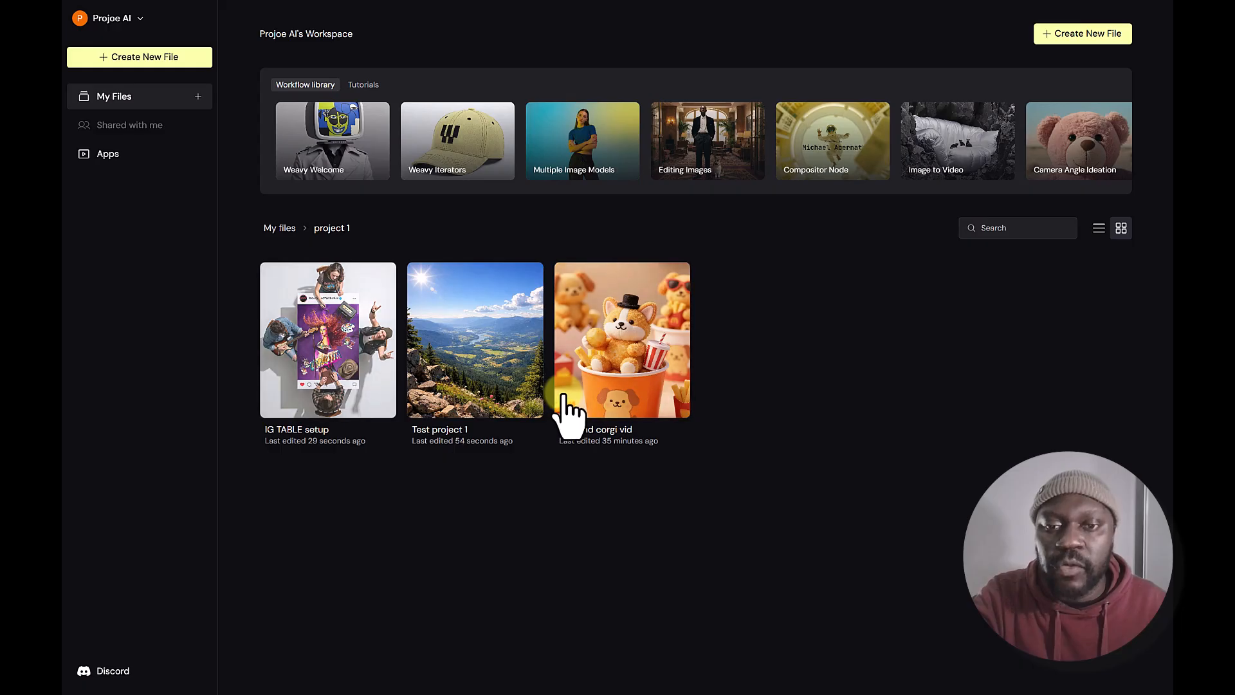
right_click(603, 348)
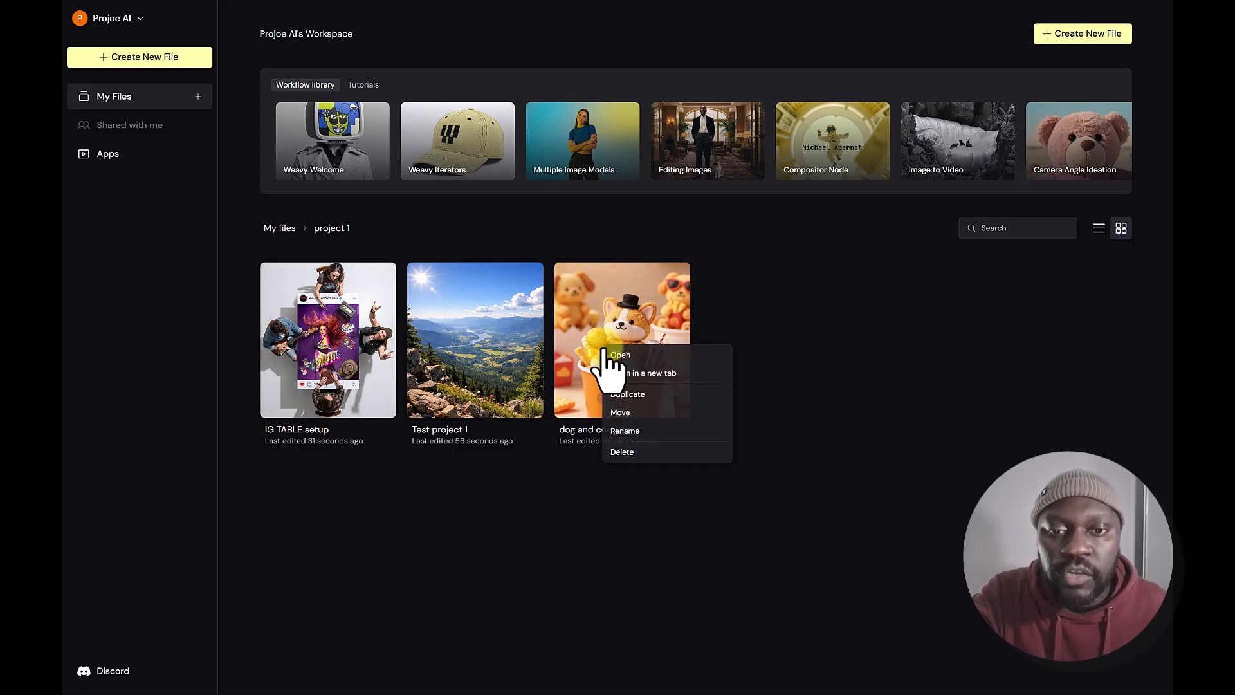
click(658, 413)
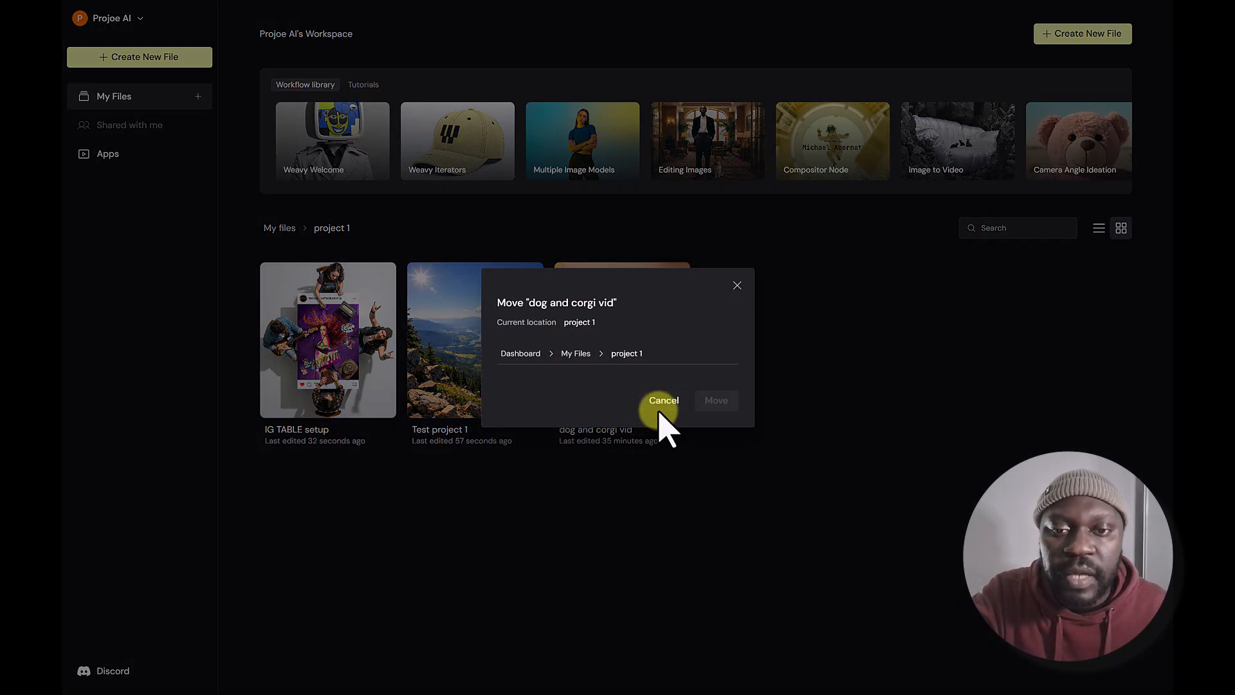
click(576, 353)
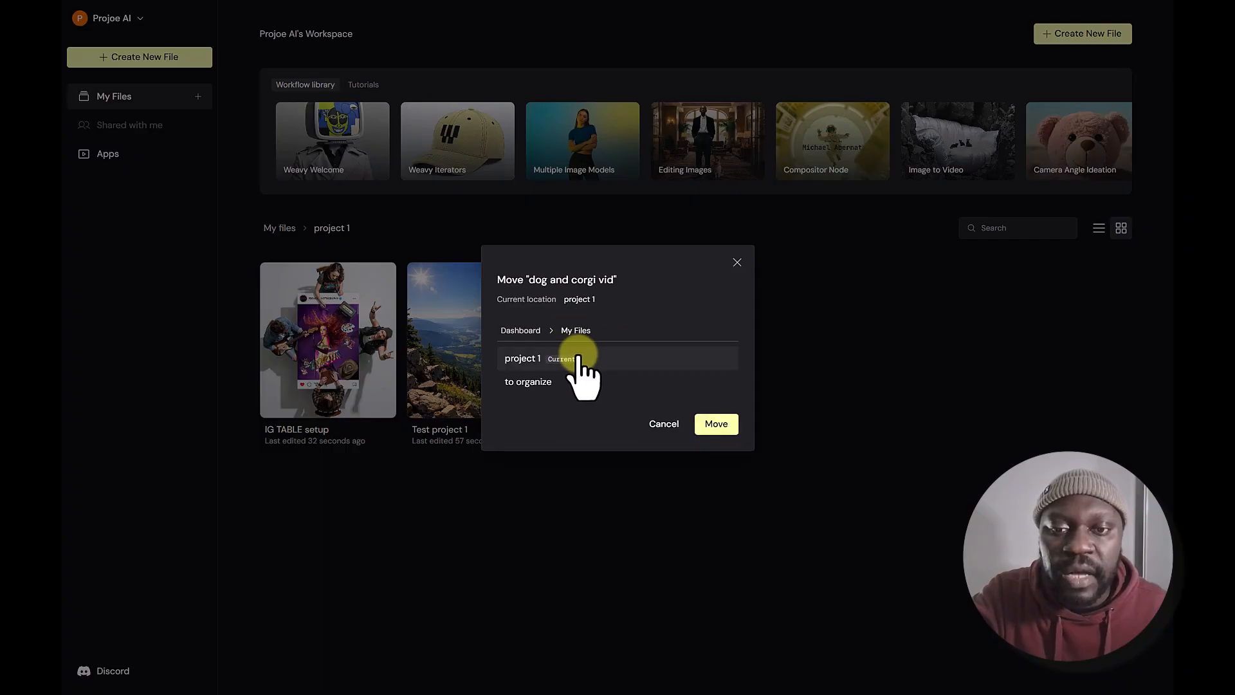
click(714, 425)
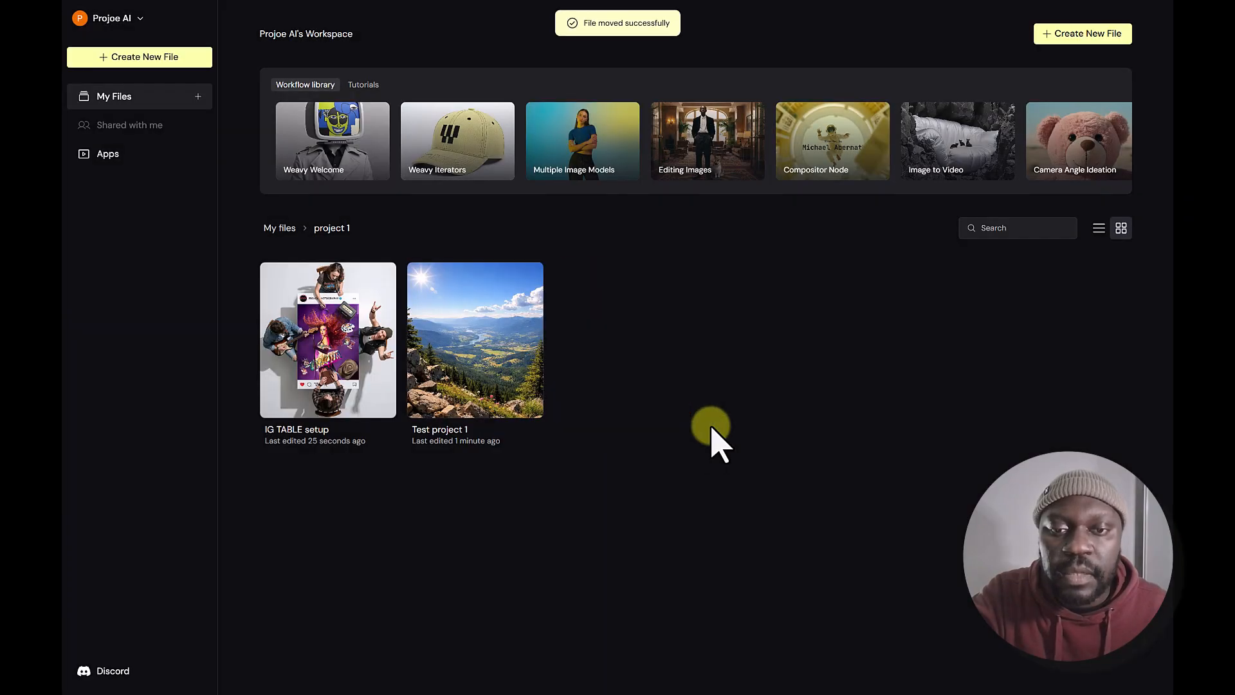
Move the IG TABLE setup file out of the "project 1" folder back to My Files
right_click(344, 337)
click(415, 397)
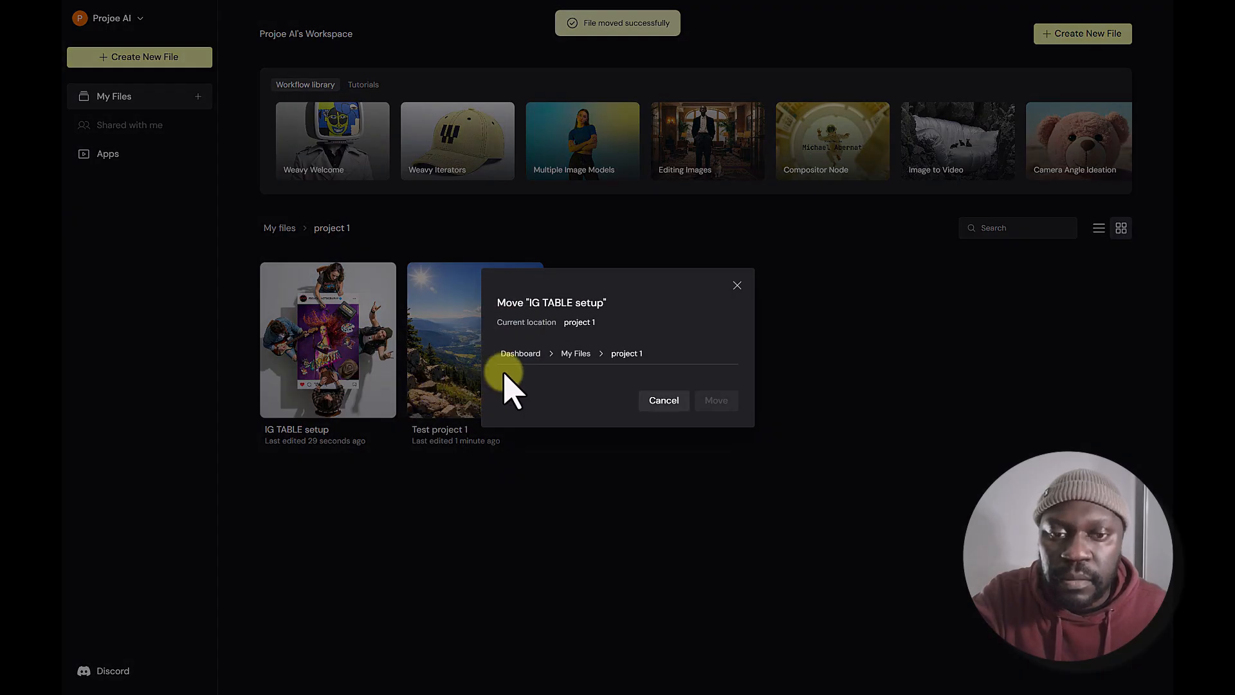
click(574, 353)
click(717, 422)
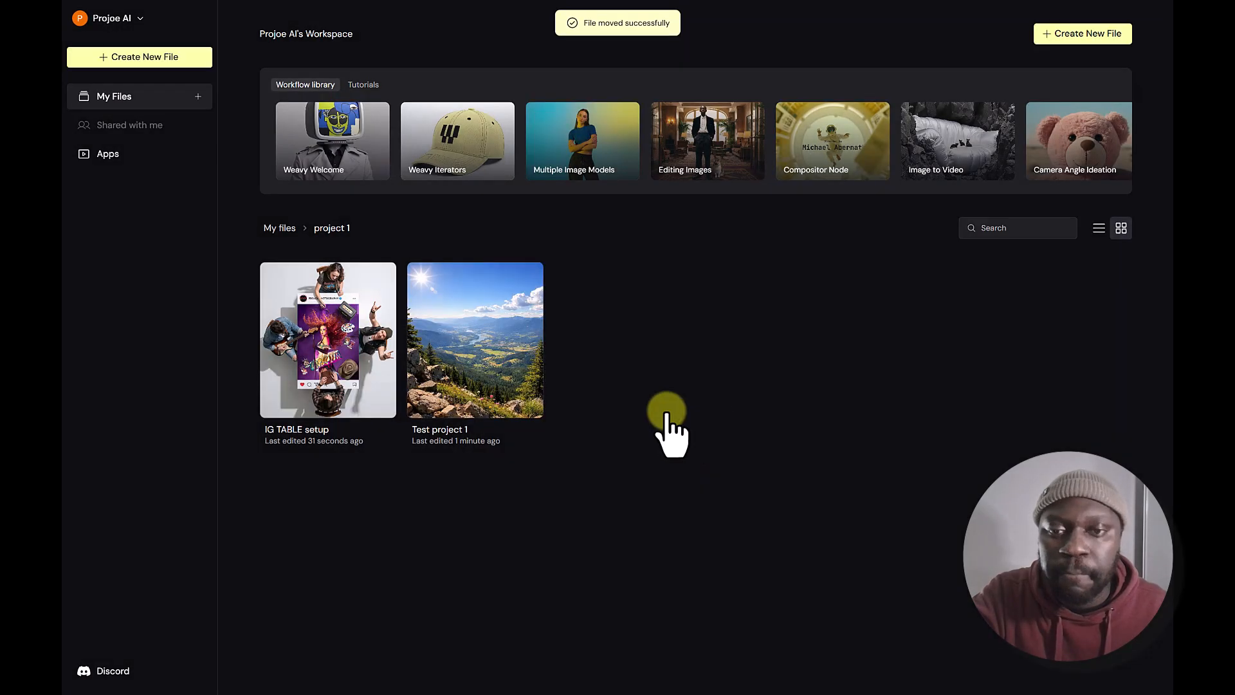
click(339, 354)
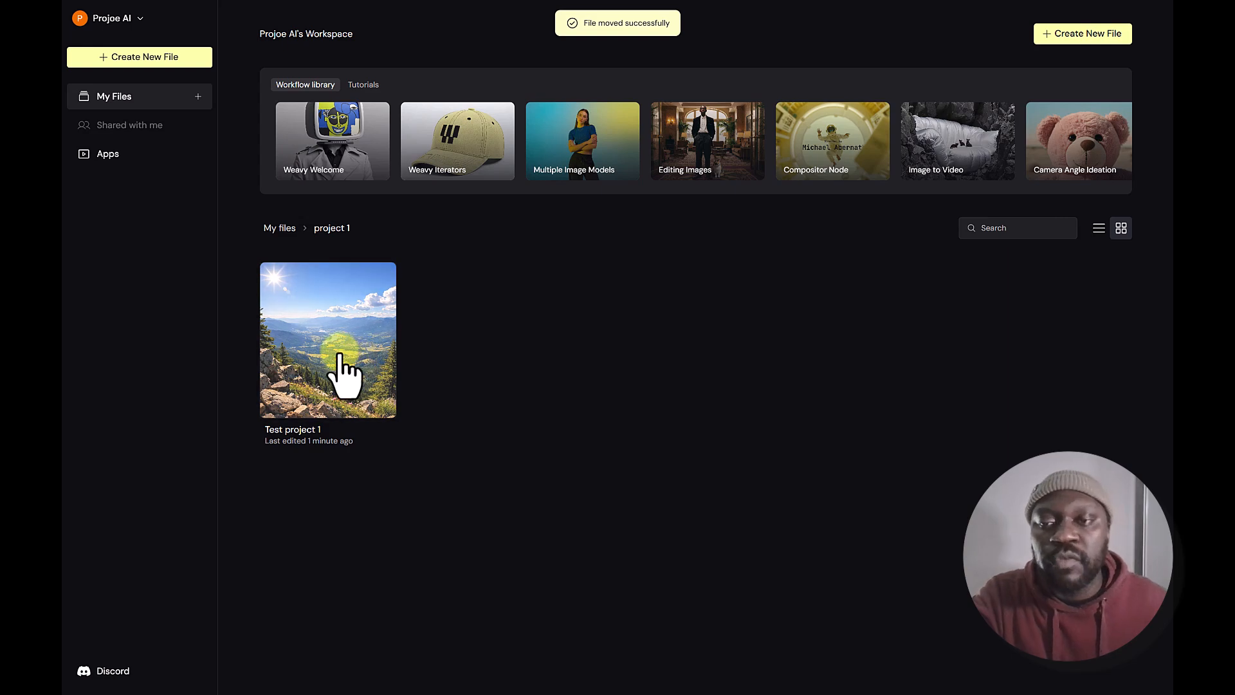
Return to My Files to check the file arrangement and reopen the "project 1" folder
click(280, 228)
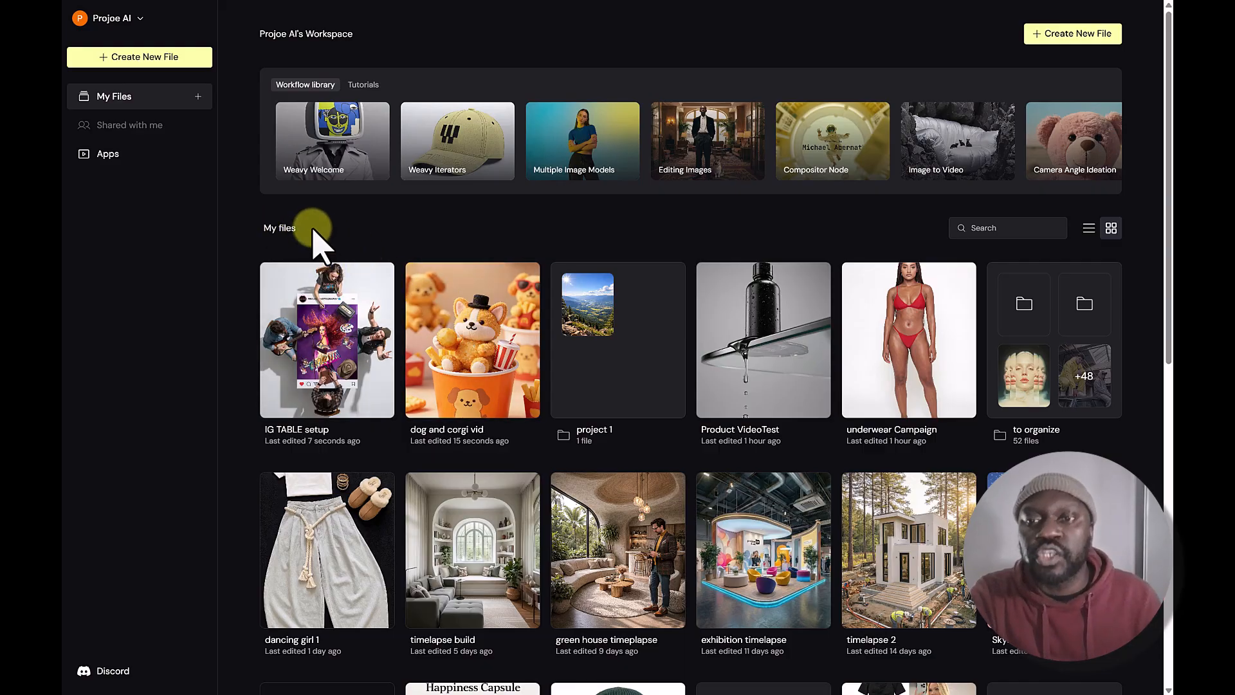
click(651, 404)
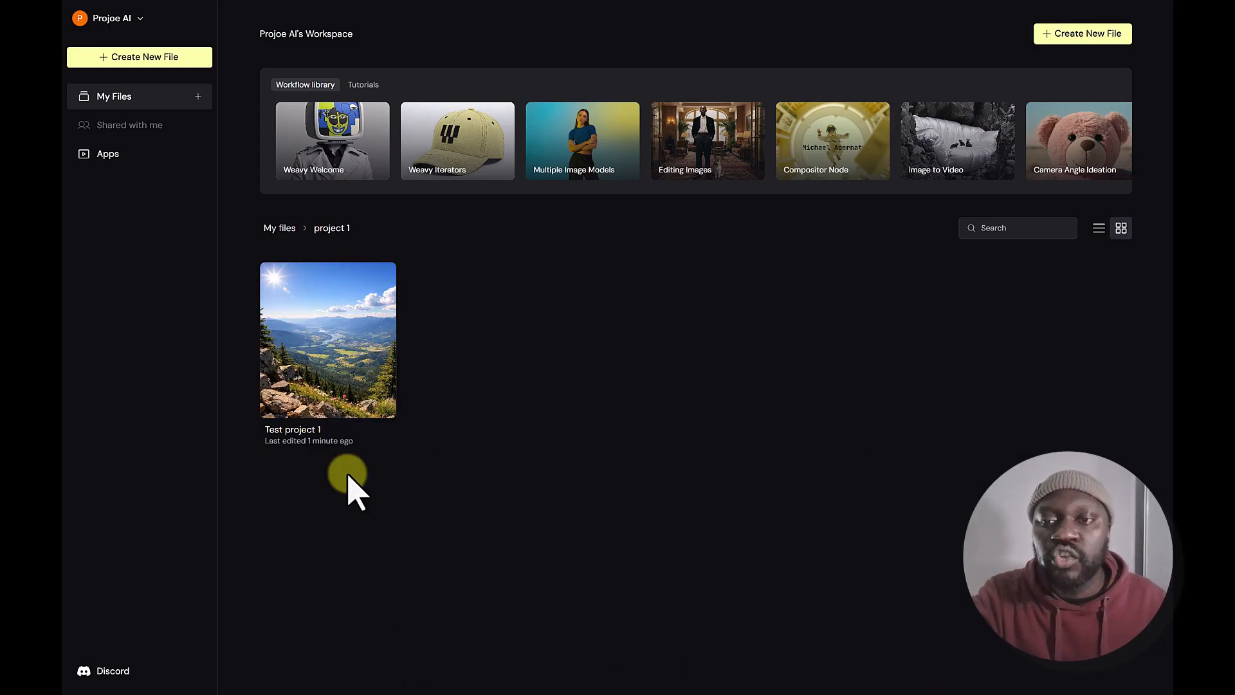